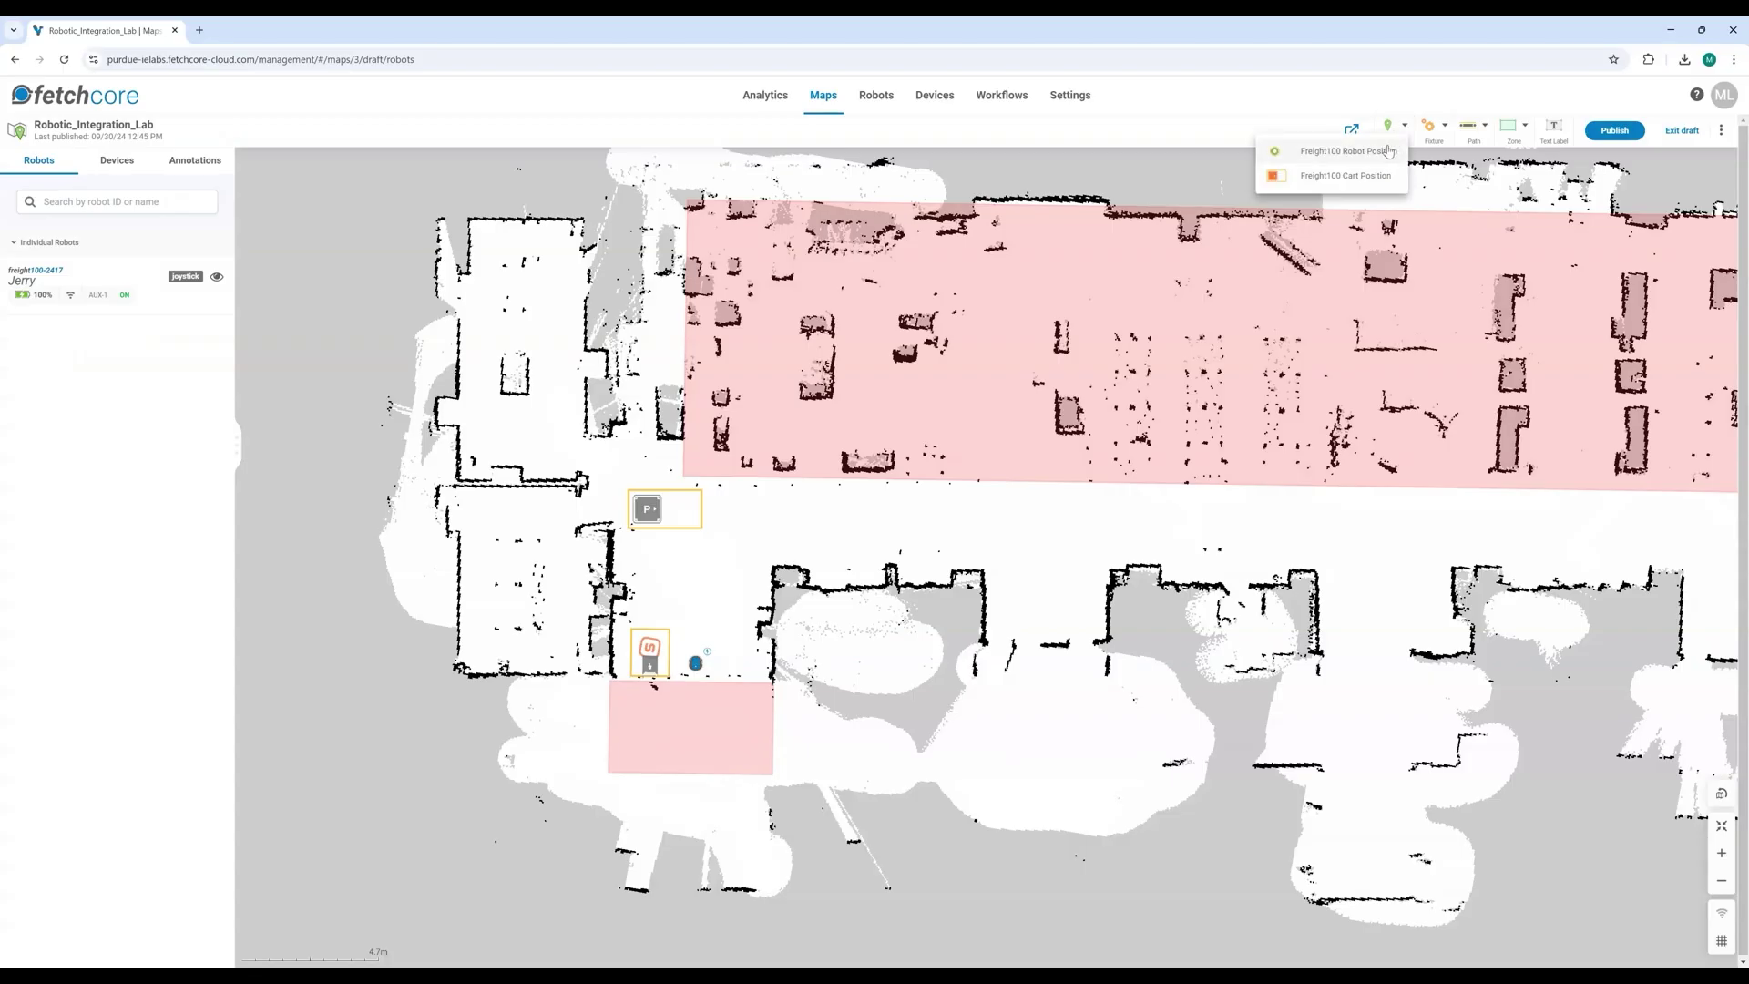
Step: Place a Freight100 robot position, Robot Position 001, in the corridor right of the P cart
{"action": "left_click", "coordinate": [1345, 152]}
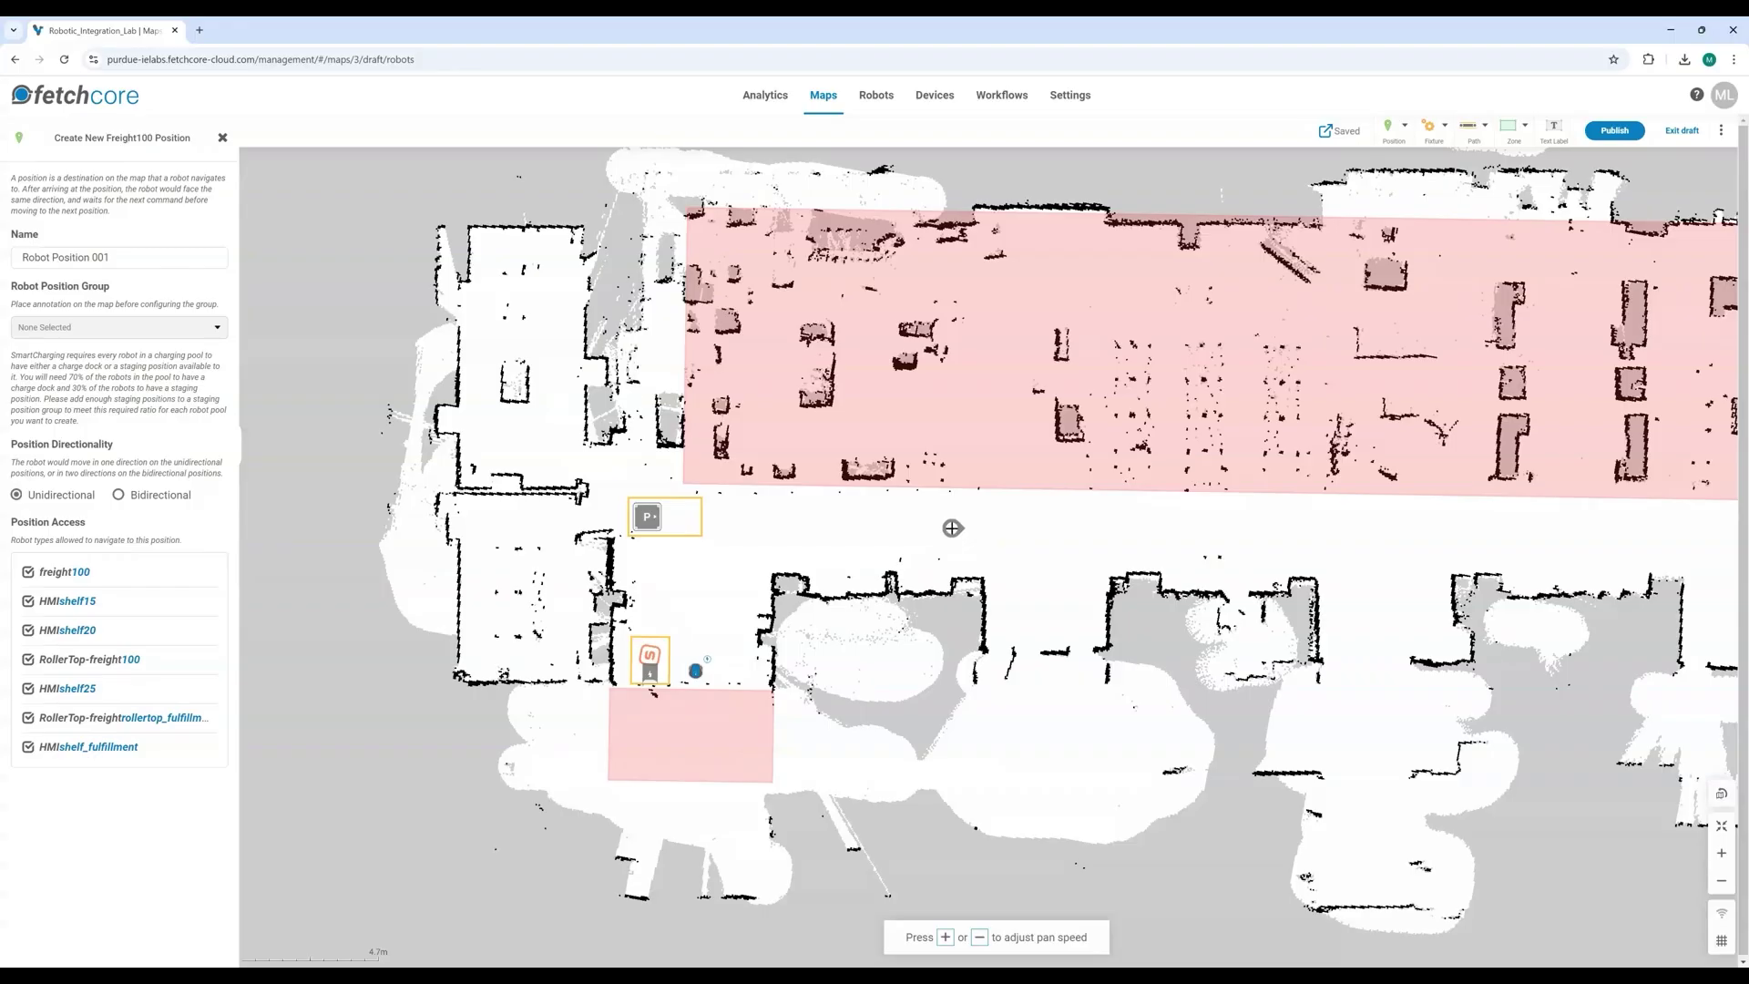
{"action": "left_click", "coordinate": [945, 514]}
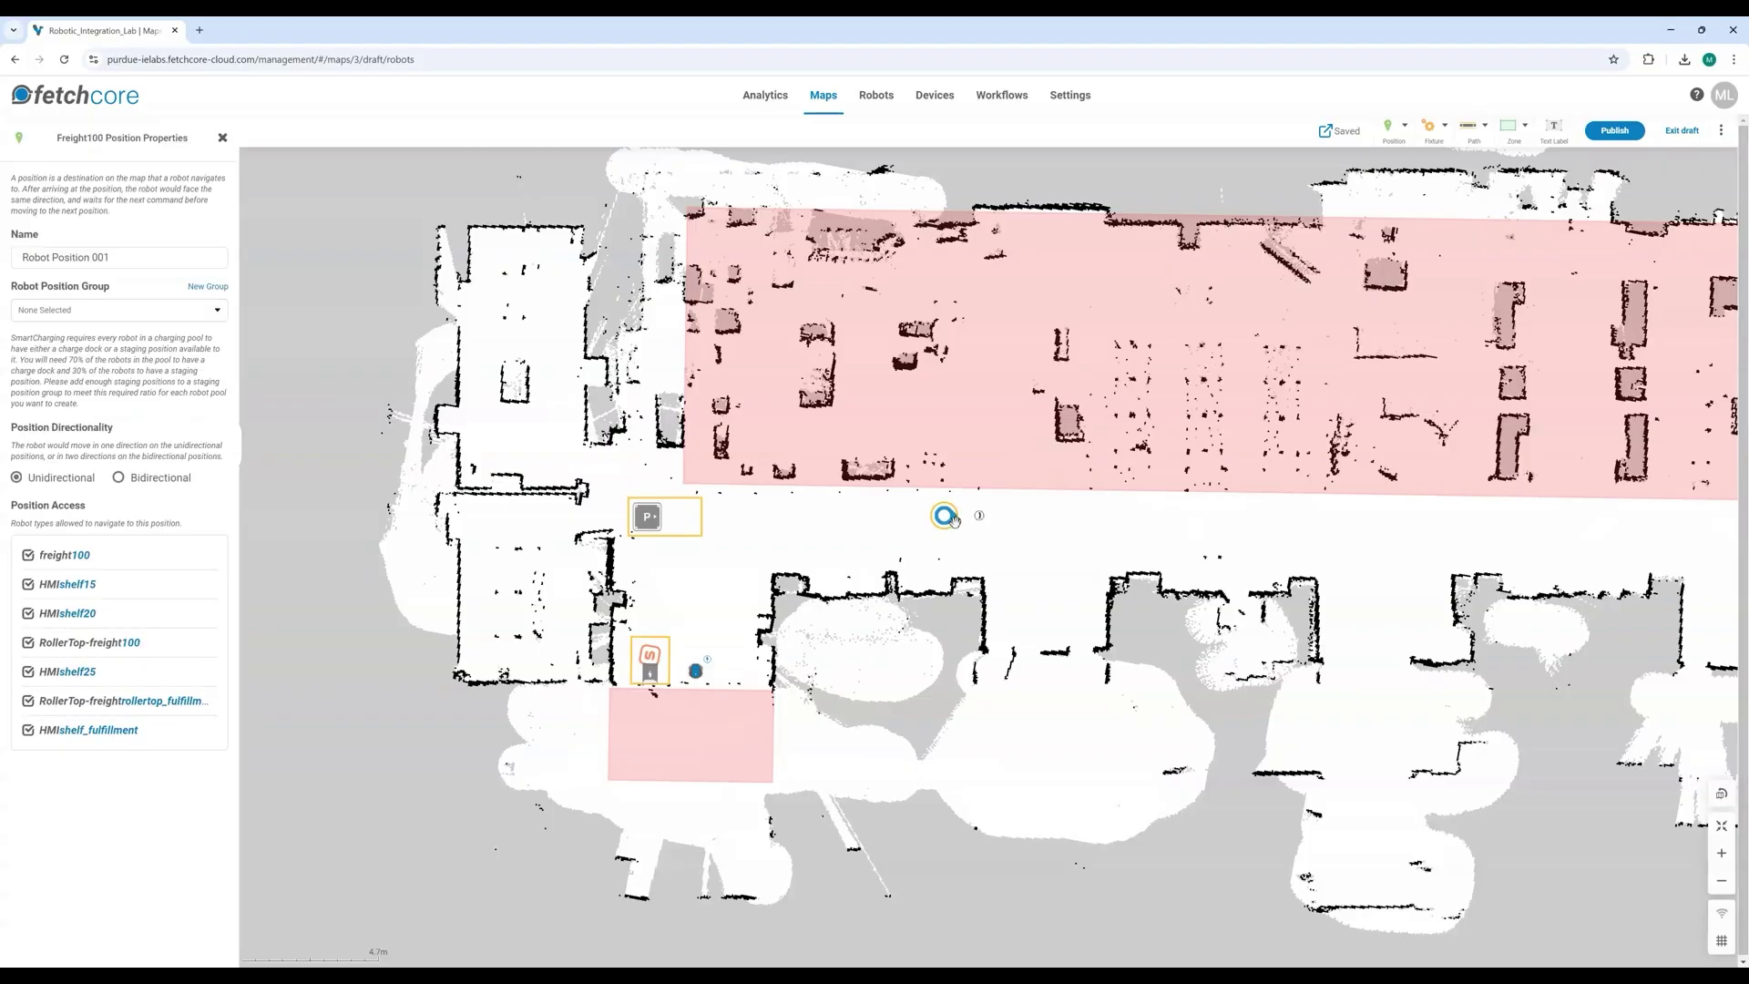
{"action": "left_click_drag", "start_coordinate": [973, 514], "coordinate": [923, 528]}
{"action": "left_click", "coordinate": [921, 529]}
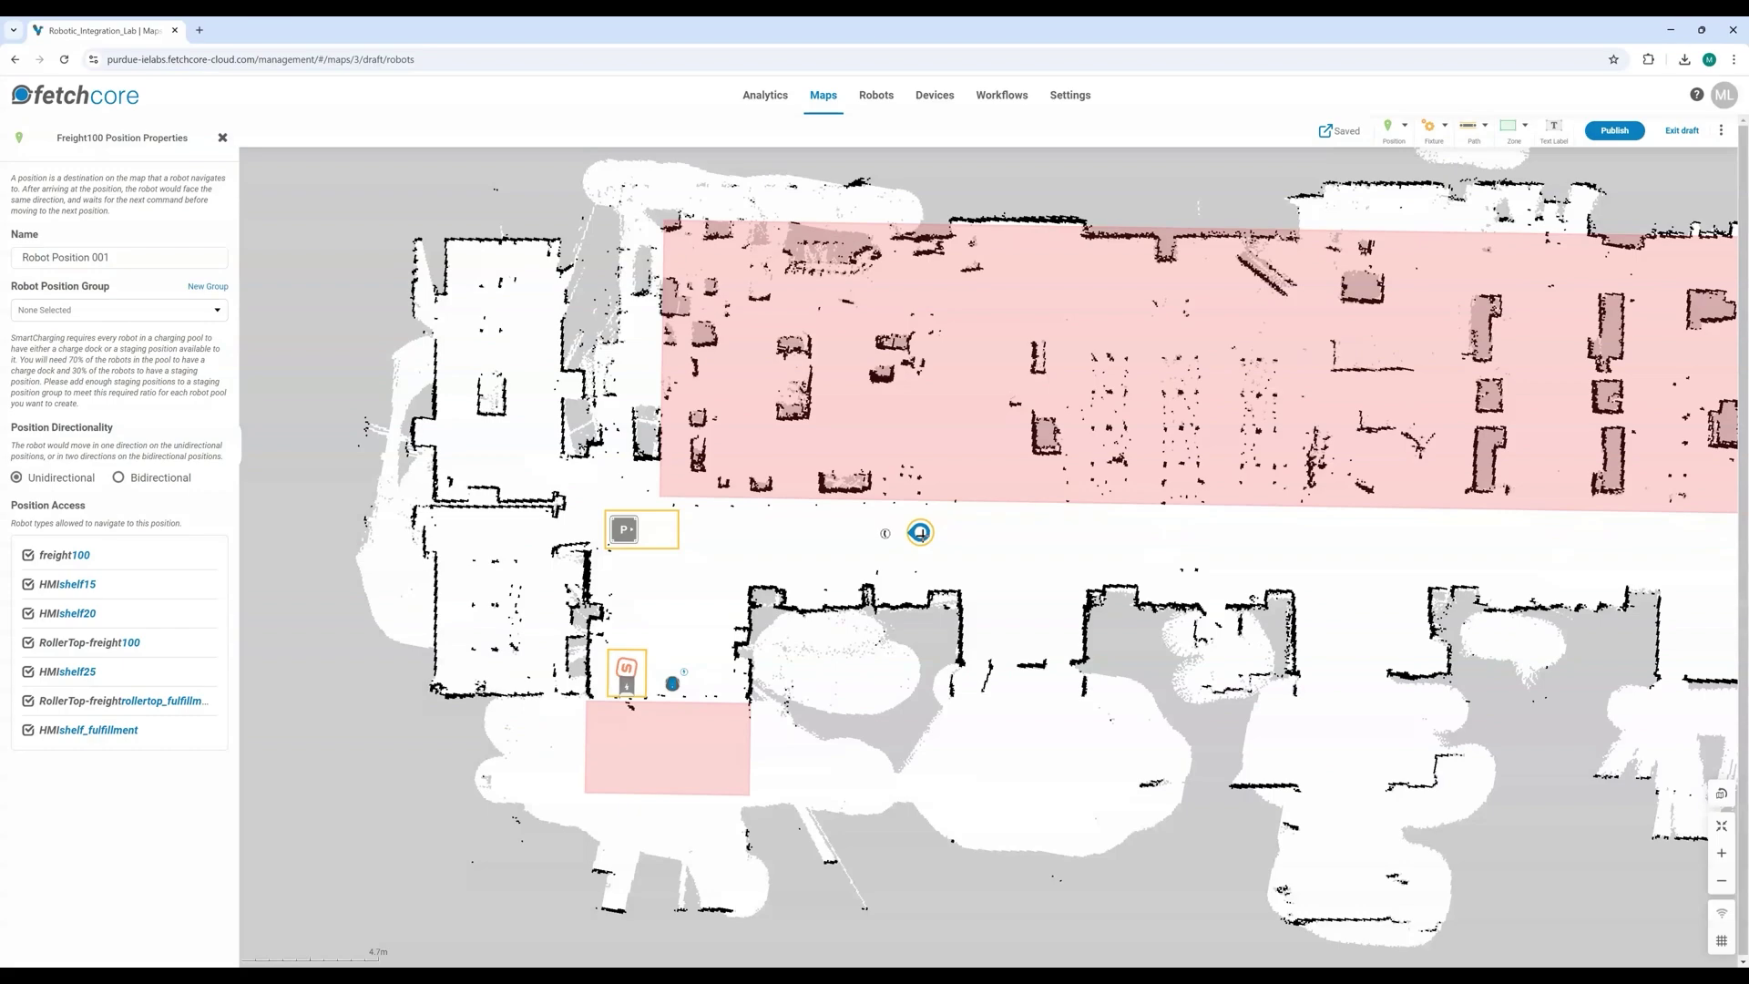
{"action": "left_click", "coordinate": [854, 538]}
{"action": "scroll", "coordinate": [880, 538], "scroll_direction": "up", "scroll_amount": 3}
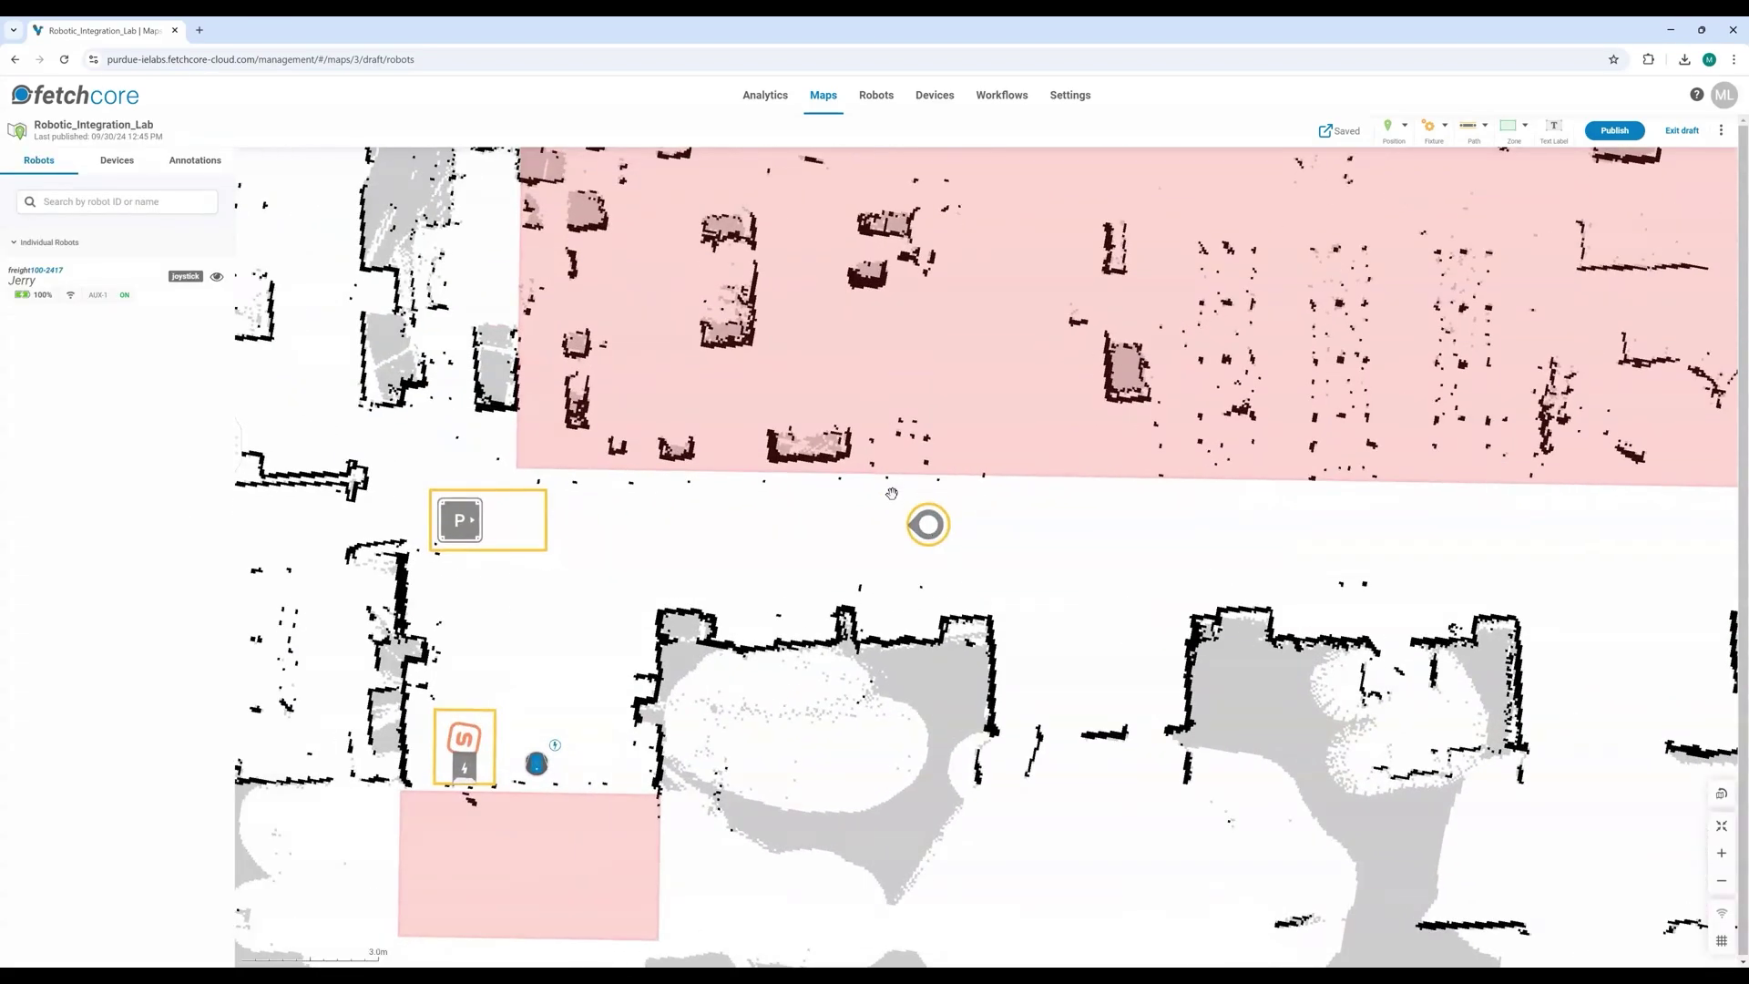
Step: Review the corridor robot position and P cart position properties, then begin adding another position
{"action": "left_click", "coordinate": [930, 526]}
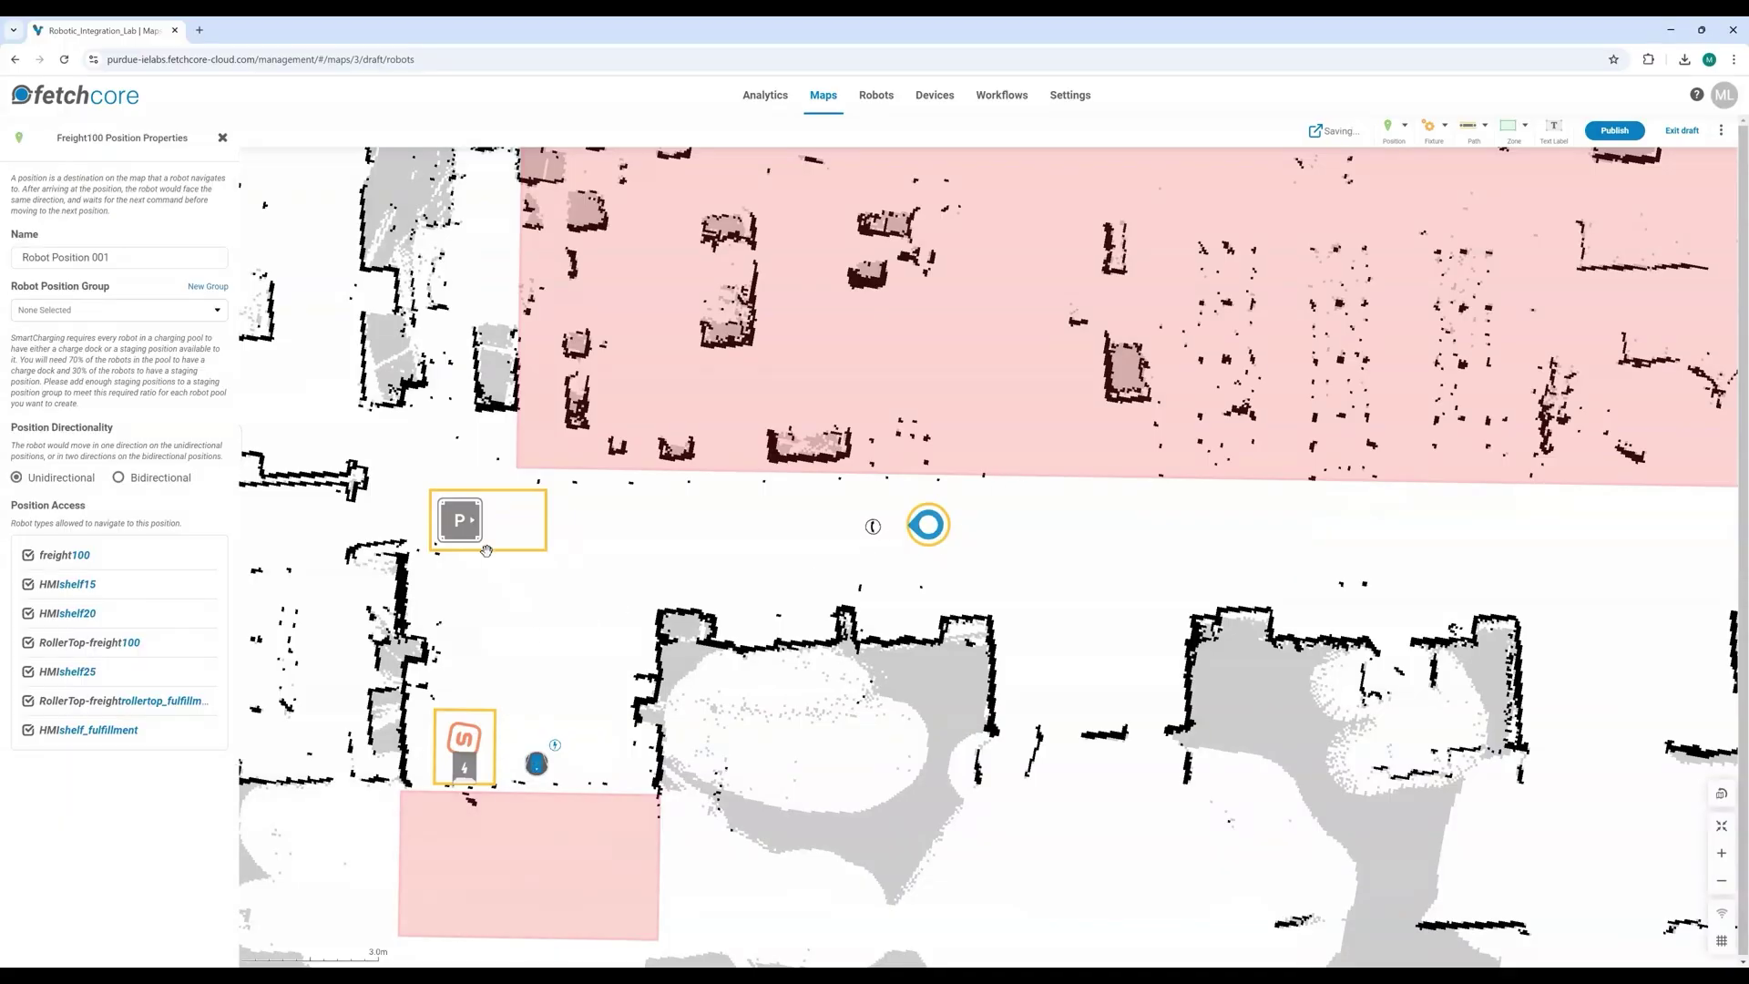
{"action": "left_click", "coordinate": [471, 531]}
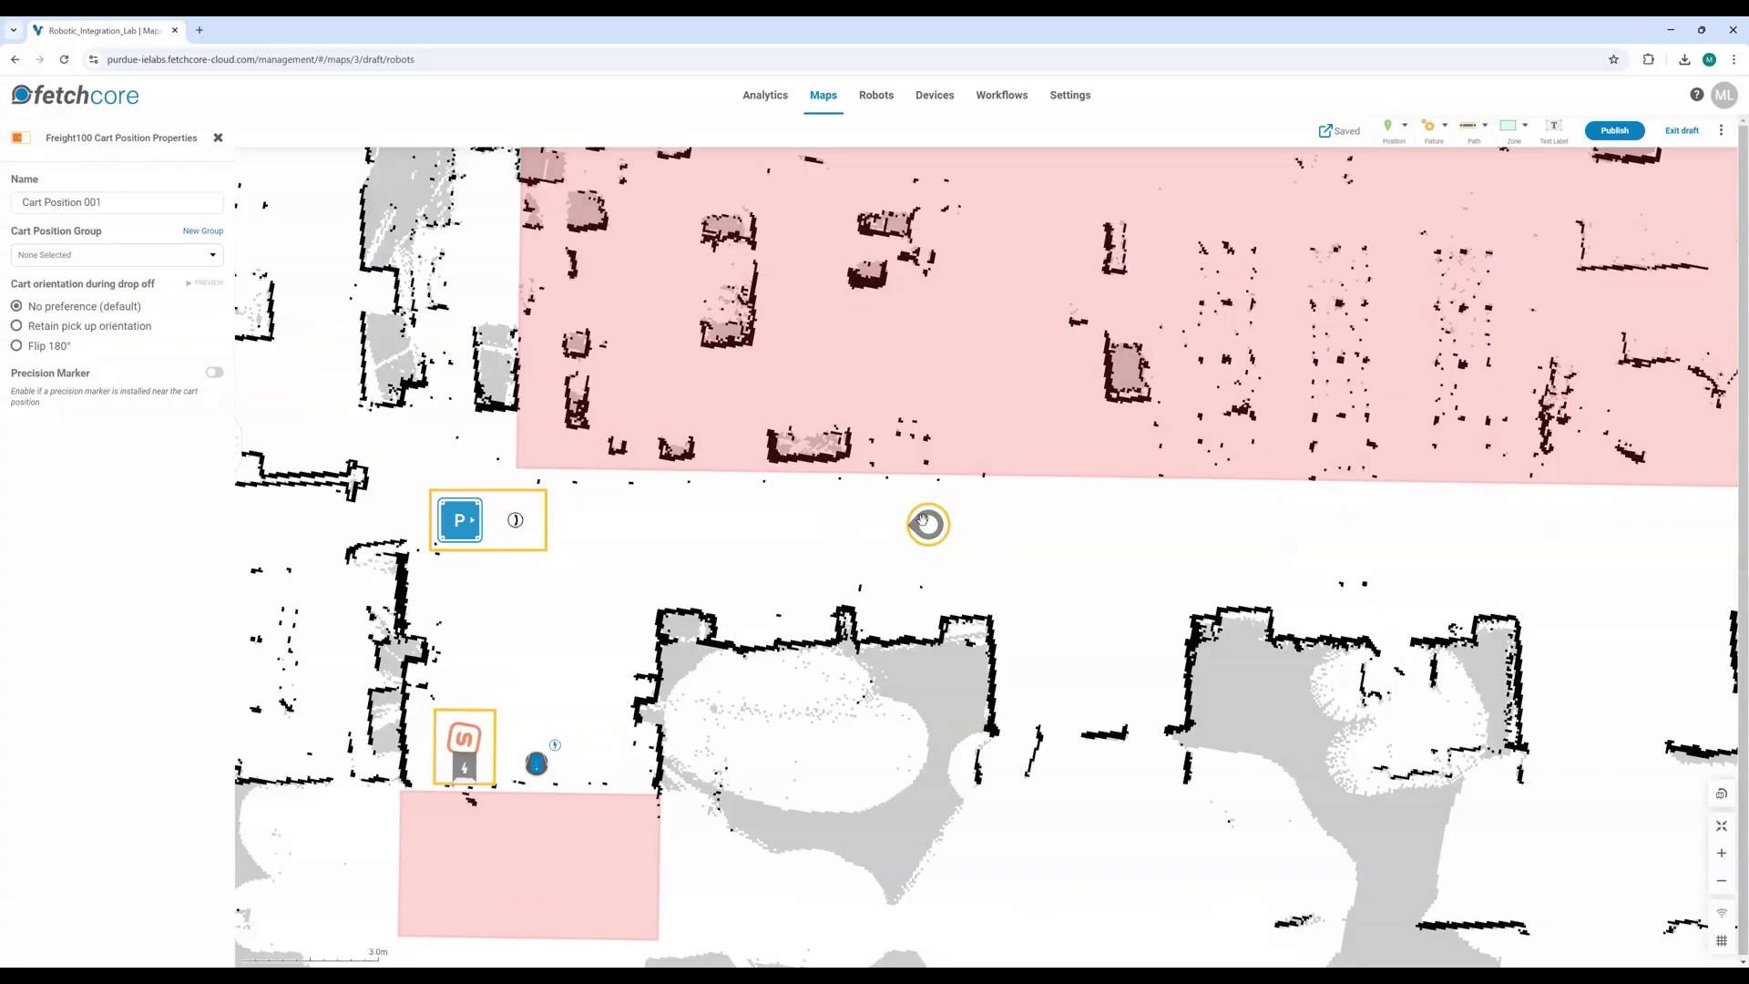
{"action": "left_click", "coordinate": [928, 526]}
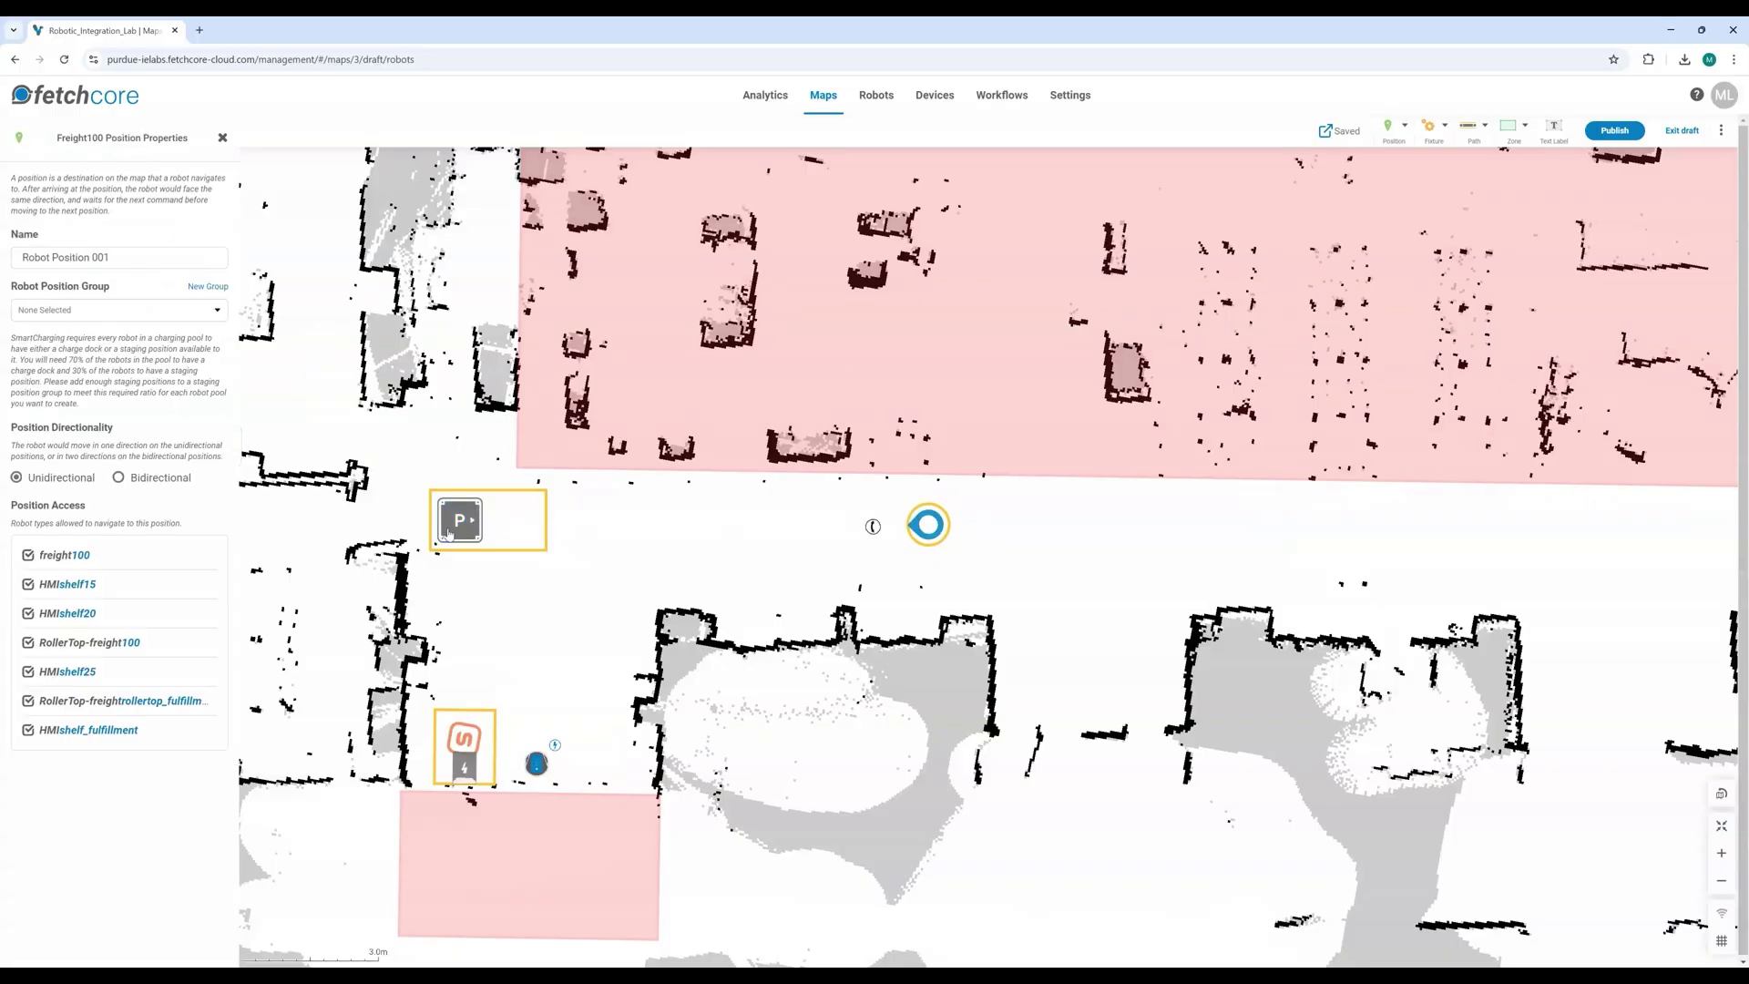
{"action": "left_click", "coordinate": [450, 532]}
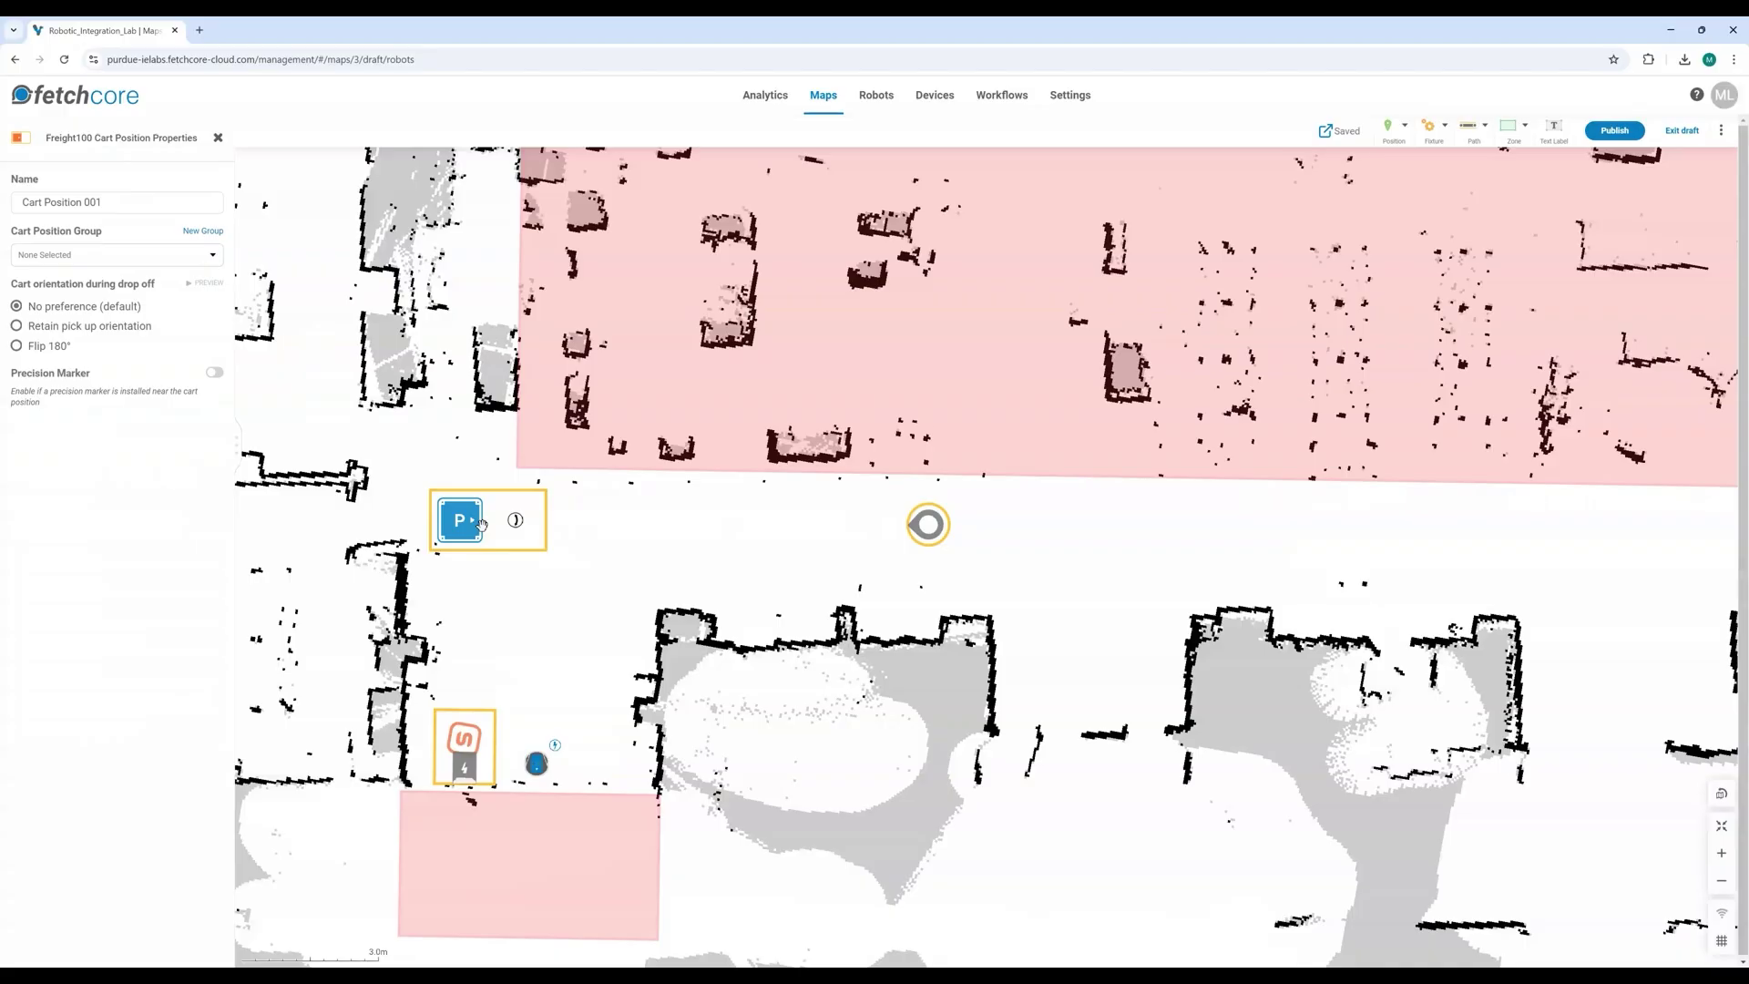
{"action": "left_click", "coordinate": [639, 538]}
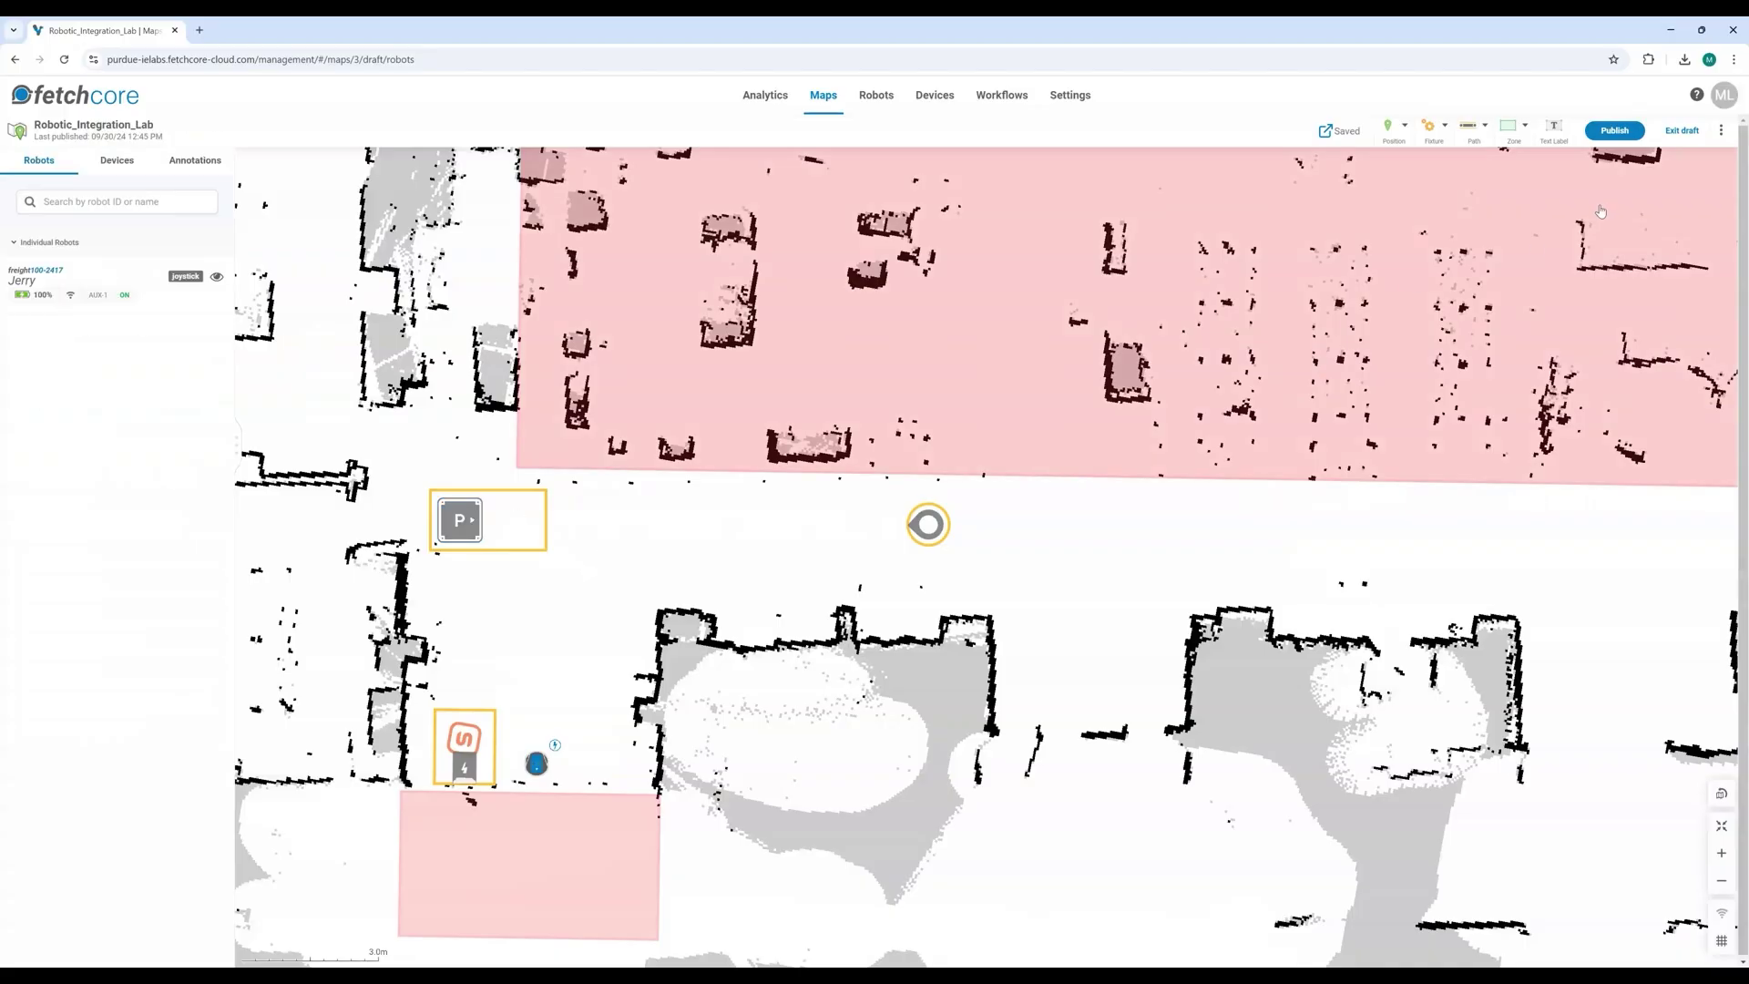
{"action": "left_click", "coordinate": [1399, 127]}
Step: Place Freight100 Robot Position 002 below the corridor, between the P cart and charging dock
{"action": "left_click", "coordinate": [1373, 162]}
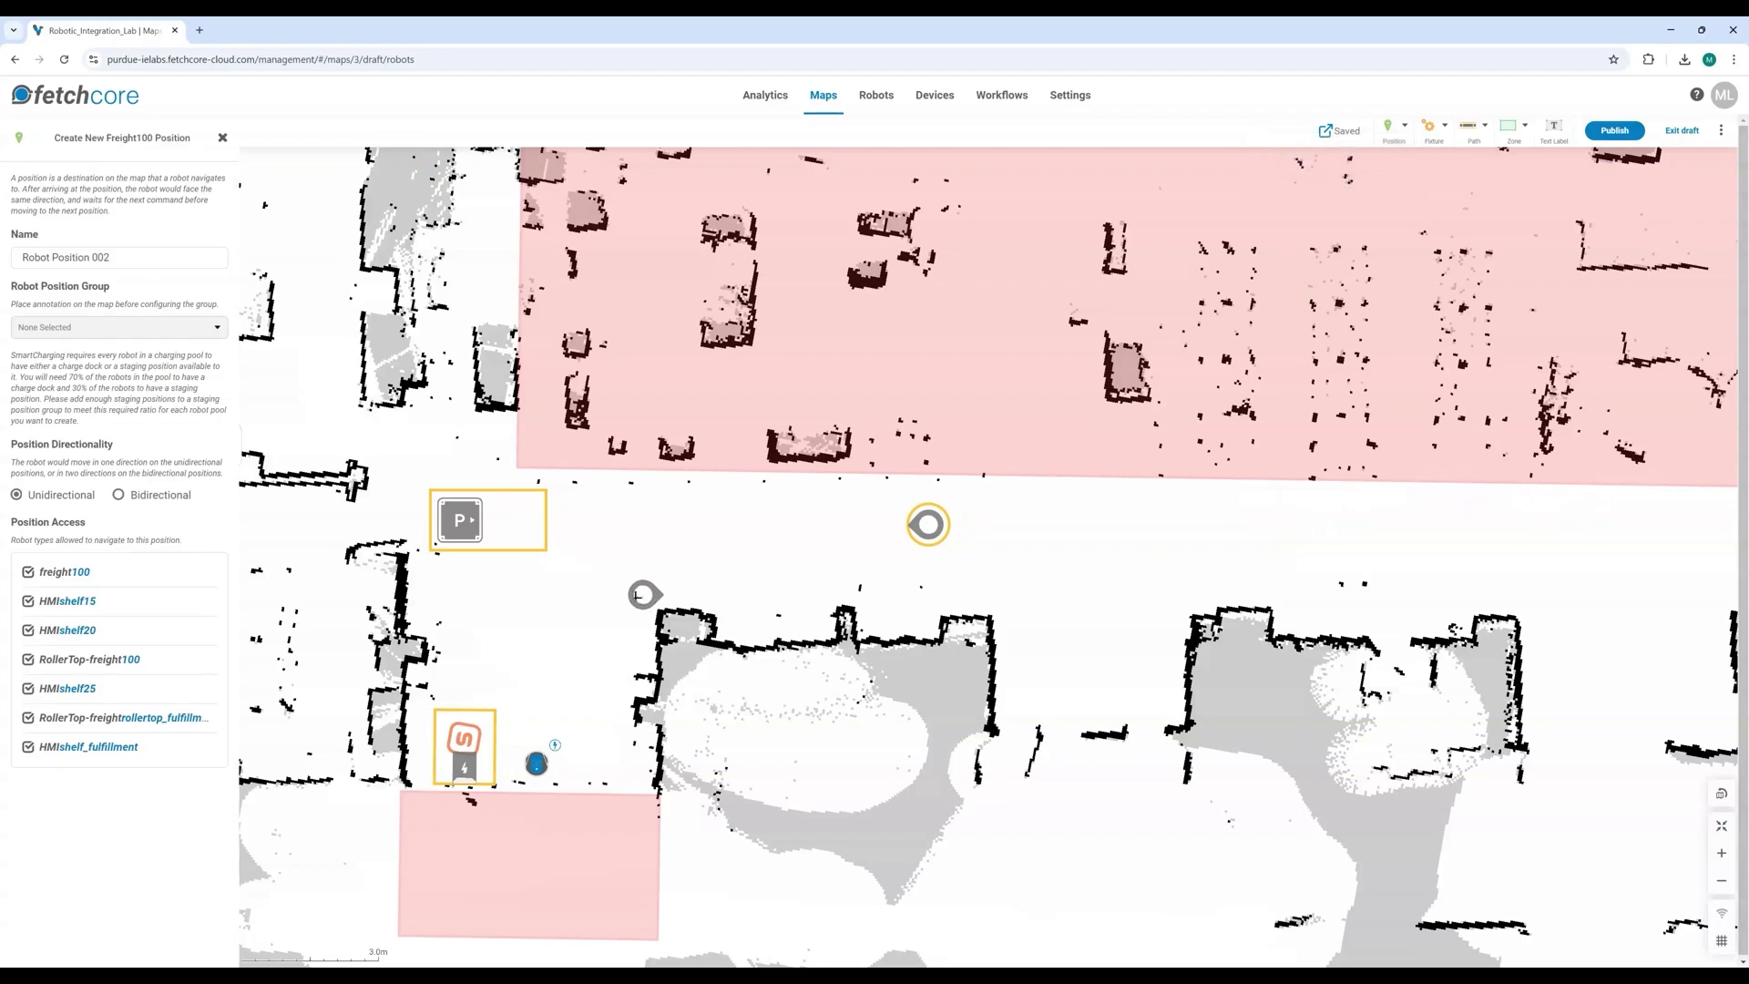
{"action": "left_click", "coordinate": [566, 617]}
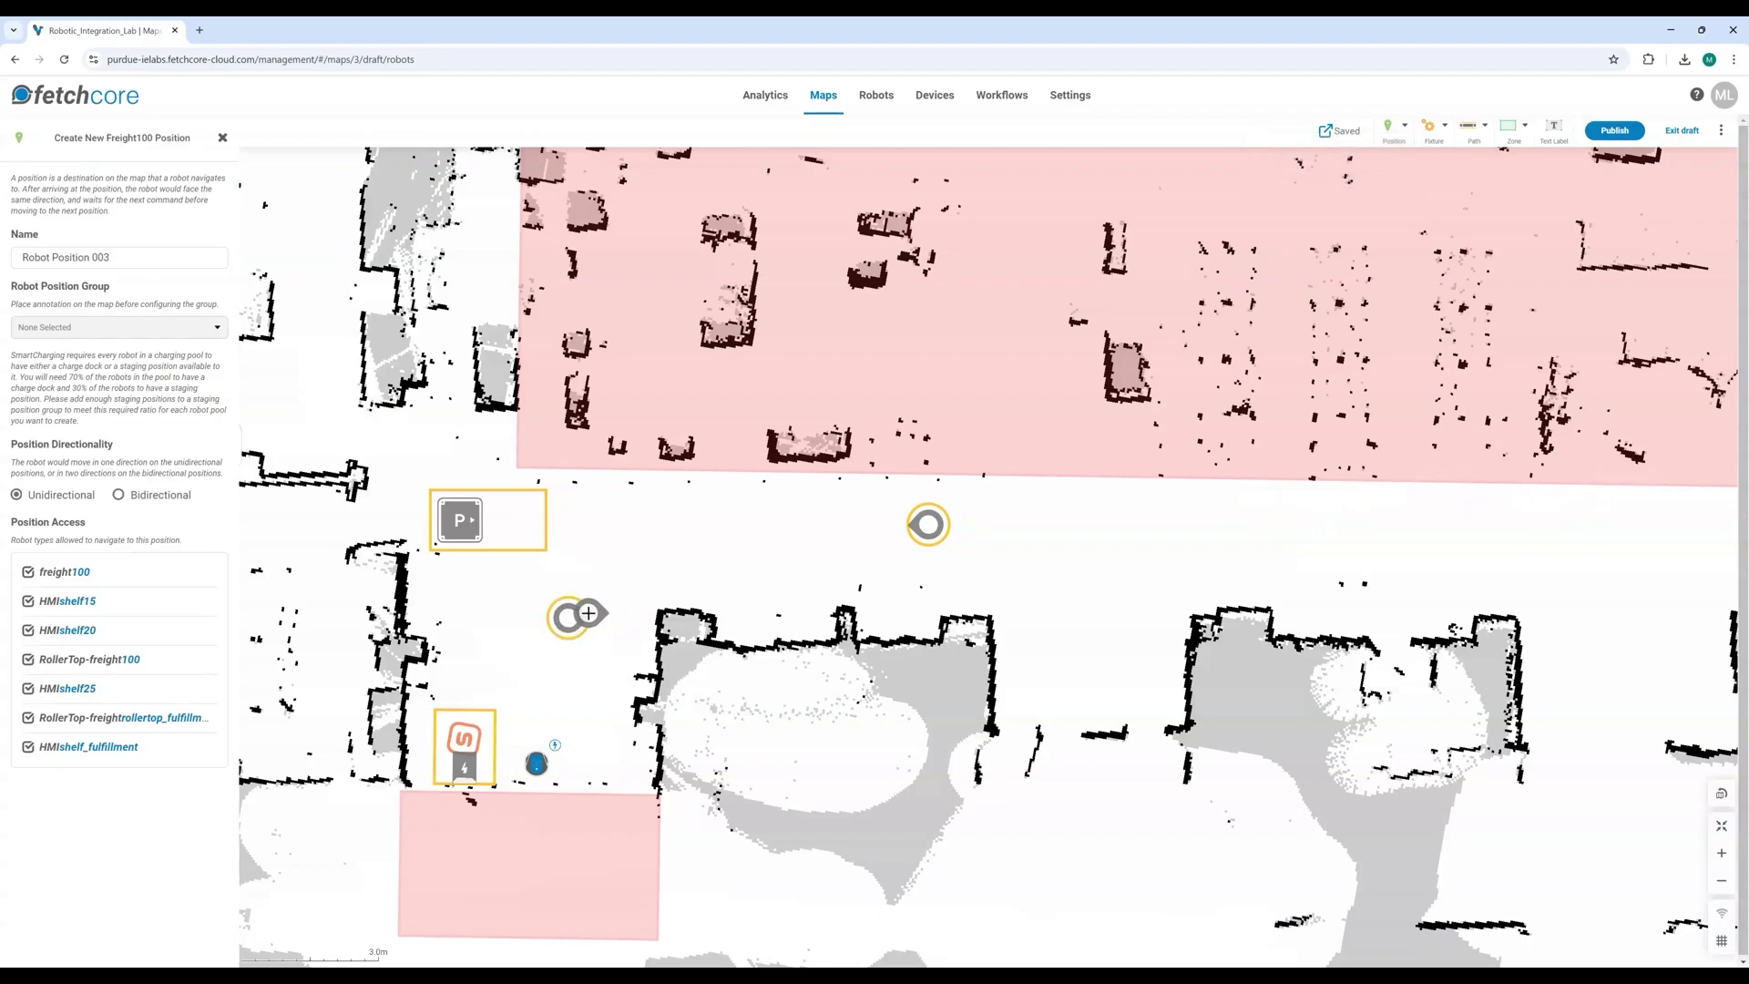
{"action": "key", "text": "Escape"}
{"action": "left_click", "coordinate": [574, 617]}
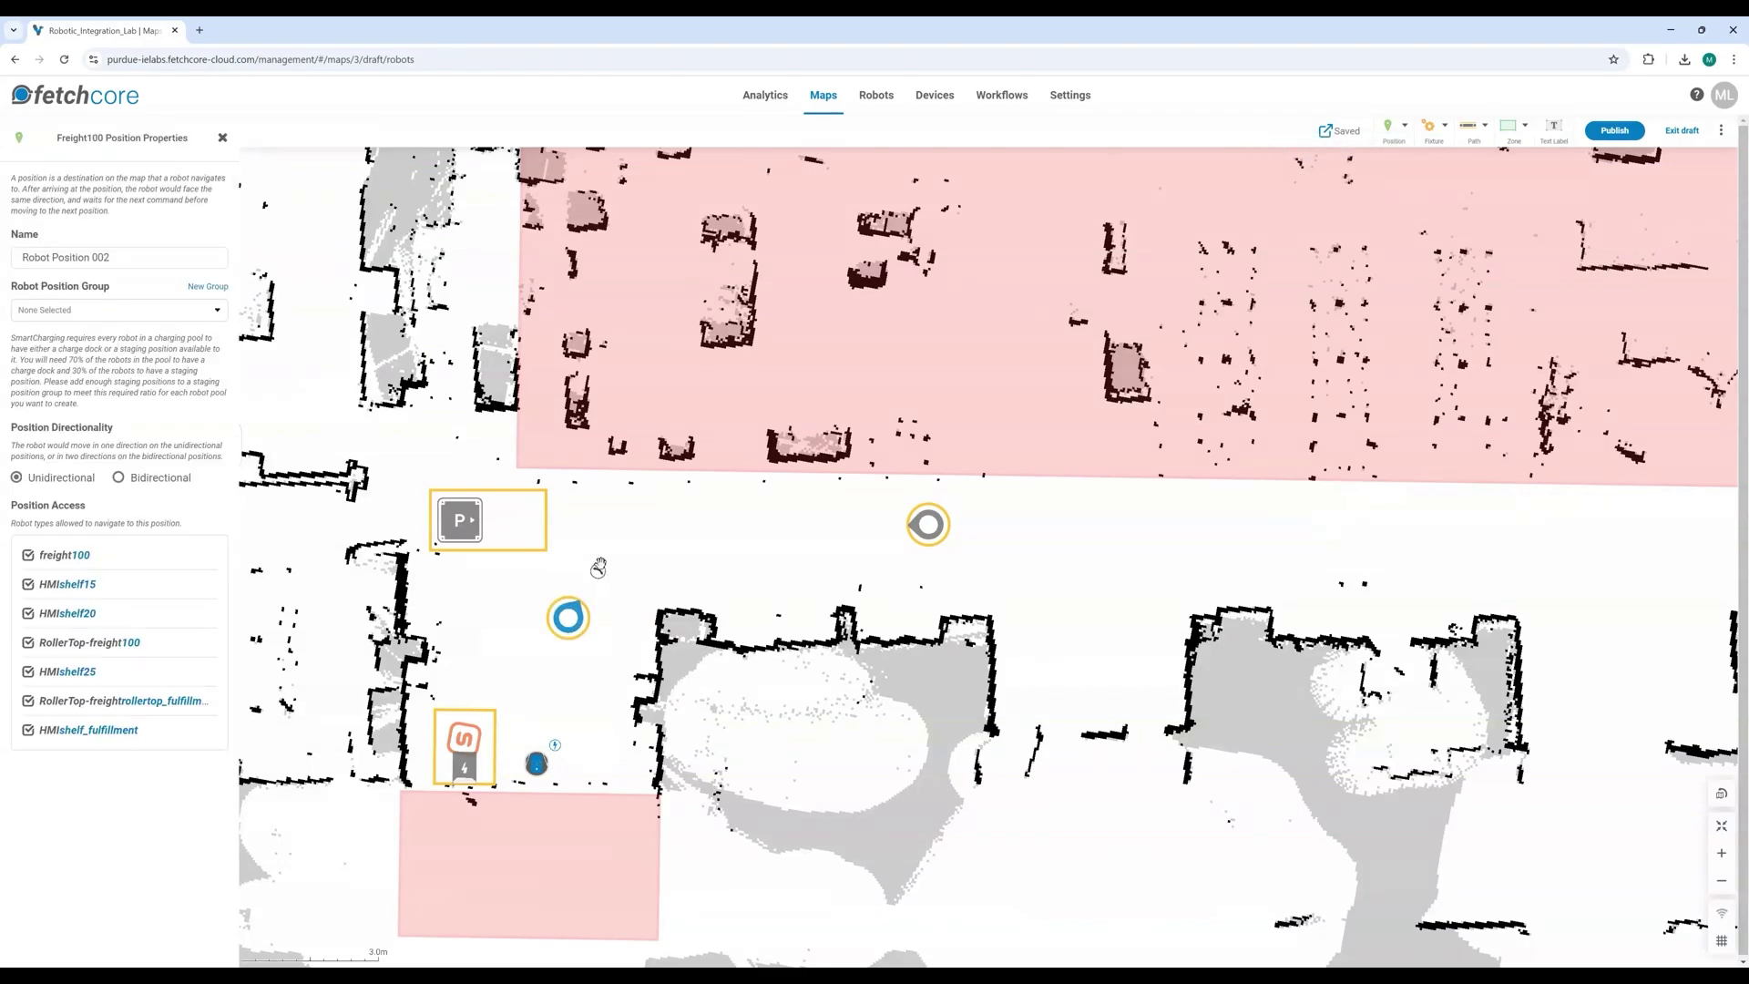
{"action": "left_click_drag", "start_coordinate": [581, 605], "coordinate": [585, 610]}
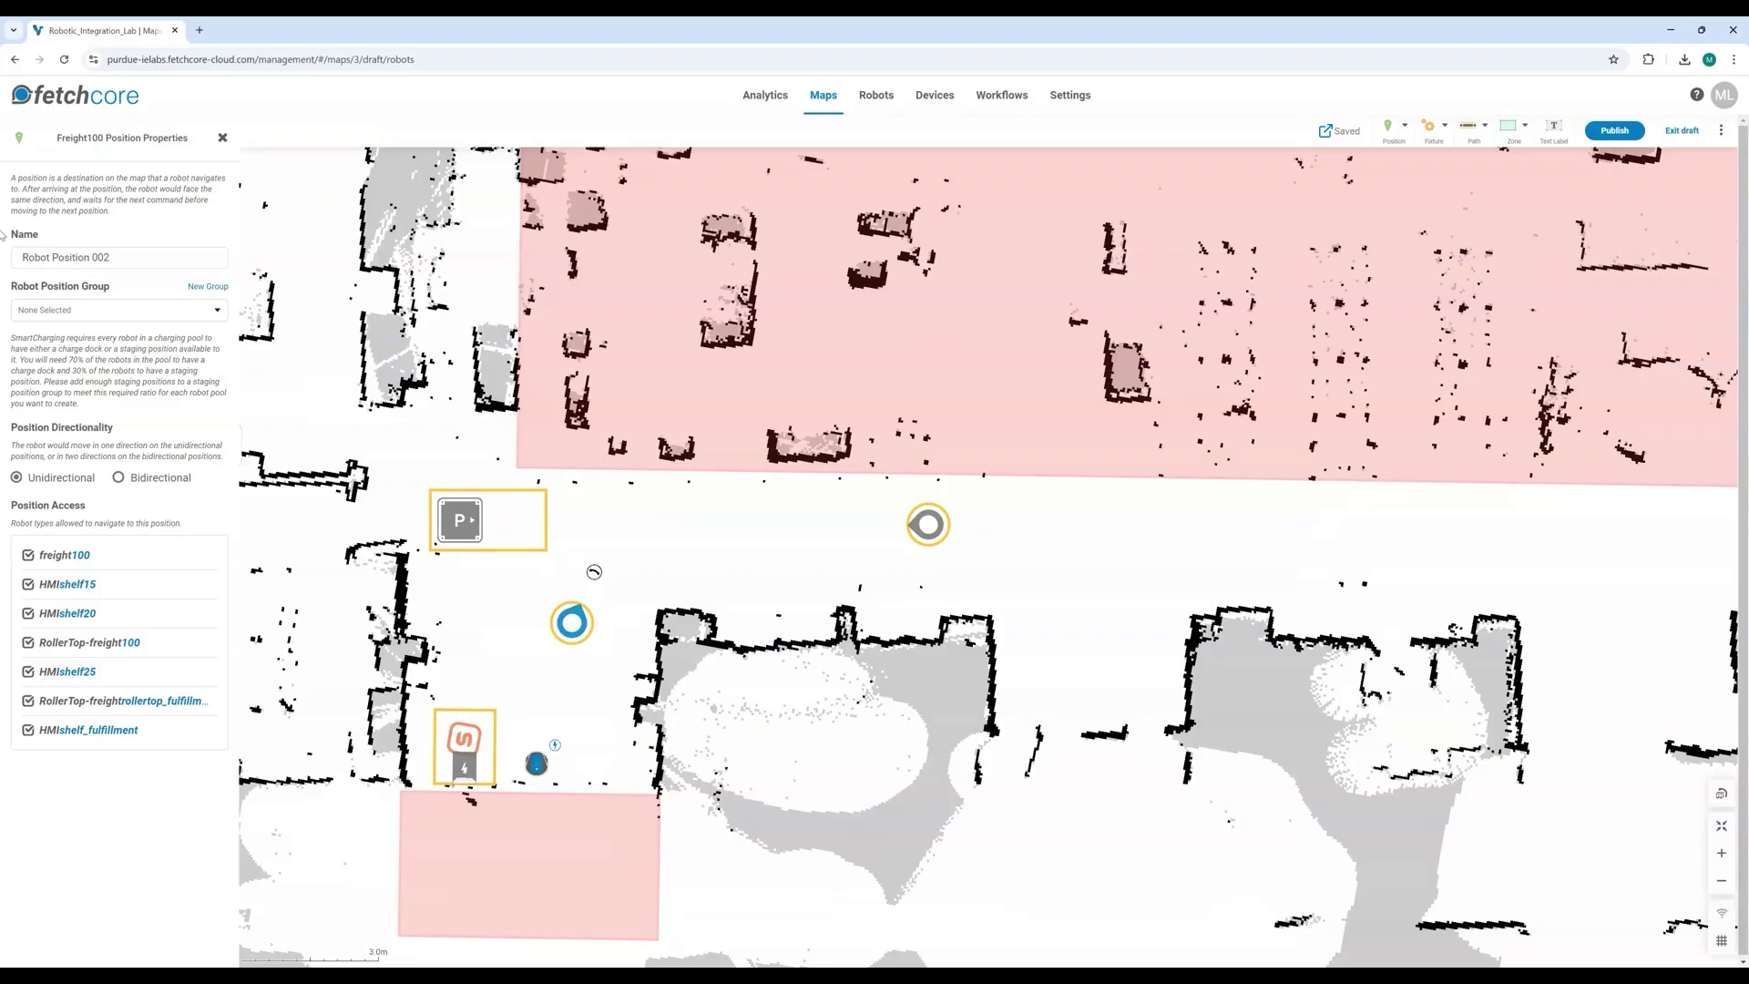
Step: Rename the lower robot position to Waypoint
{"action": "triple_click", "coordinate": [160, 260]}
{"action": "key", "text": "BackSpace"}
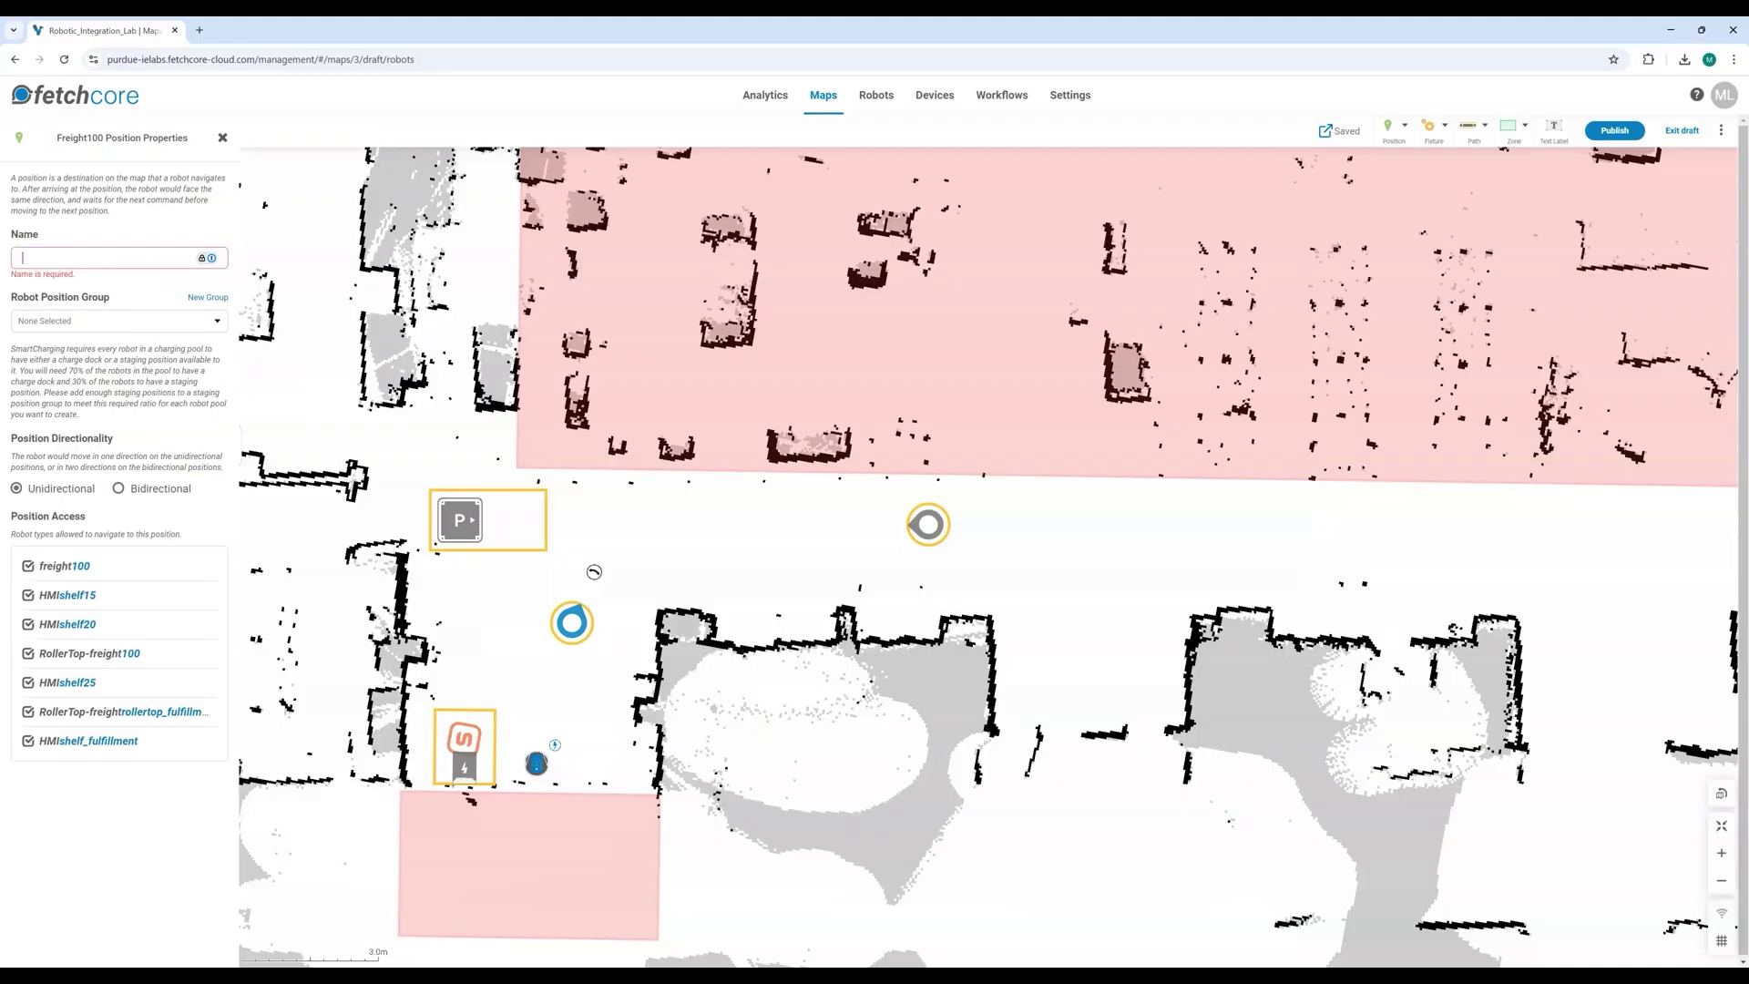
{"action": "type", "text": "Waypoint"}
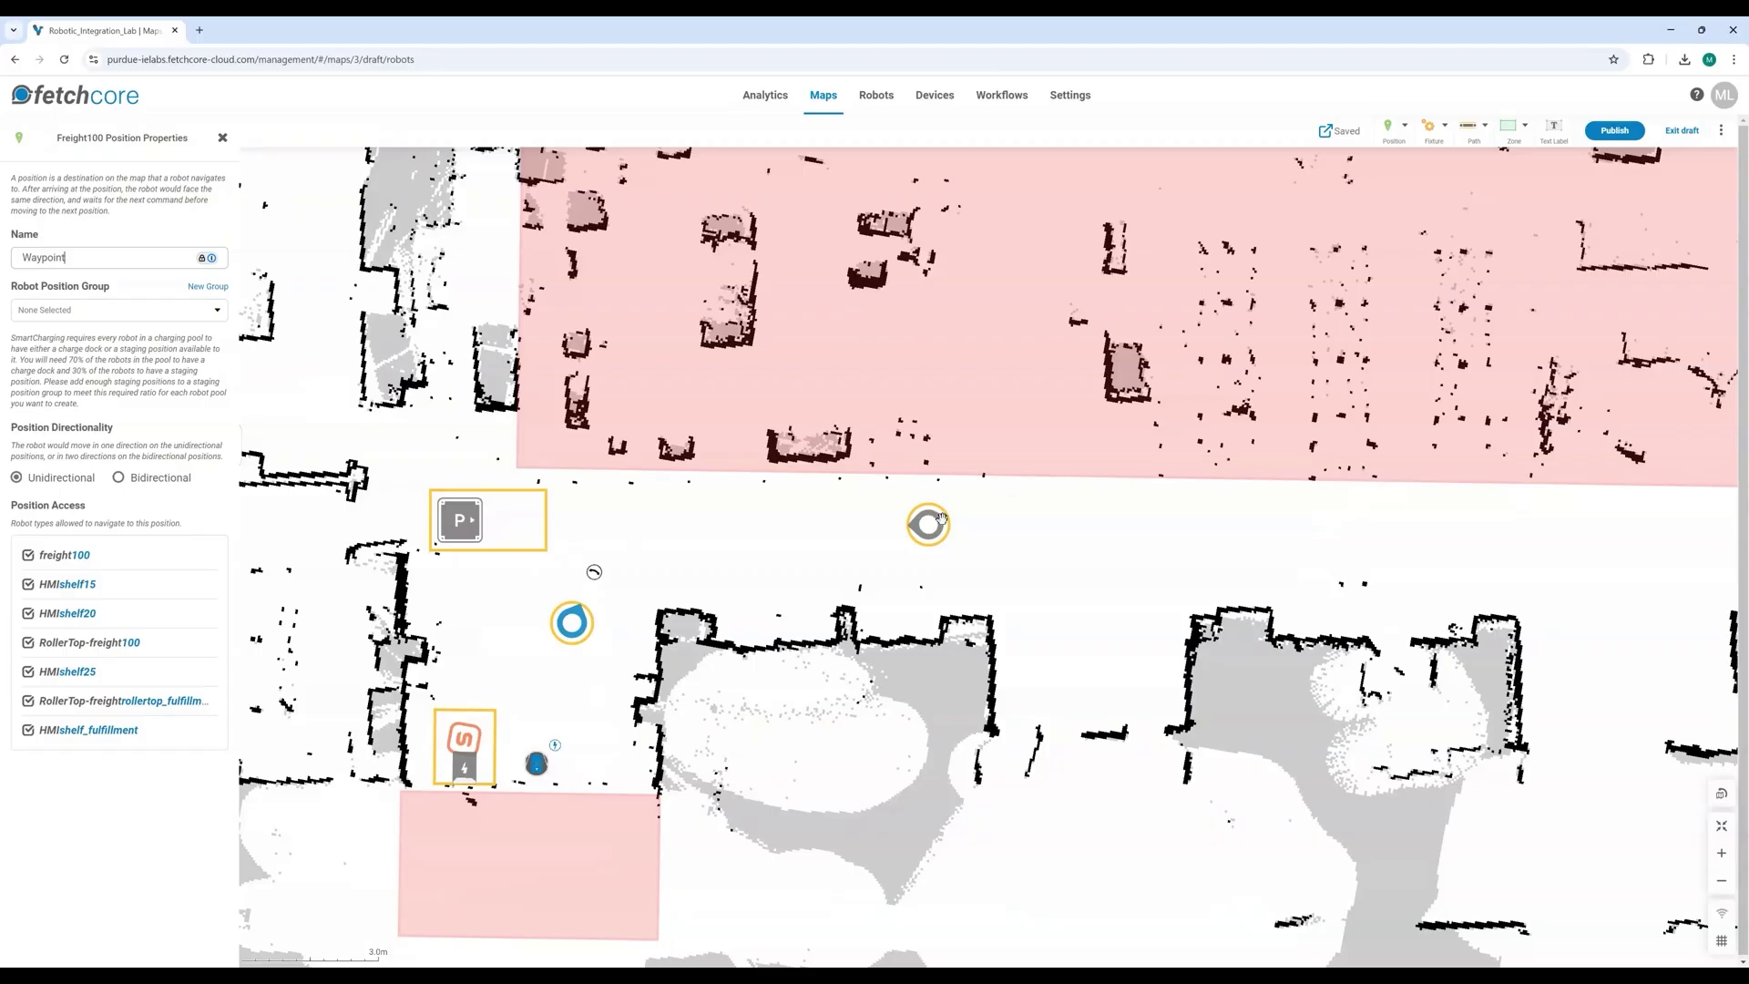
Step: Rename the corridor position Robot Position 001 to Manual Station
{"action": "left_click", "coordinate": [939, 519]}
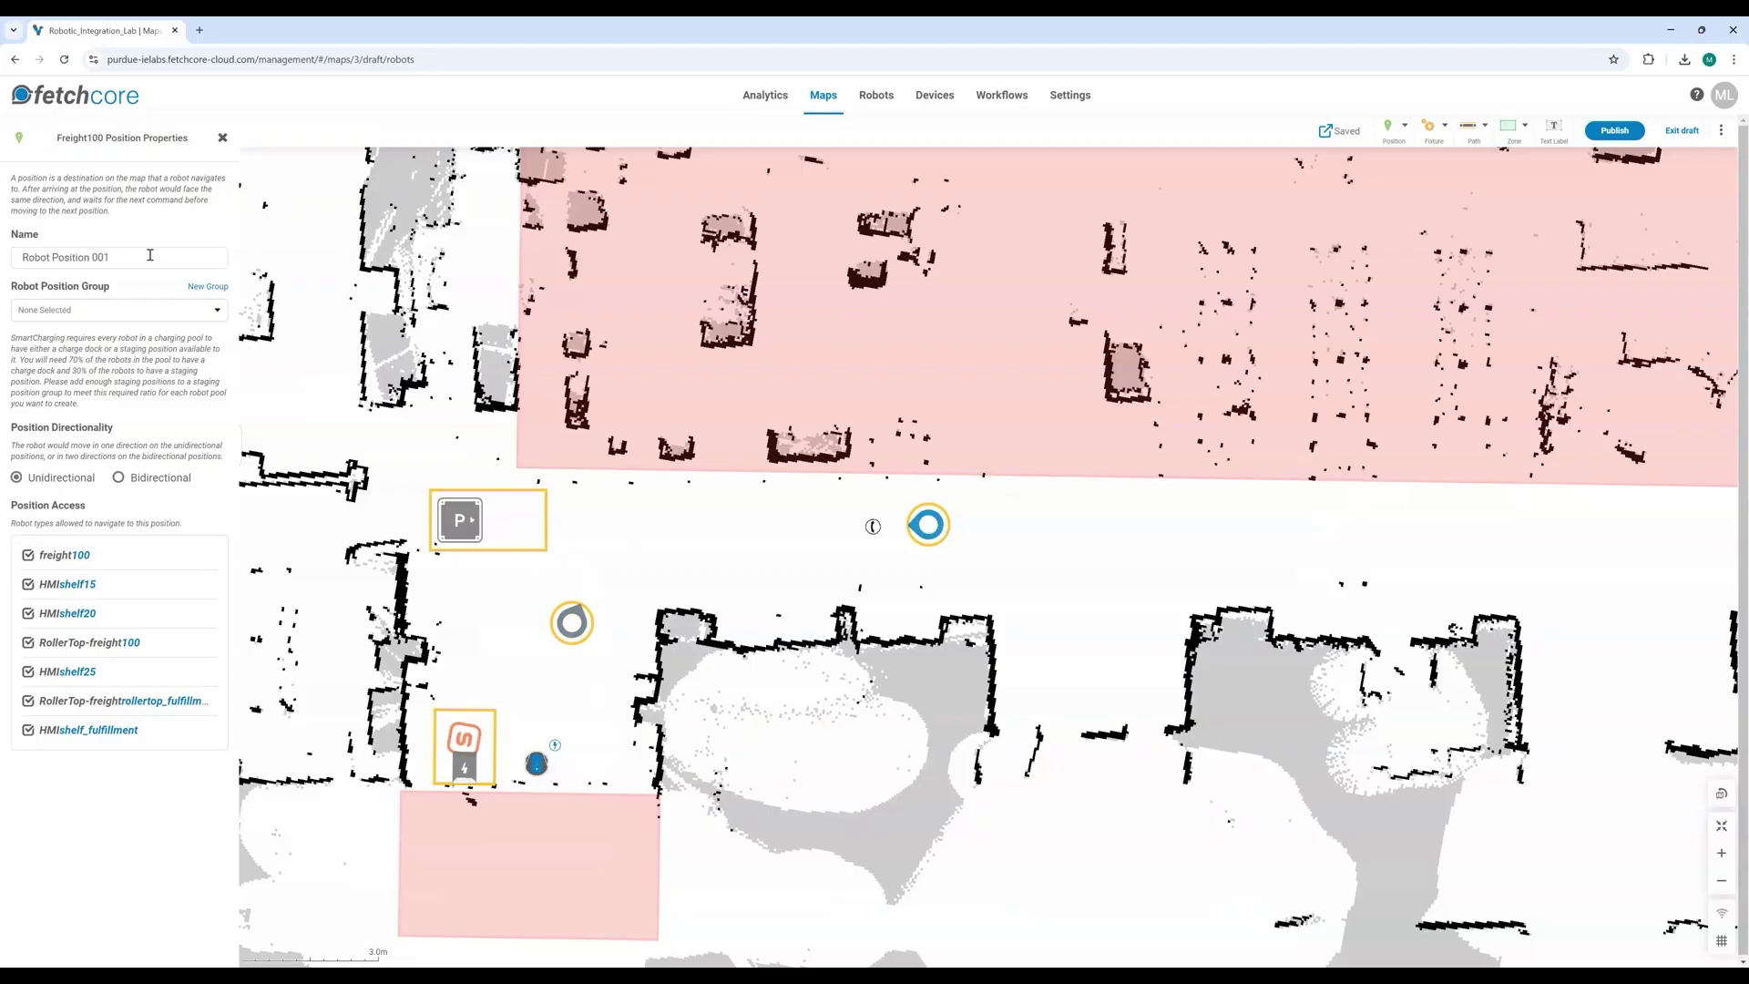
{"action": "triple_click", "coordinate": [151, 255]}
{"action": "key", "text": "BackSpace"}
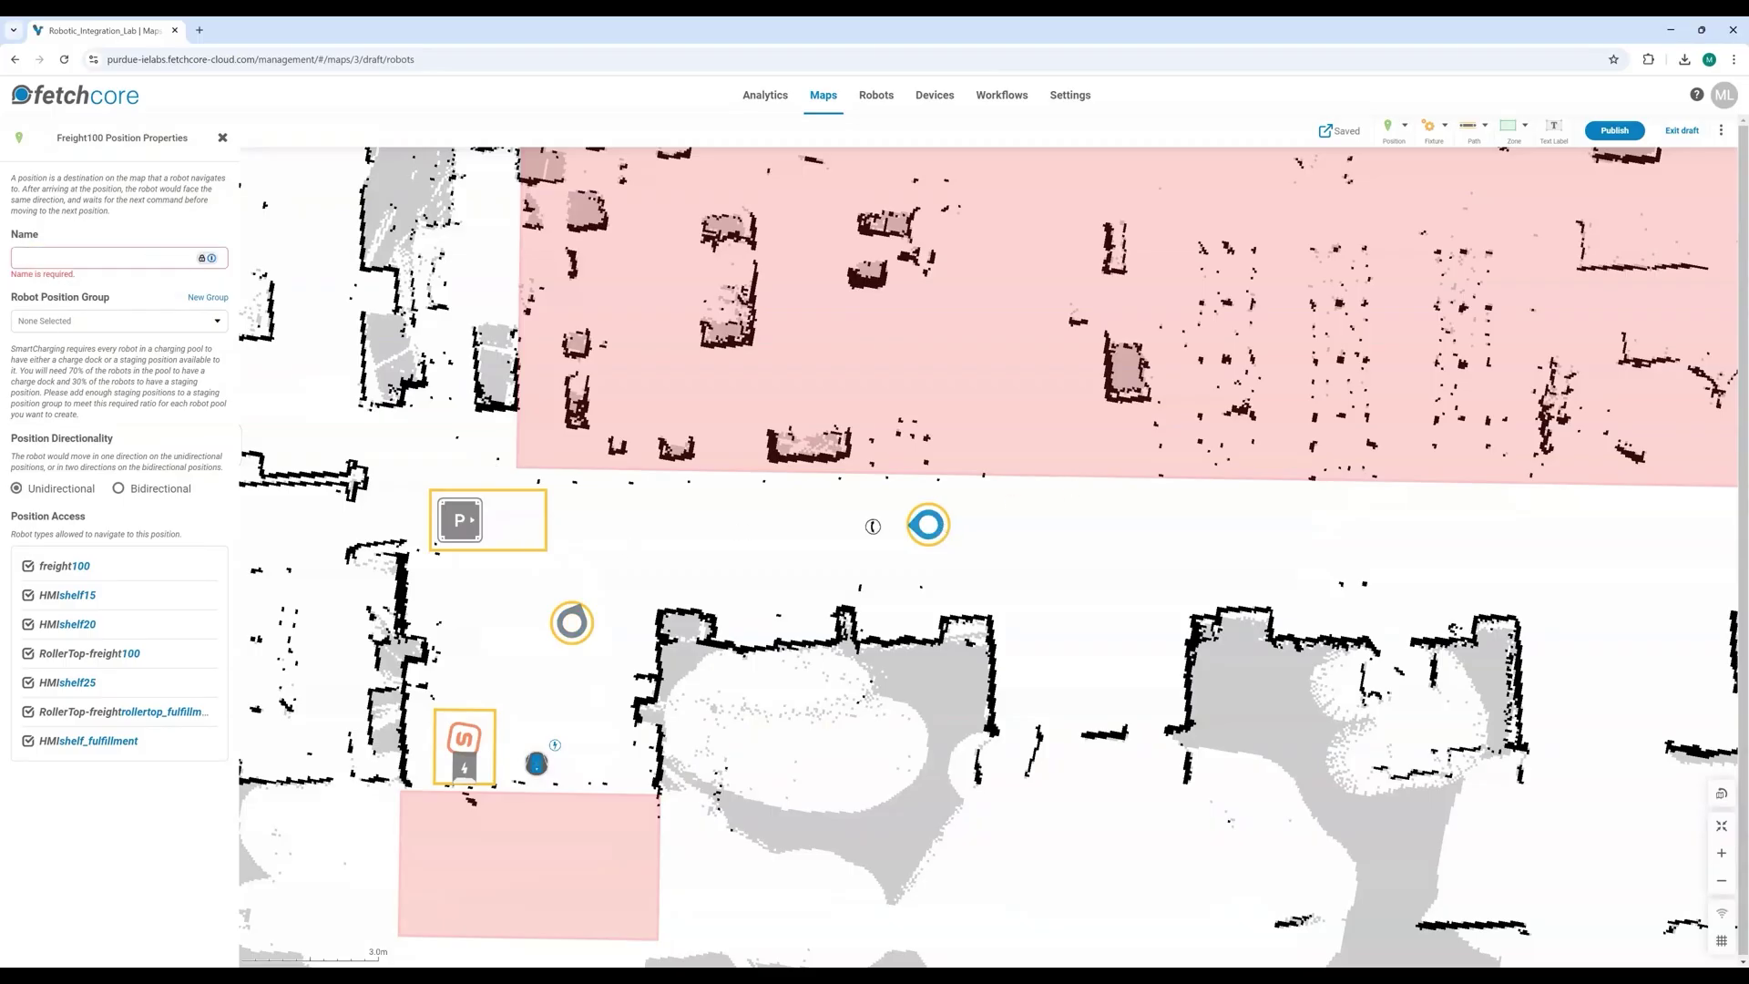
{"action": "type", "text": "Manual Station"}
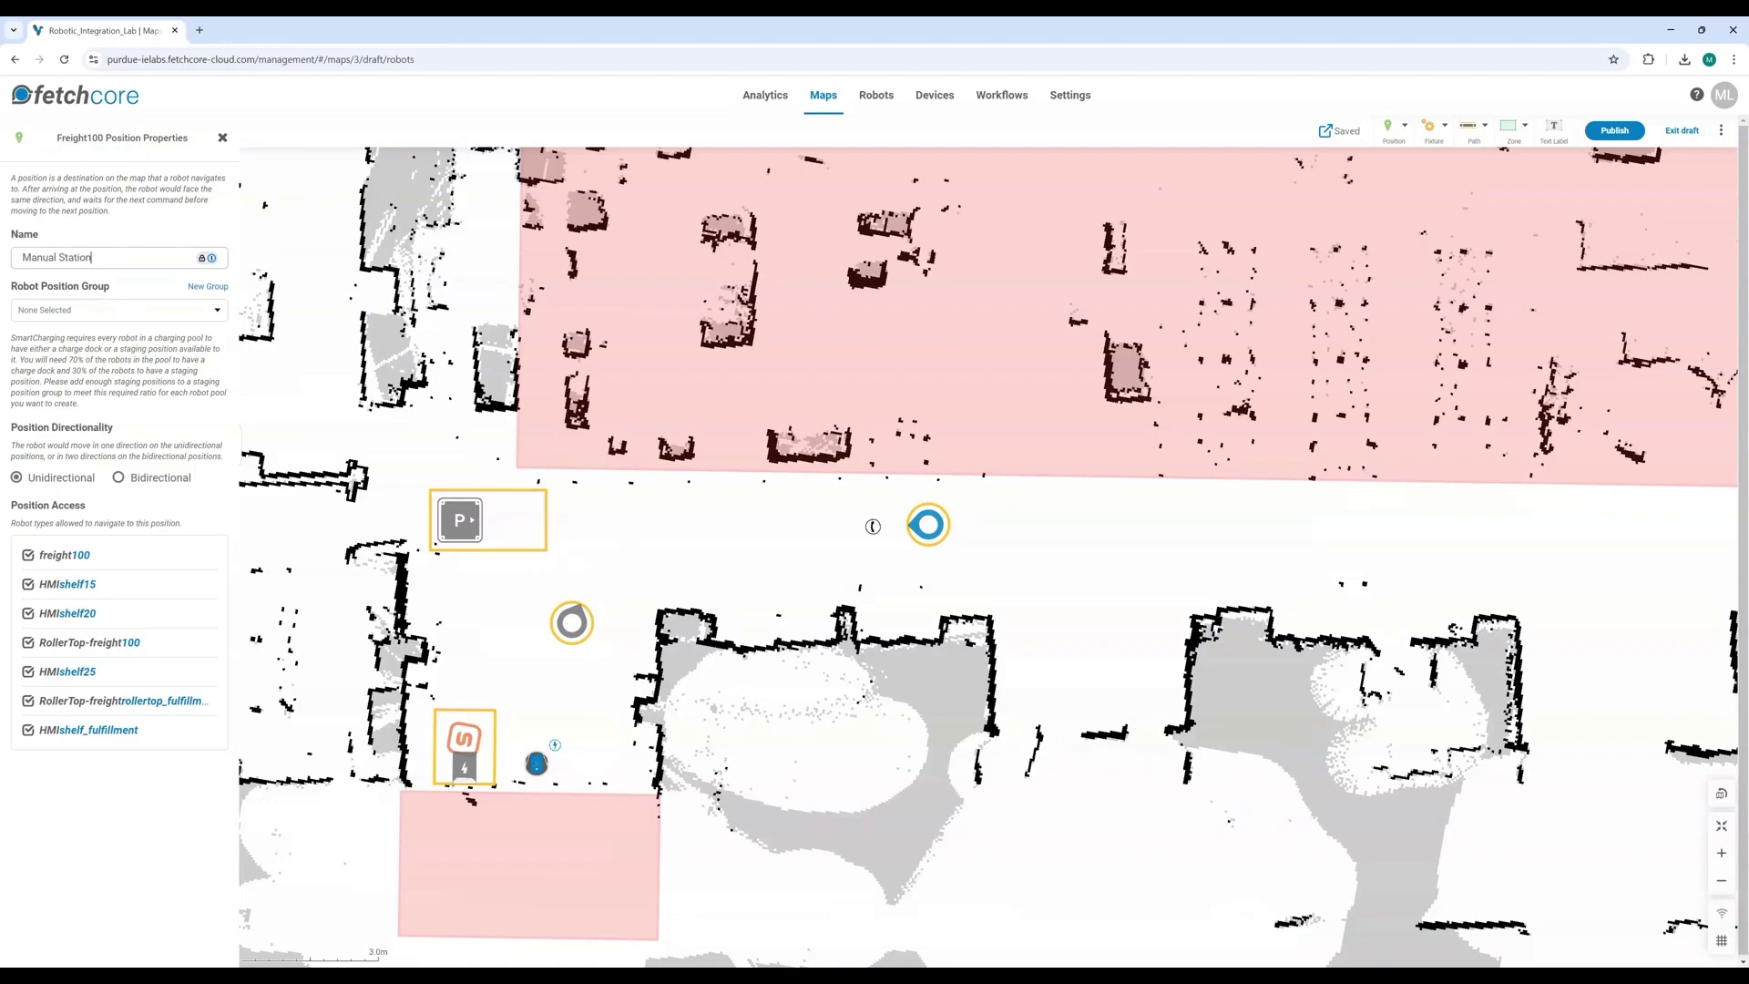
Step: Rename the P cart position from Cart Position 001 to Cobot Dock 1
{"action": "left_click", "coordinate": [480, 534]}
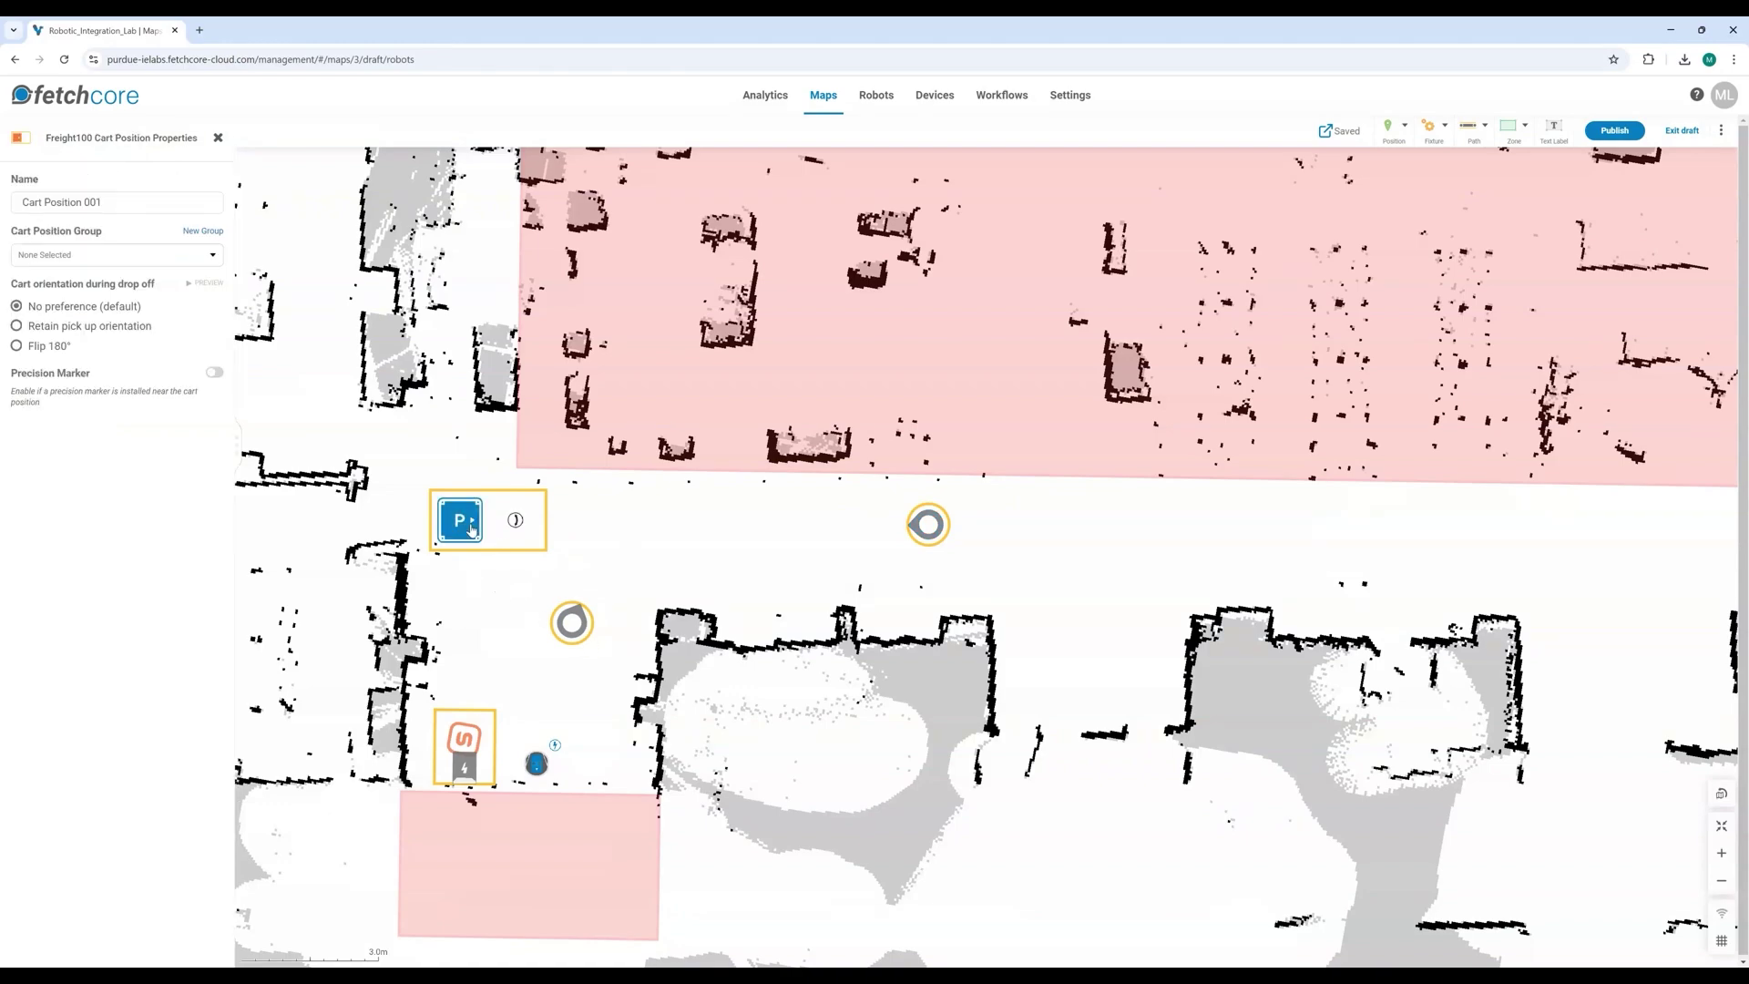
{"action": "left_click_drag", "start_coordinate": [106, 196], "coordinate": [3, 205]}
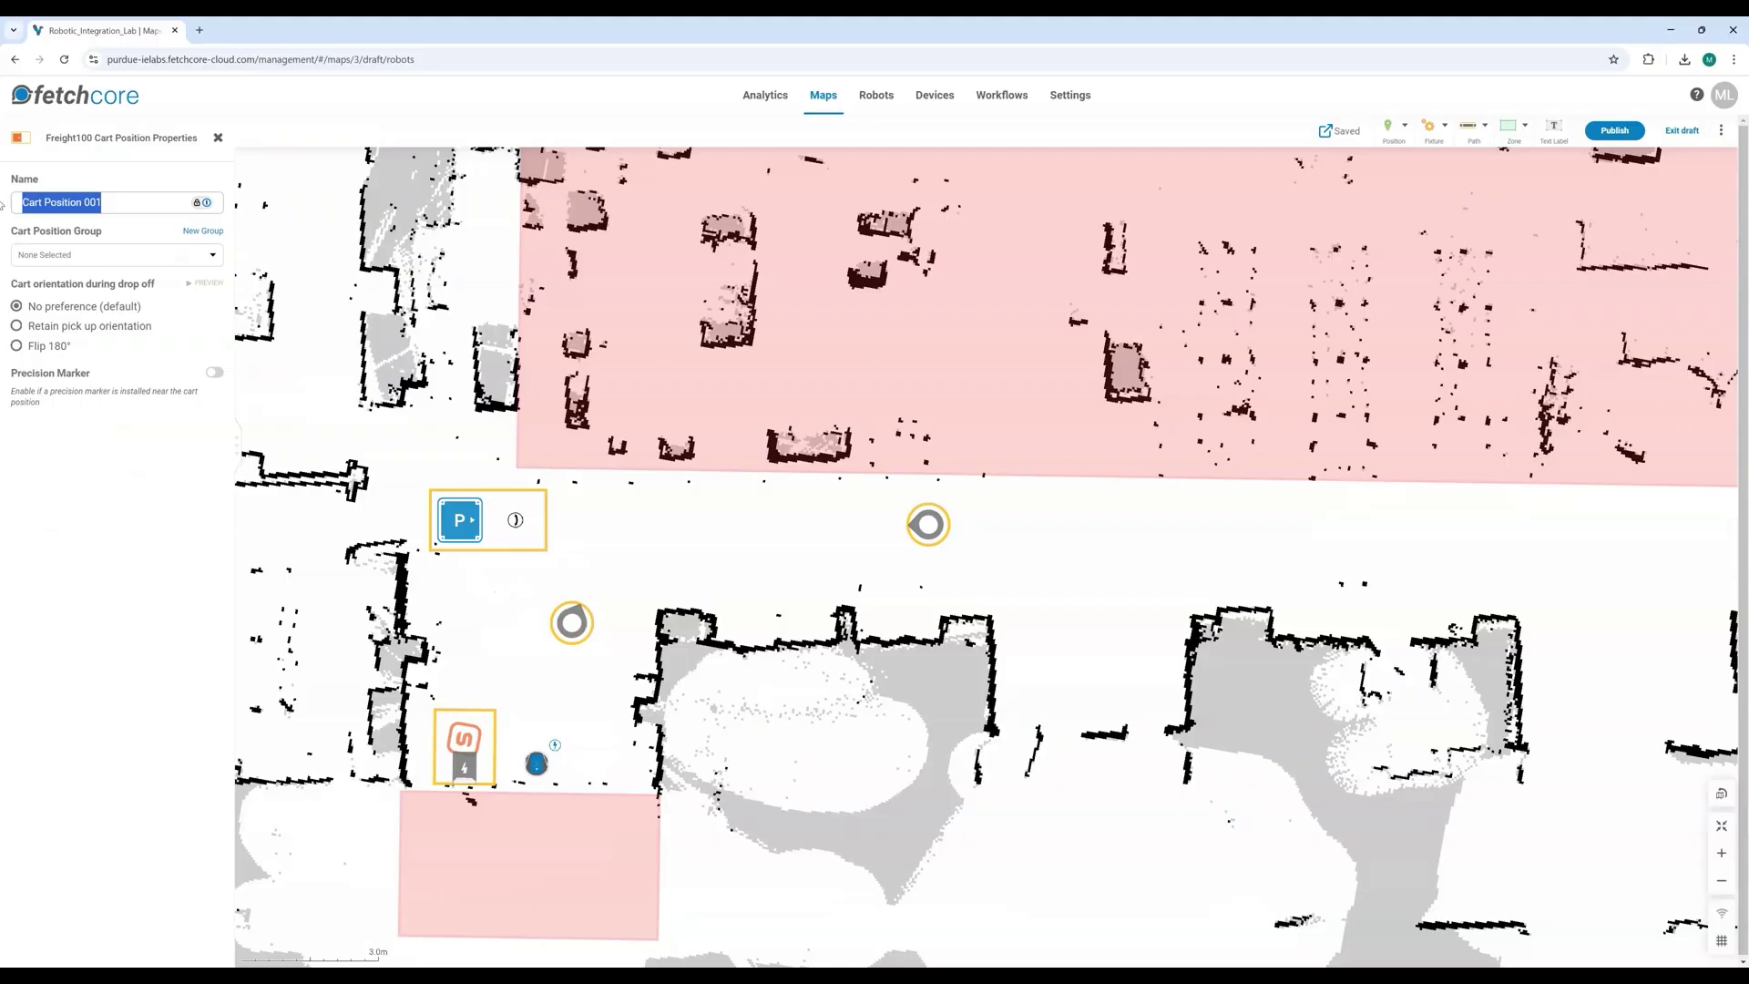
{"action": "type", "text": "Cobot Dock 1"}
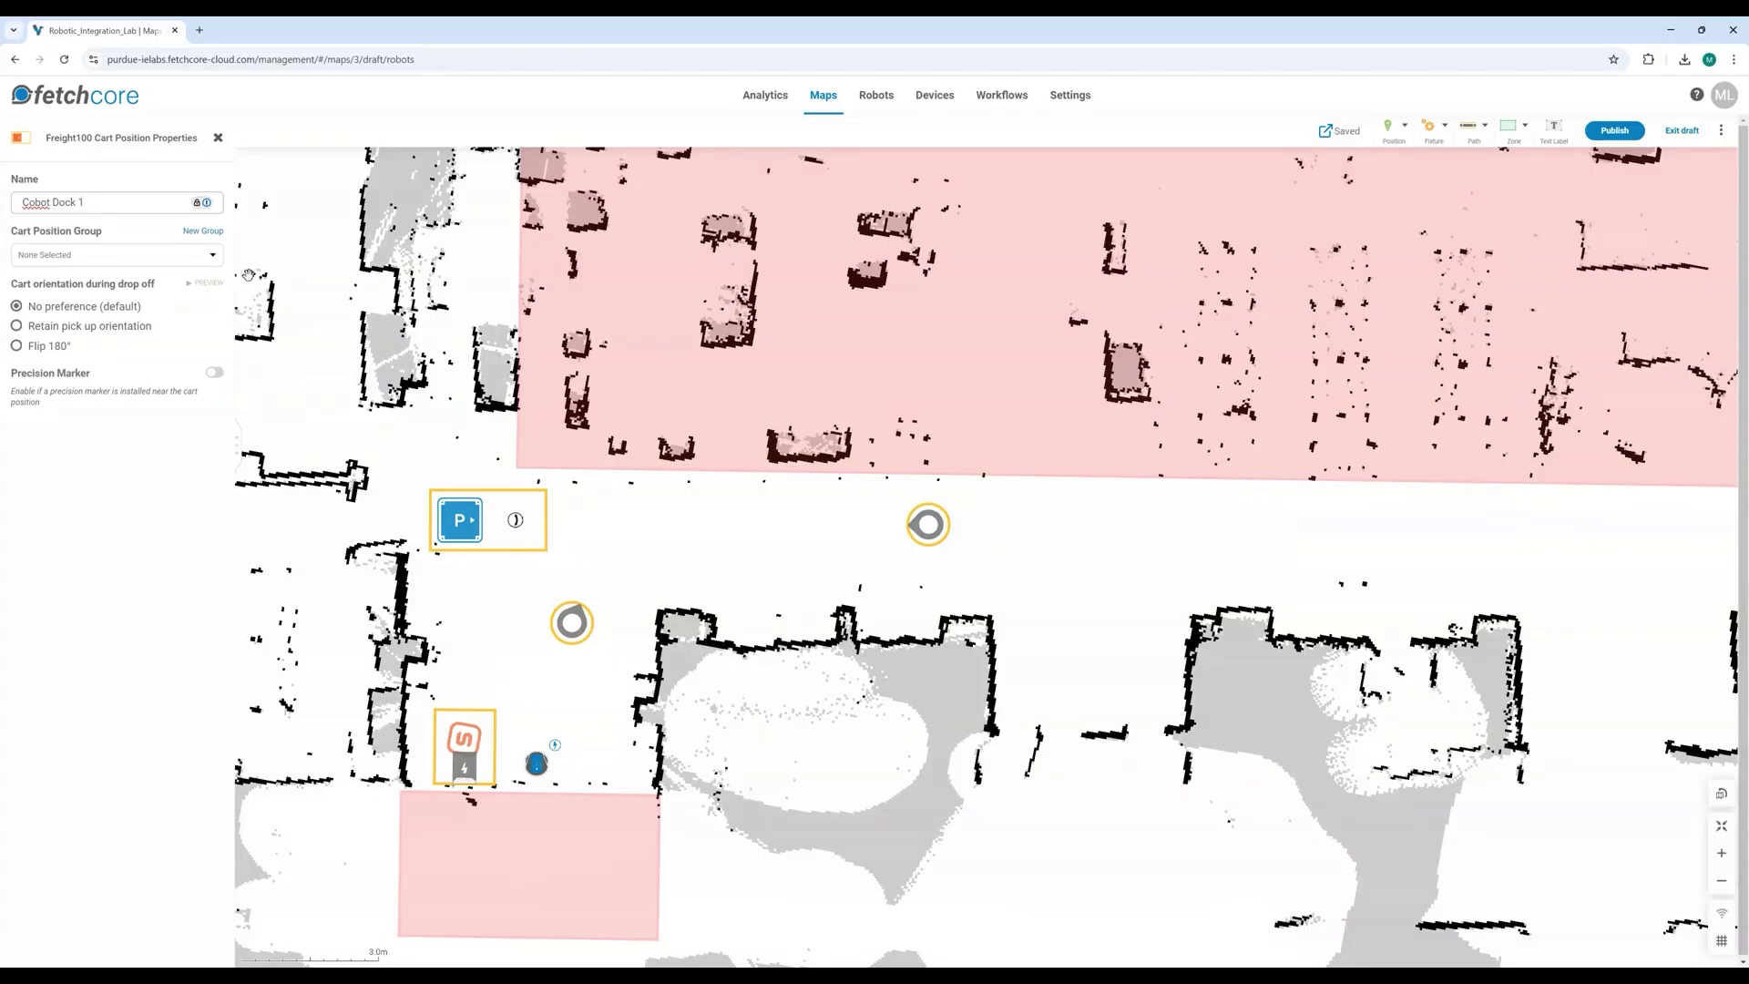
{"action": "left_click", "coordinate": [621, 559]}
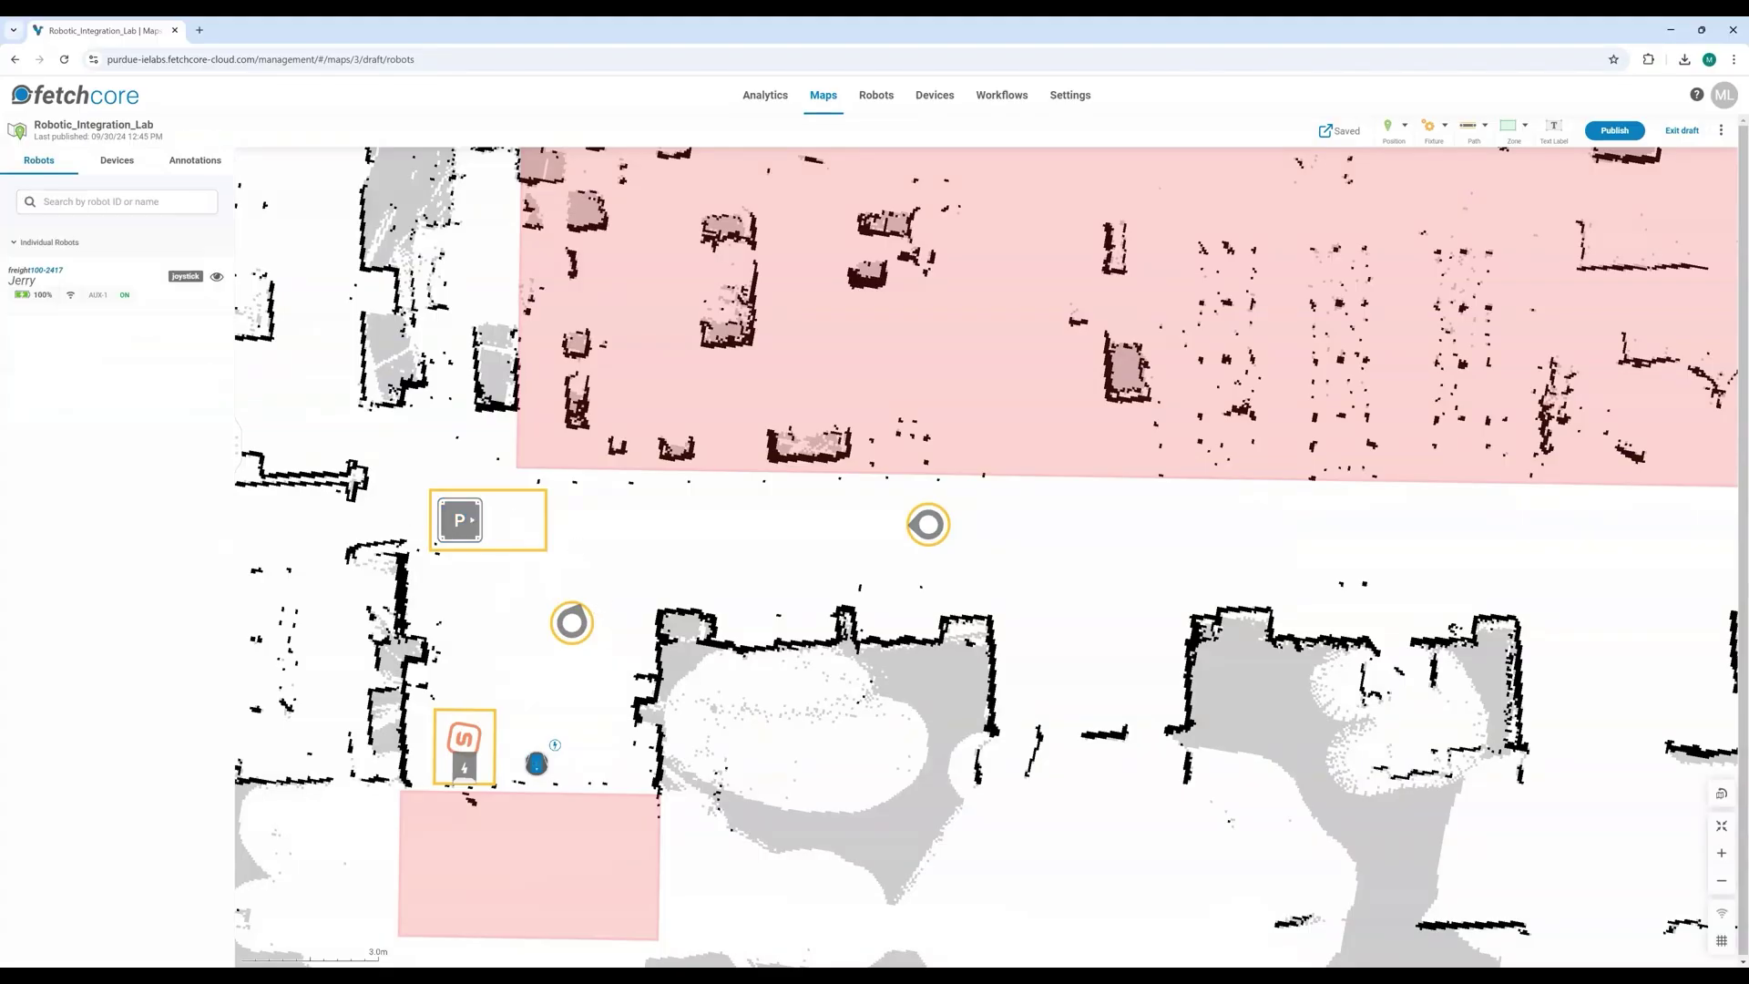
Step: Shift Cobot Dock 1 slightly up and right, and nudge Manual Station slightly upward
{"action": "left_click", "coordinate": [472, 543]}
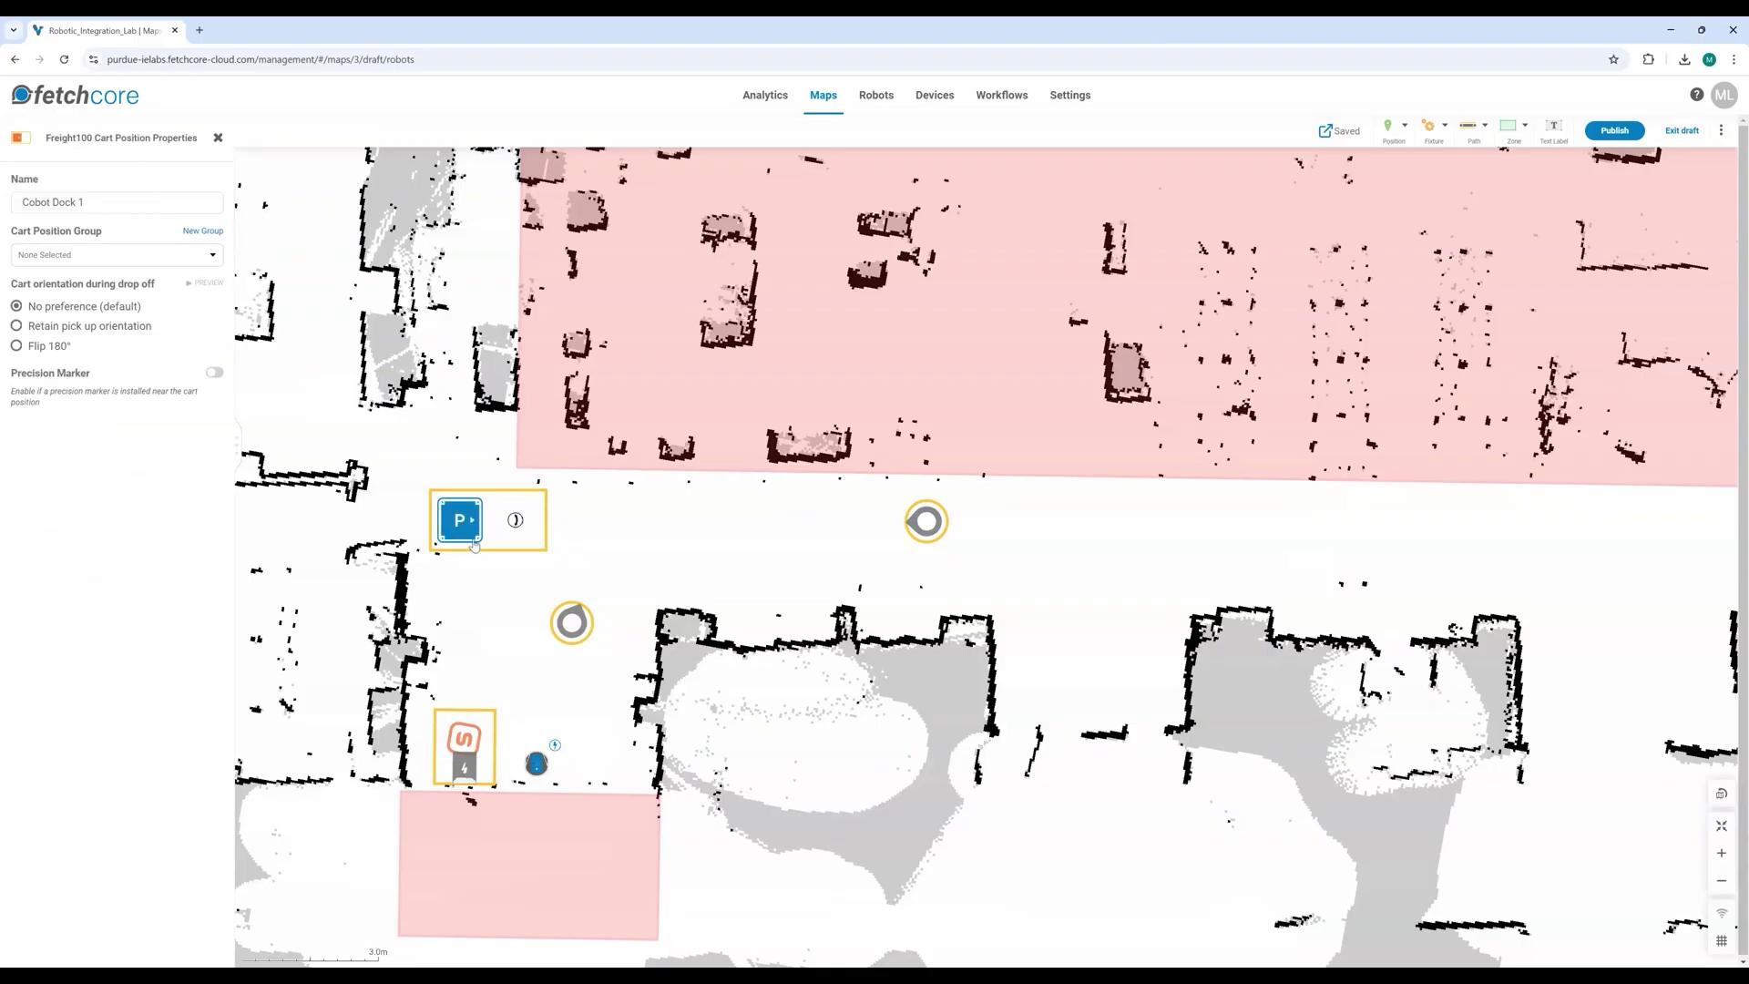
{"action": "left_click_drag", "start_coordinate": [454, 524], "coordinate": [463, 537]}
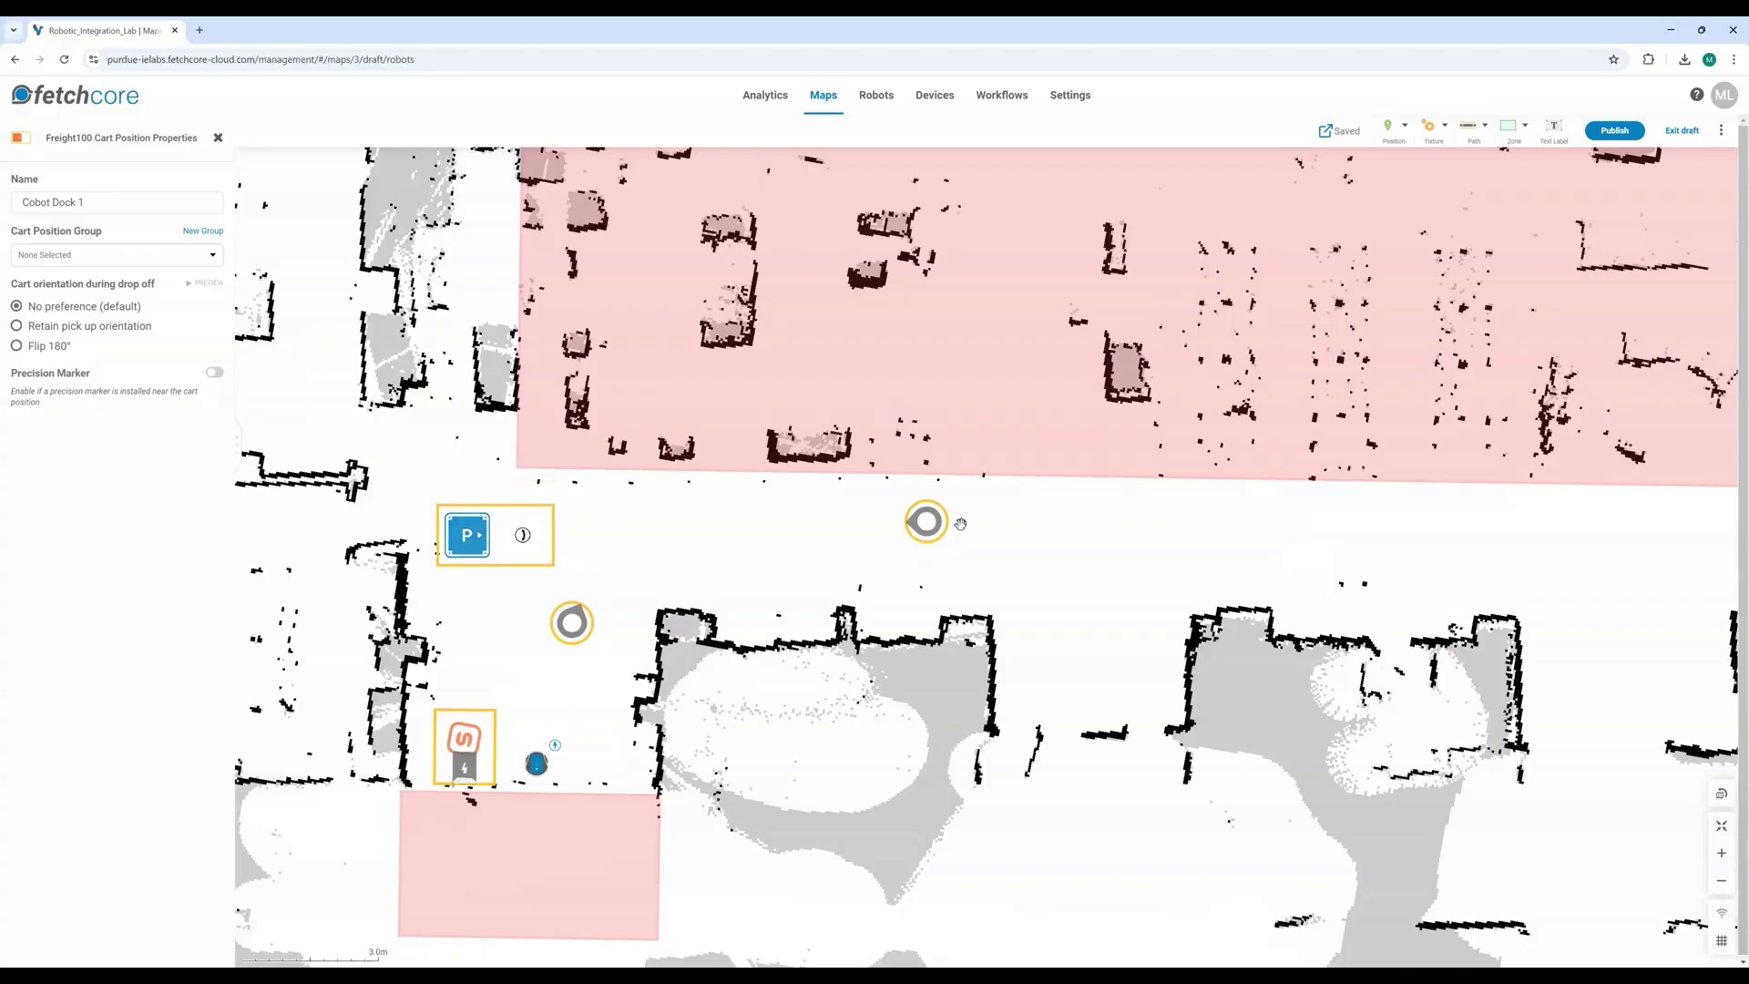
{"action": "left_click", "coordinate": [922, 524]}
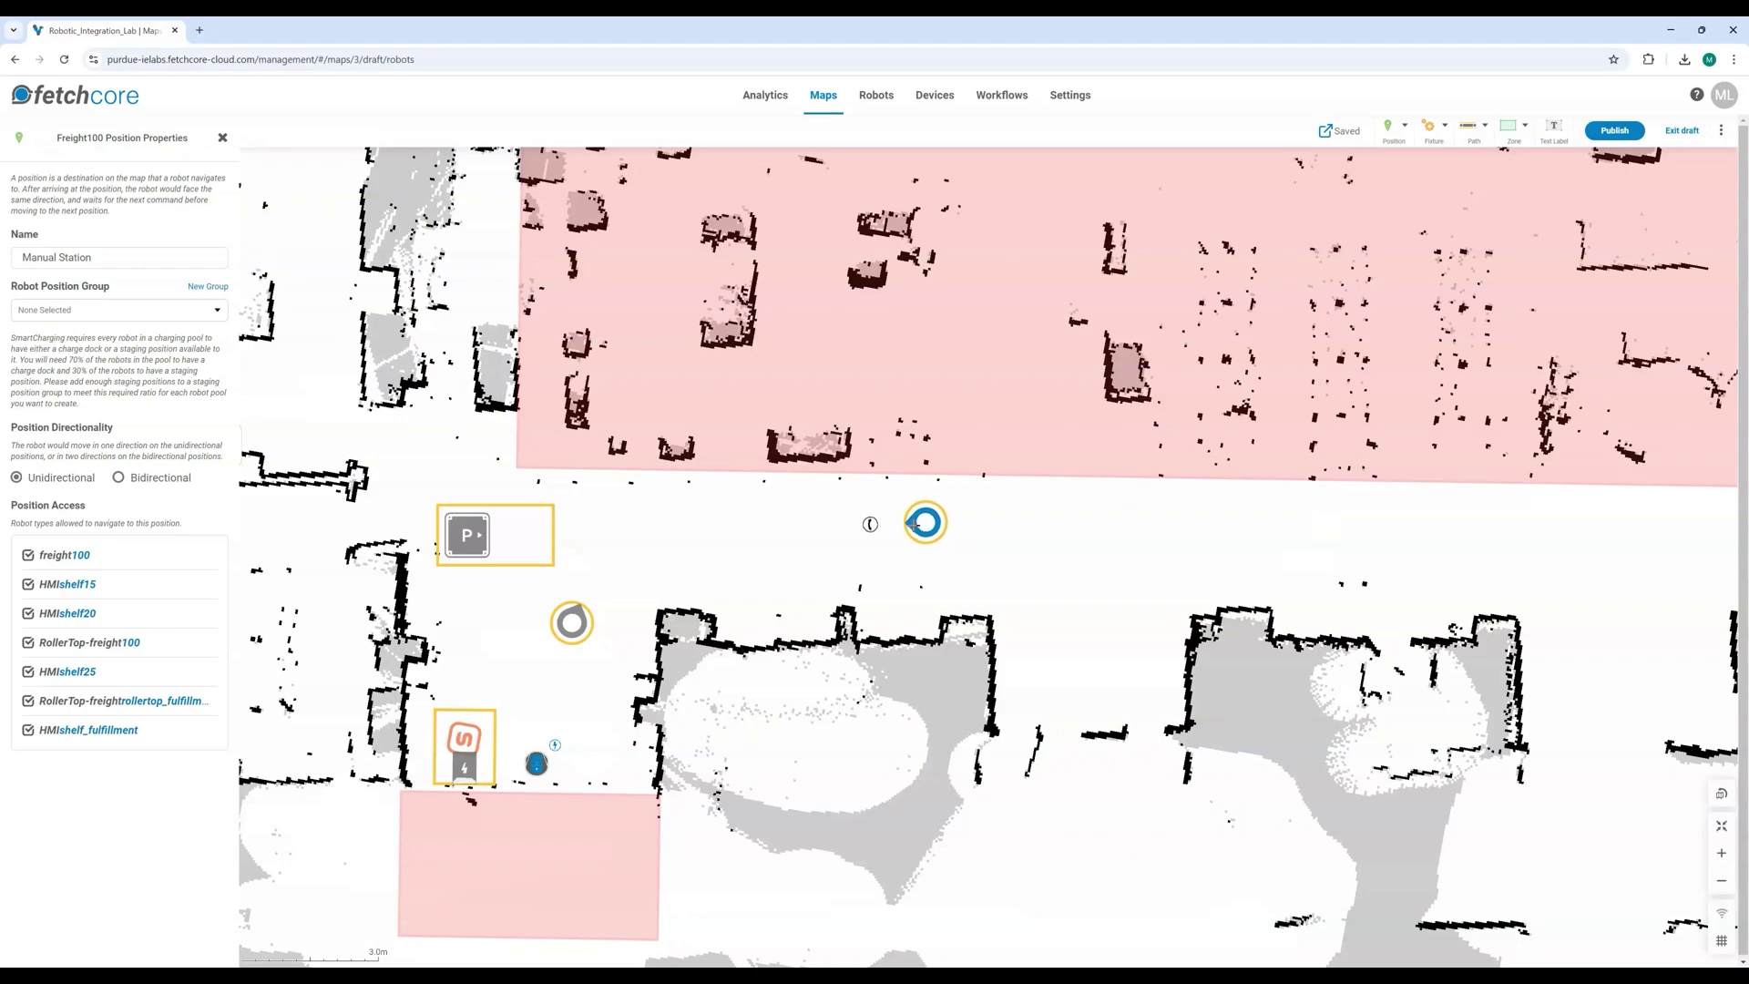
{"action": "left_click_drag", "start_coordinate": [912, 525], "coordinate": [915, 518]}
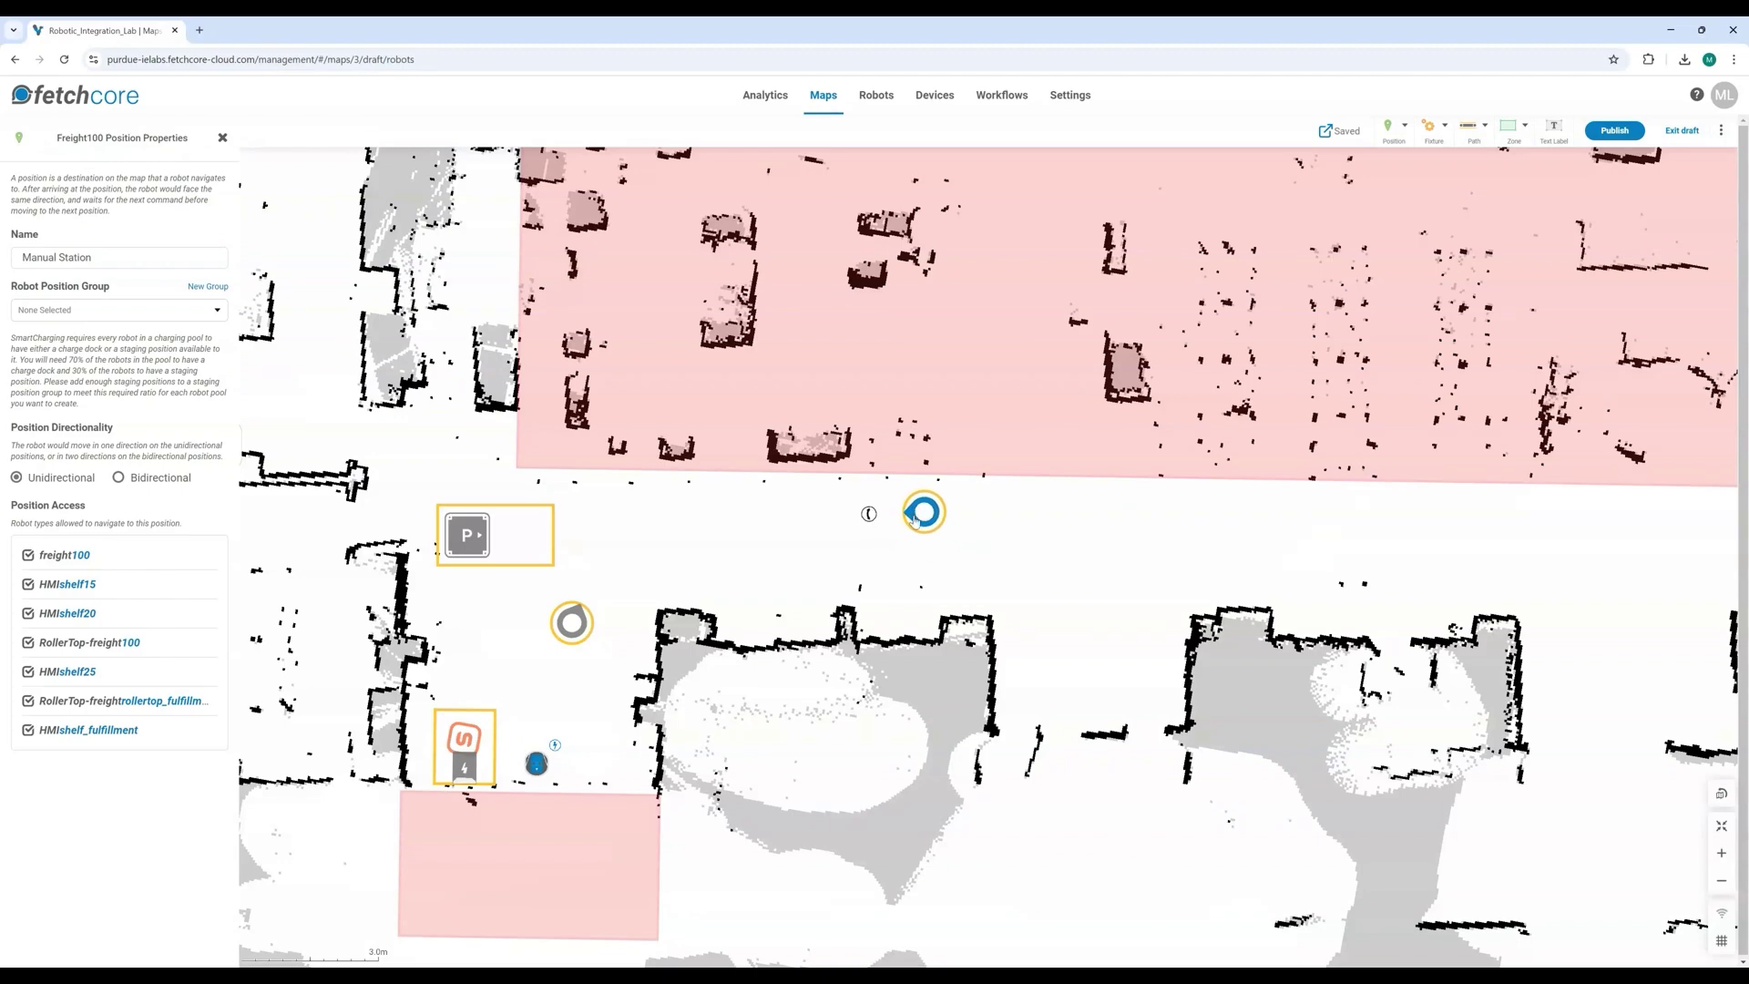
{"action": "left_click", "coordinate": [477, 541]}
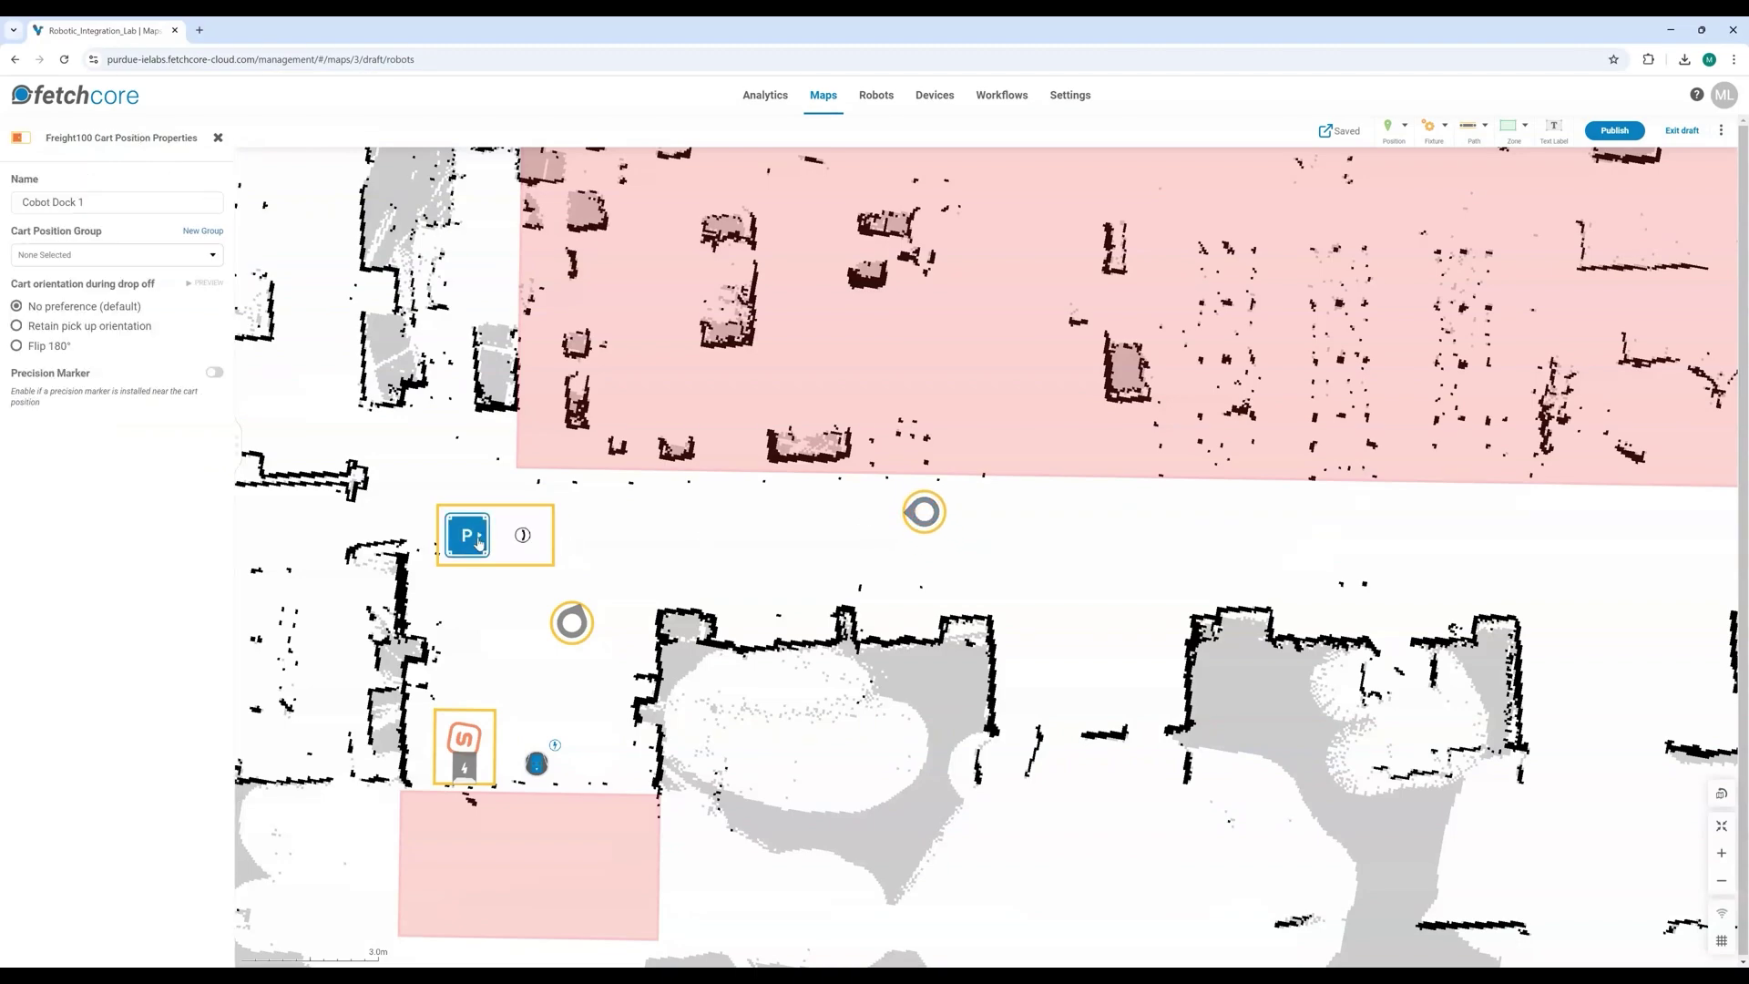
{"action": "left_click_drag", "start_coordinate": [471, 543], "coordinate": [481, 547]}
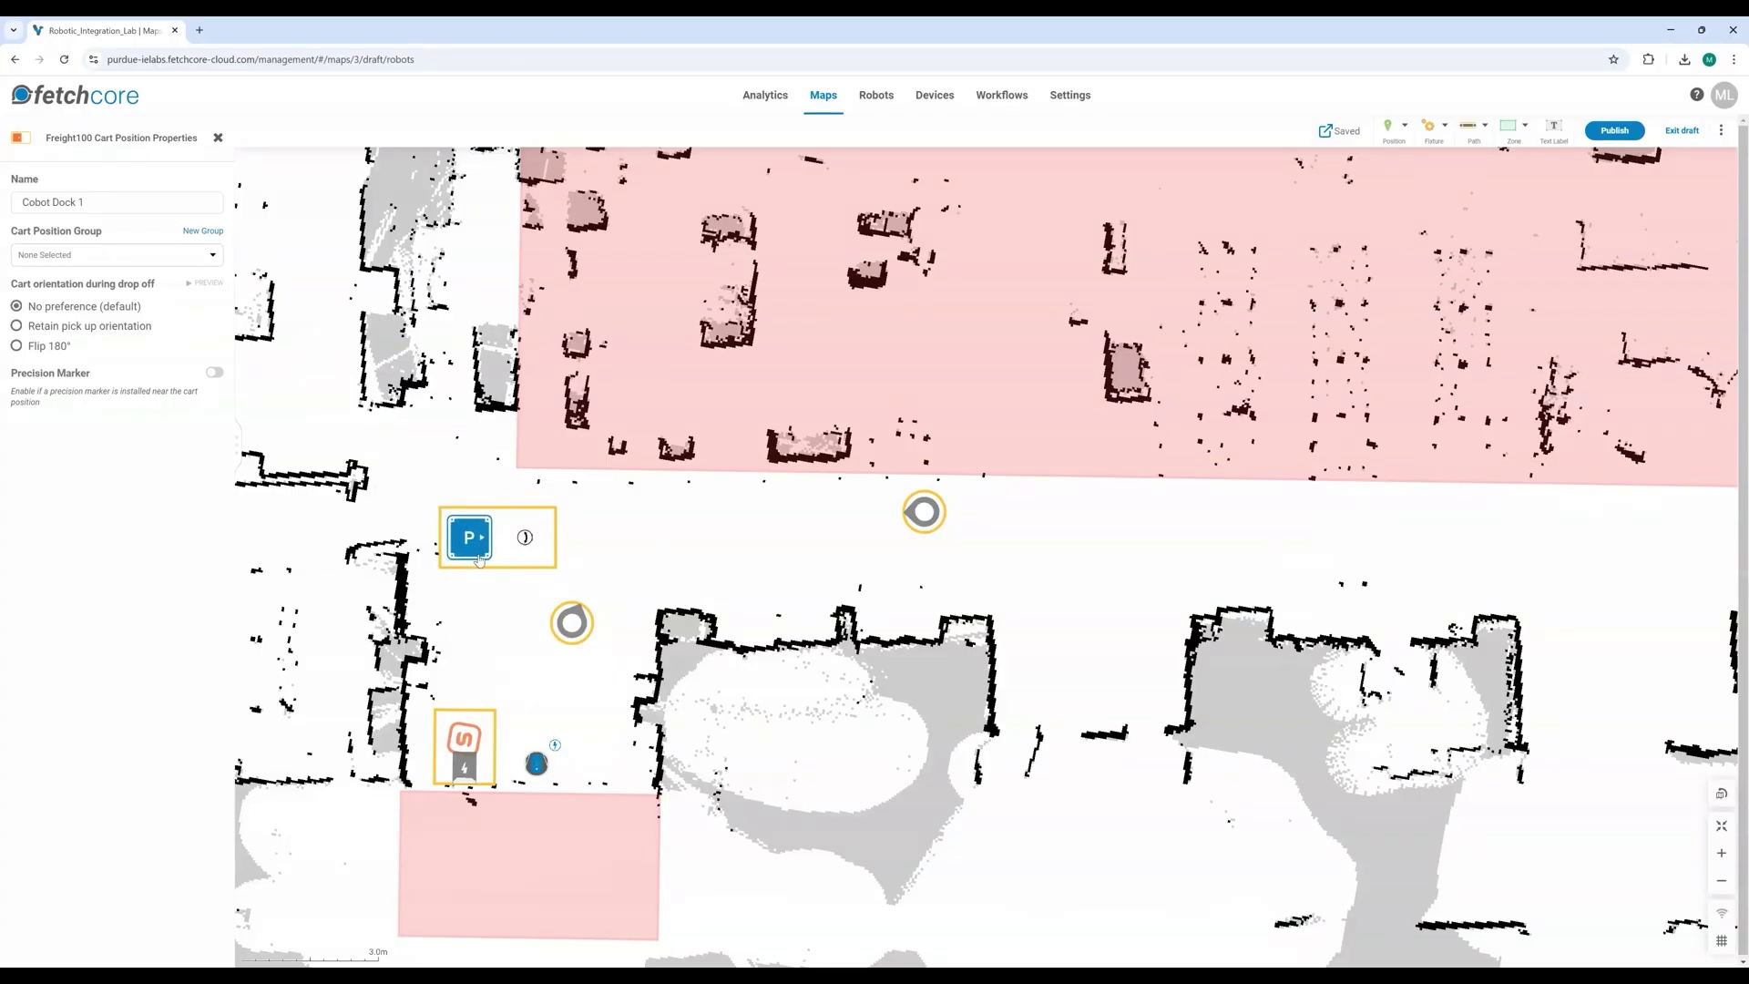
{"action": "left_click", "coordinate": [569, 548]}
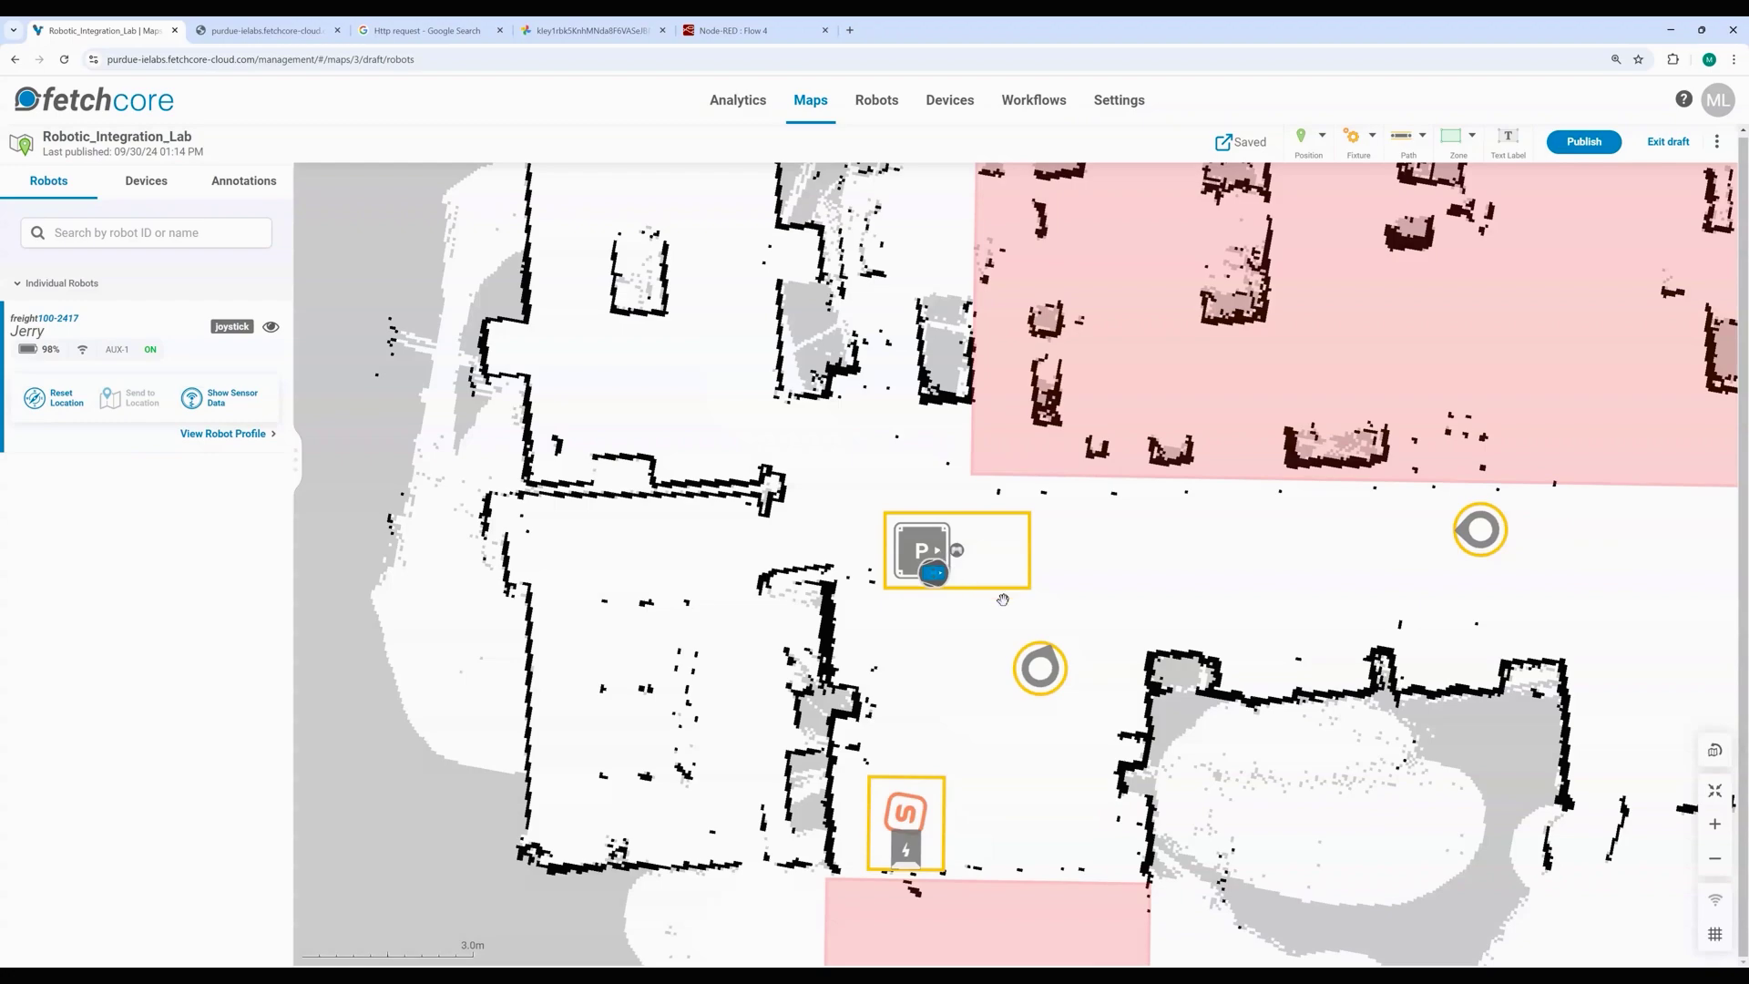
Step: Move the Cobot Dock 1 cart position onto the robot and rotate it slightly
{"action": "scroll", "coordinate": [1002, 598], "scroll_direction": "up", "scroll_amount": 5}
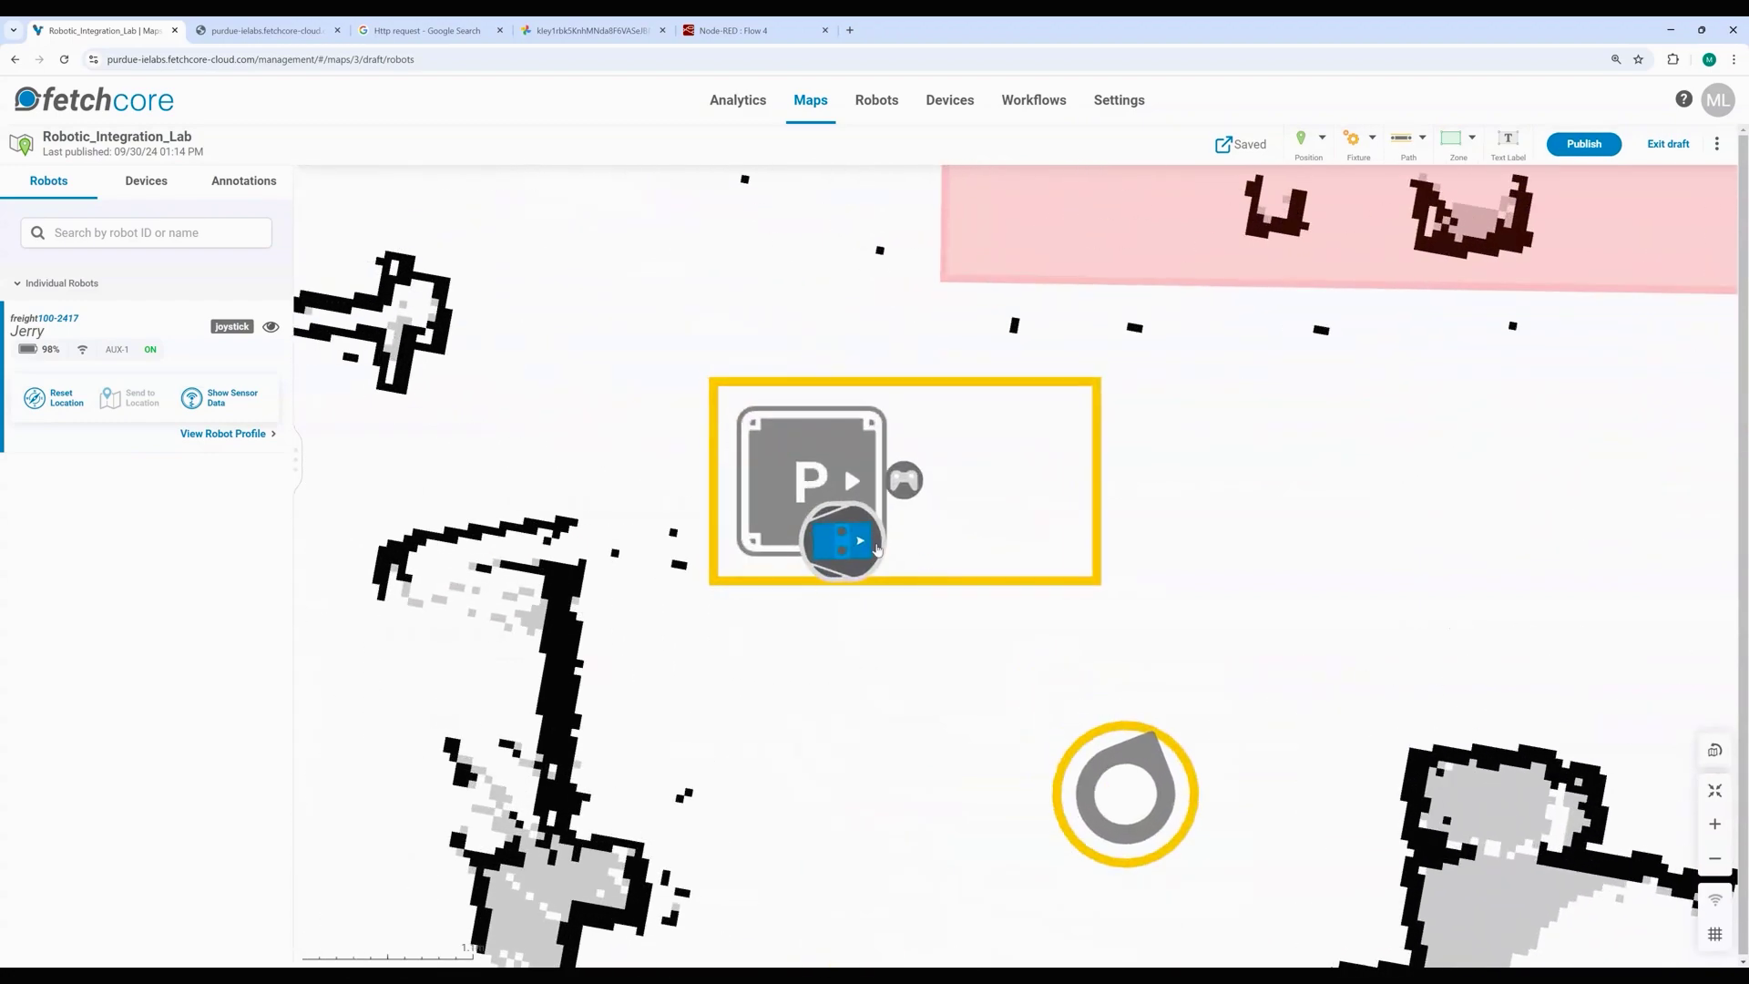
{"action": "left_click", "coordinate": [781, 475]}
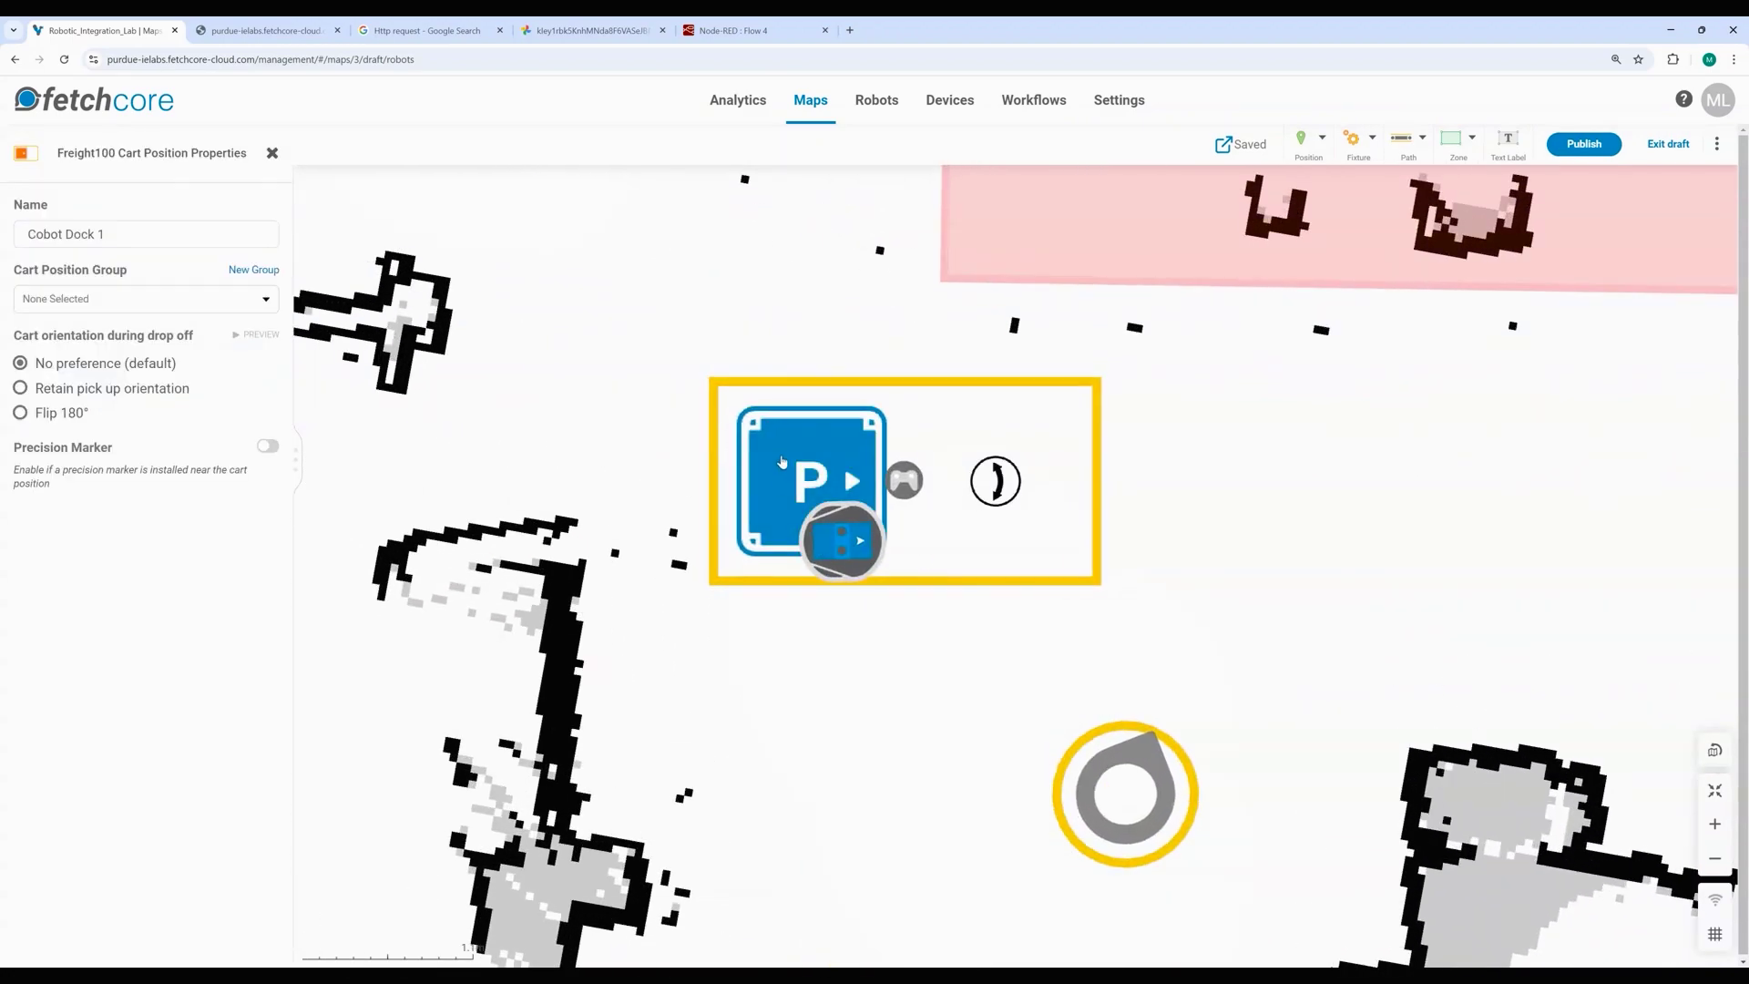
{"action": "left_click_drag", "start_coordinate": [781, 461], "coordinate": [807, 511]}
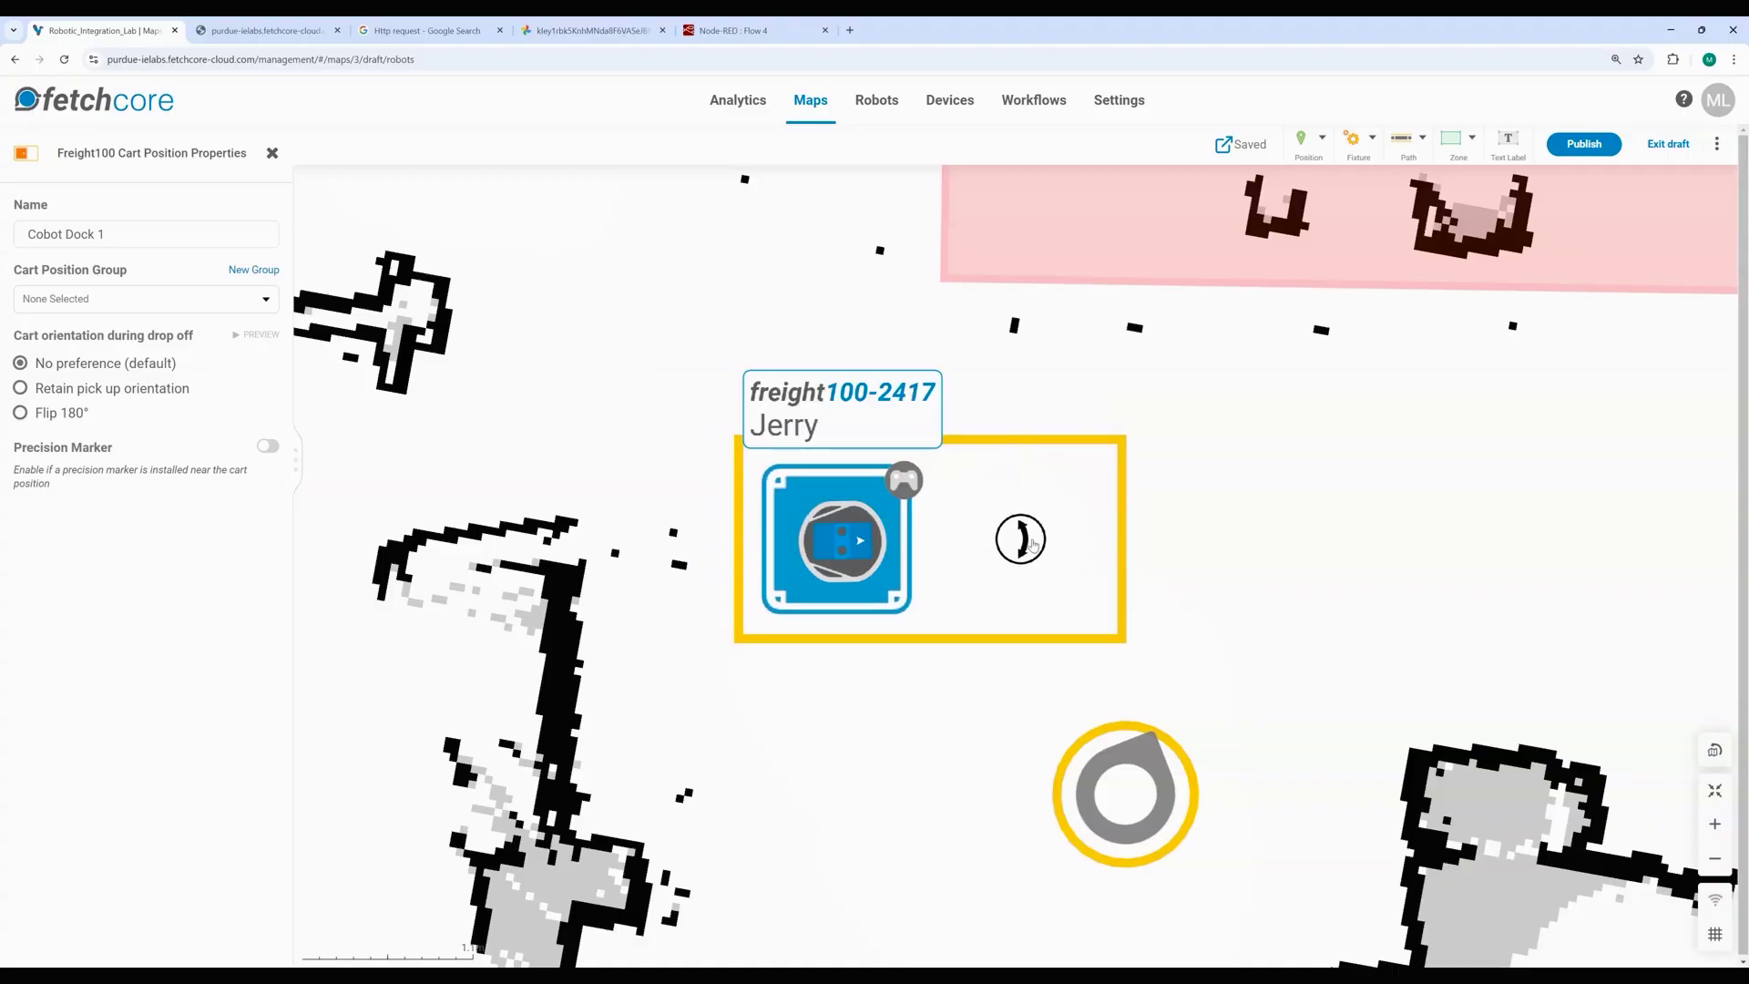
{"action": "left_click_drag", "start_coordinate": [1033, 545], "coordinate": [968, 547]}
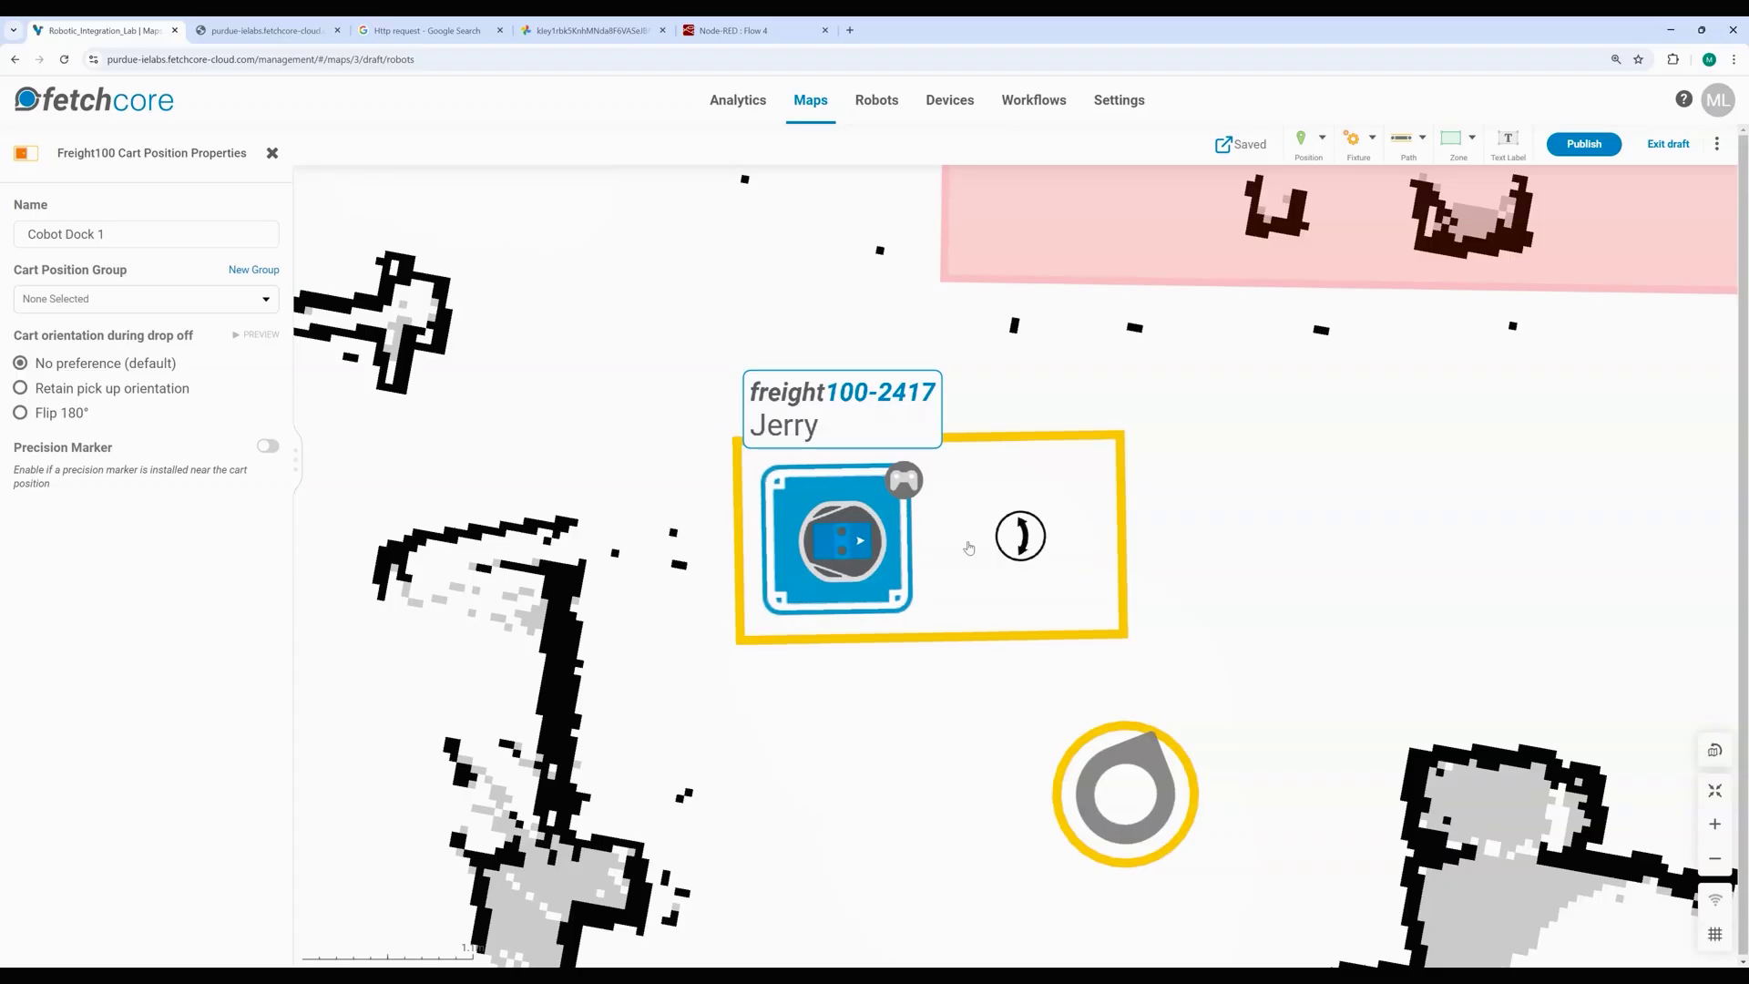
{"action": "left_click", "coordinate": [793, 584]}
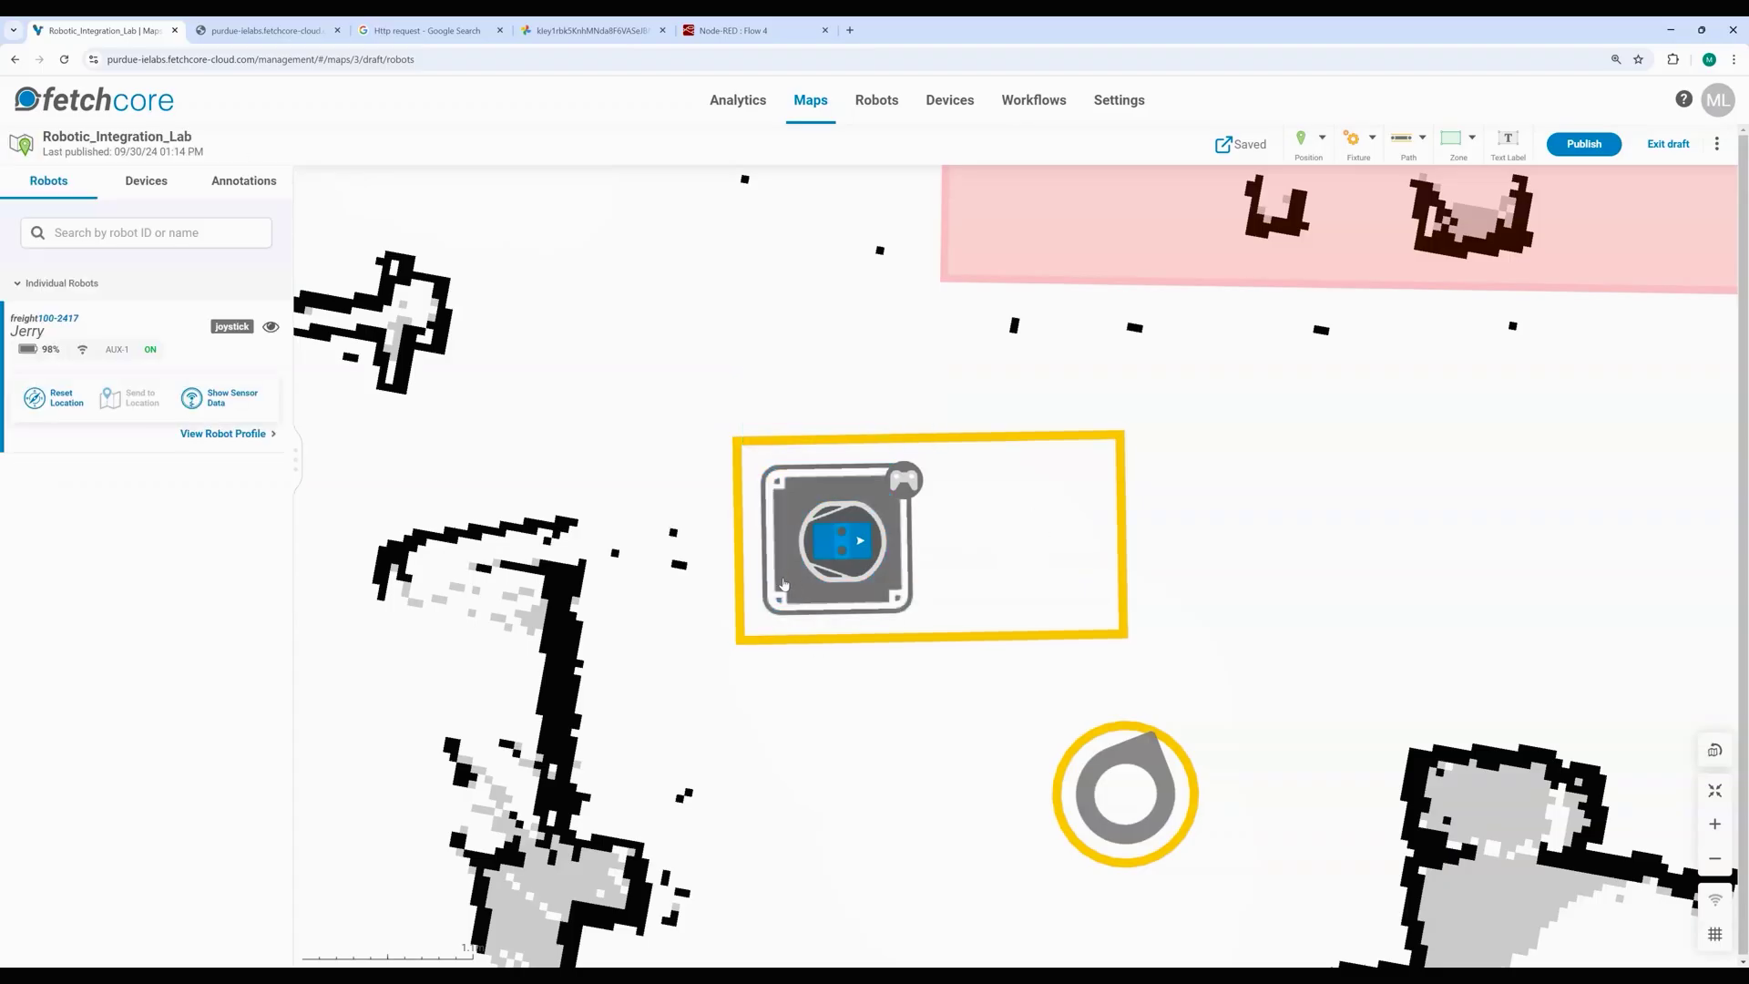
{"action": "left_click", "coordinate": [784, 584]}
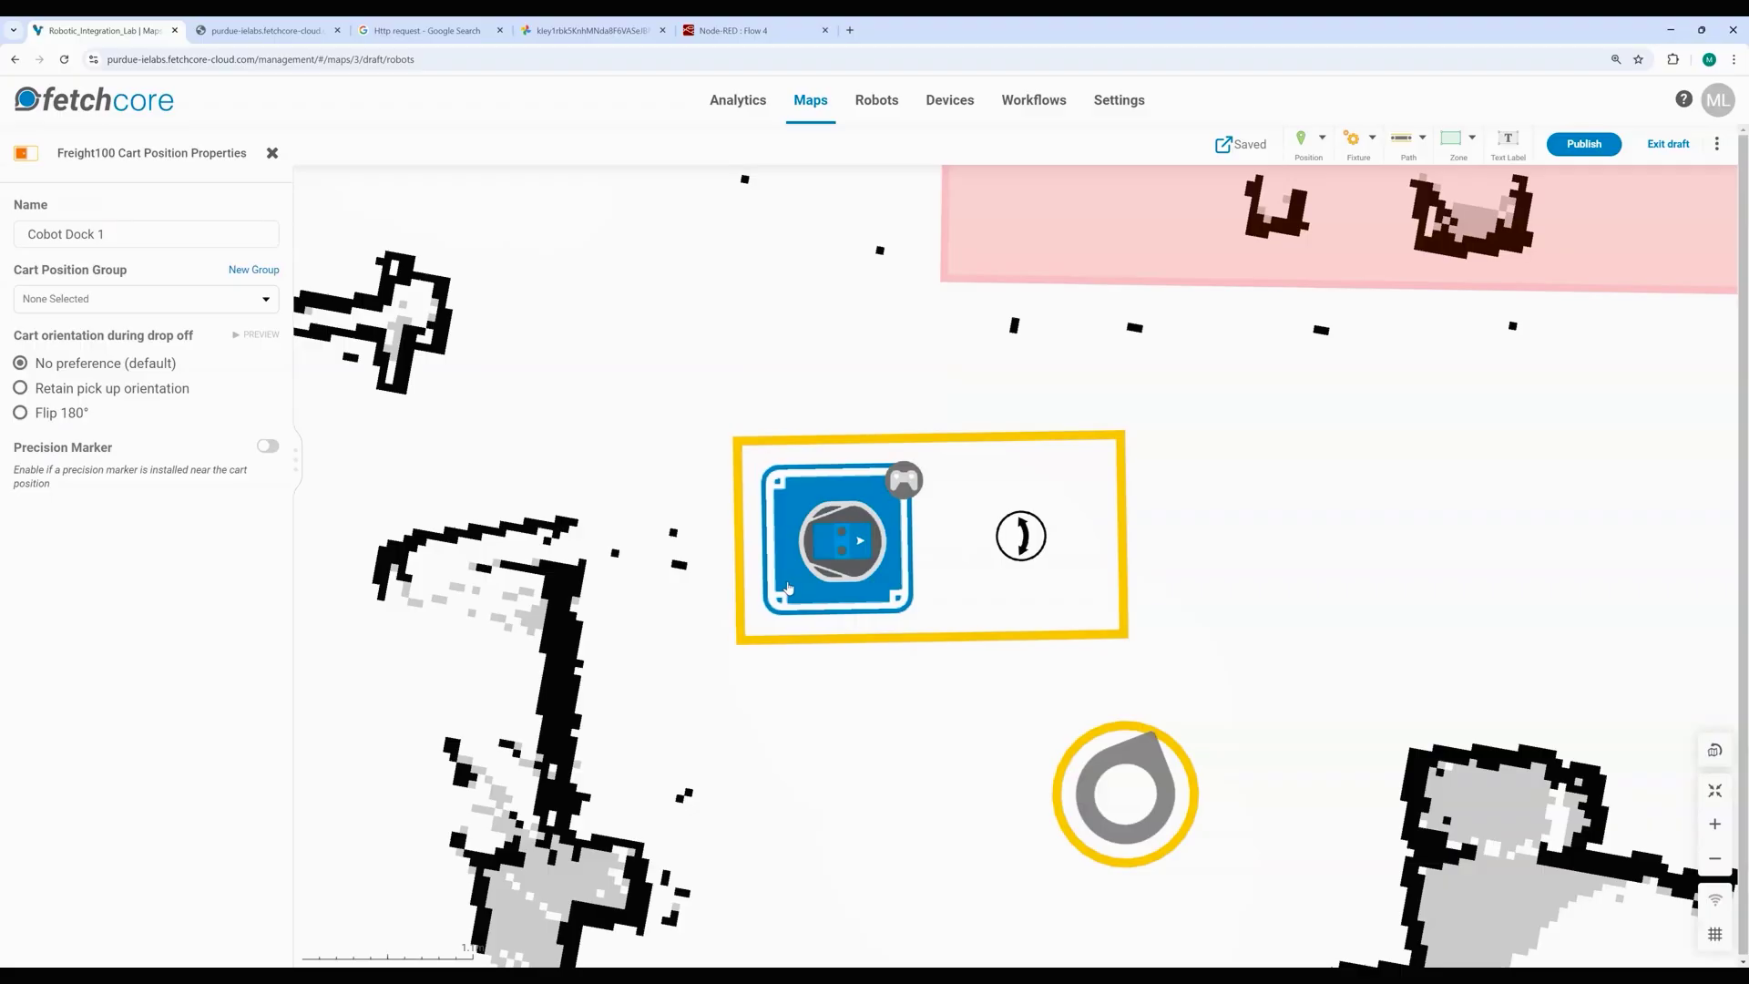
{"action": "left_click", "coordinate": [831, 719]}
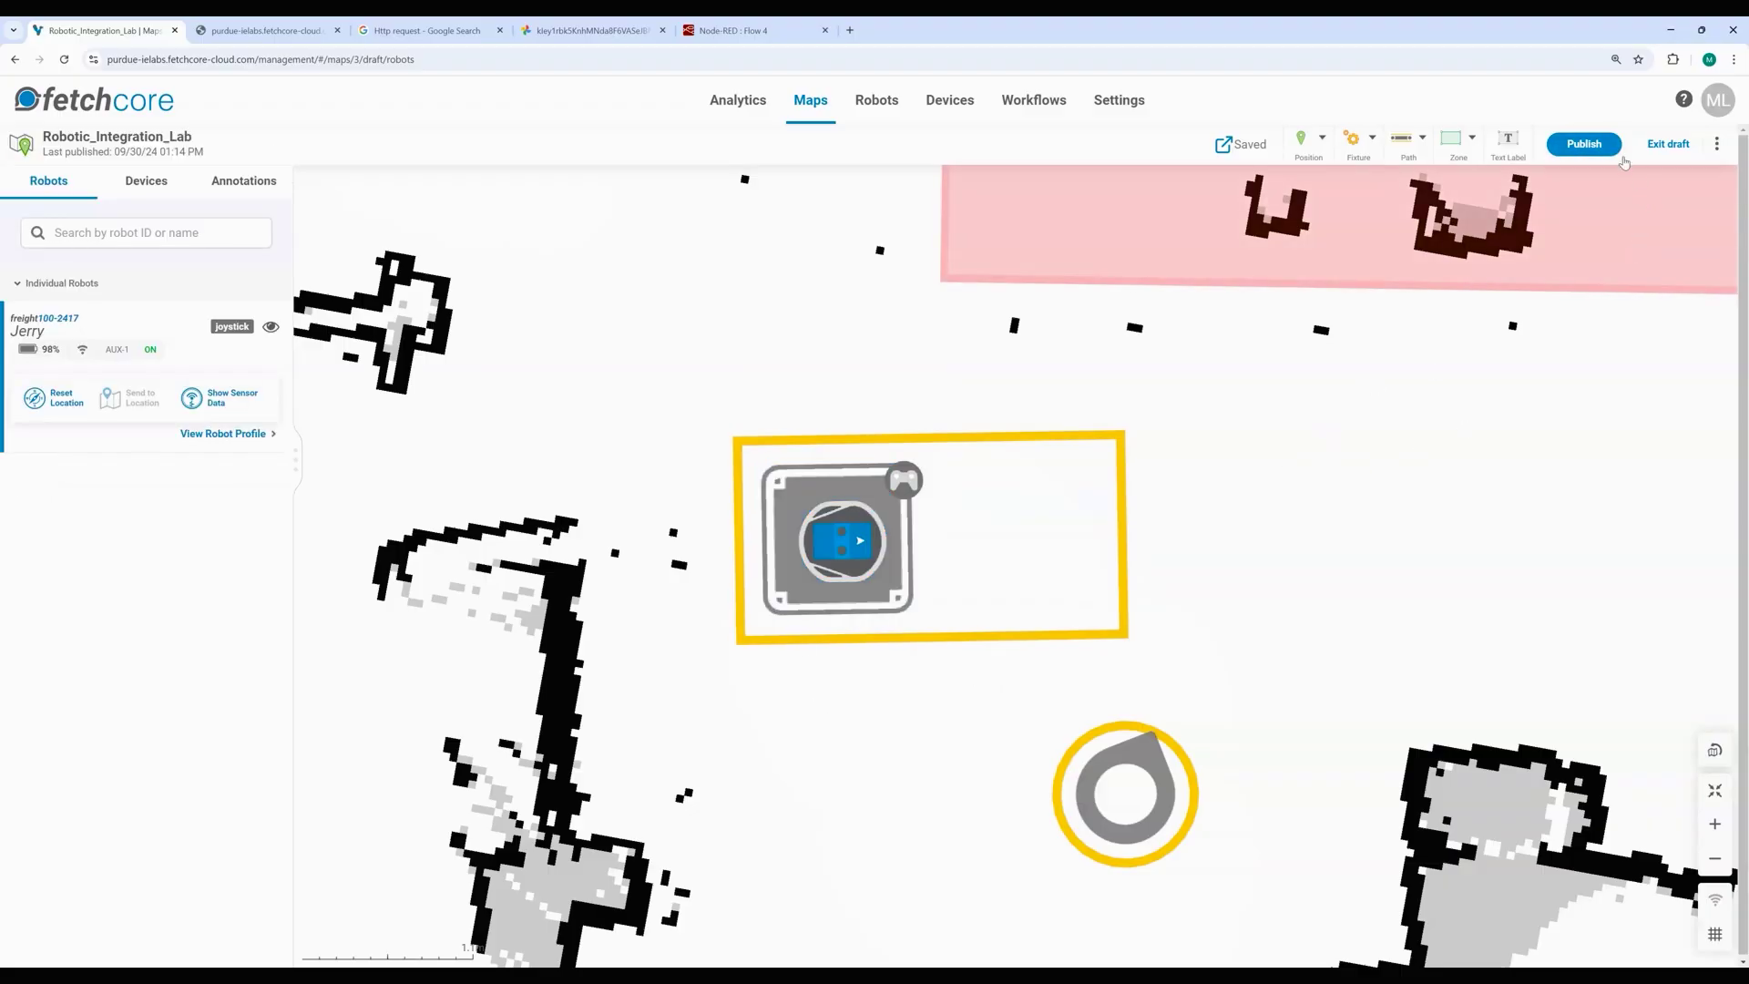
{"action": "left_click", "coordinate": [1584, 144]}
Step: Publish the map, then move Manual Station onto the robot's current location
{"action": "left_click", "coordinate": [1184, 623]}
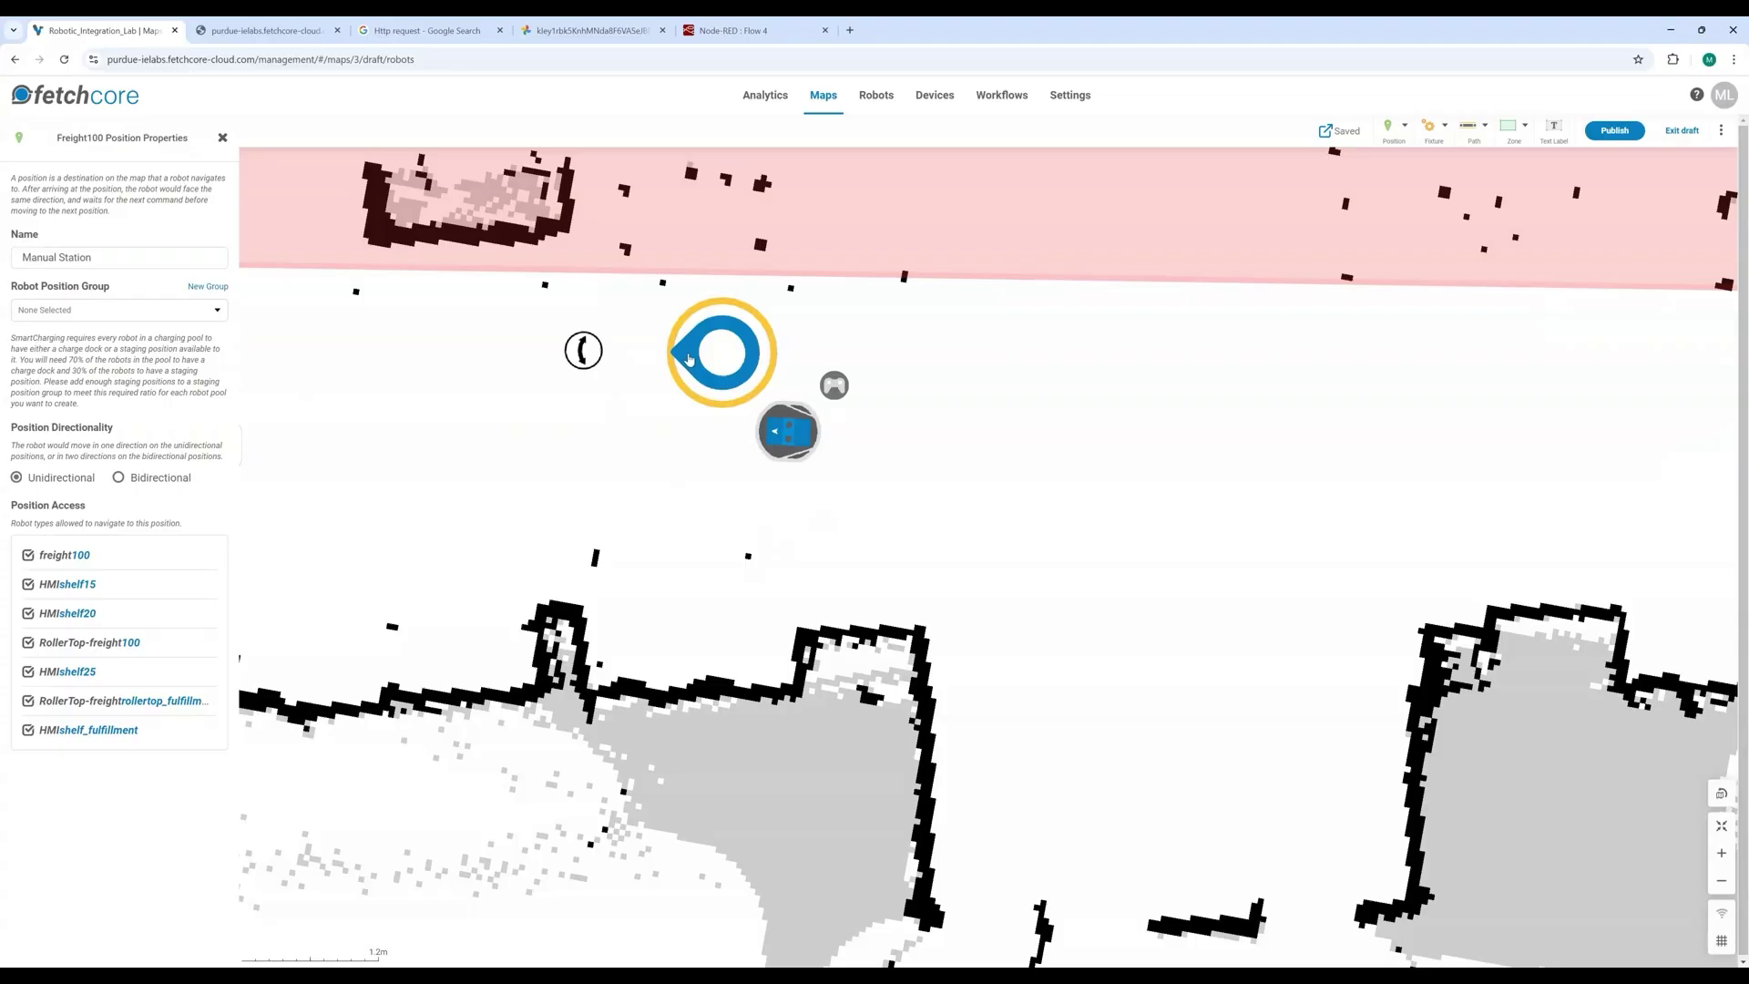
{"action": "mouse_move", "coordinate": [689, 358]}
{"action": "left_mouse_down"}
{"action": "mouse_move", "coordinate": [709, 407]}
{"action": "mouse_move", "coordinate": [754, 436]}
{"action": "left_mouse_up"}
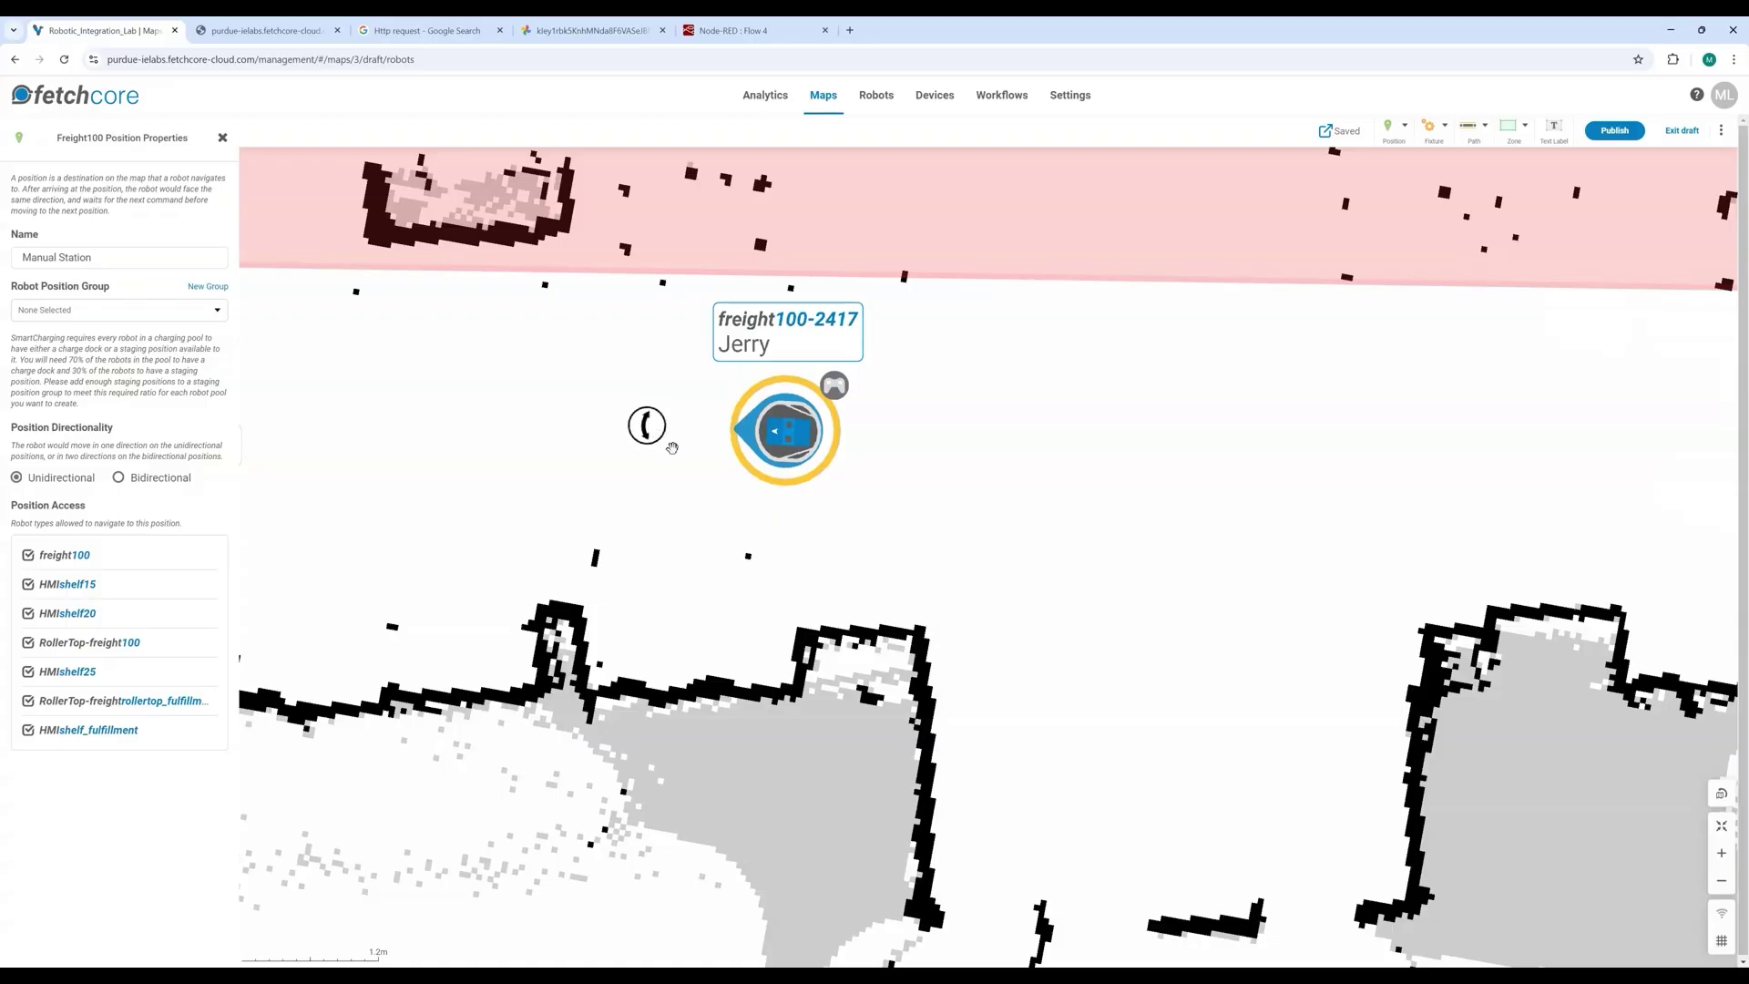
Step: Publish the map again with Manual Station on the robot's location
{"action": "left_click", "coordinate": [918, 462]}
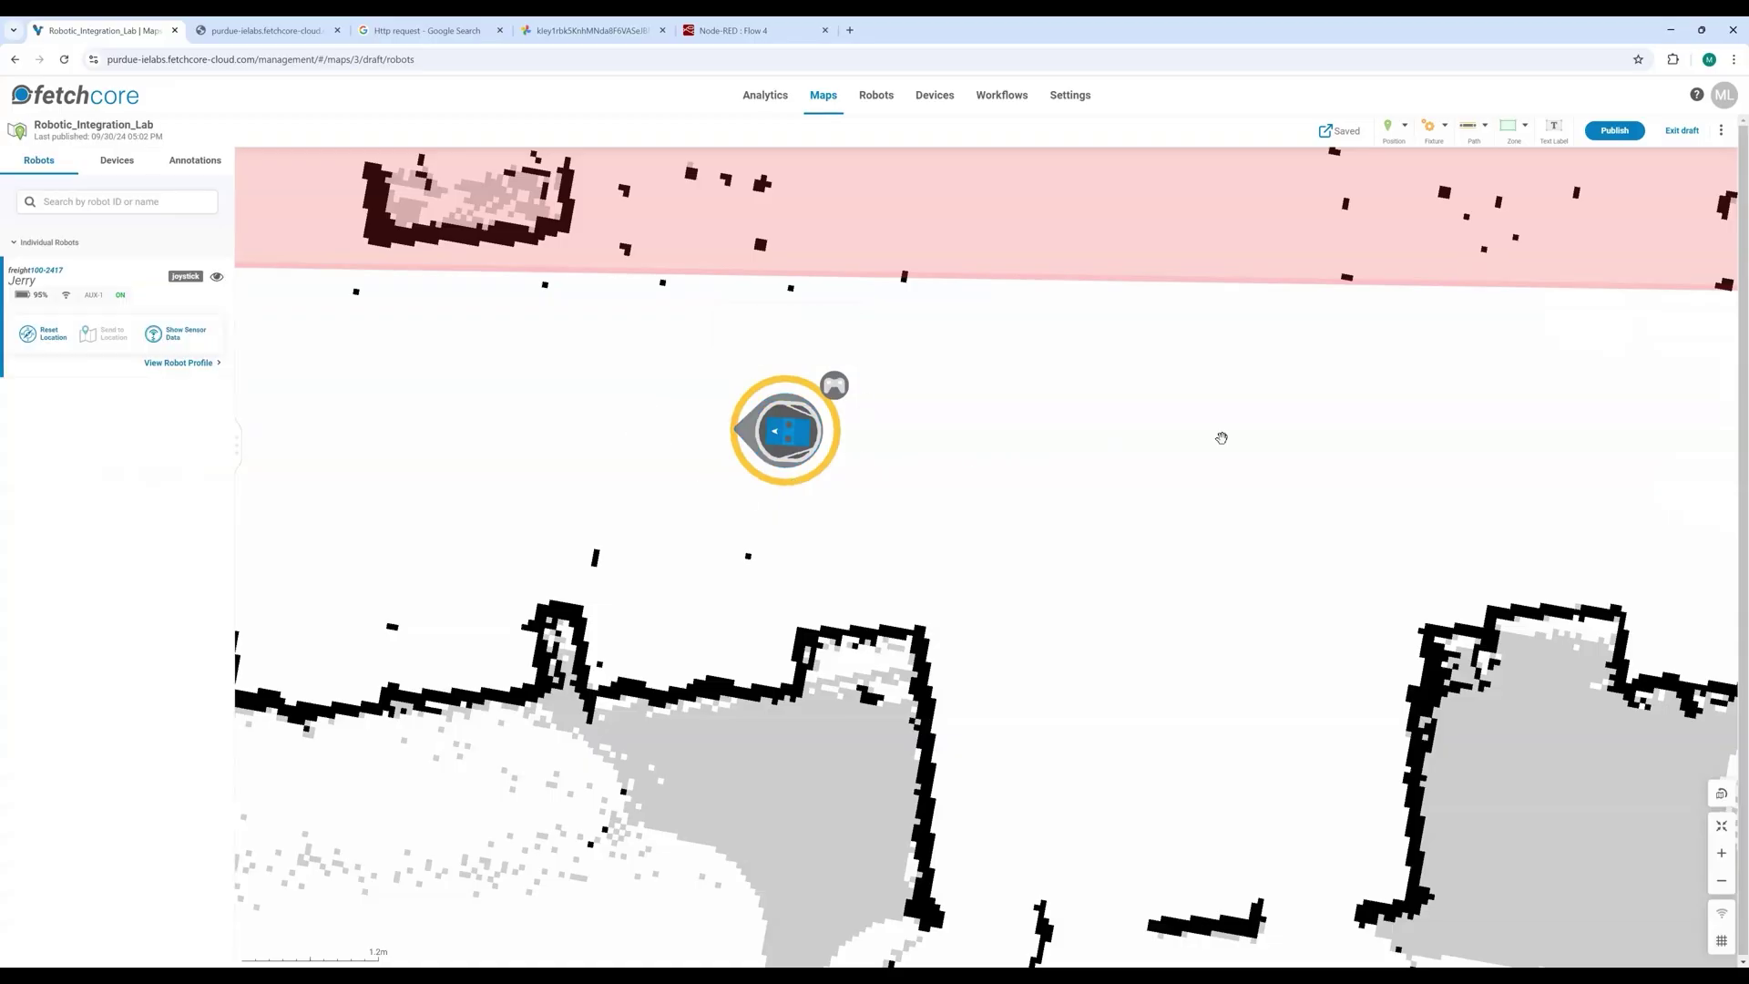
{"action": "left_click", "coordinate": [1615, 131]}
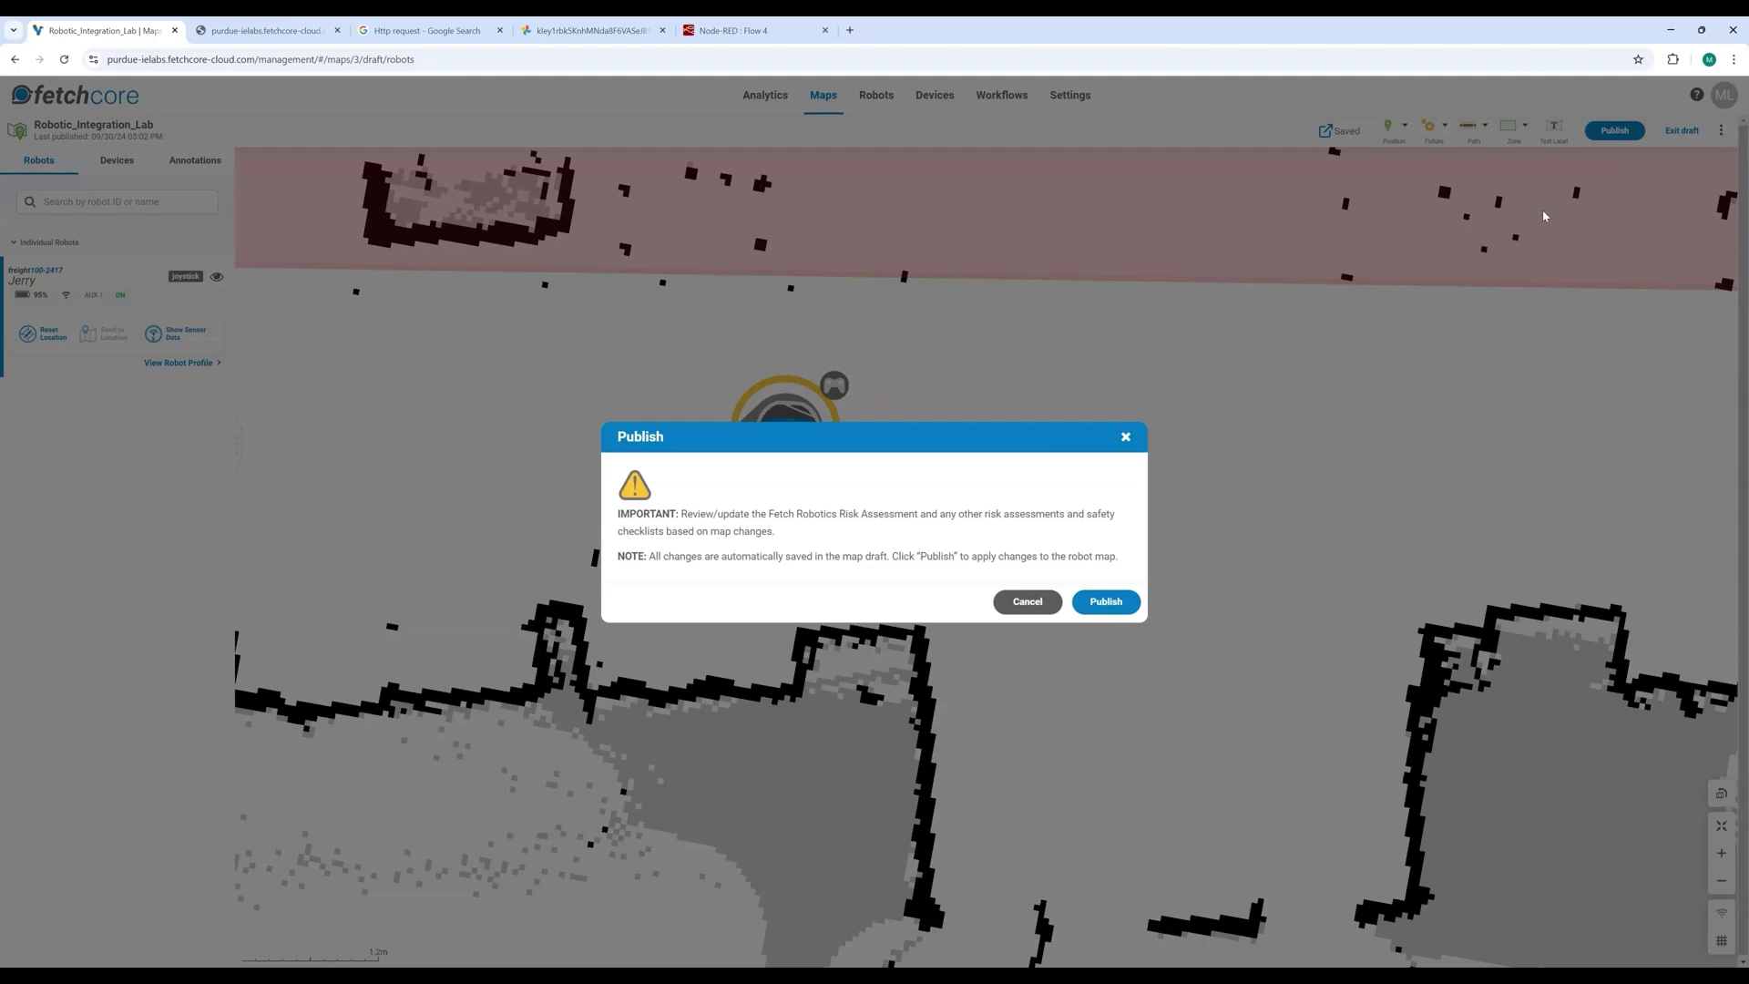
{"action": "left_click", "coordinate": [1107, 603]}
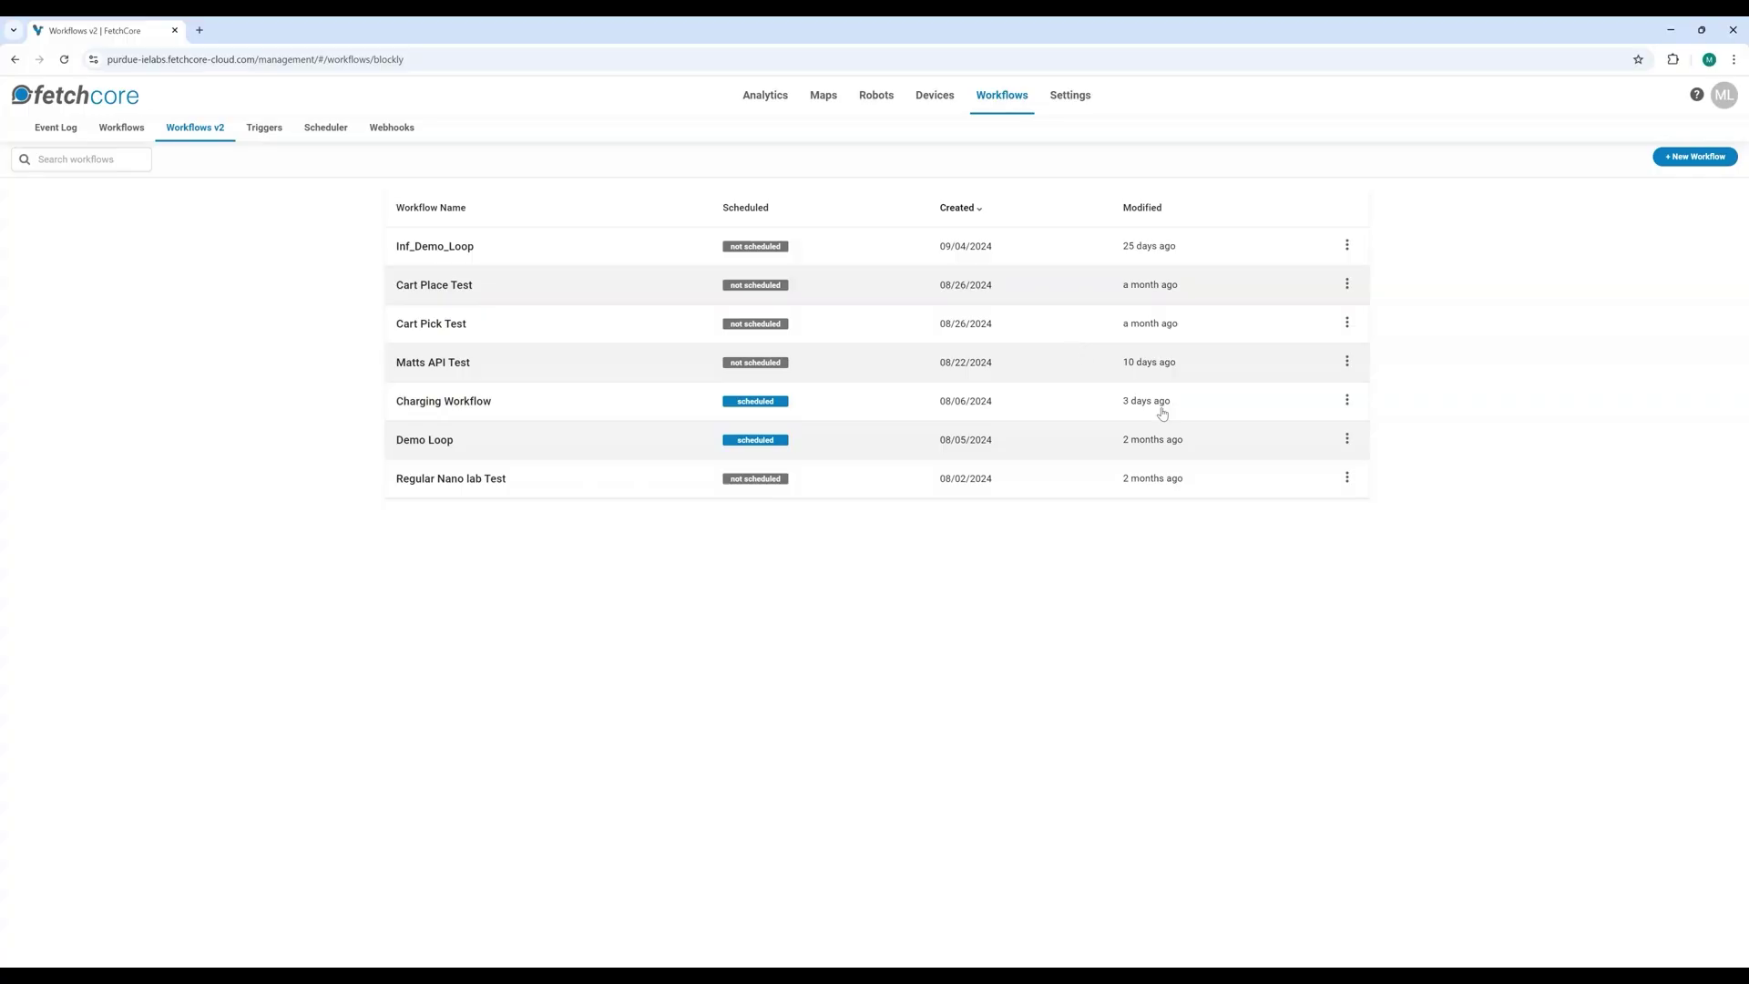
Step: Create a workflow named 'Cobot Dock to Manual' for the Robotic_Integration_Lab map
{"action": "left_click", "coordinate": [1676, 162]}
{"action": "left_click", "coordinate": [133, 169]}
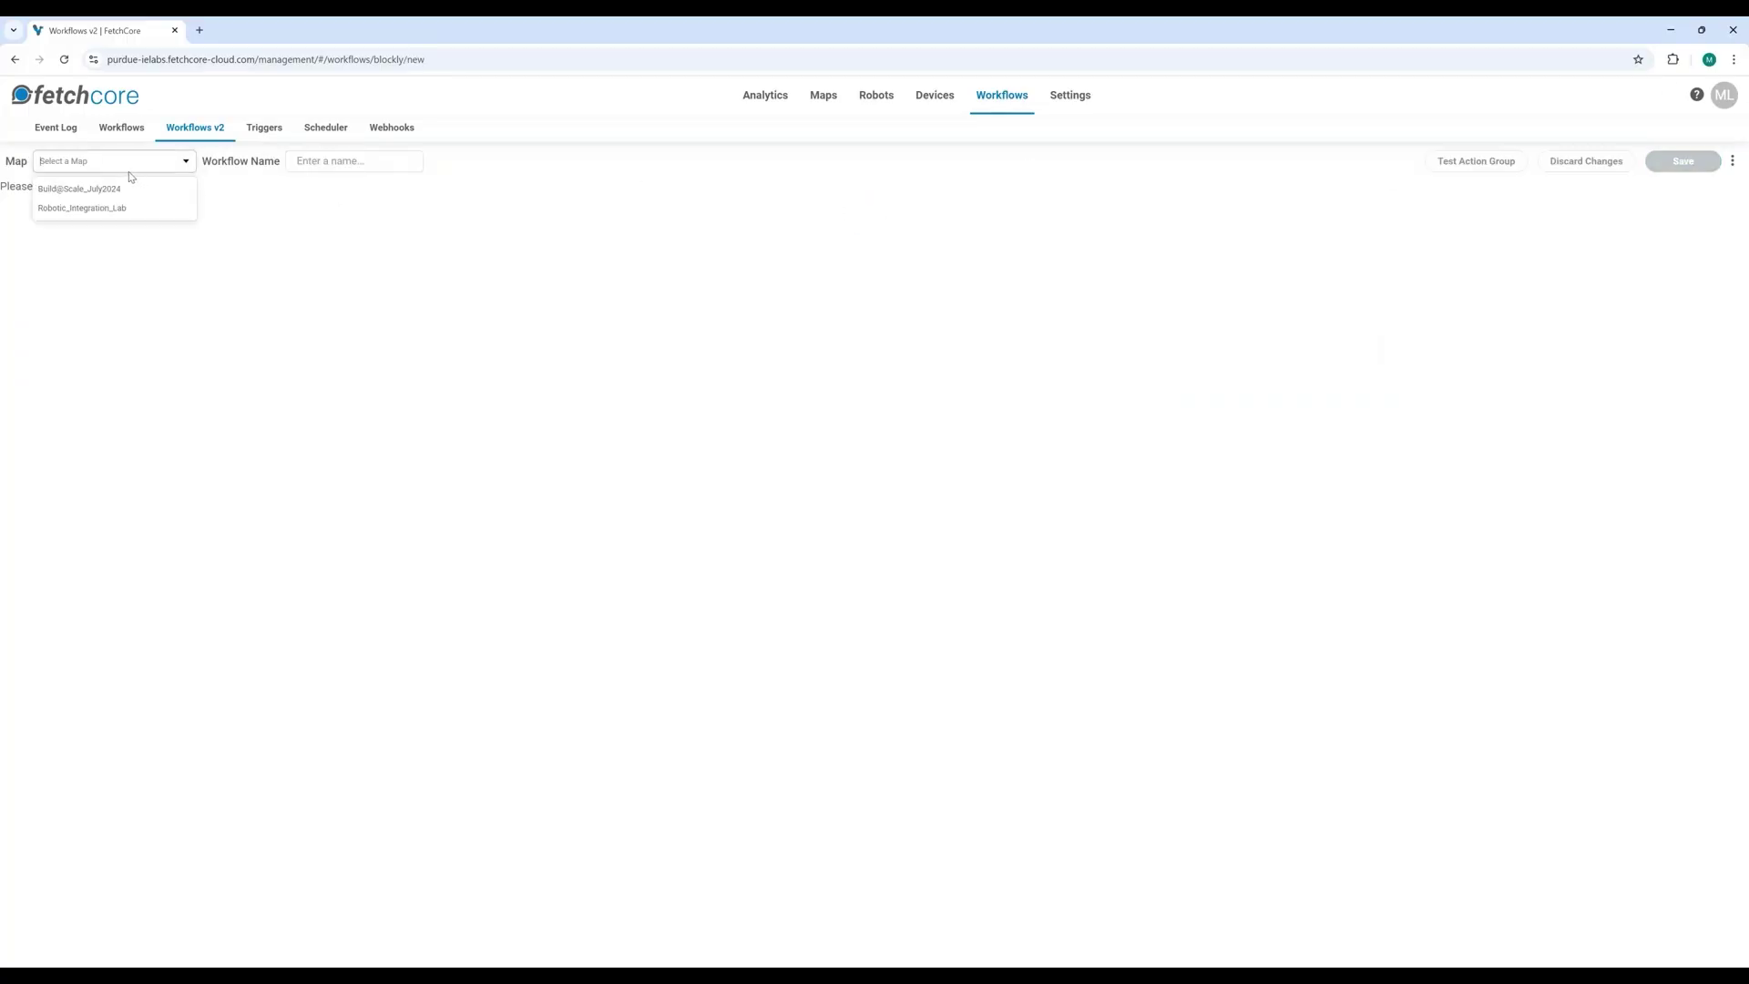
{"action": "left_click", "coordinate": [86, 208]}
{"action": "left_click", "coordinate": [379, 161]}
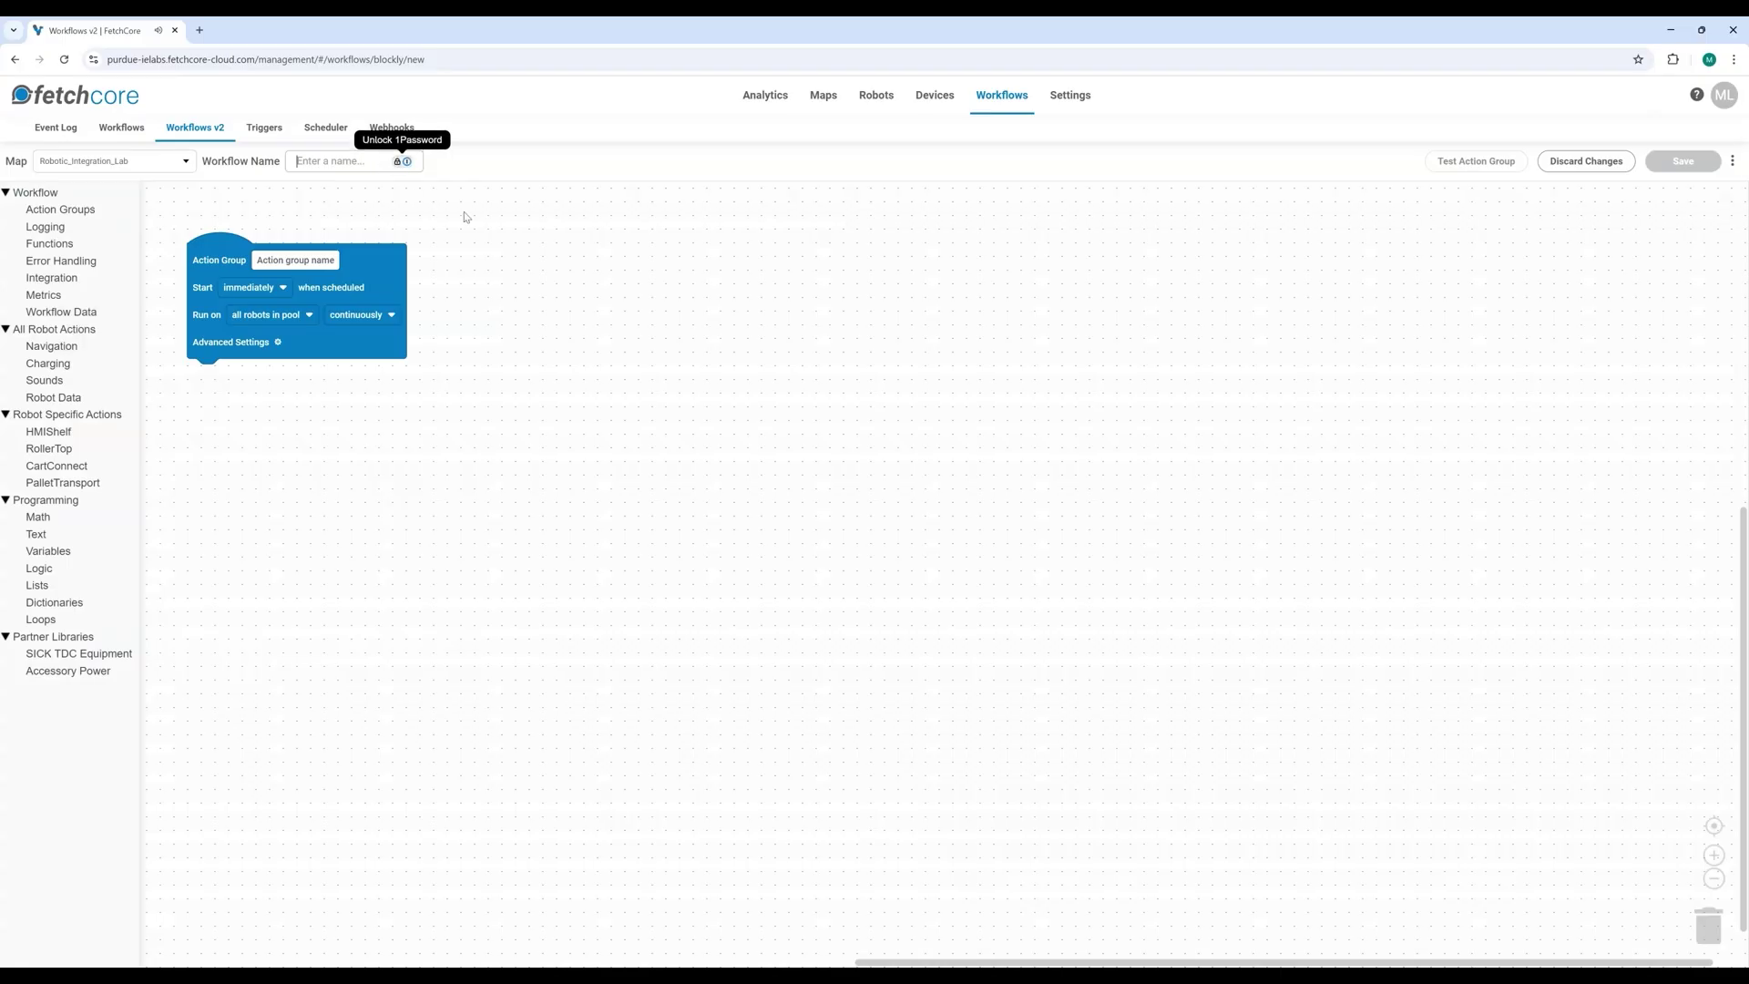
{"action": "type", "text": "Cobot Dock to Manu"}
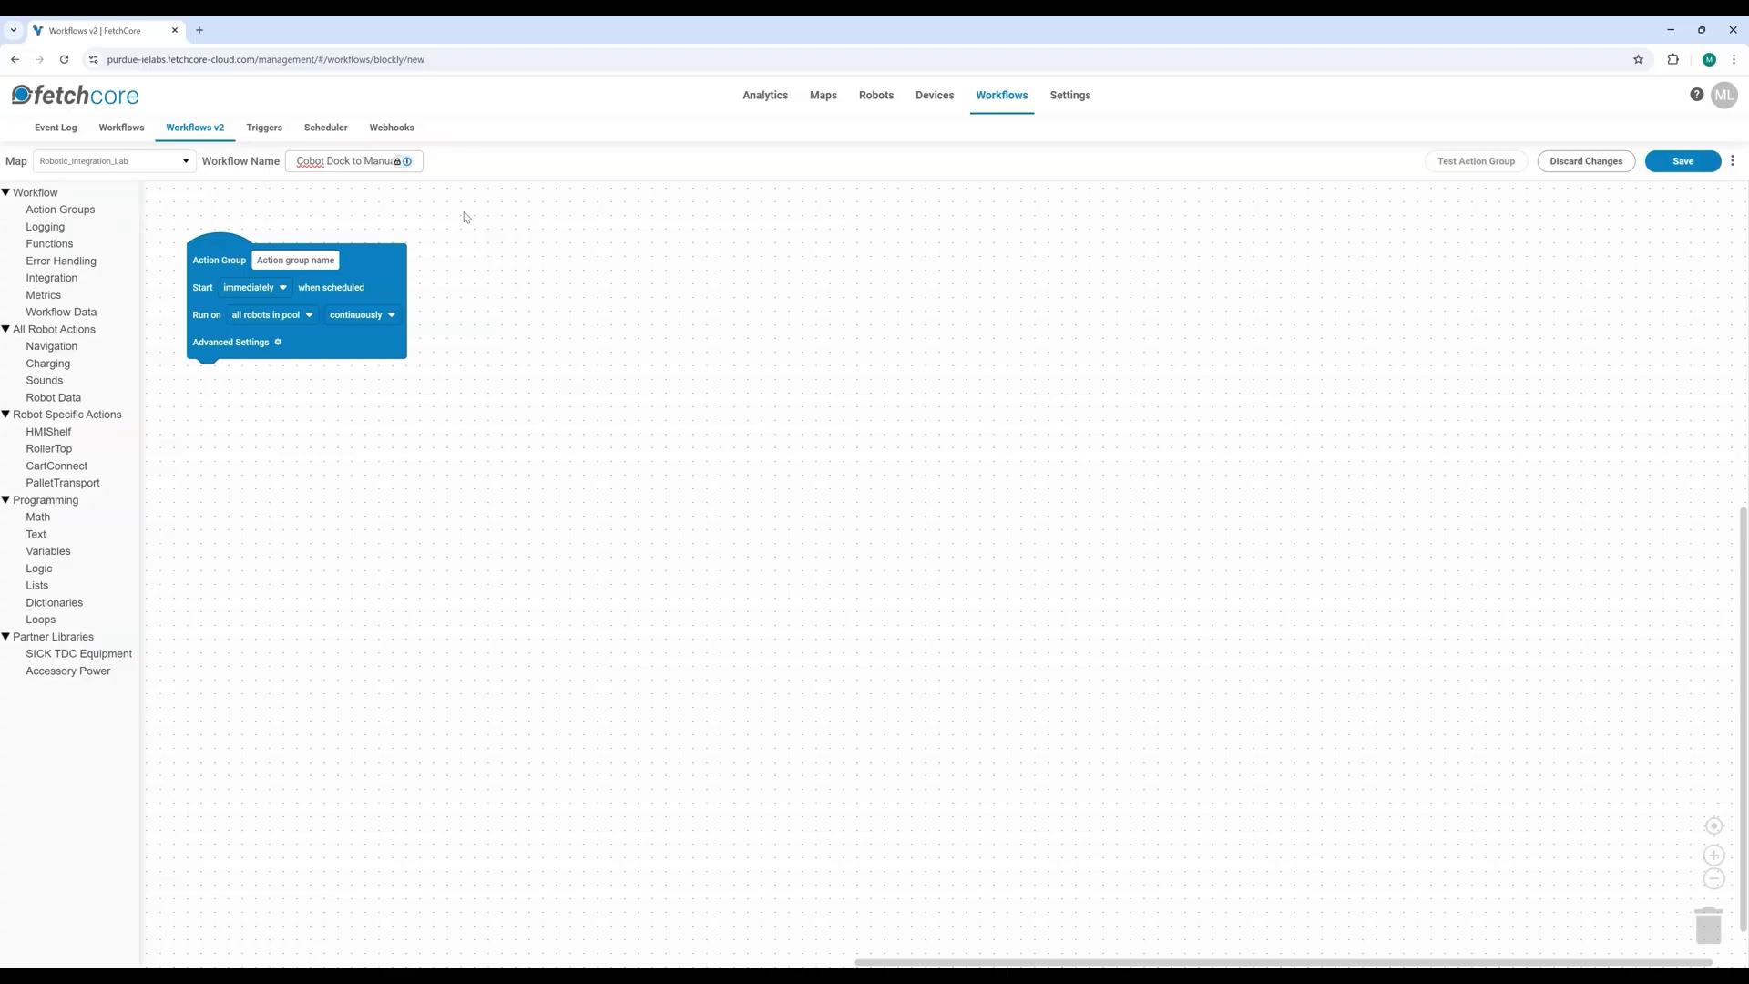
{"action": "left_click", "coordinate": [464, 217]}
Step: Name the Action Group block 'Cobot Dock to Manual' and make it start on trigger
{"action": "left_click_drag", "start_coordinate": [210, 258], "coordinate": [278, 272]}
{"action": "left_click", "coordinate": [376, 275]}
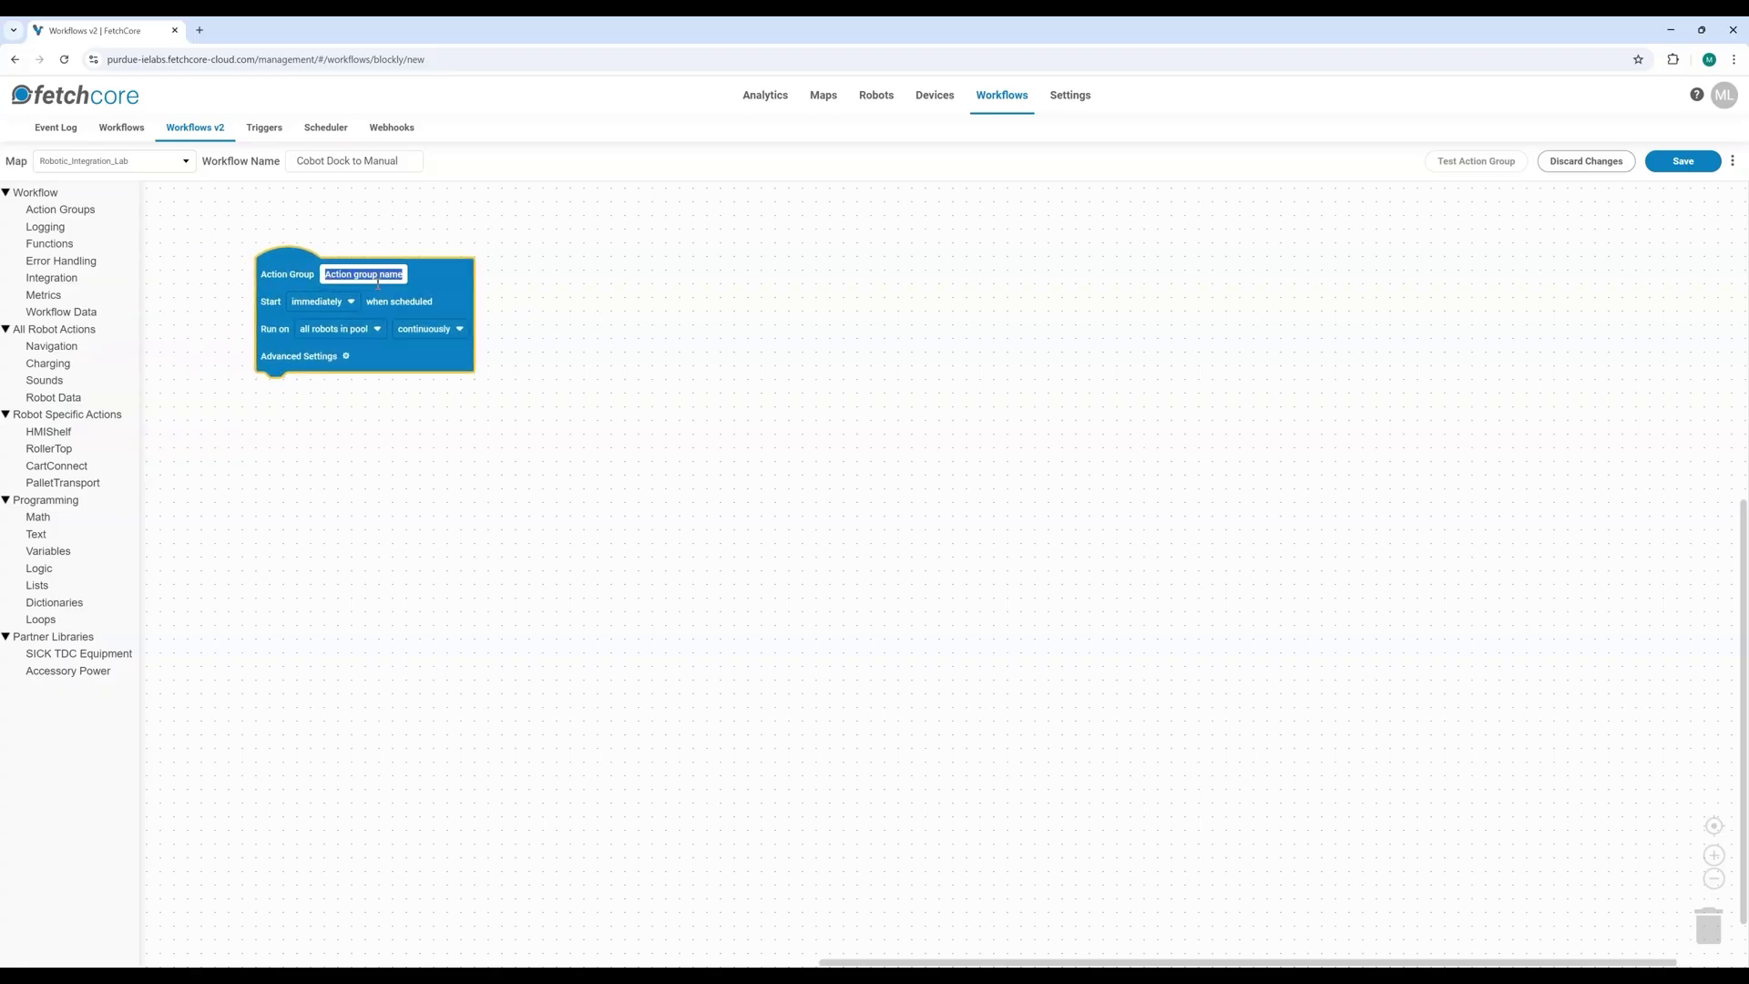
{"action": "type", "text": "Cobot Dock to Manual"}
{"action": "left_click", "coordinate": [795, 390]}
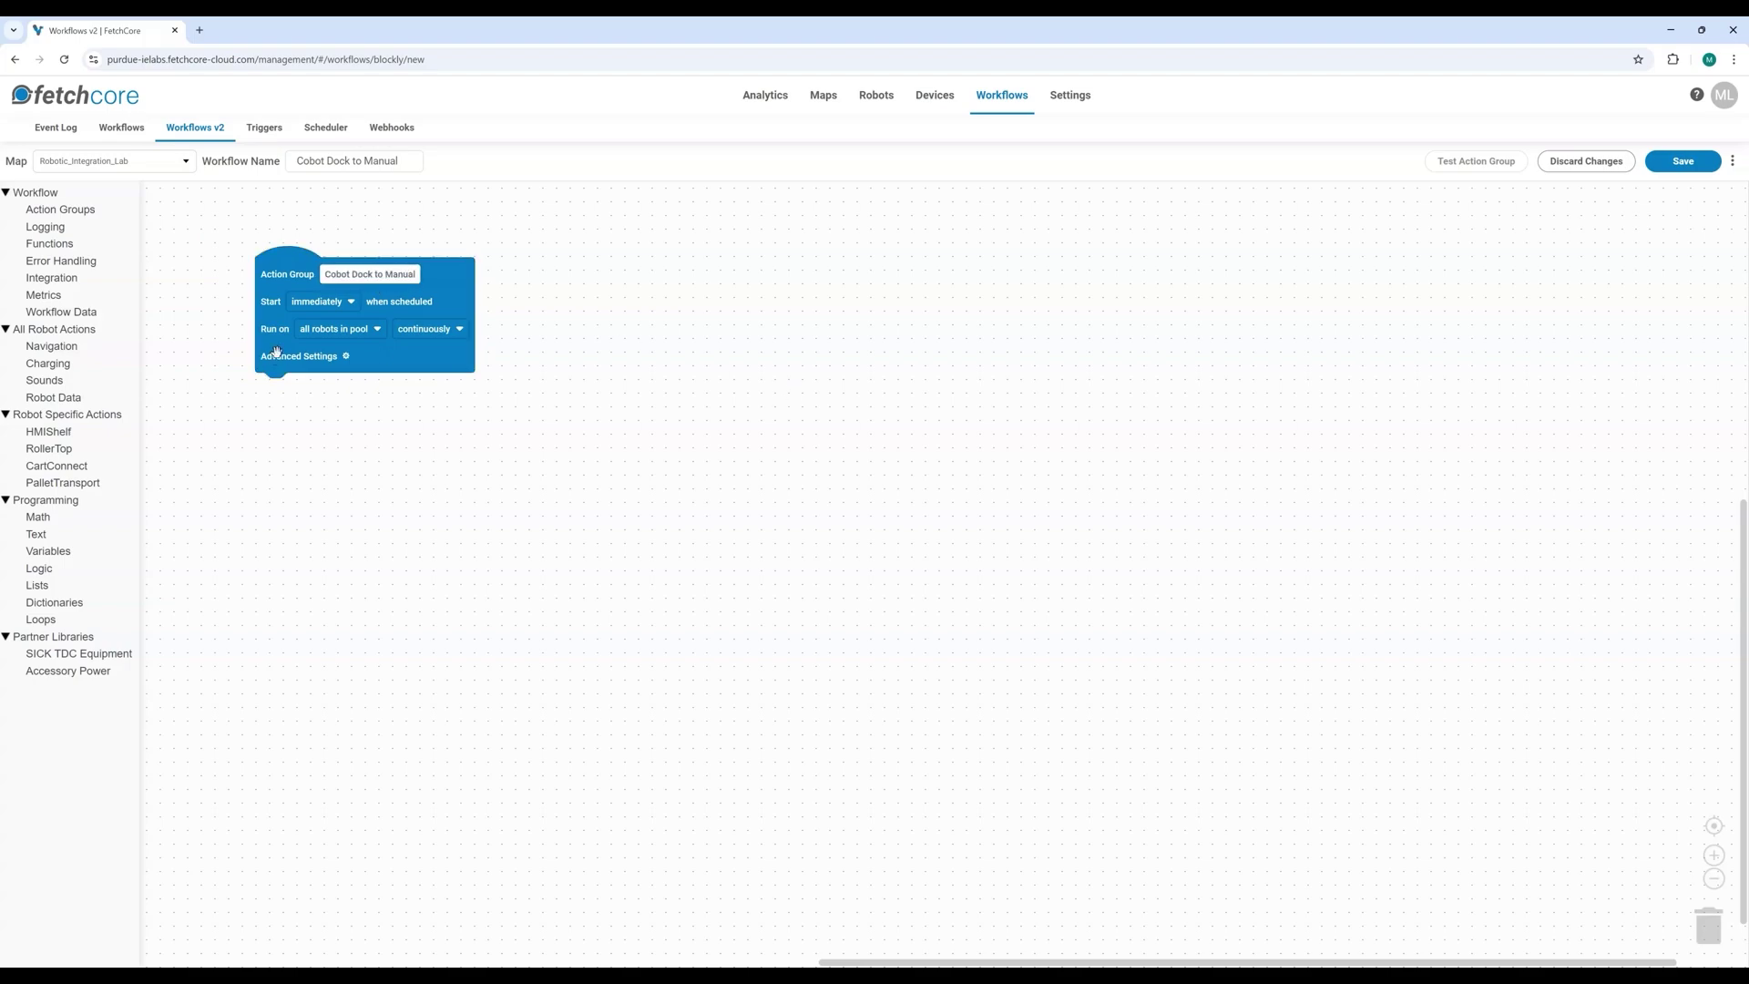
{"action": "left_click_drag", "start_coordinate": [287, 271], "coordinate": [287, 257]}
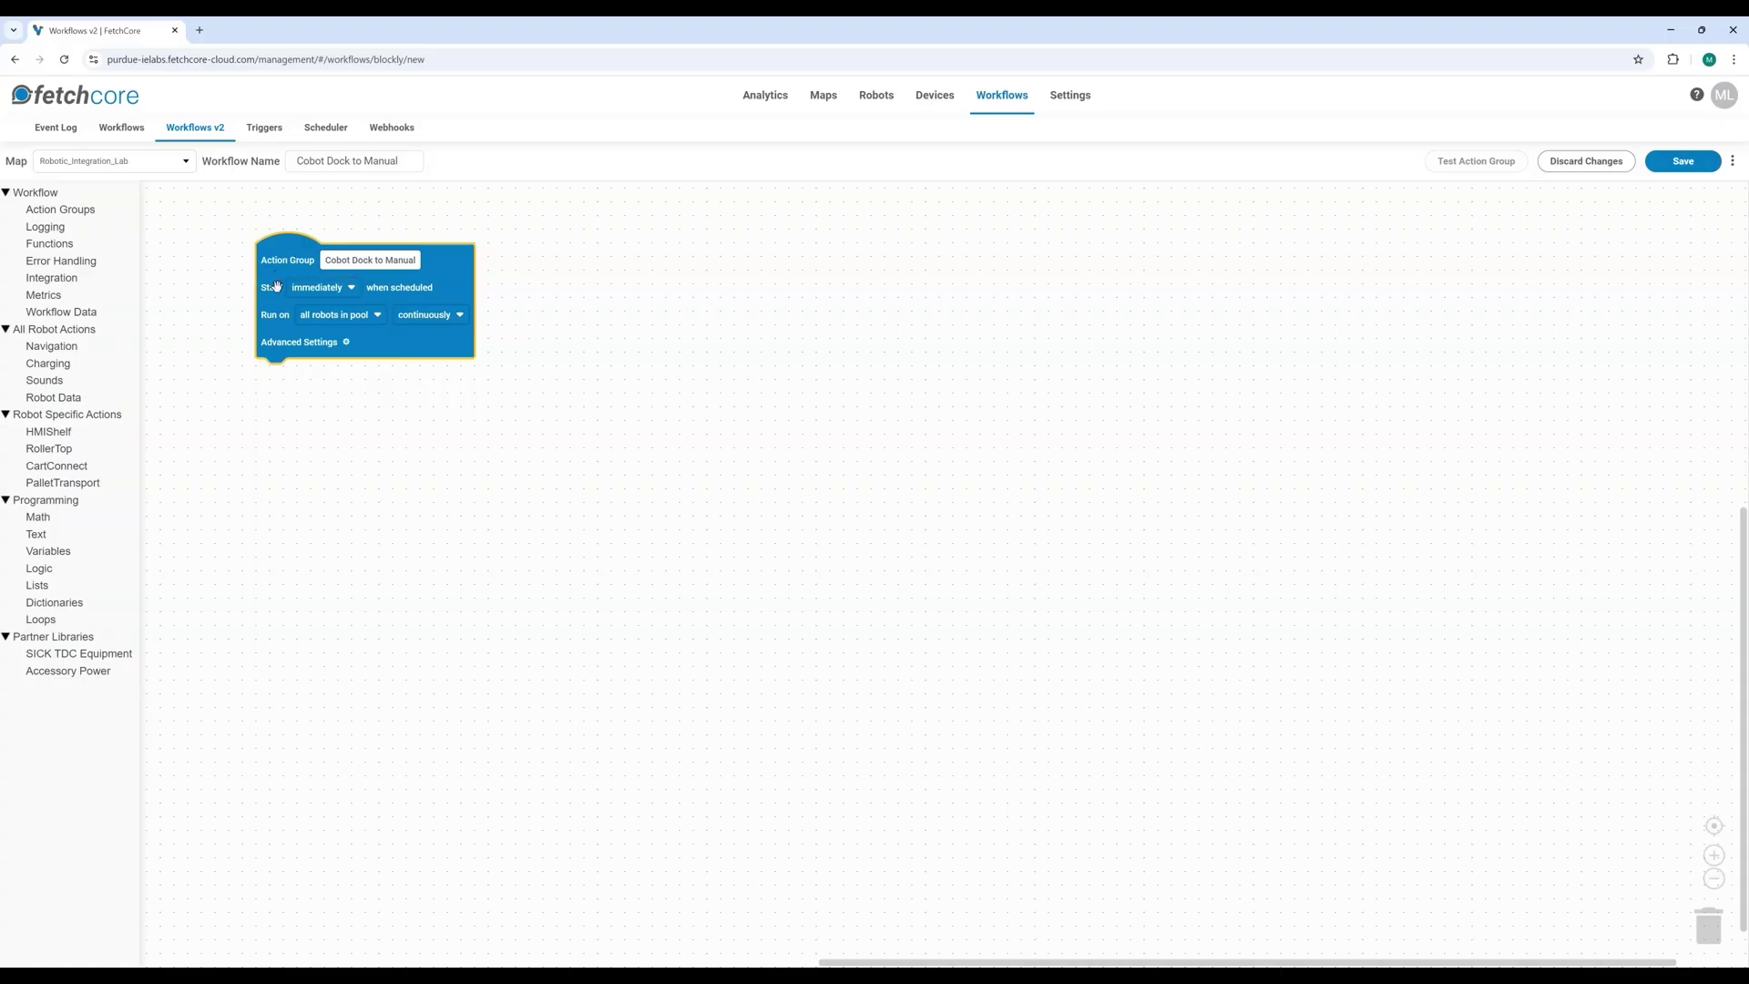
{"action": "left_click", "coordinate": [338, 291]}
{"action": "left_click", "coordinate": [310, 341]}
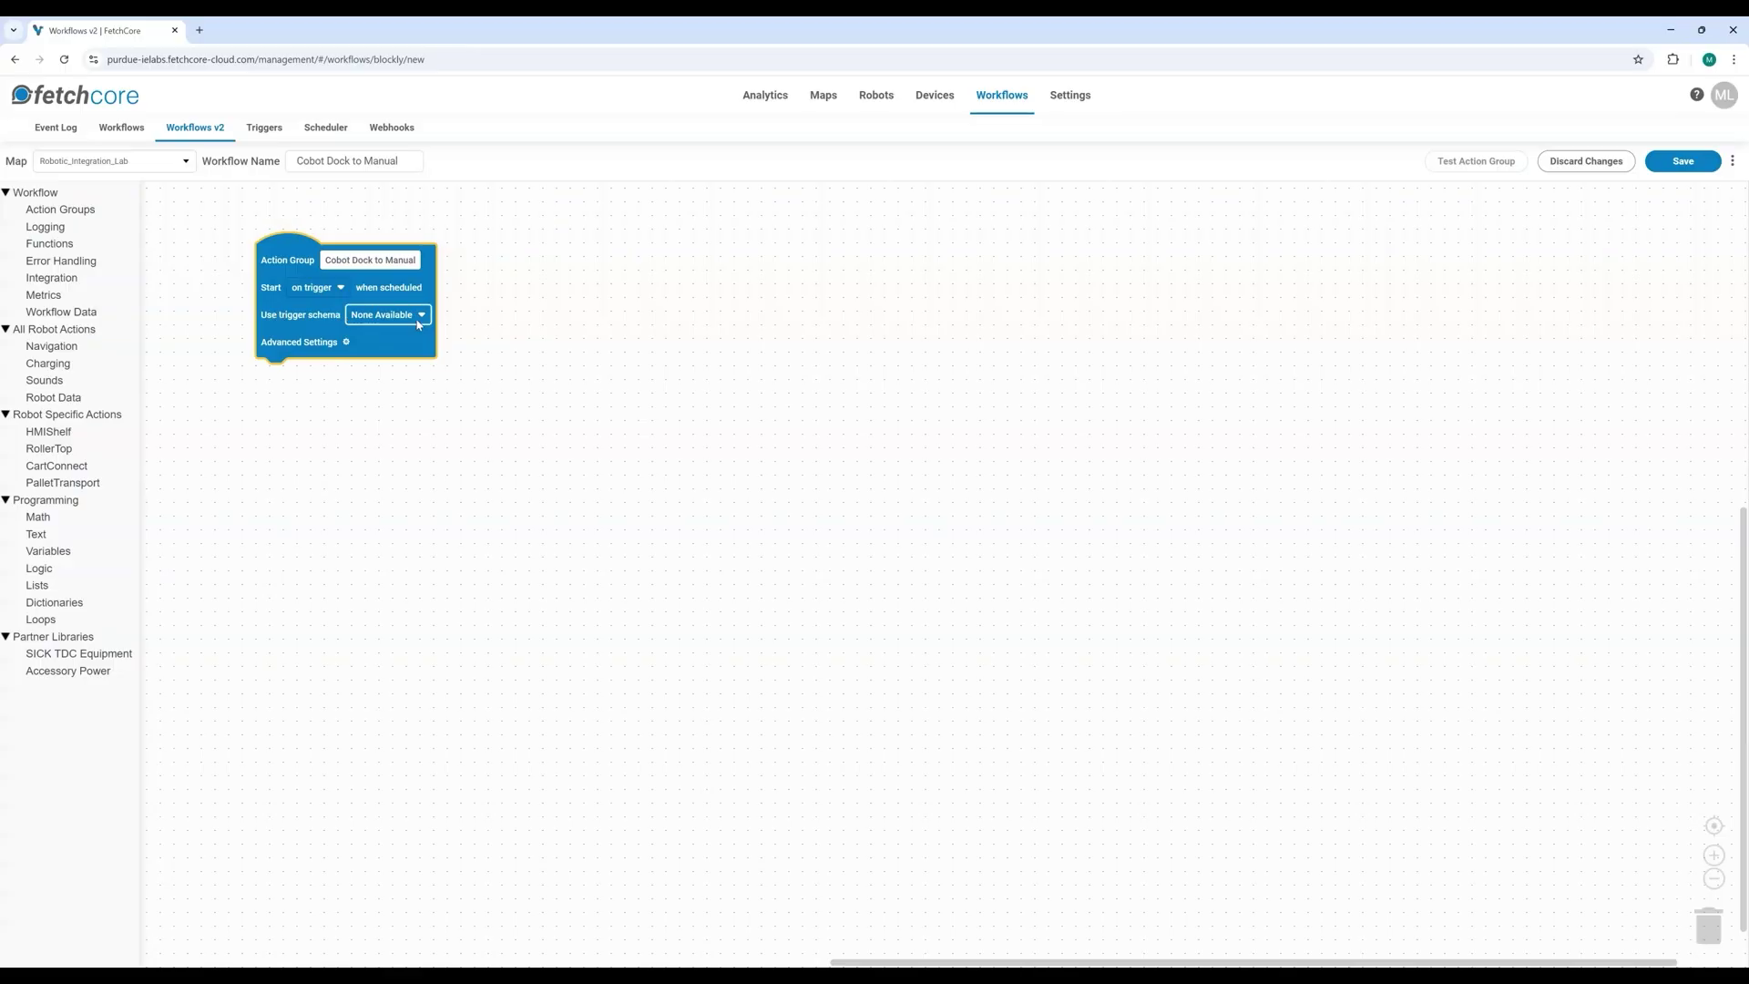
{"action": "left_click_drag", "start_coordinate": [268, 244], "coordinate": [335, 269]}
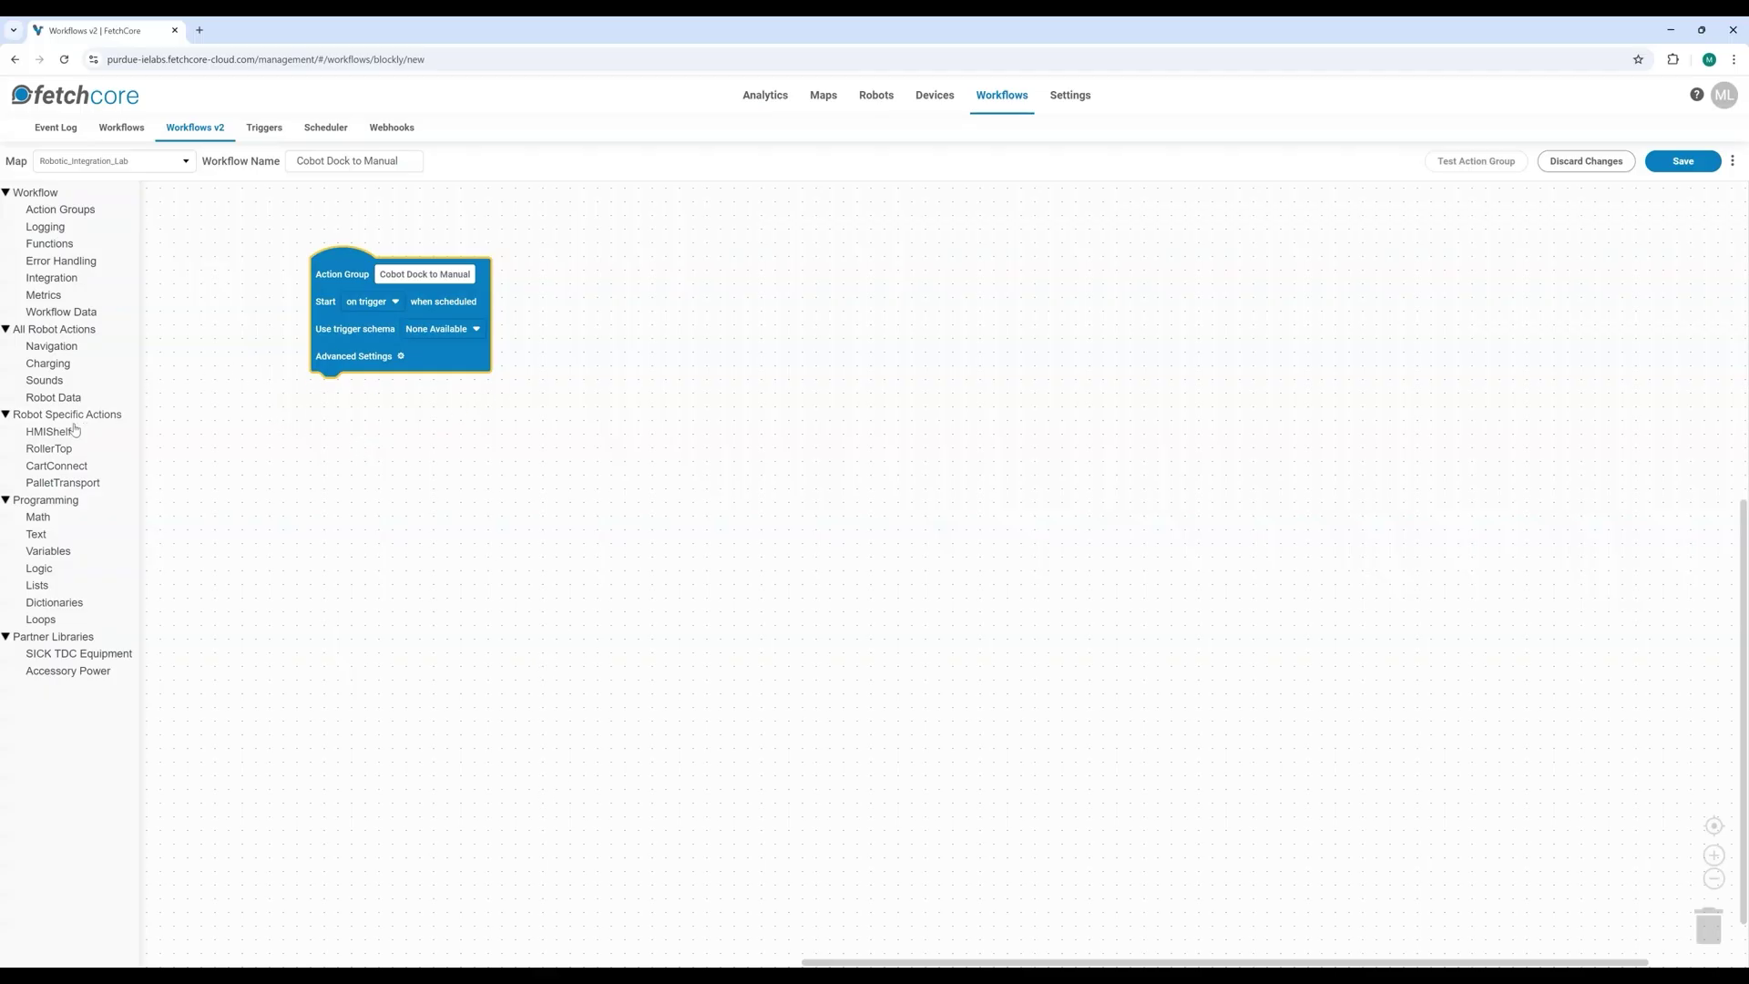
Step: Add a pick-up-cart step at Cobot Dock 1, then a go-to-position step to Manual Station
{"action": "left_click", "coordinate": [56, 469]}
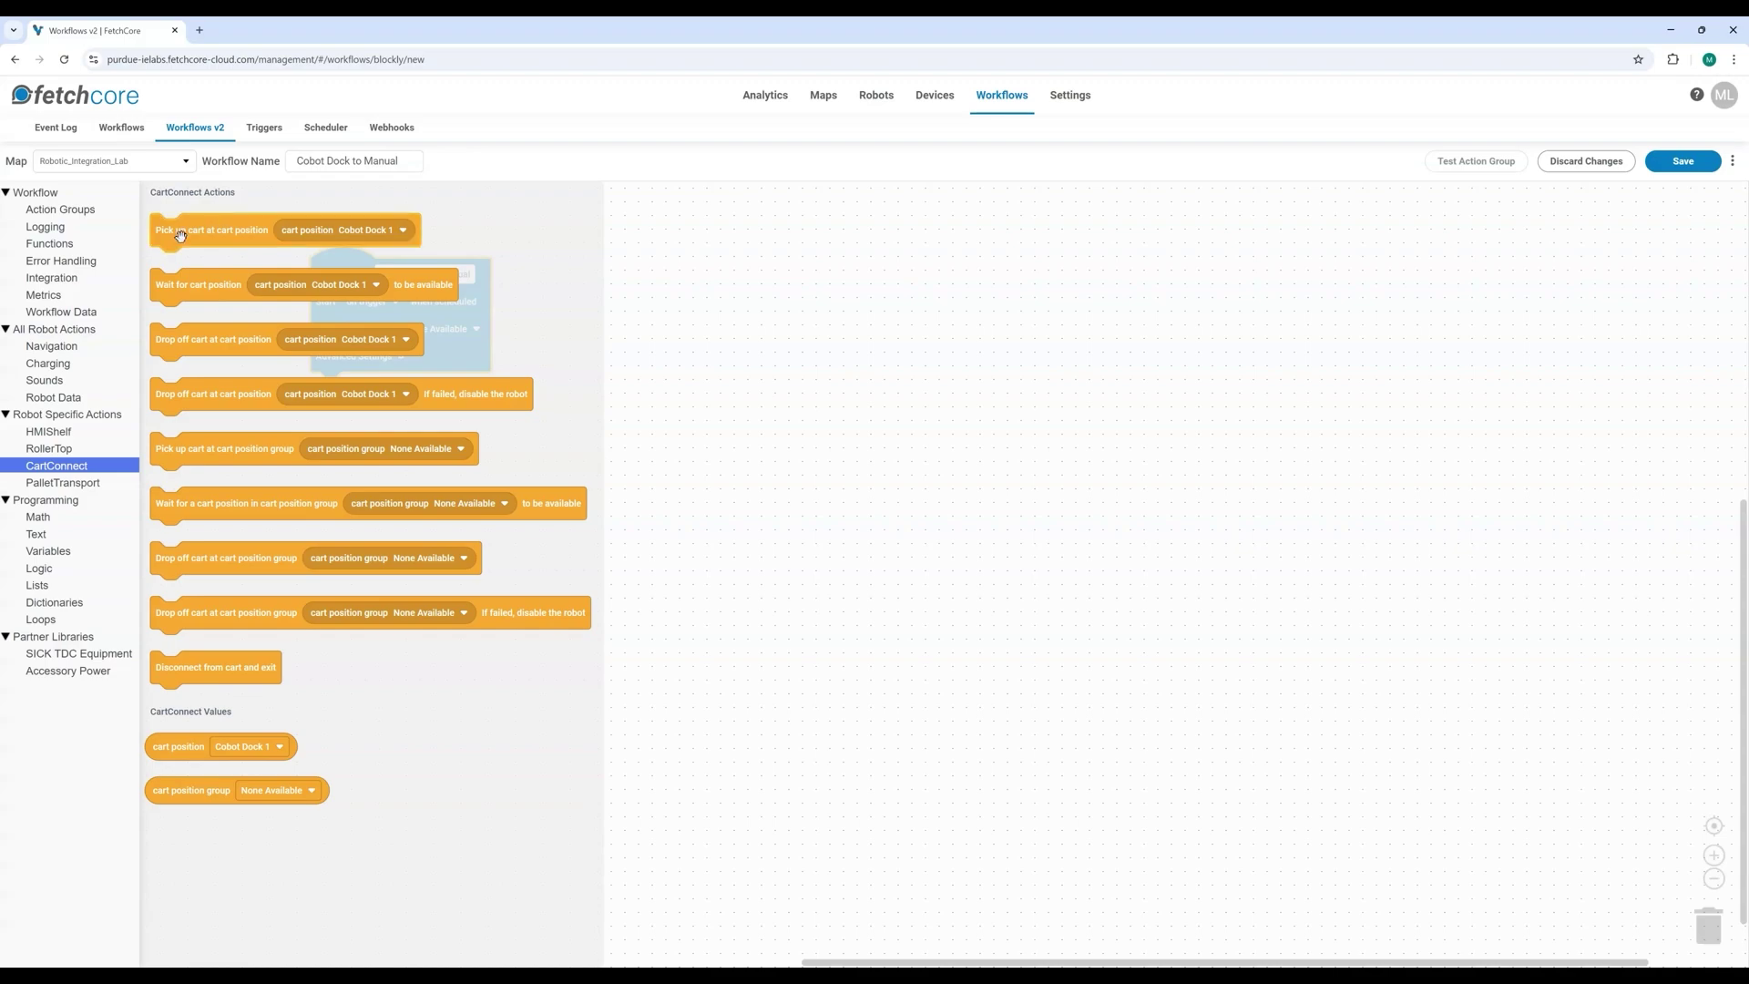
{"action": "left_click_drag", "start_coordinate": [179, 236], "coordinate": [326, 376]}
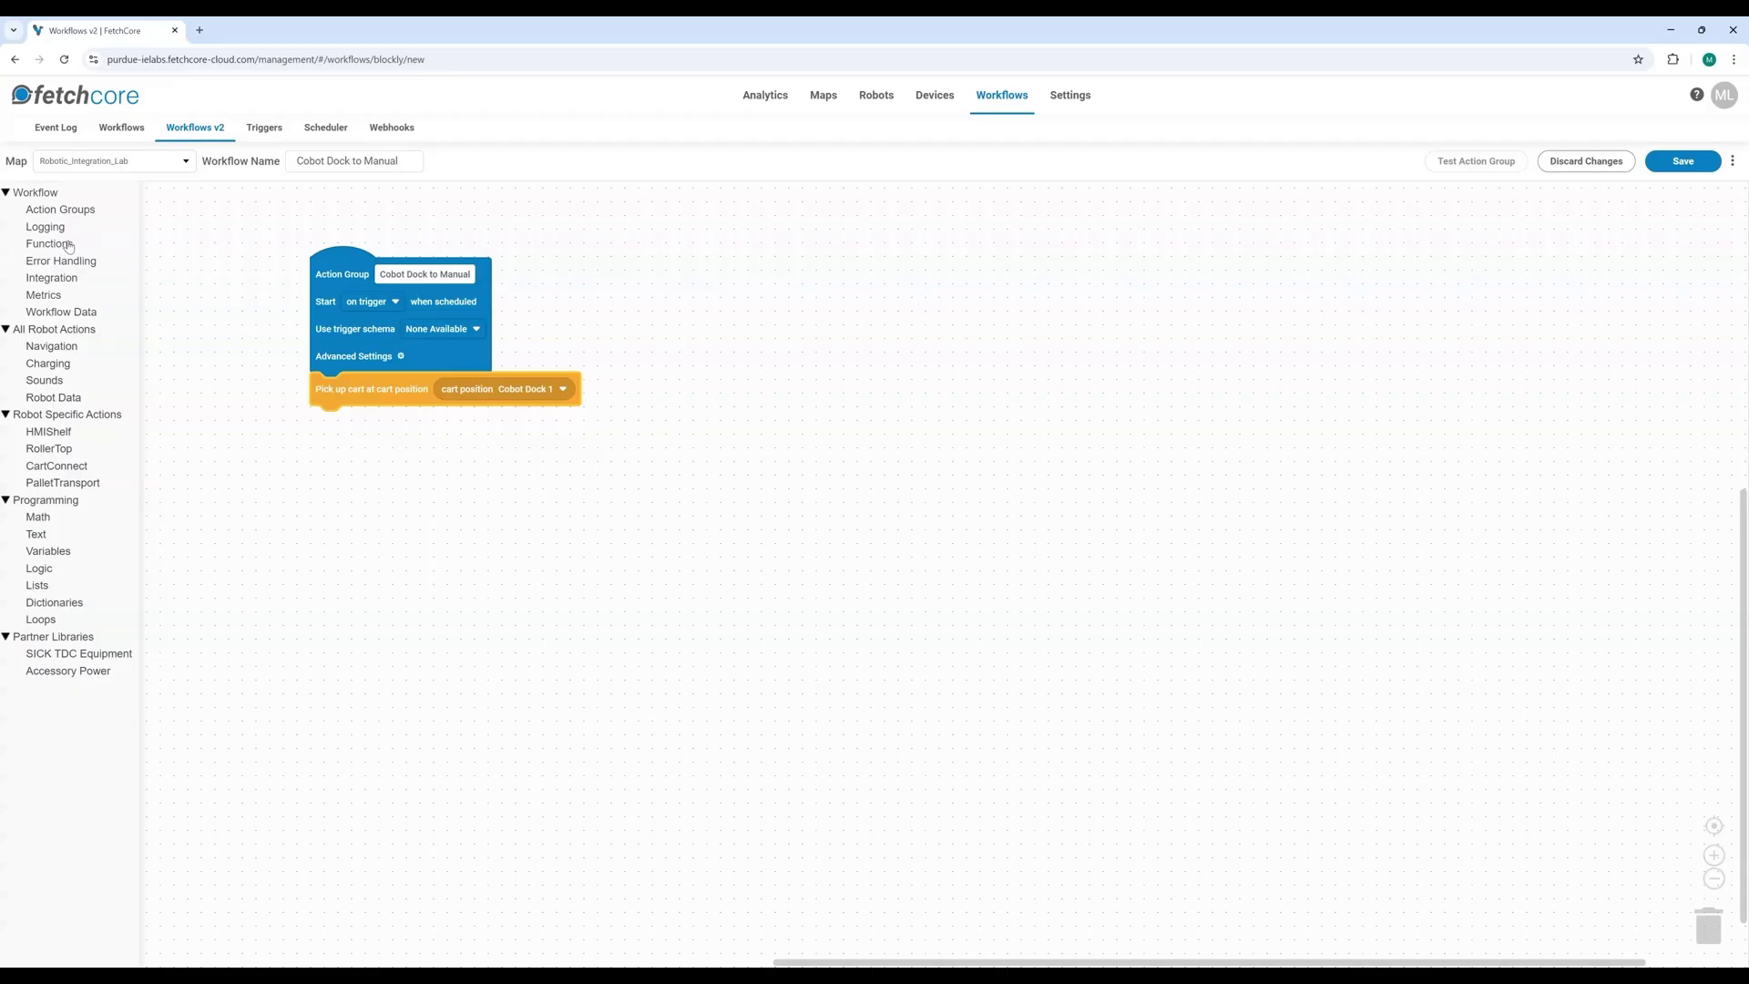
{"action": "left_click", "coordinate": [50, 346]}
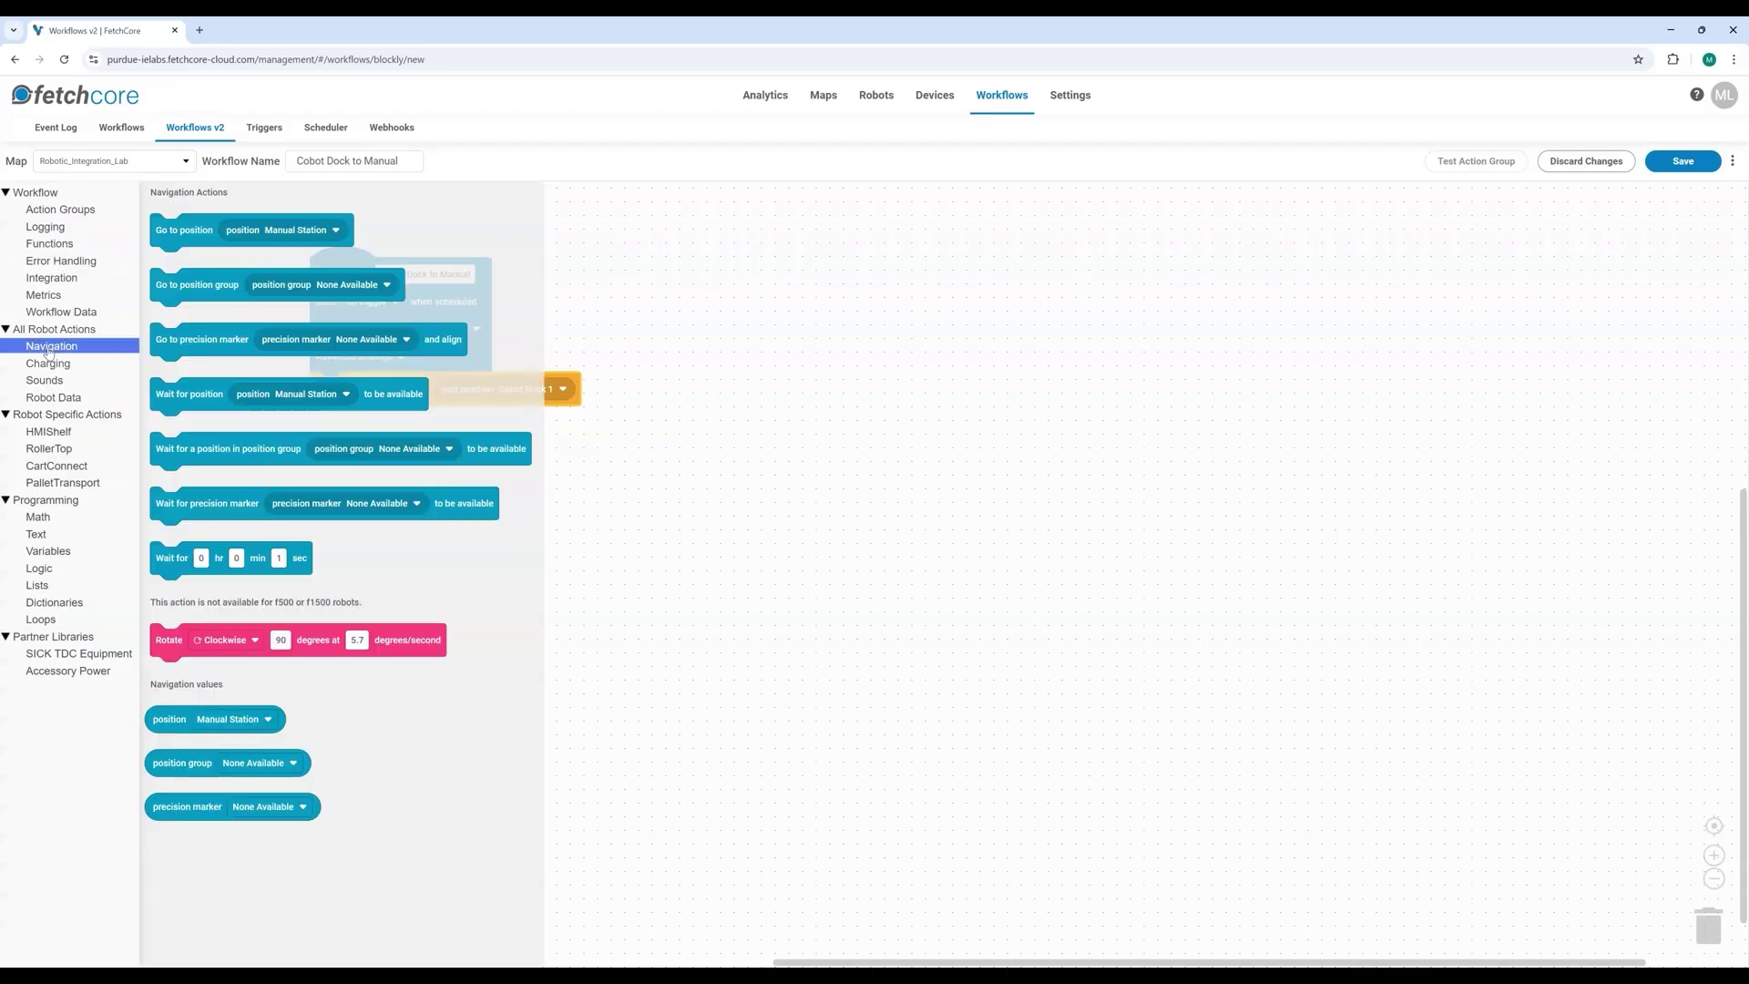
{"action": "left_click_drag", "start_coordinate": [173, 225], "coordinate": [328, 419]}
{"action": "left_click", "coordinate": [489, 429]}
{"action": "left_click", "coordinate": [461, 461]}
{"action": "left_click", "coordinate": [465, 465]}
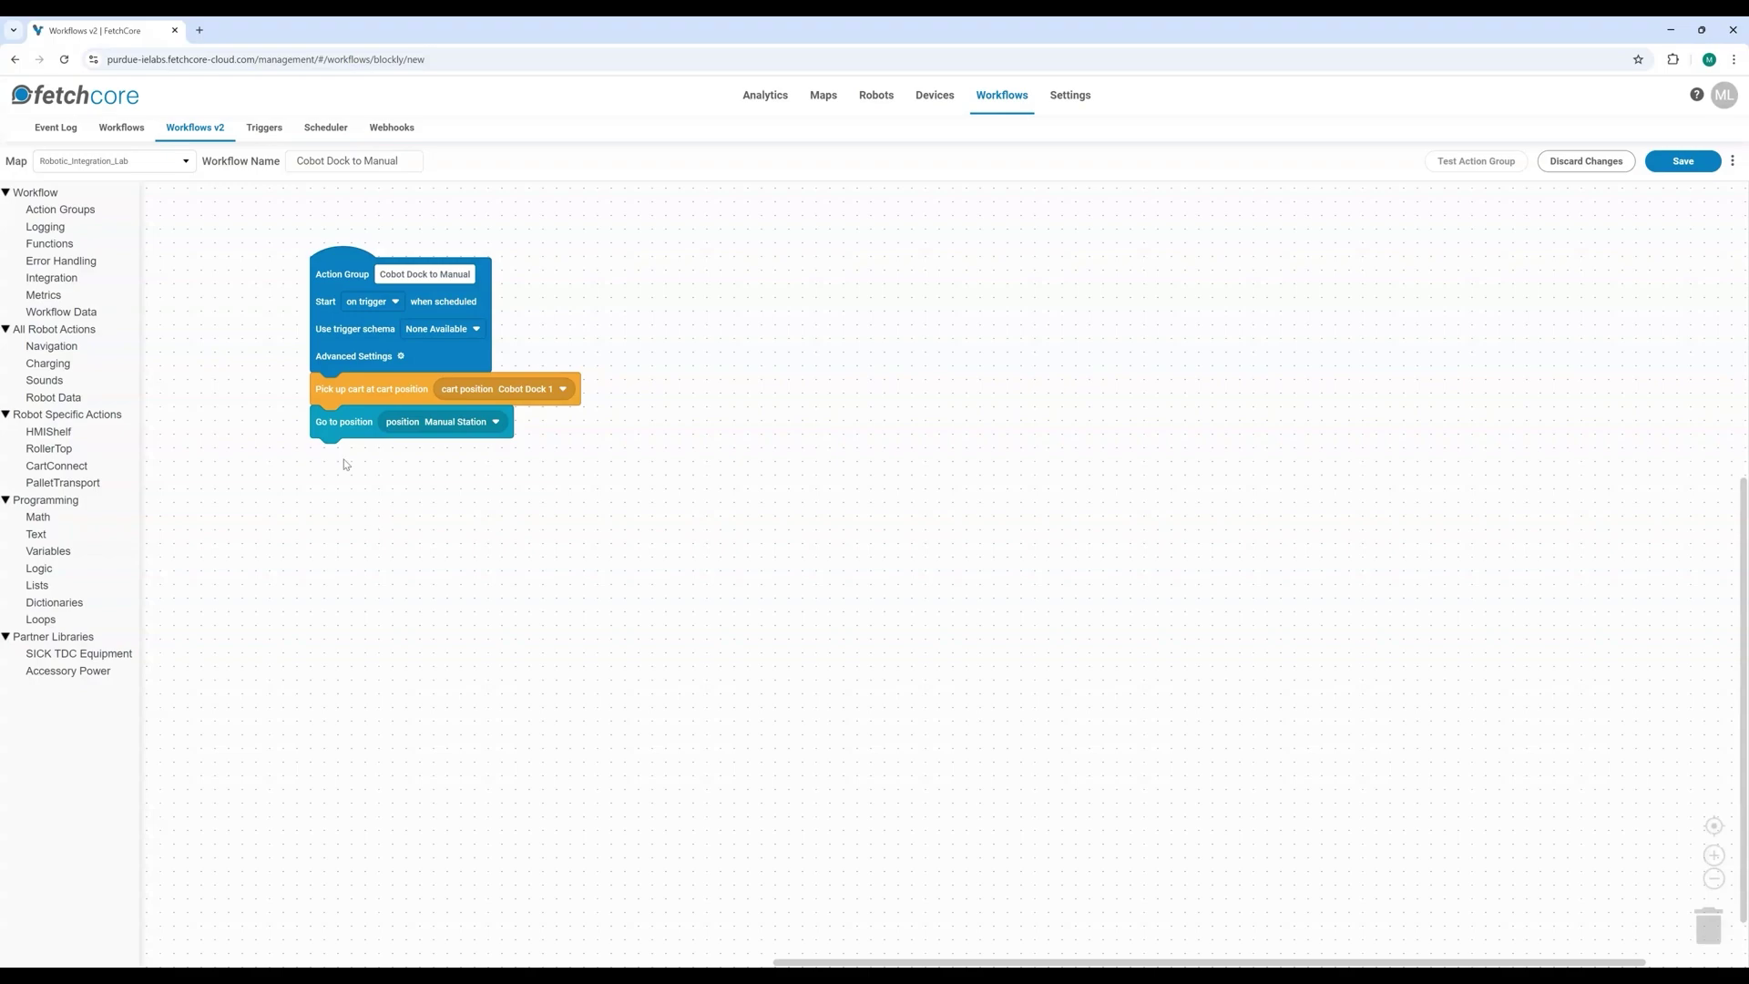
Step: Add a Wait for a trigger step below the Manual Station navigation step
{"action": "left_click", "coordinate": [57, 282]}
{"action": "left_click_drag", "start_coordinate": [204, 231], "coordinate": [357, 462]}
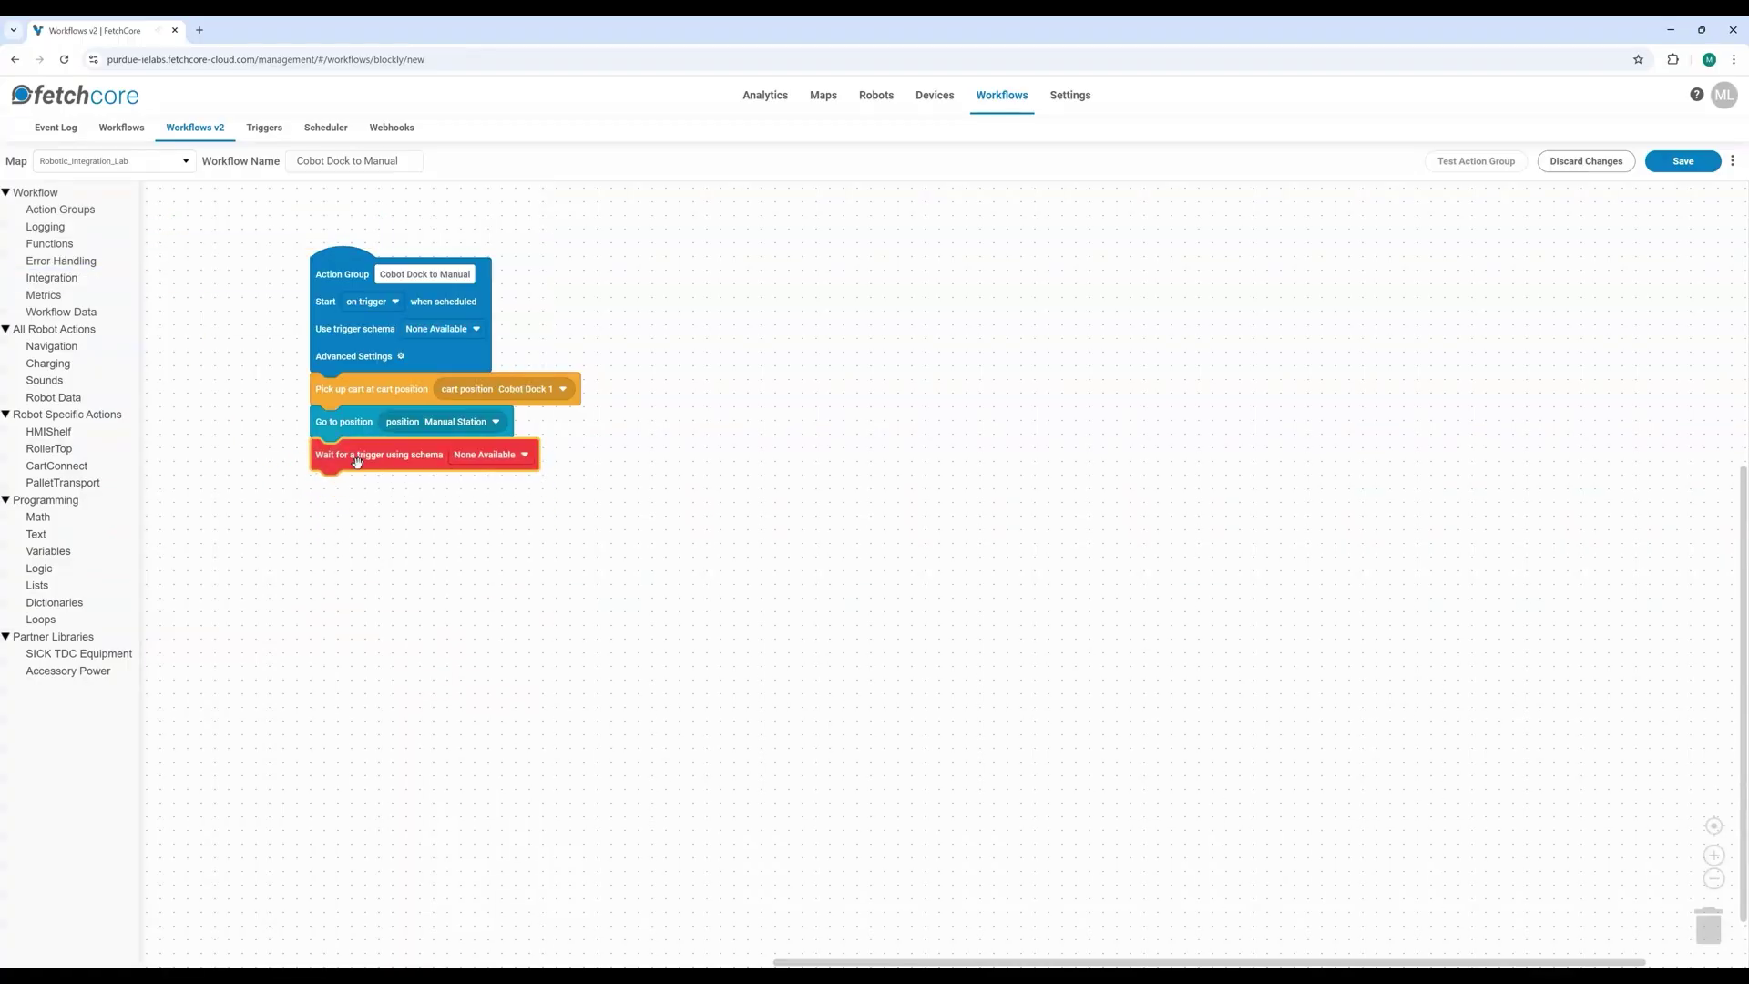
{"action": "left_click", "coordinate": [380, 520]}
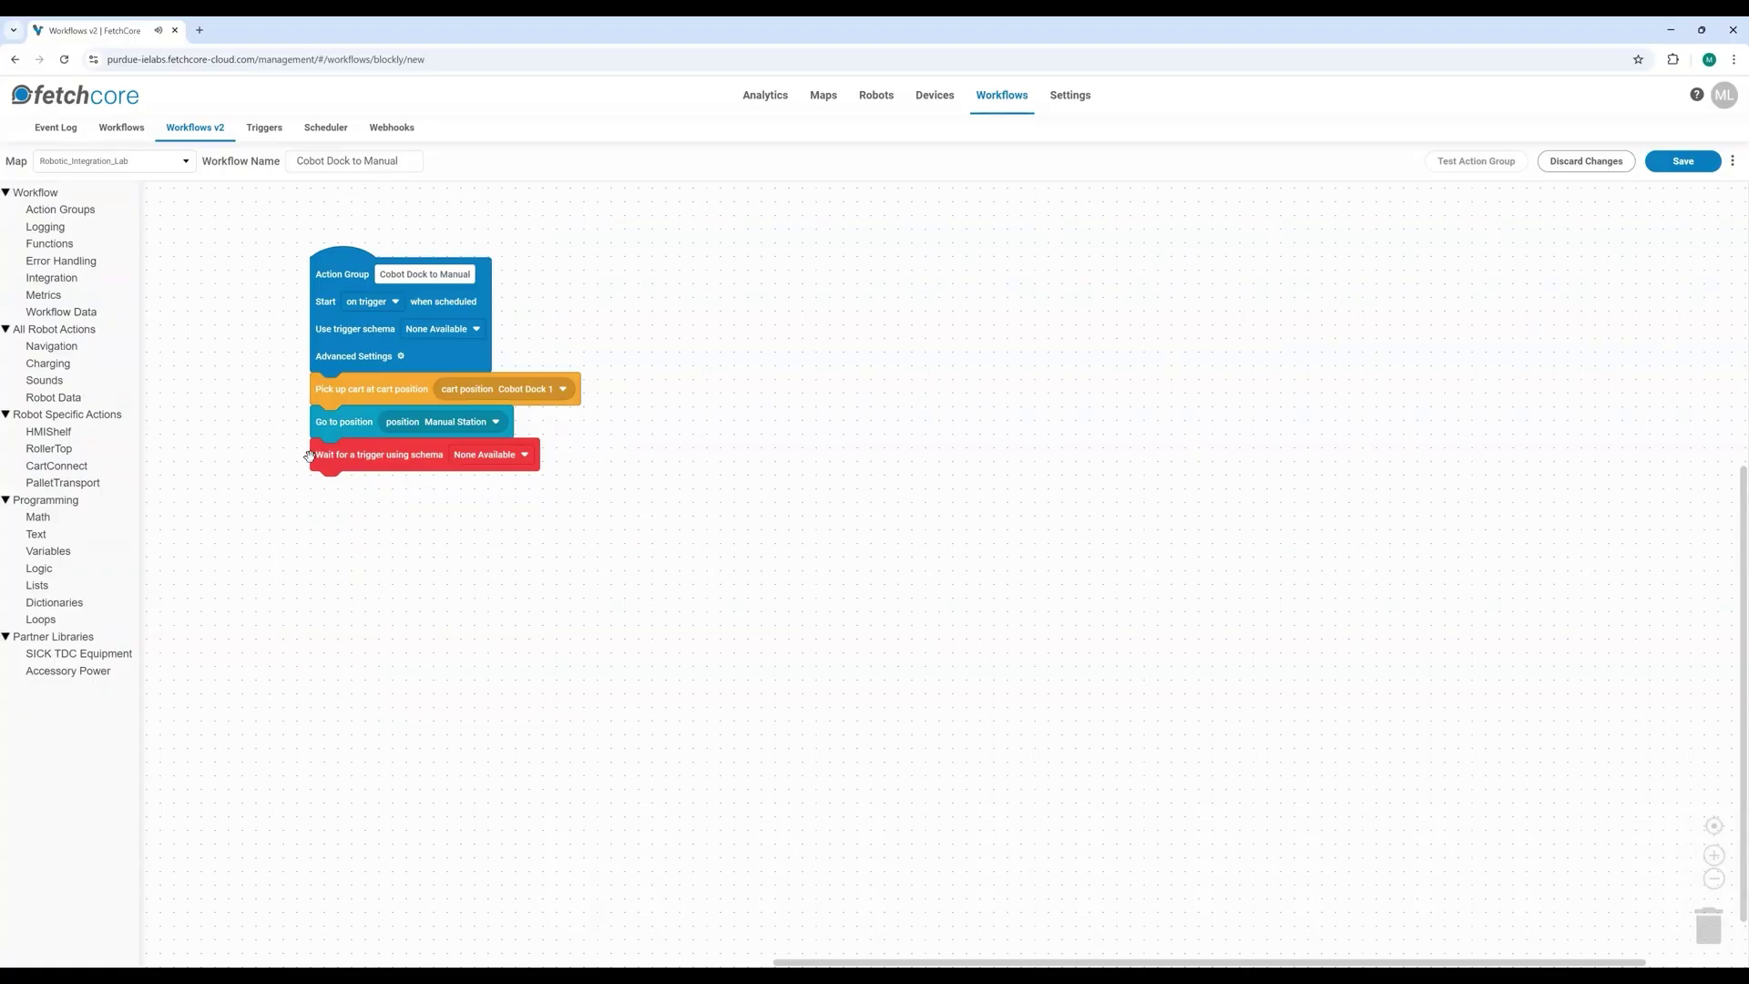
Step: Add a cart drop-off at Cobot Dock 1 and a final go-to-position step to Waypoint
{"action": "left_click", "coordinate": [56, 466]}
{"action": "left_click_drag", "start_coordinate": [176, 344], "coordinate": [344, 481]}
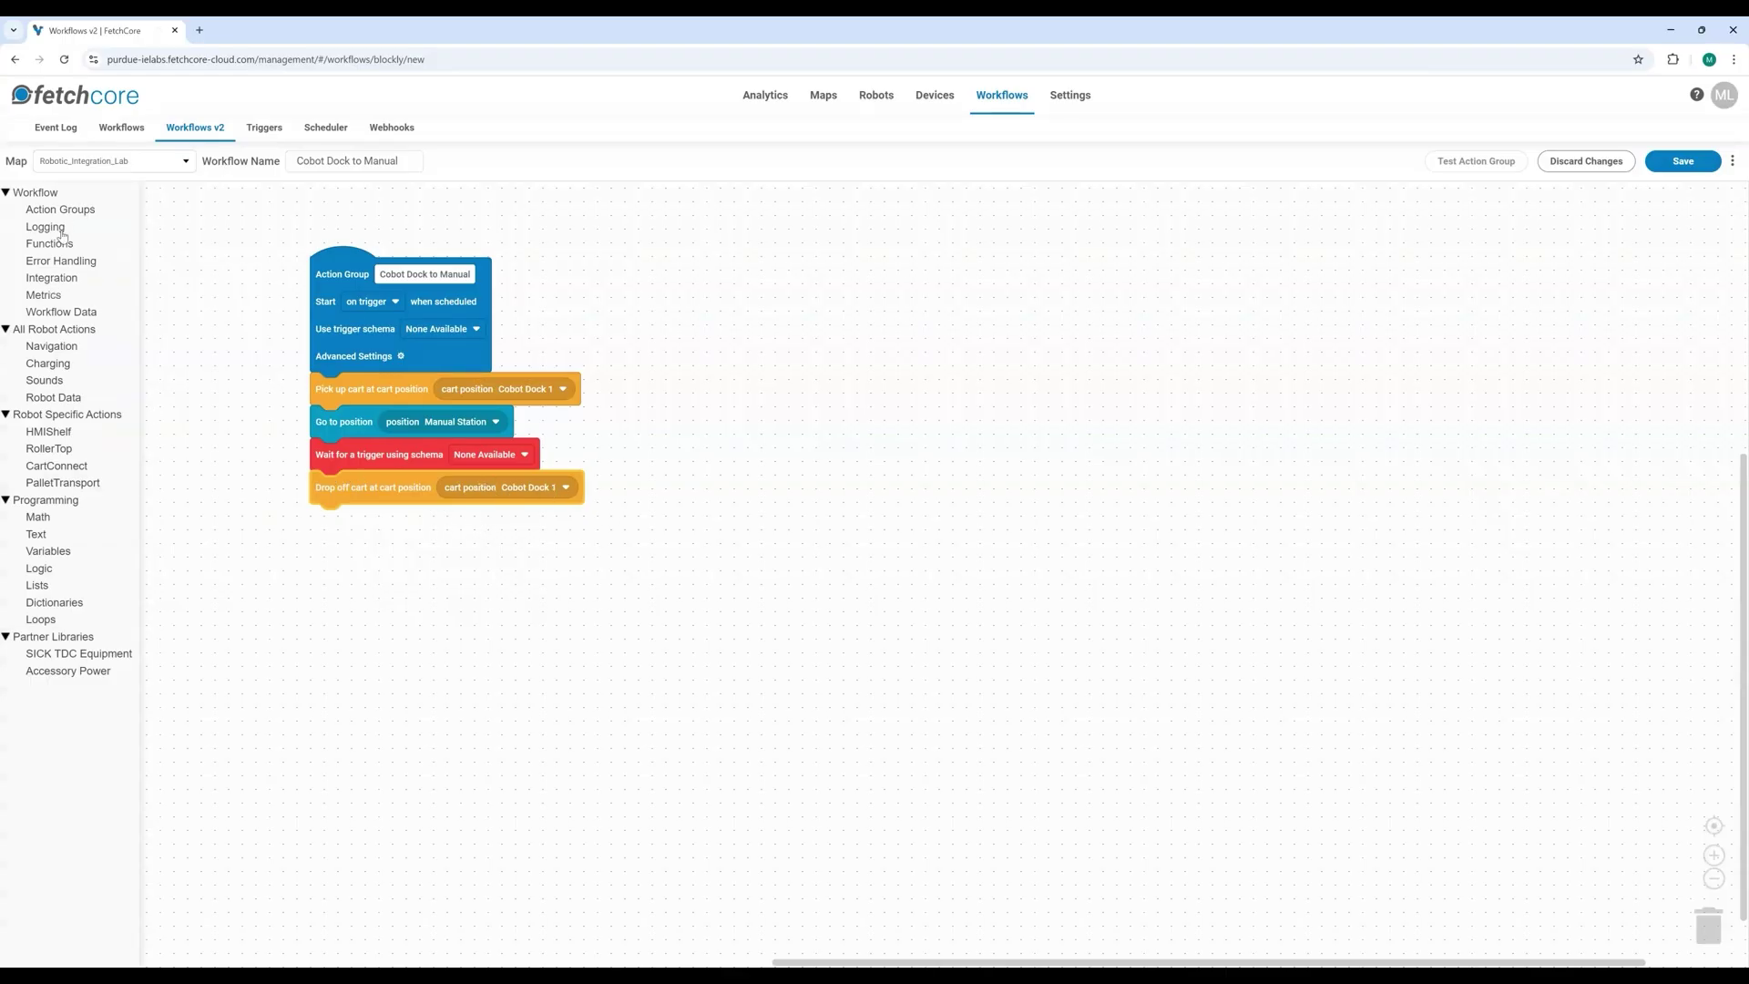
{"action": "left_click", "coordinate": [53, 352]}
{"action": "left_click_drag", "start_coordinate": [180, 231], "coordinate": [349, 526]}
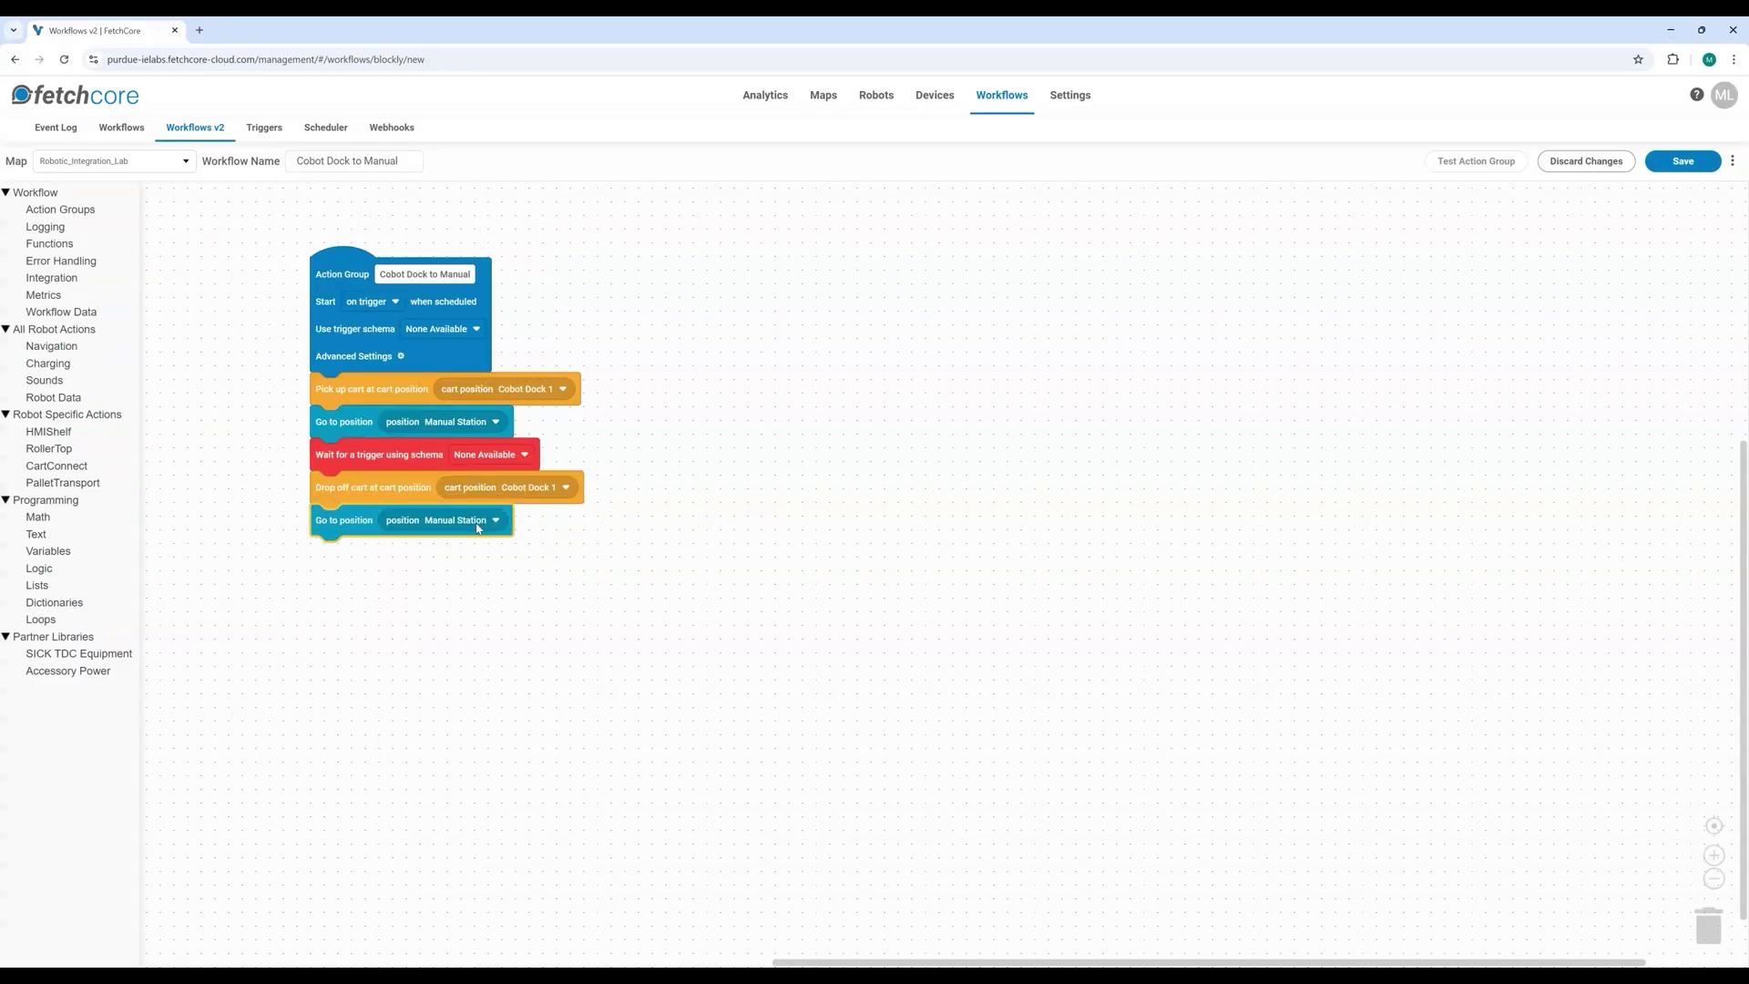
{"action": "left_click", "coordinate": [494, 521]}
{"action": "left_click", "coordinate": [452, 575]}
{"action": "left_click_drag", "start_coordinate": [359, 454], "coordinate": [593, 534]}
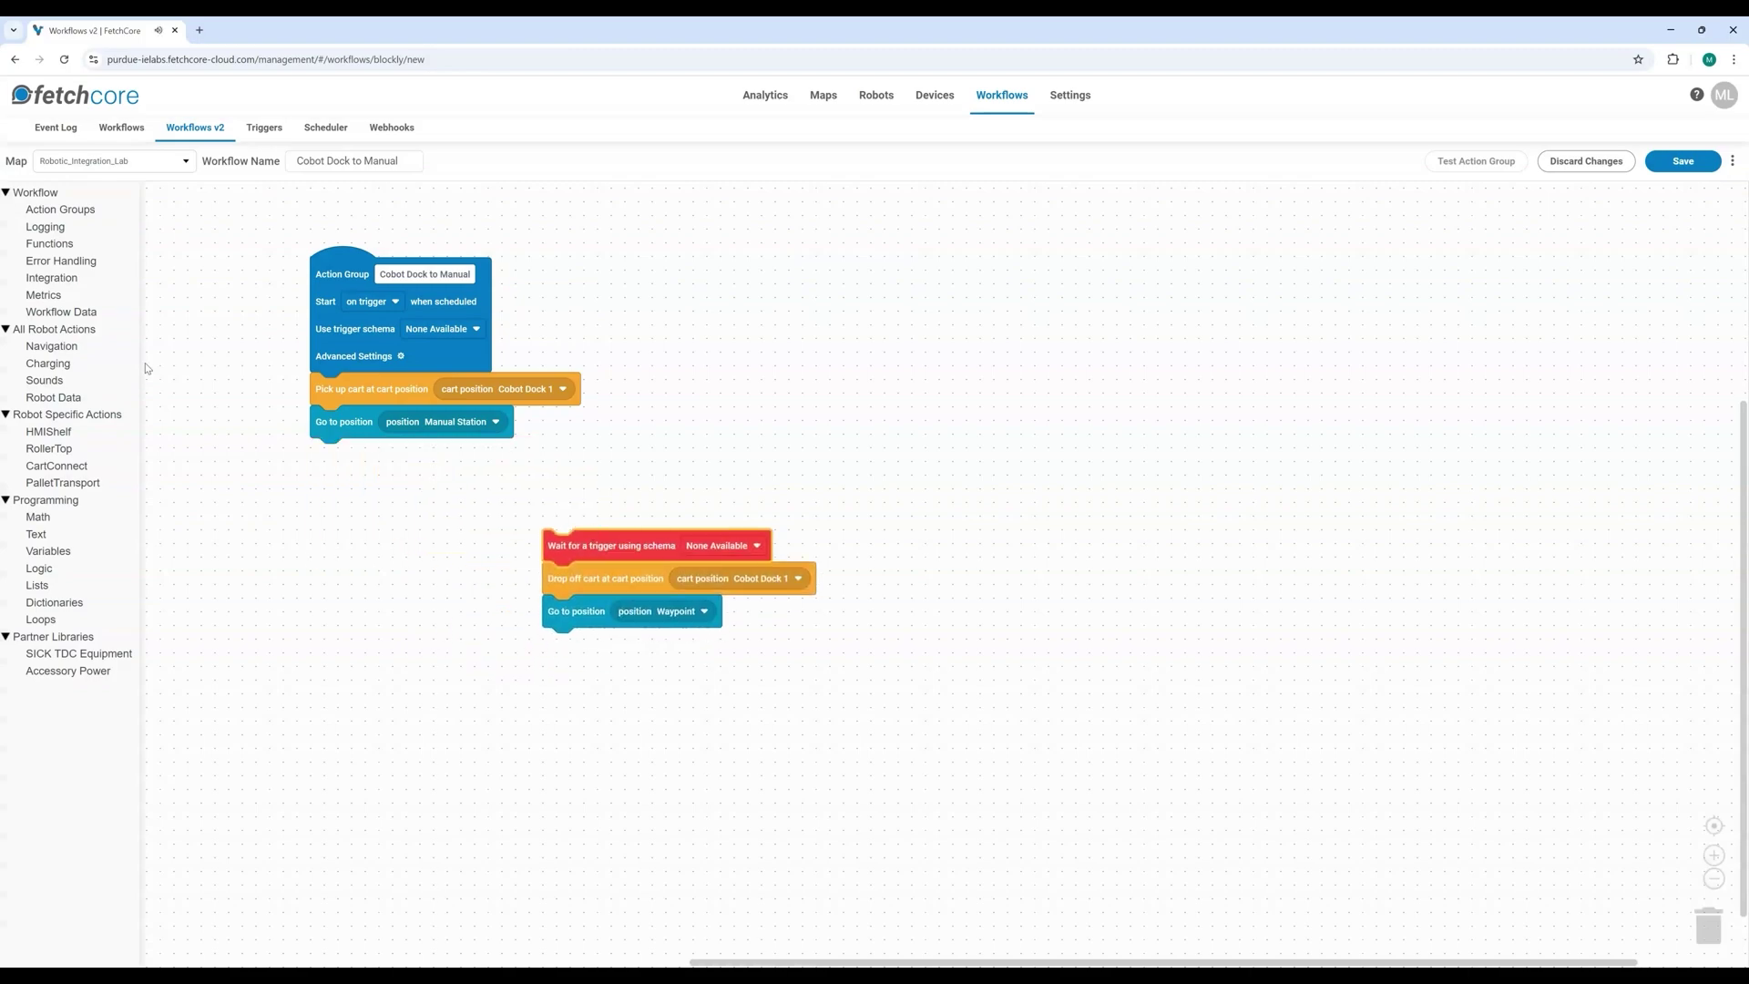
{"action": "left_click", "coordinate": [70, 213]}
{"action": "left_click_drag", "start_coordinate": [199, 249], "coordinate": [751, 270]}
{"action": "left_click_drag", "start_coordinate": [560, 580], "coordinate": [942, 451]}
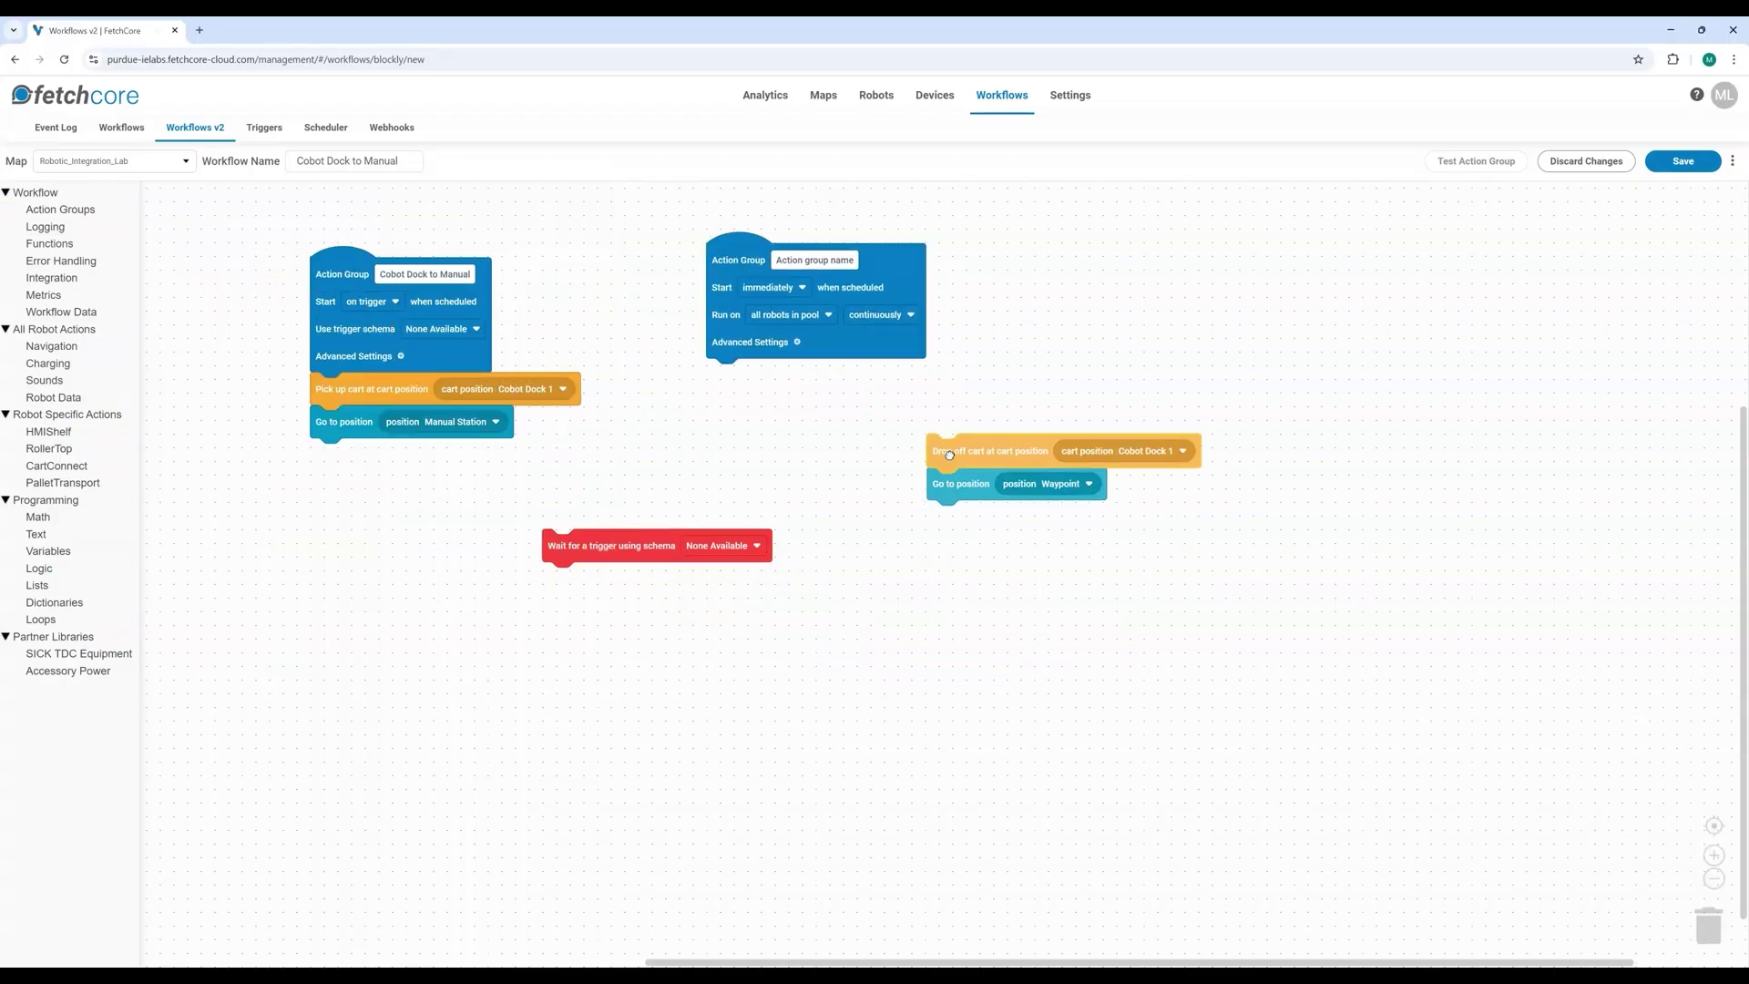
{"action": "left_click", "coordinate": [794, 290]}
{"action": "left_click", "coordinate": [779, 336]}
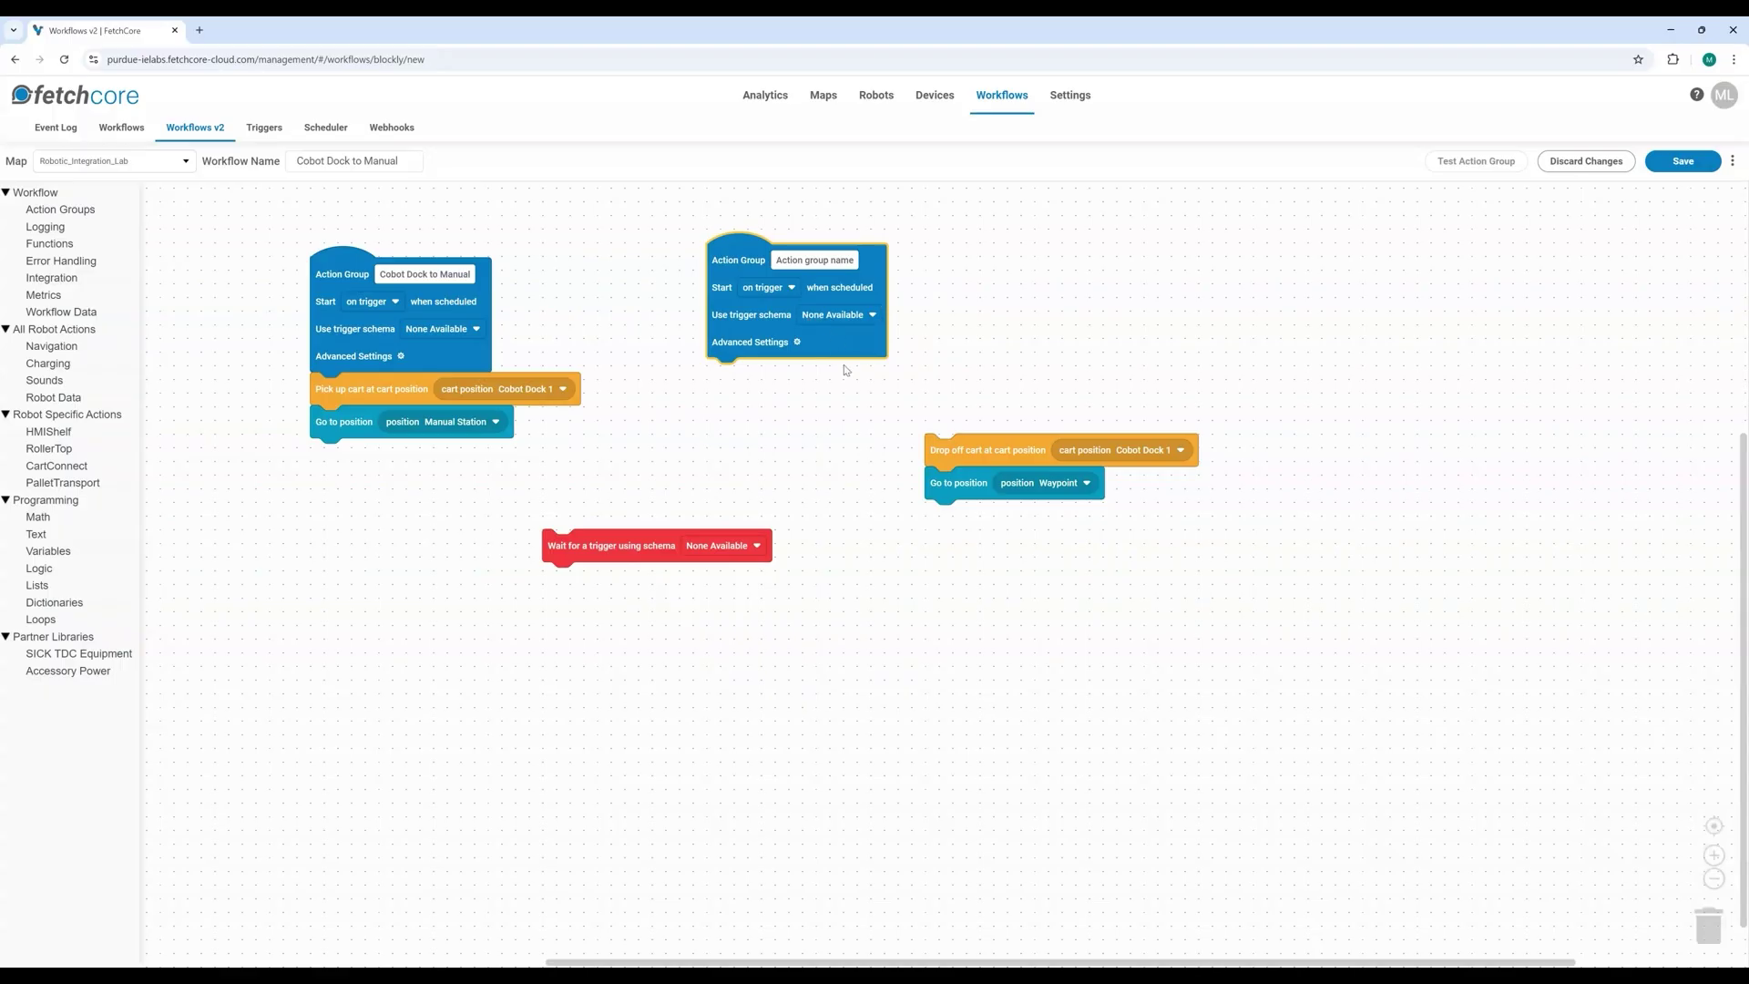
{"action": "left_click_drag", "start_coordinate": [938, 454], "coordinate": [724, 379]}
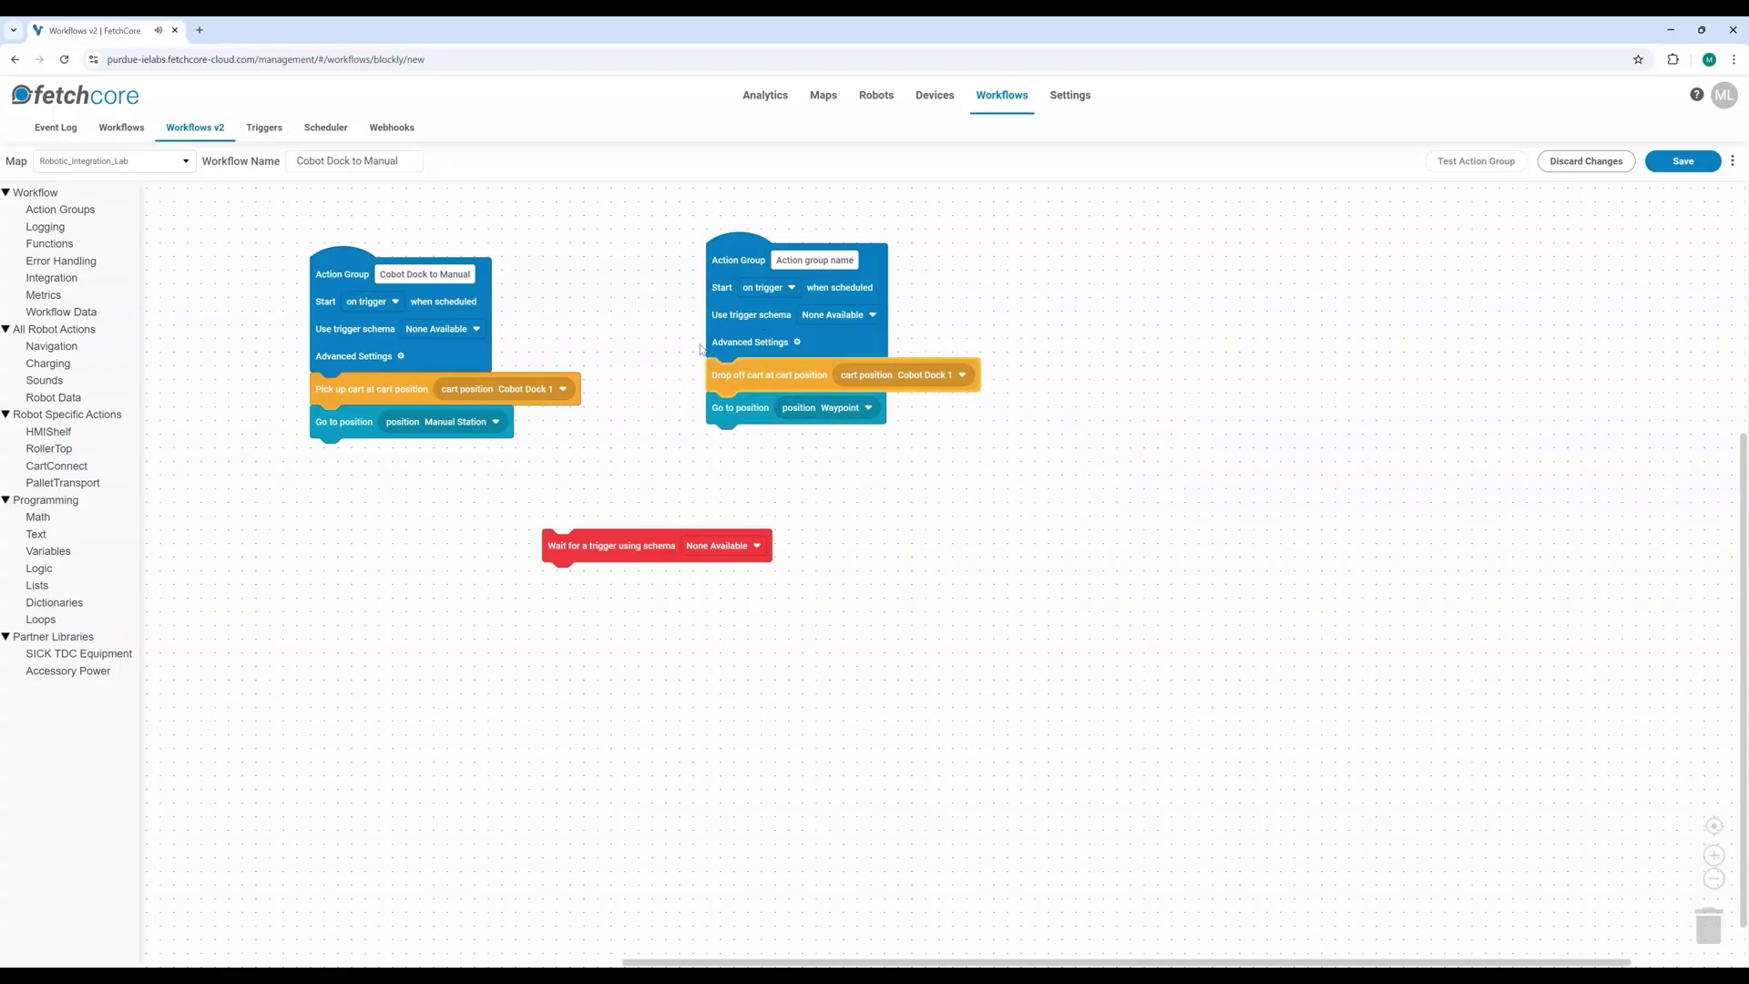
{"action": "left_click", "coordinate": [729, 244]}
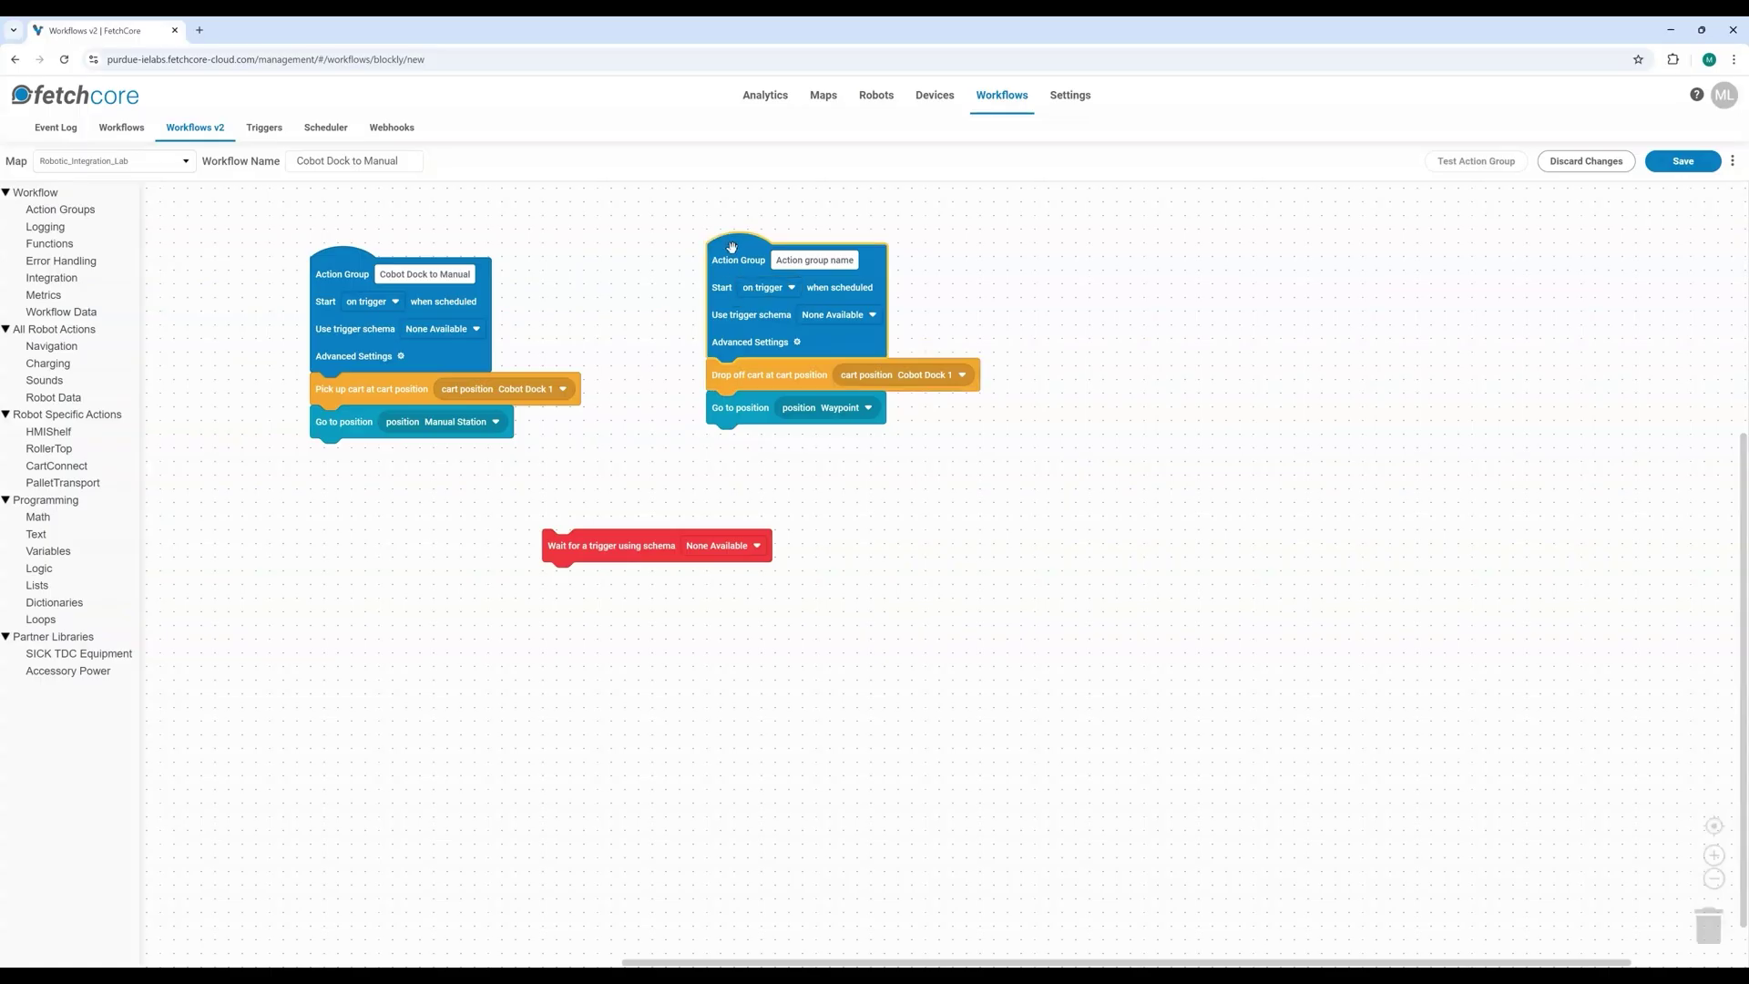
{"action": "left_click_drag", "start_coordinate": [730, 379], "coordinate": [344, 455]}
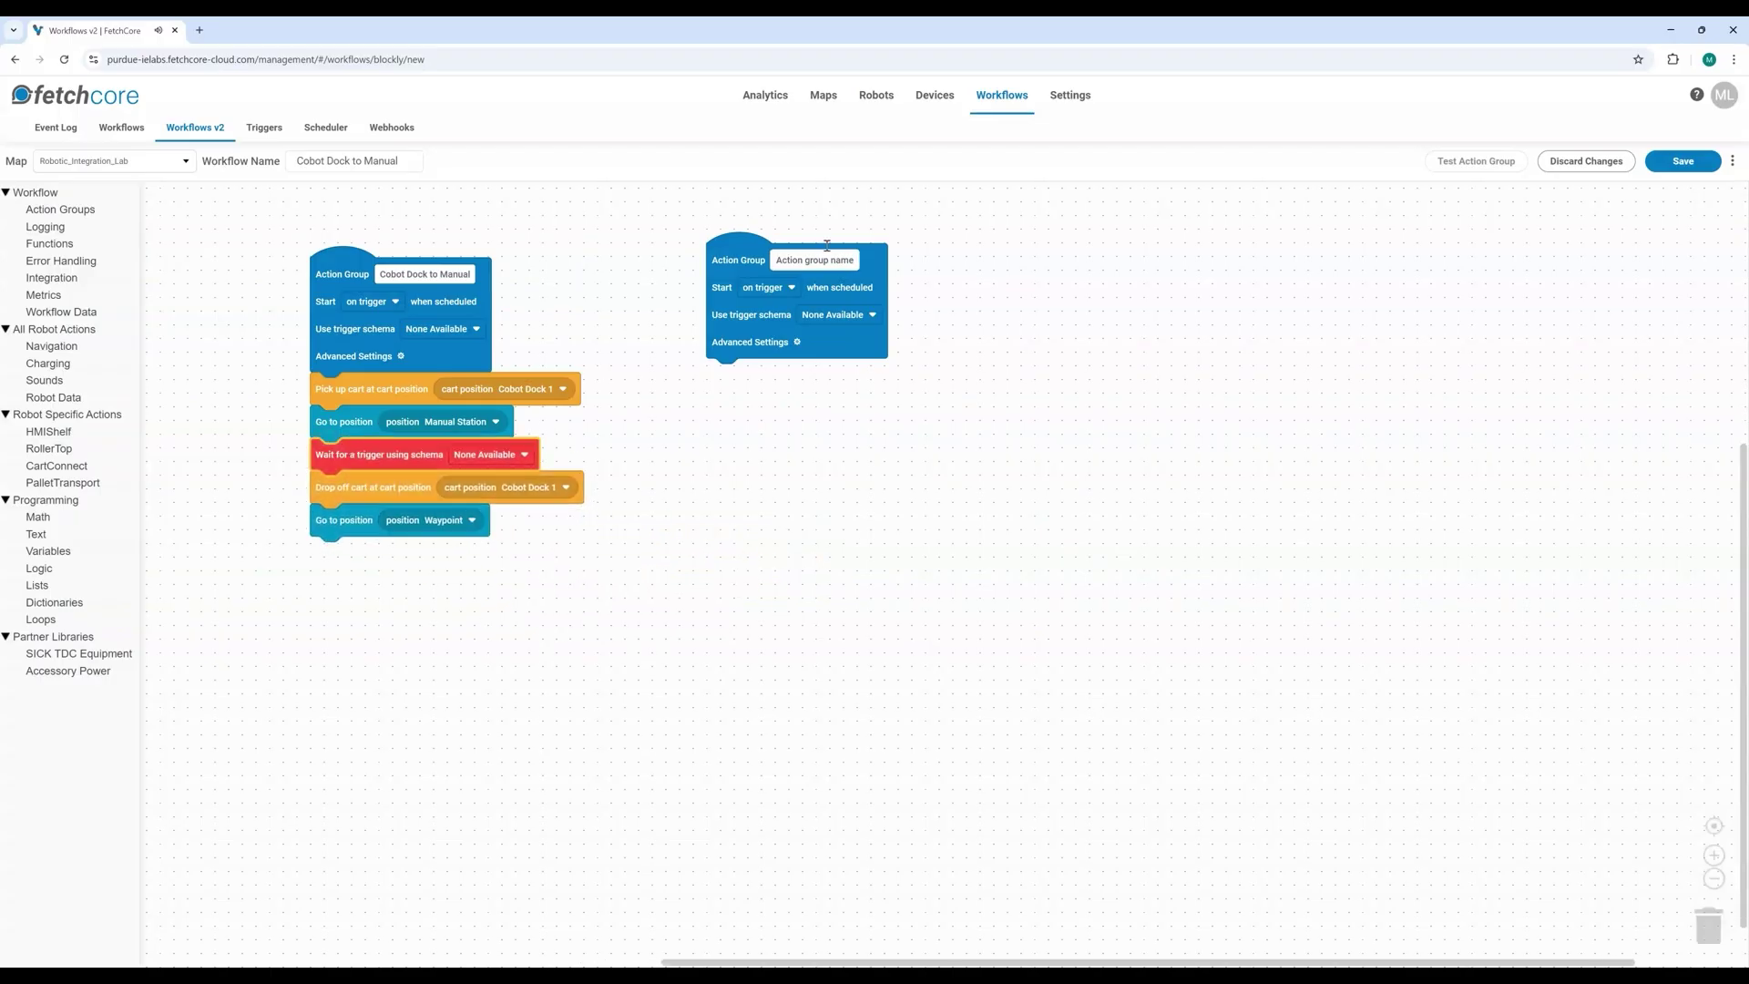
{"action": "left_click", "coordinate": [737, 254]}
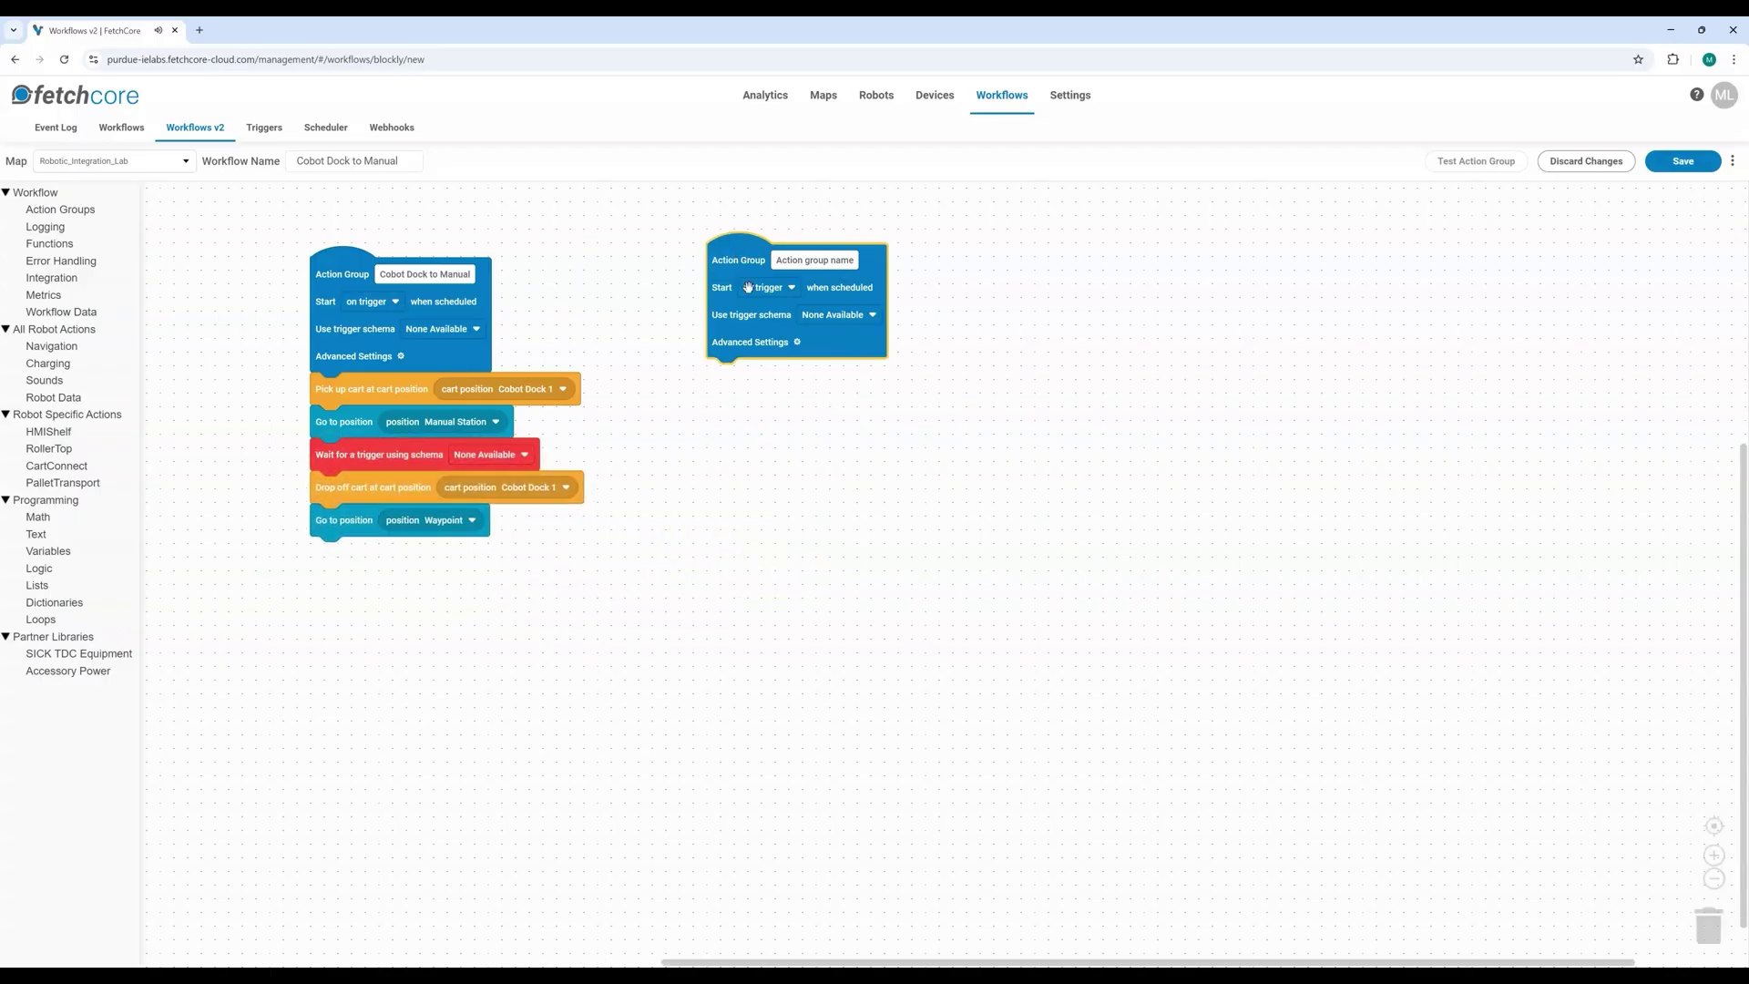
{"action": "key", "text": "Delete"}
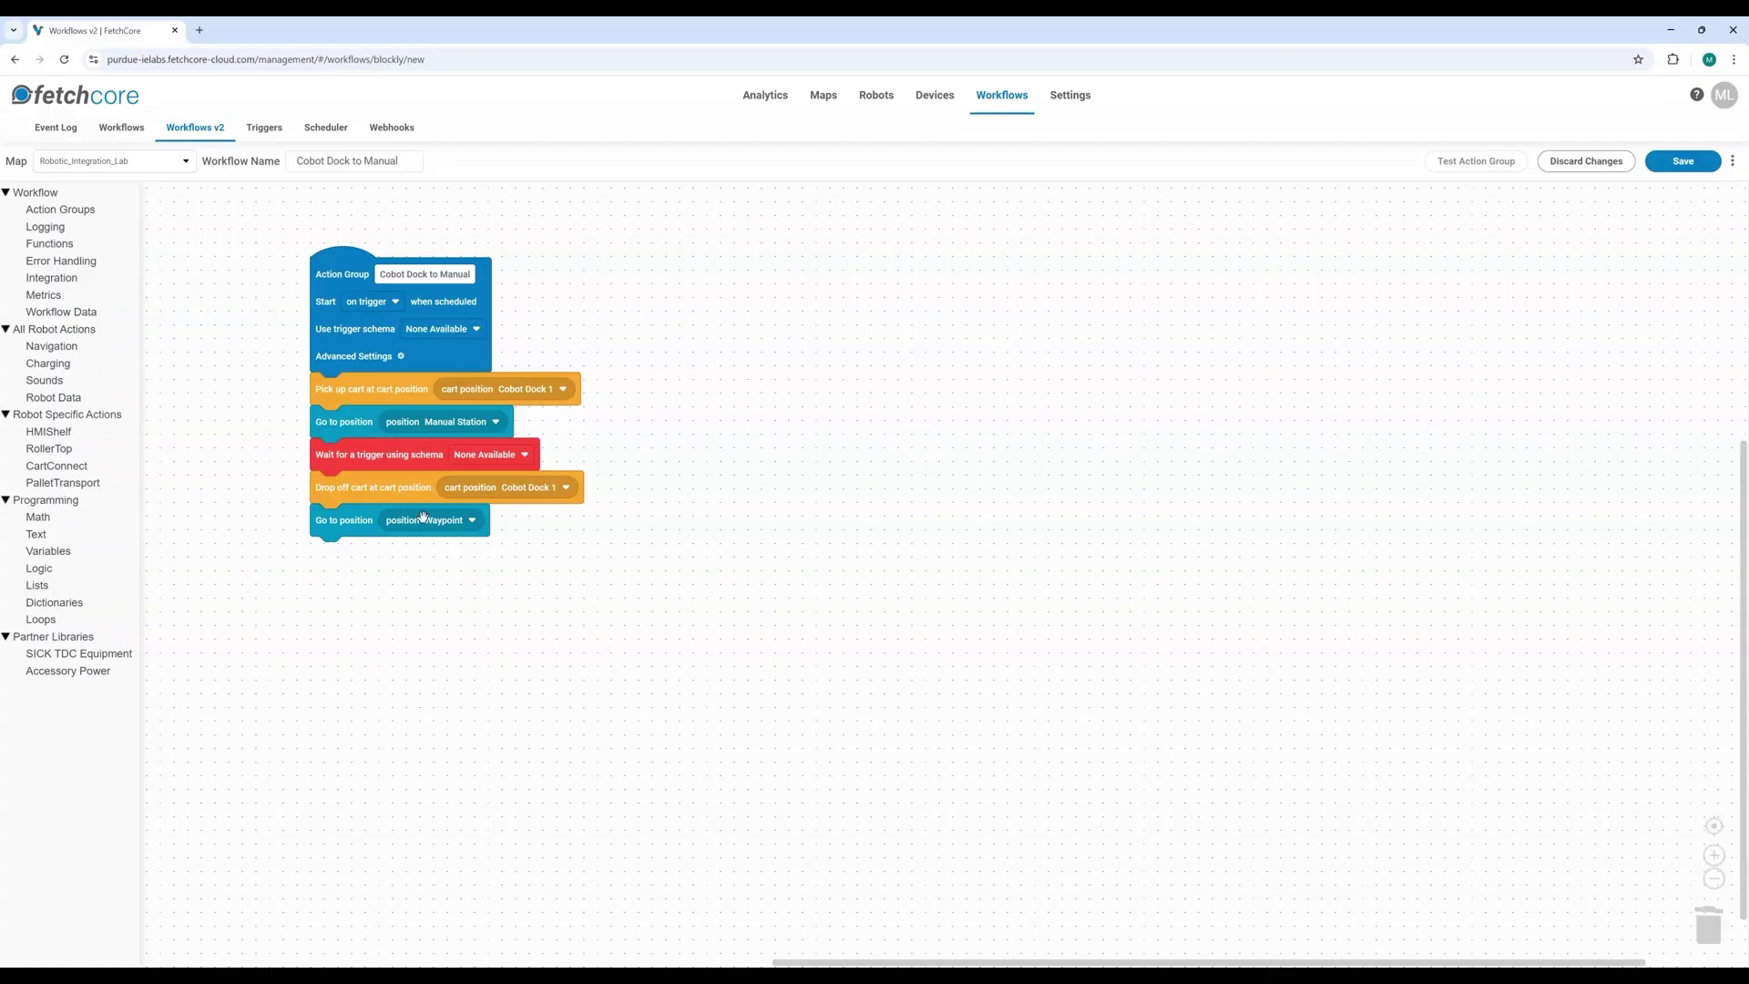
{"action": "left_click", "coordinate": [396, 309]}
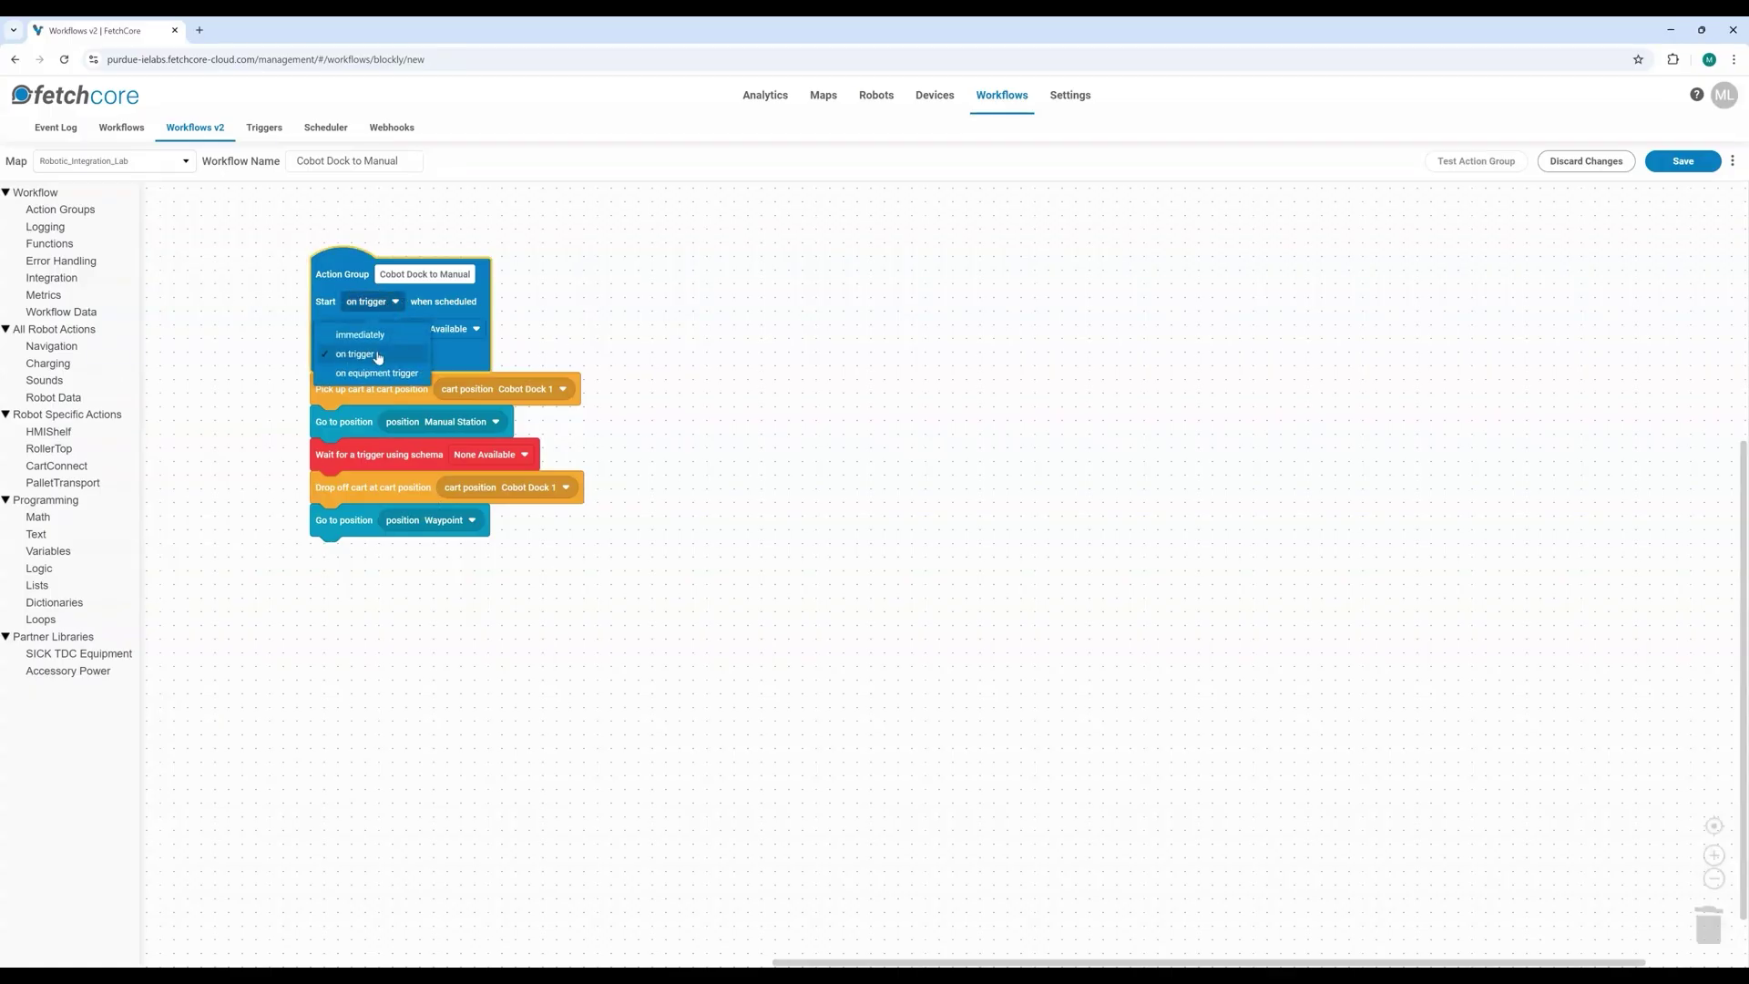
Step: Keep 'on trigger' as the start condition and switch to the Triggers page
{"action": "left_click", "coordinate": [378, 355]}
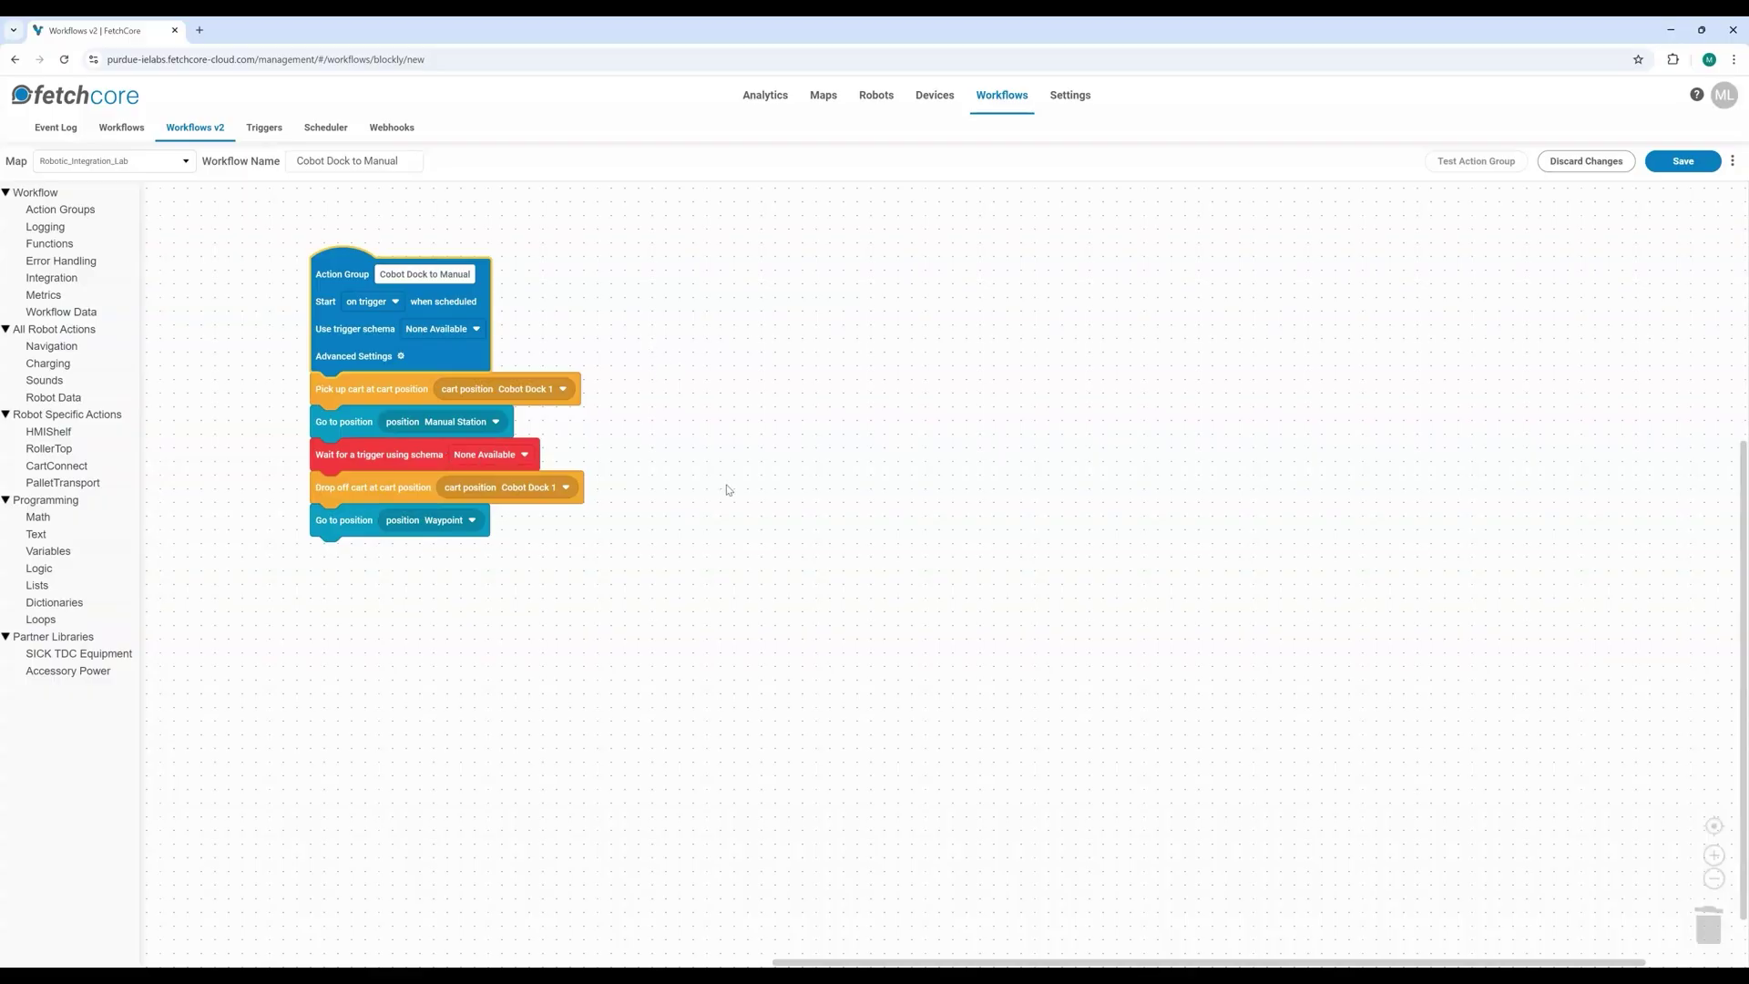
{"action": "left_click", "coordinate": [262, 130]}
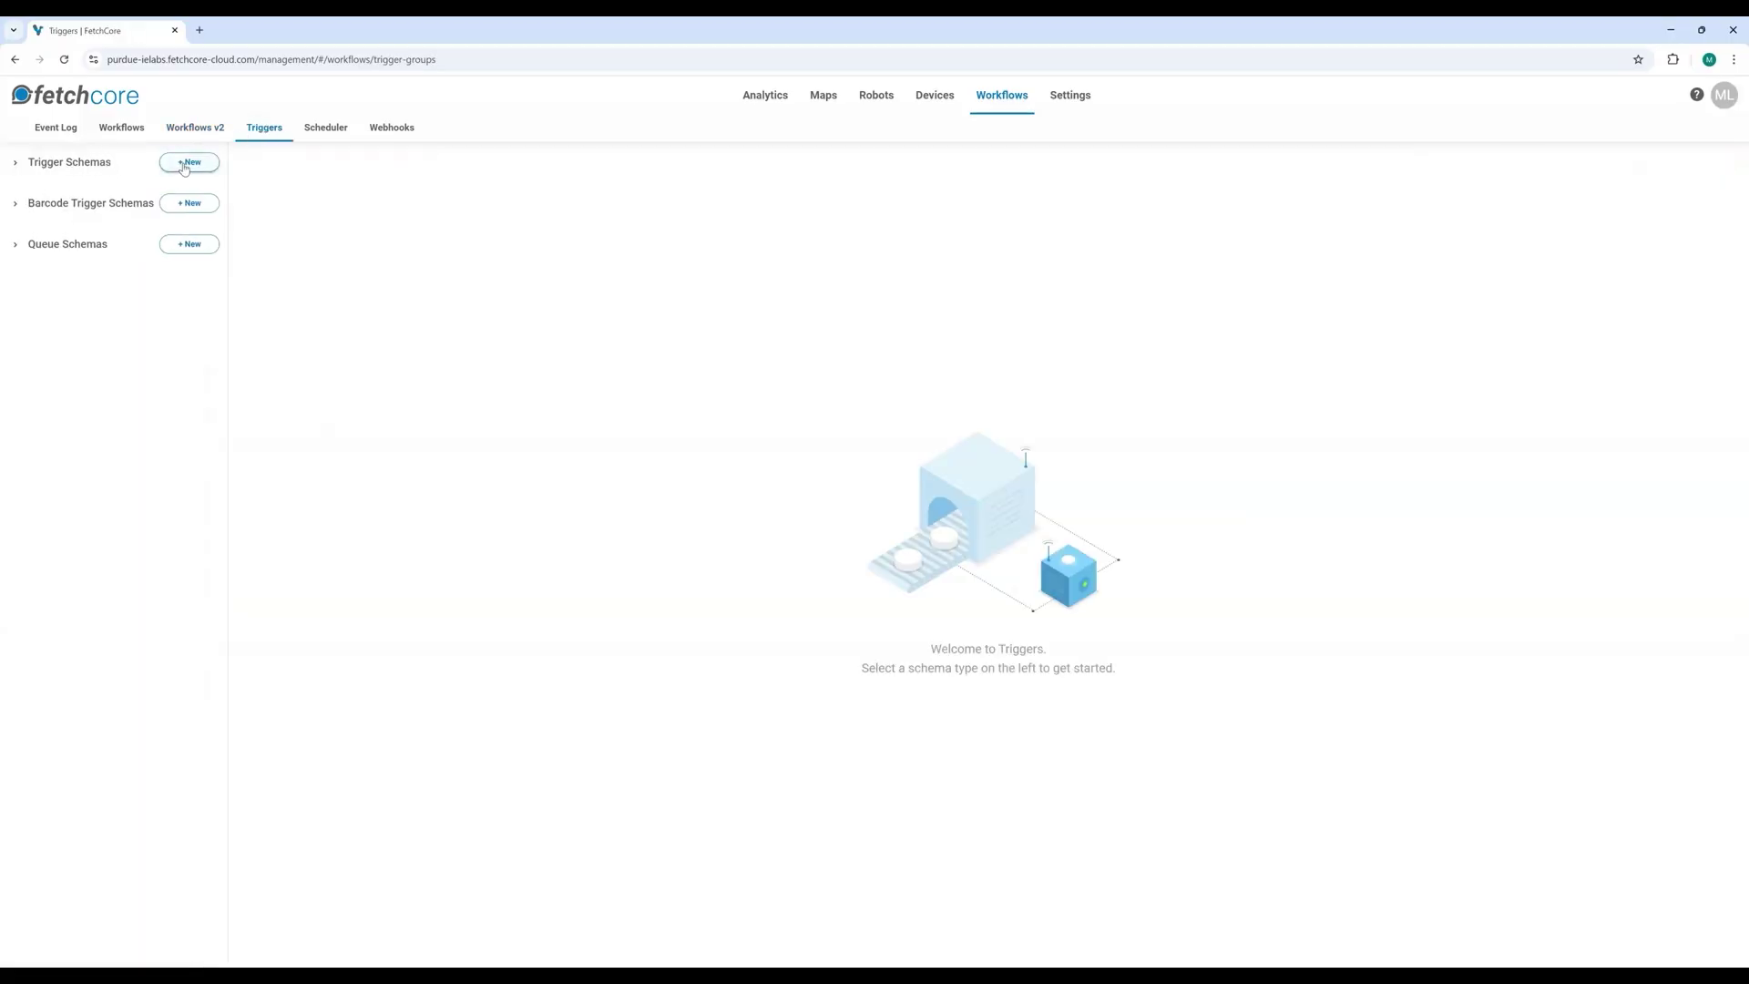
Step: Create and save a 'Dock to Manual' trigger schema on Robotic_Integration_Lab with a 'Dock to Manual' predefined trigger
{"action": "left_click", "coordinate": [184, 164]}
{"action": "left_click", "coordinate": [558, 218]}
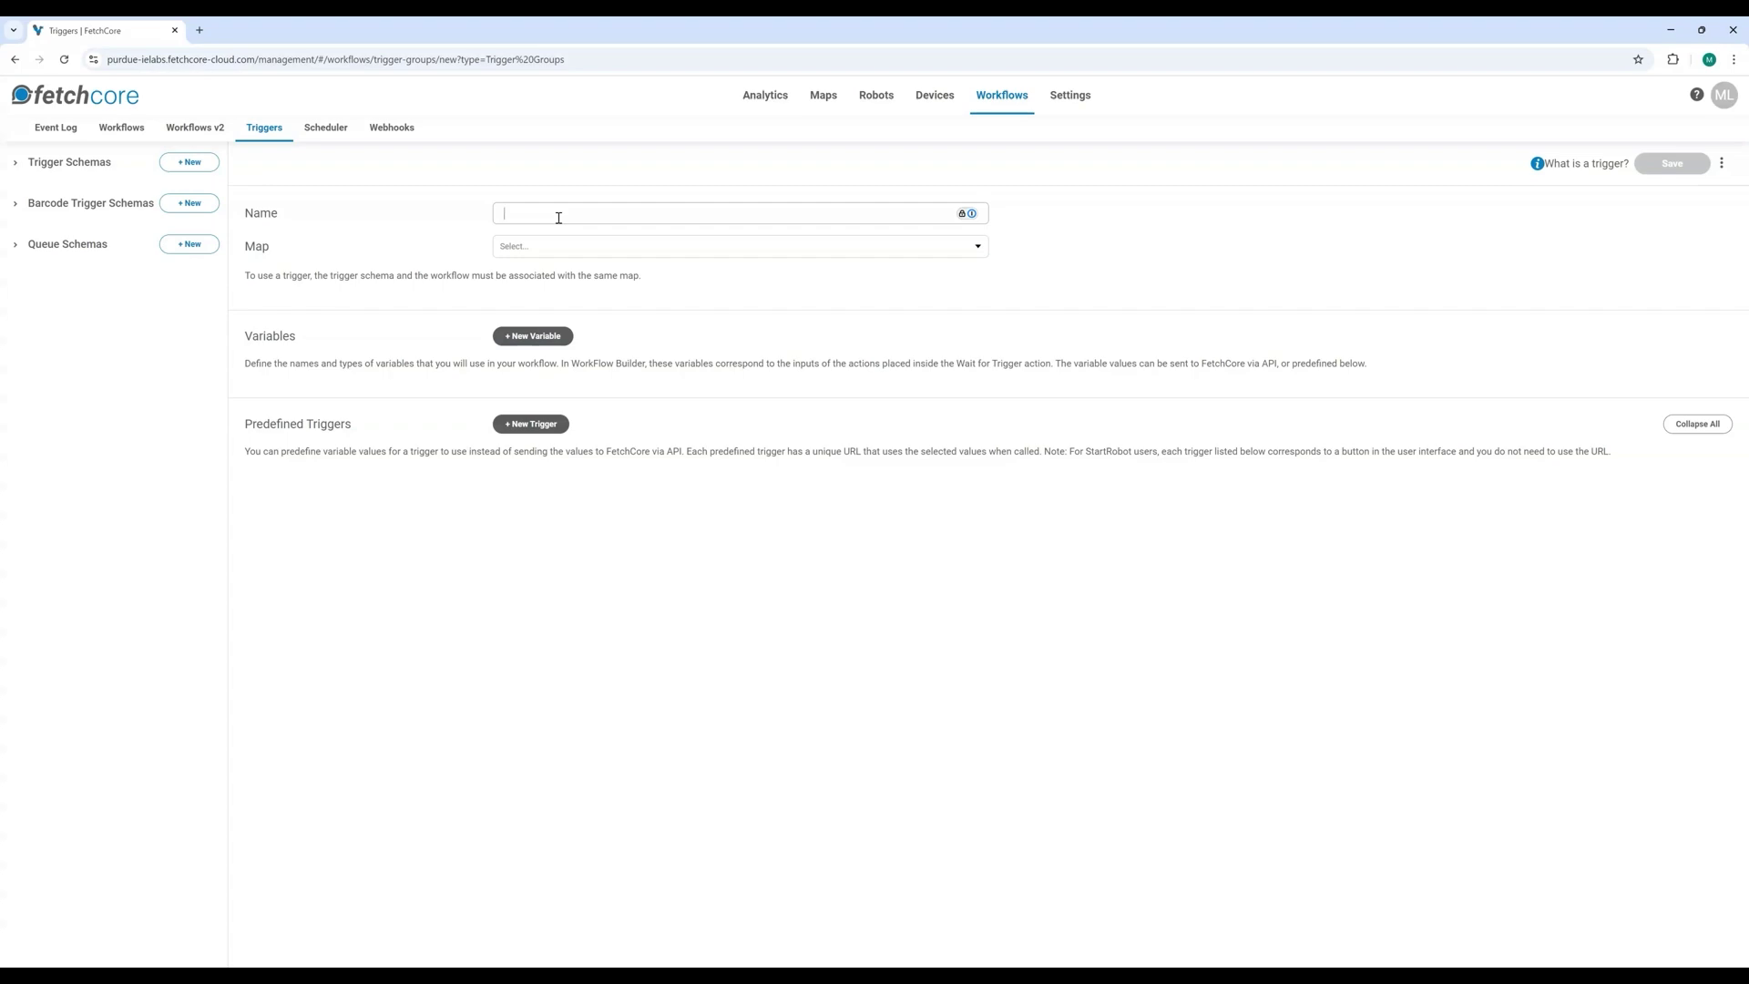
{"action": "type", "text": "Dock"}
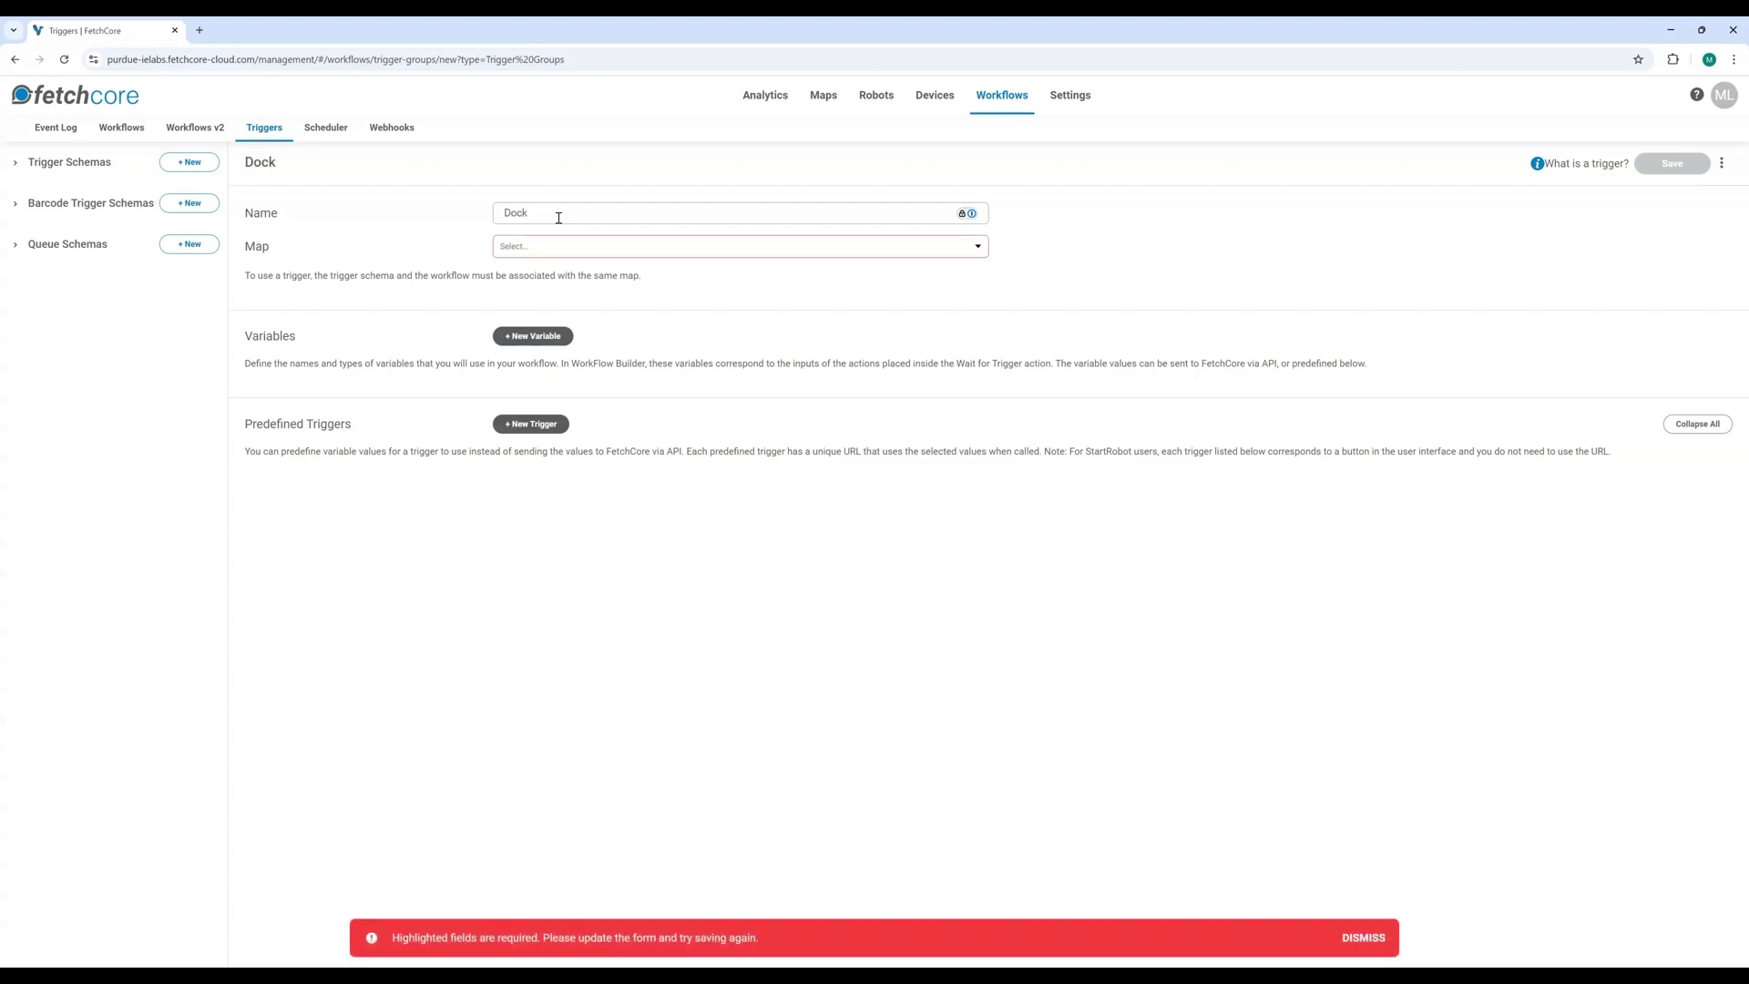
{"action": "type", "text": " to Manuak"}
{"action": "left_click", "coordinate": [538, 245]}
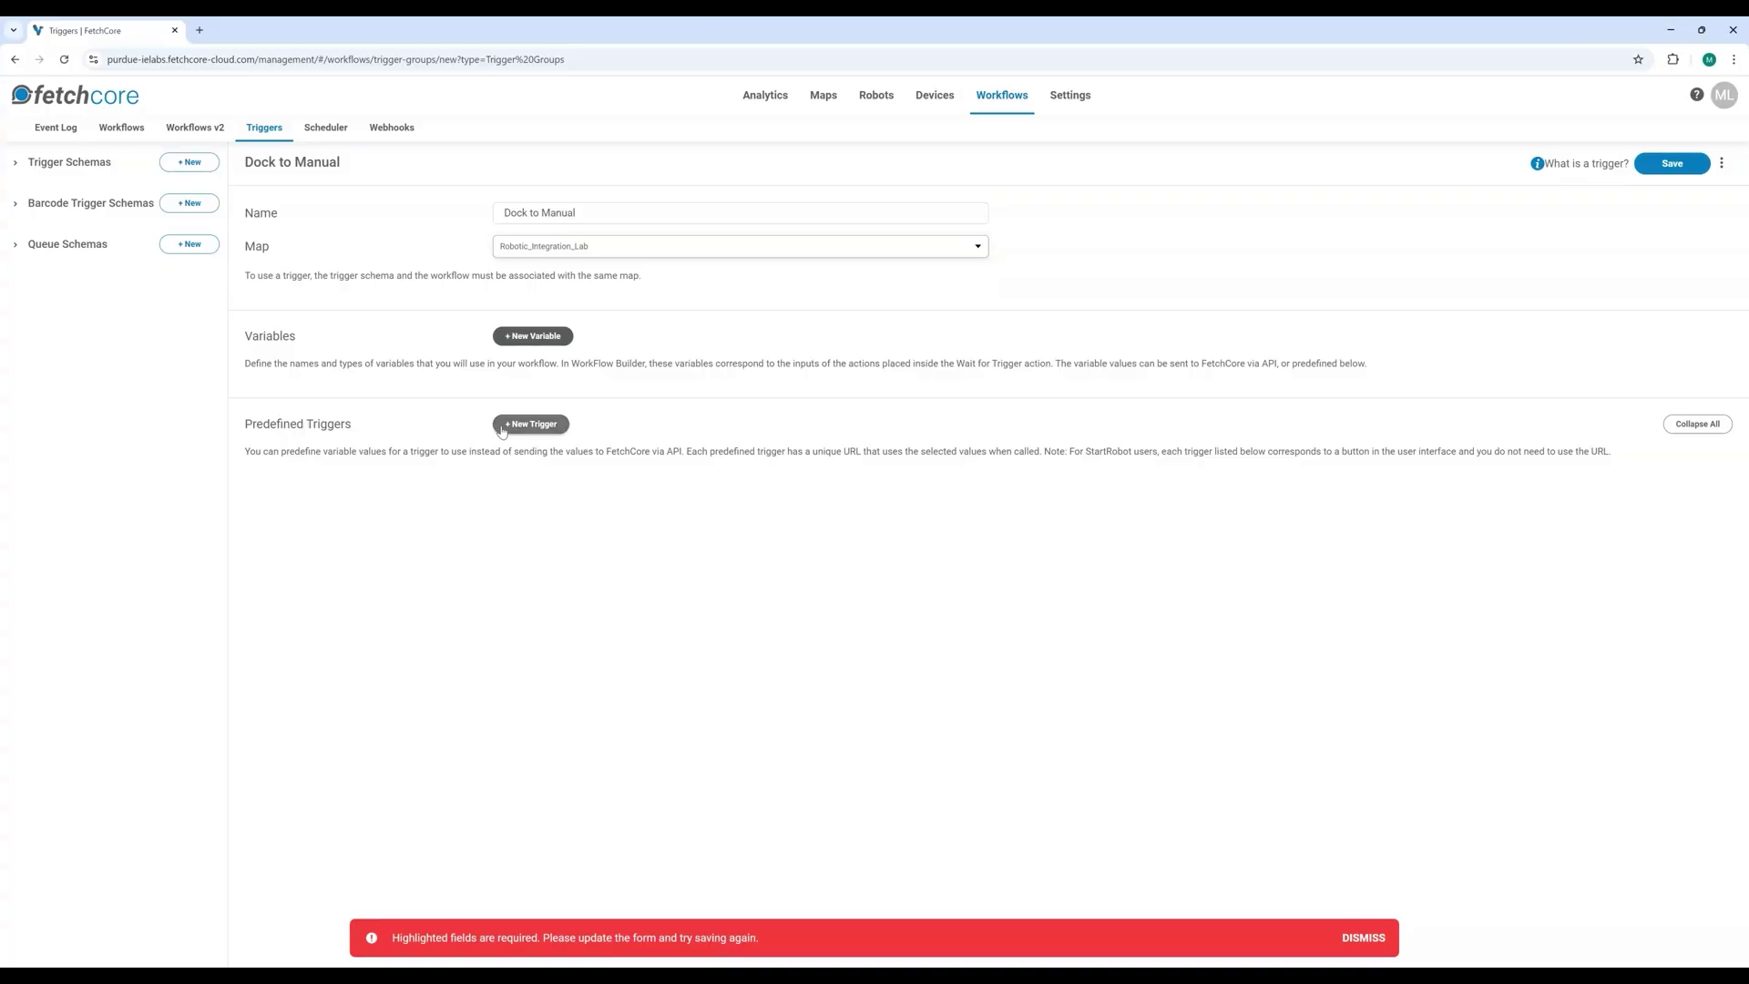
{"action": "left_click", "coordinate": [529, 430]}
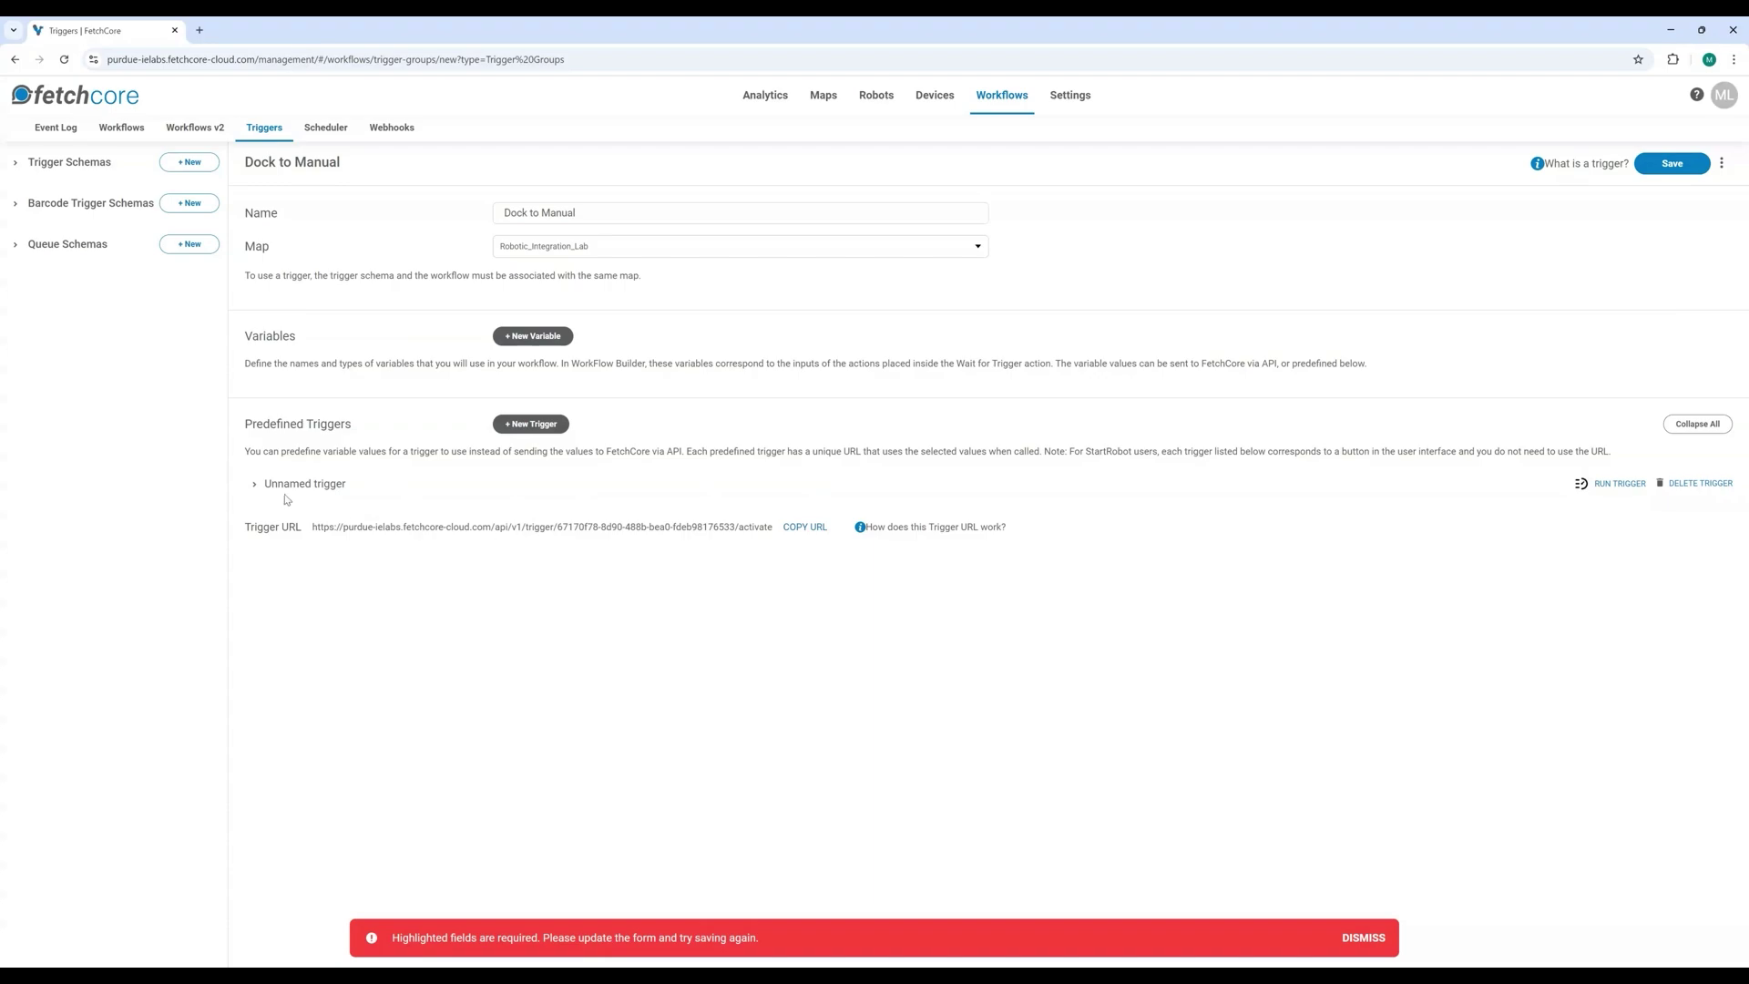
{"action": "left_click", "coordinate": [251, 485]}
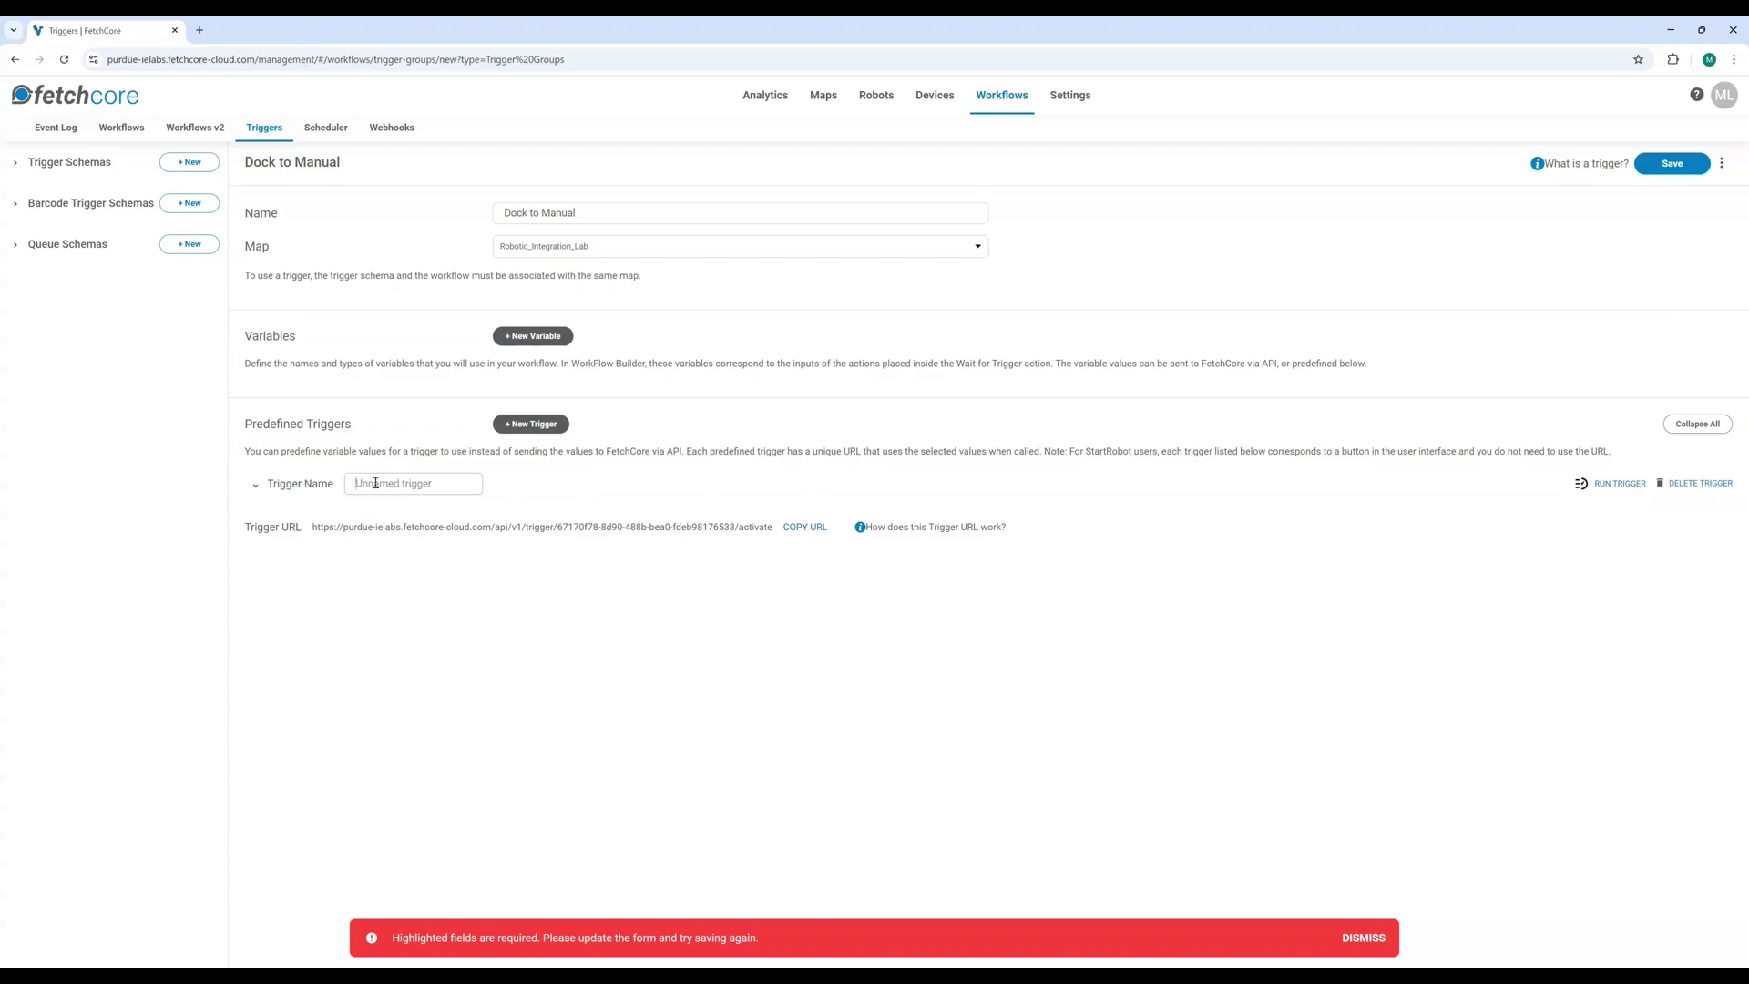
{"action": "type", "text": "Dock to Manual"}
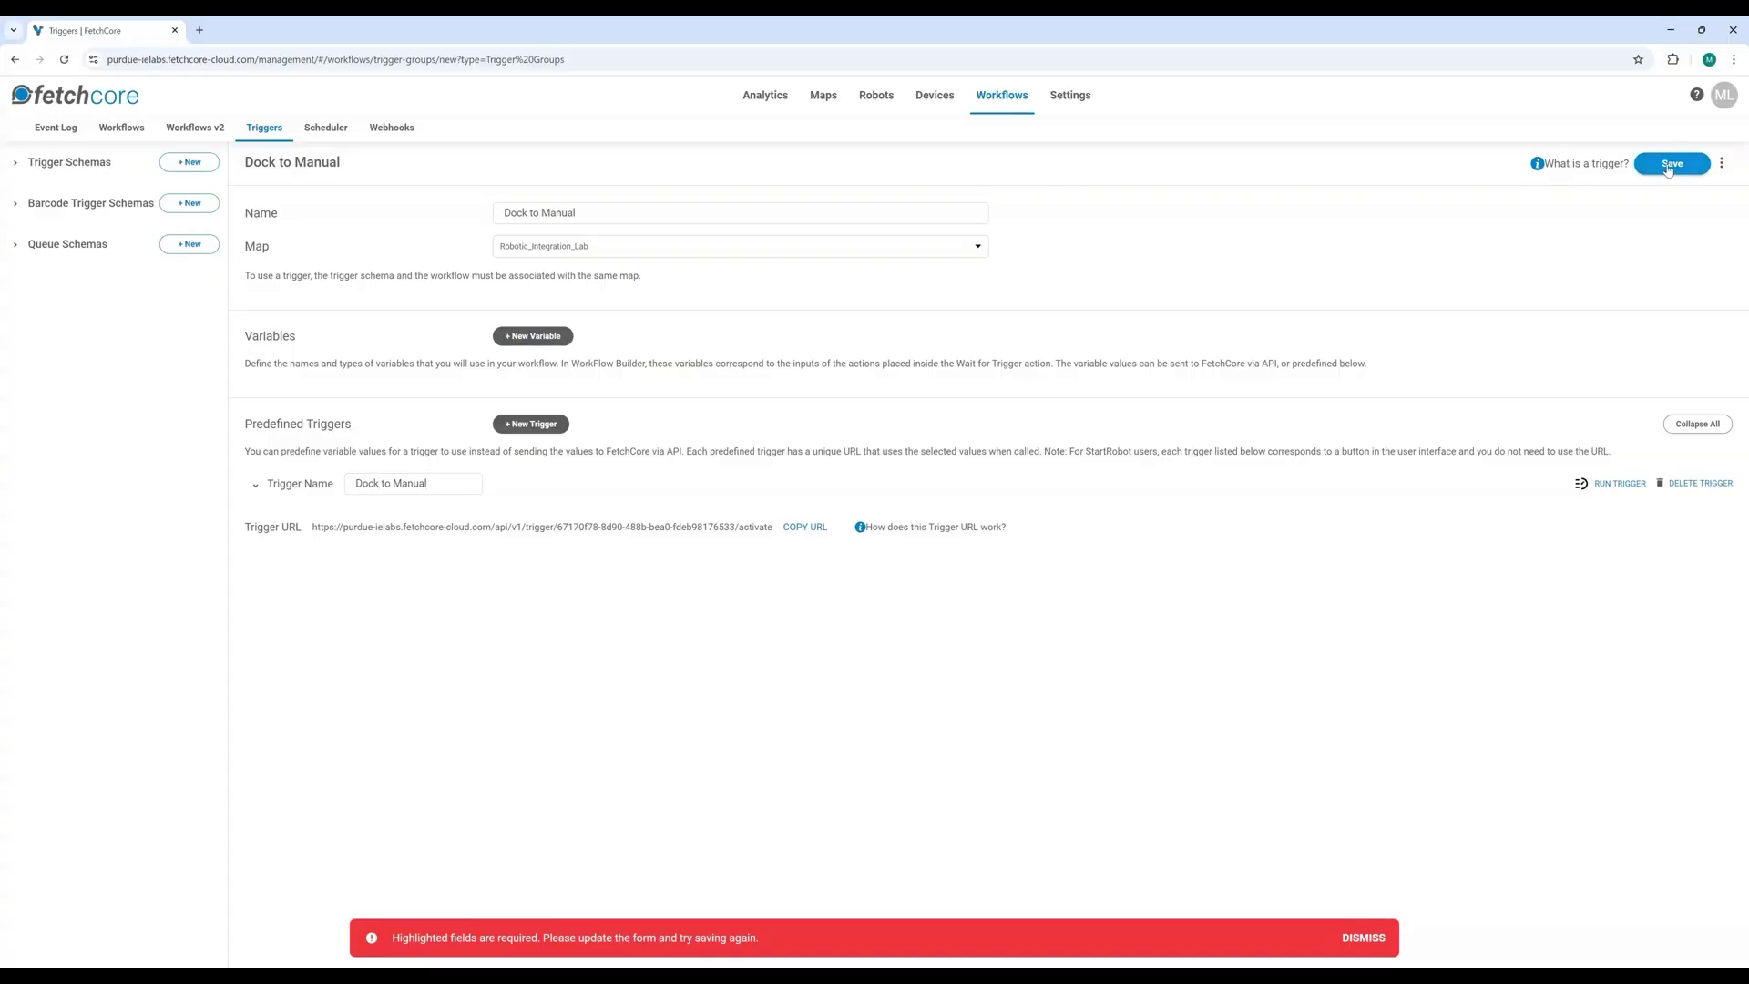
{"action": "left_click", "coordinate": [1668, 167]}
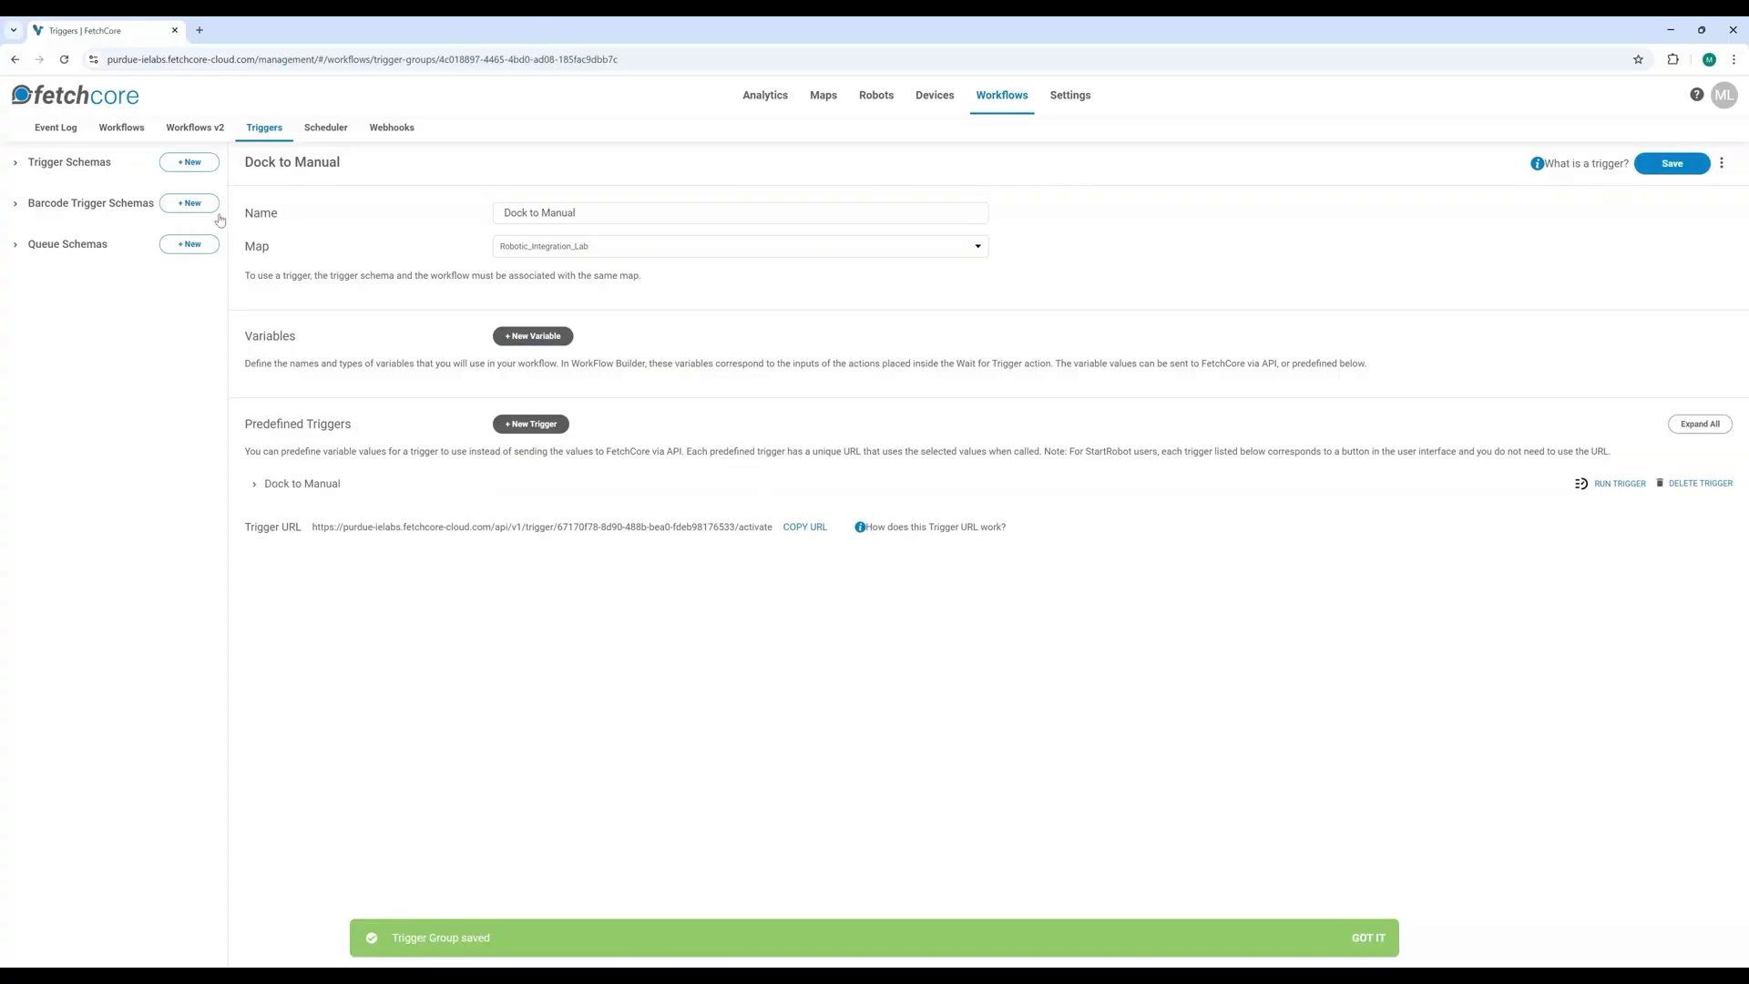
{"action": "left_click", "coordinate": [199, 169]}
Step: Create and save a 'Manual to Dock' trigger schema on Robotic_Integration_Lab with a 'Manual to Dock' predefined trigger
{"action": "left_click", "coordinate": [630, 215]}
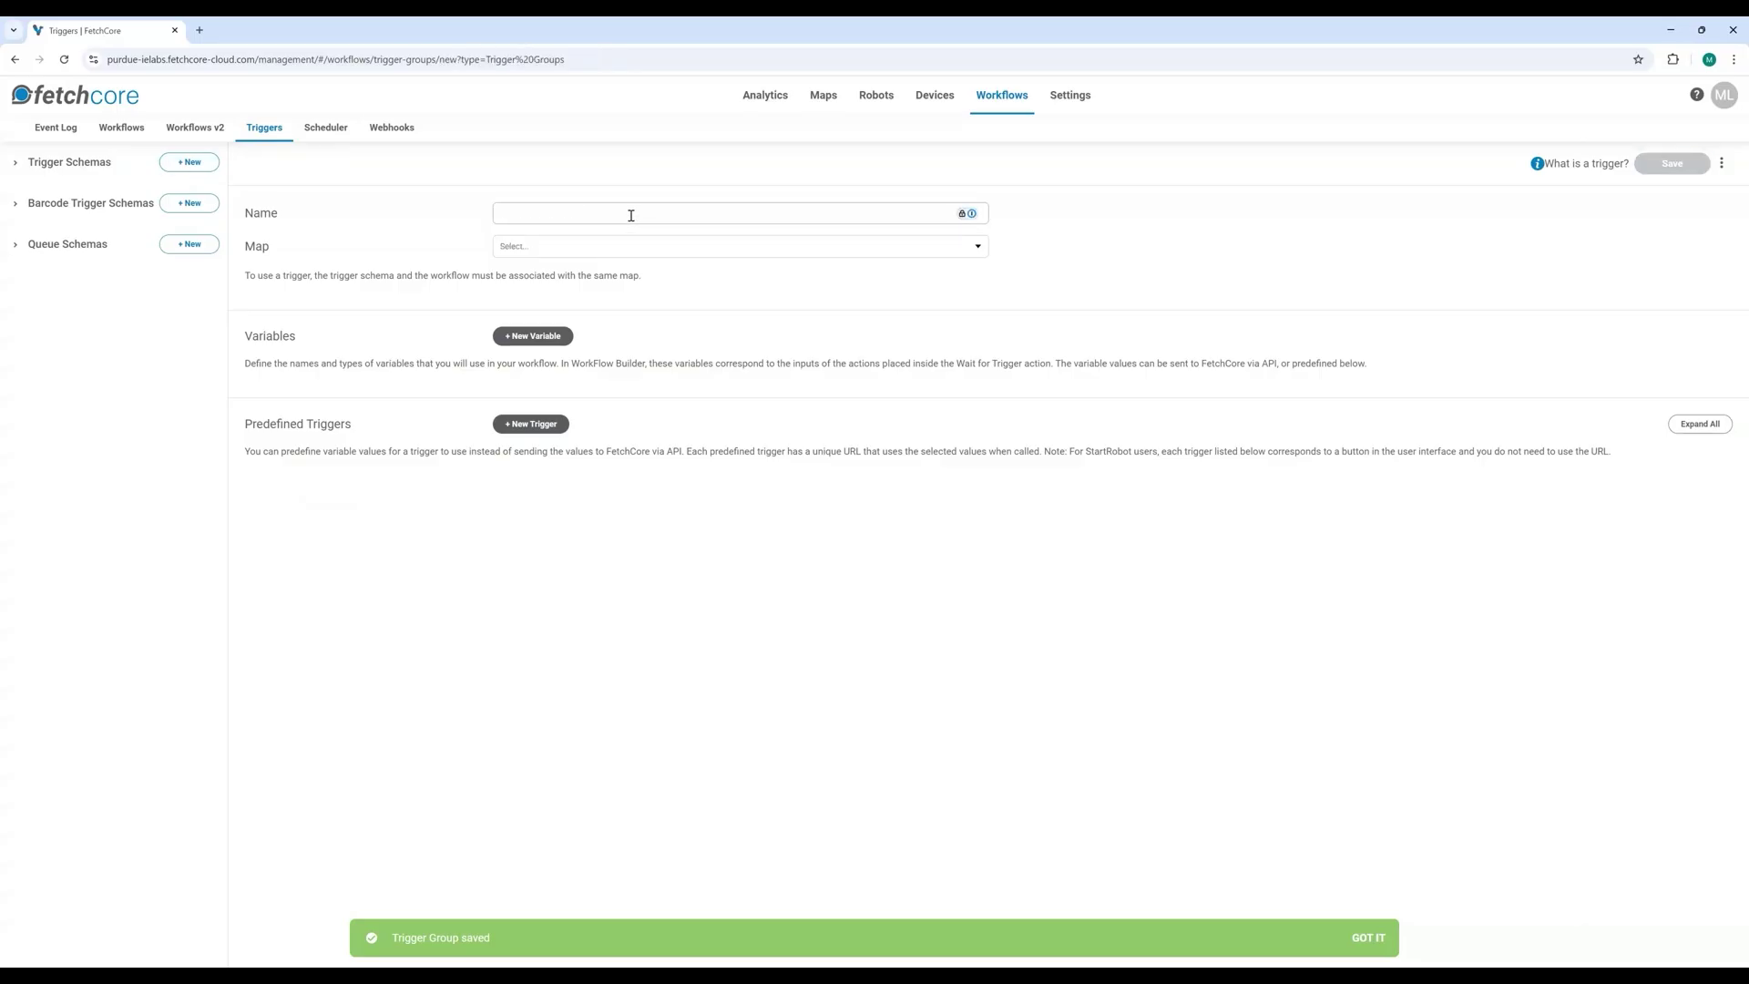
{"action": "type", "text": "Manual to Dock"}
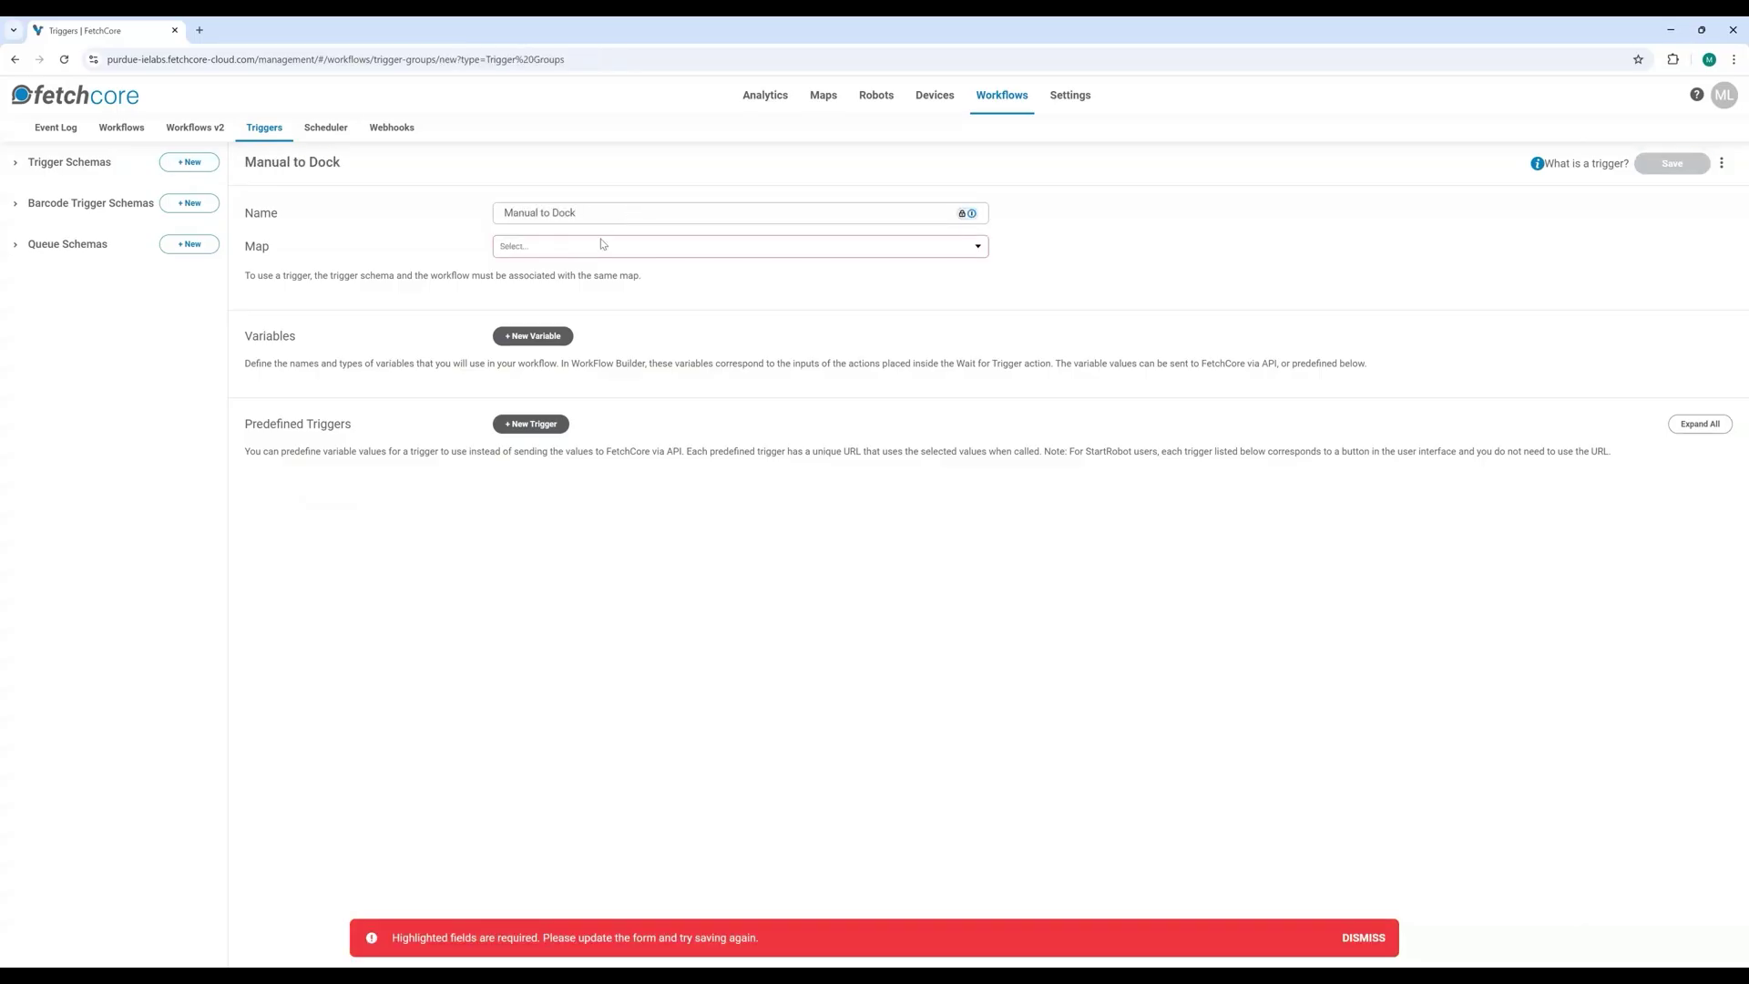
{"action": "left_click", "coordinate": [601, 246]}
{"action": "left_click", "coordinate": [554, 297]}
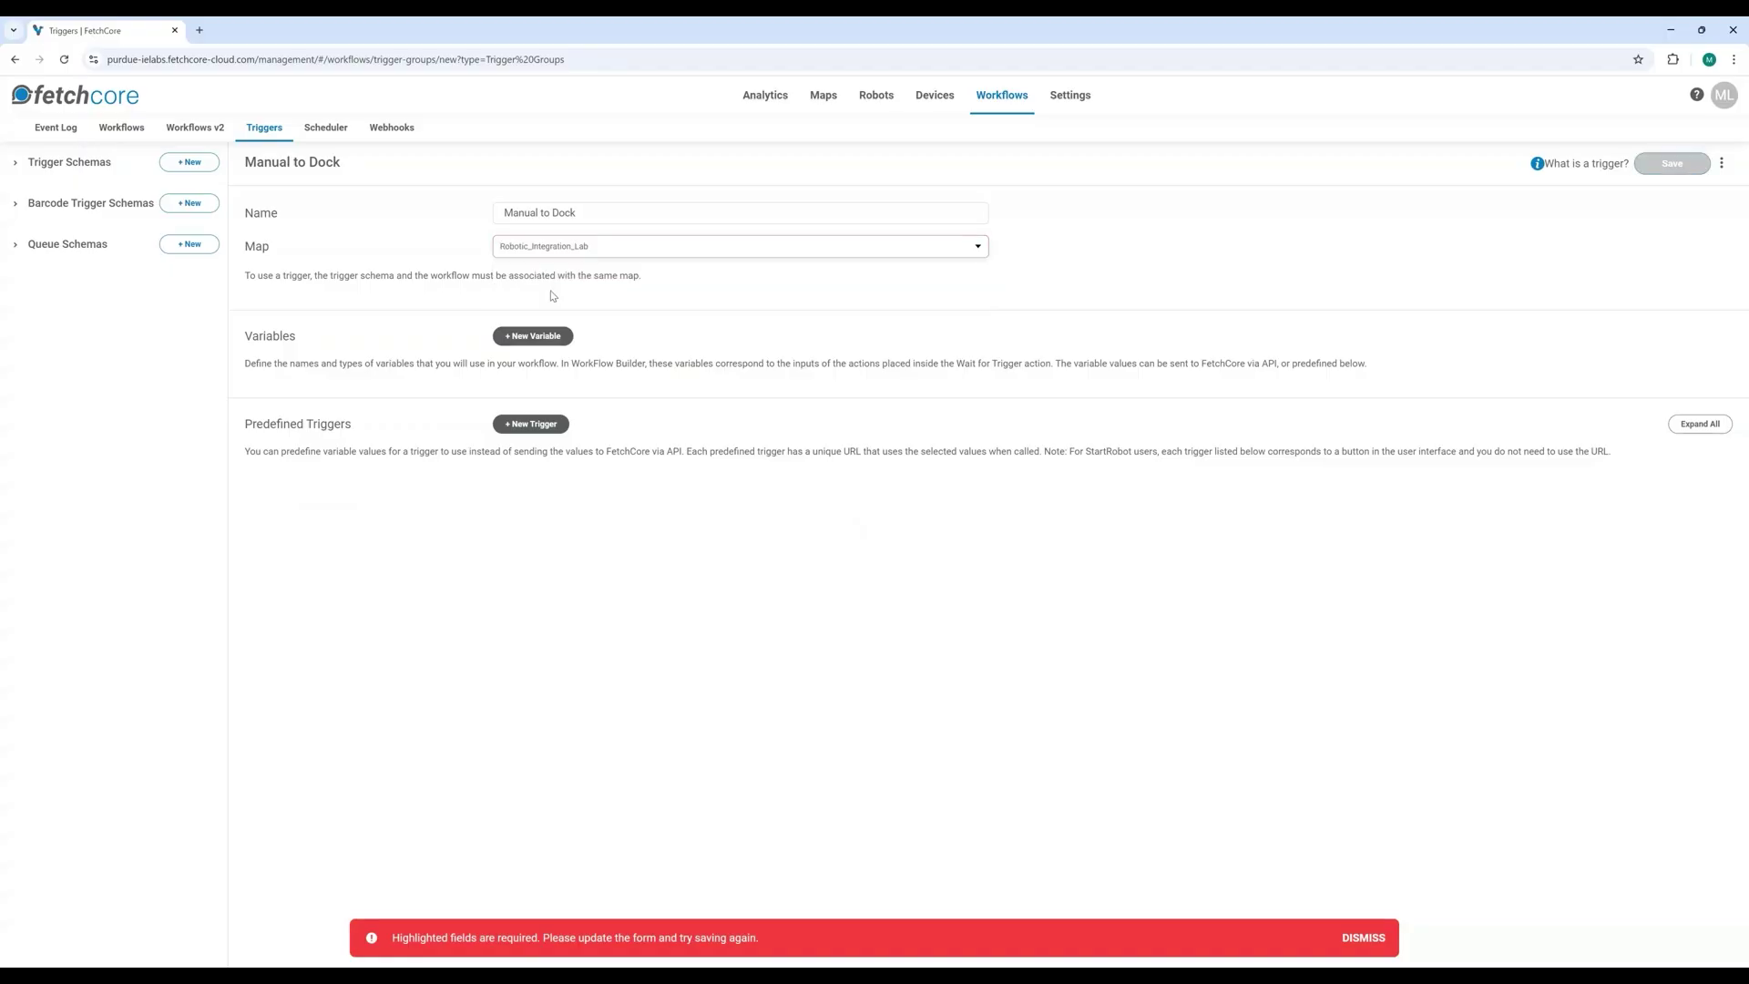
{"action": "left_click", "coordinate": [532, 425]}
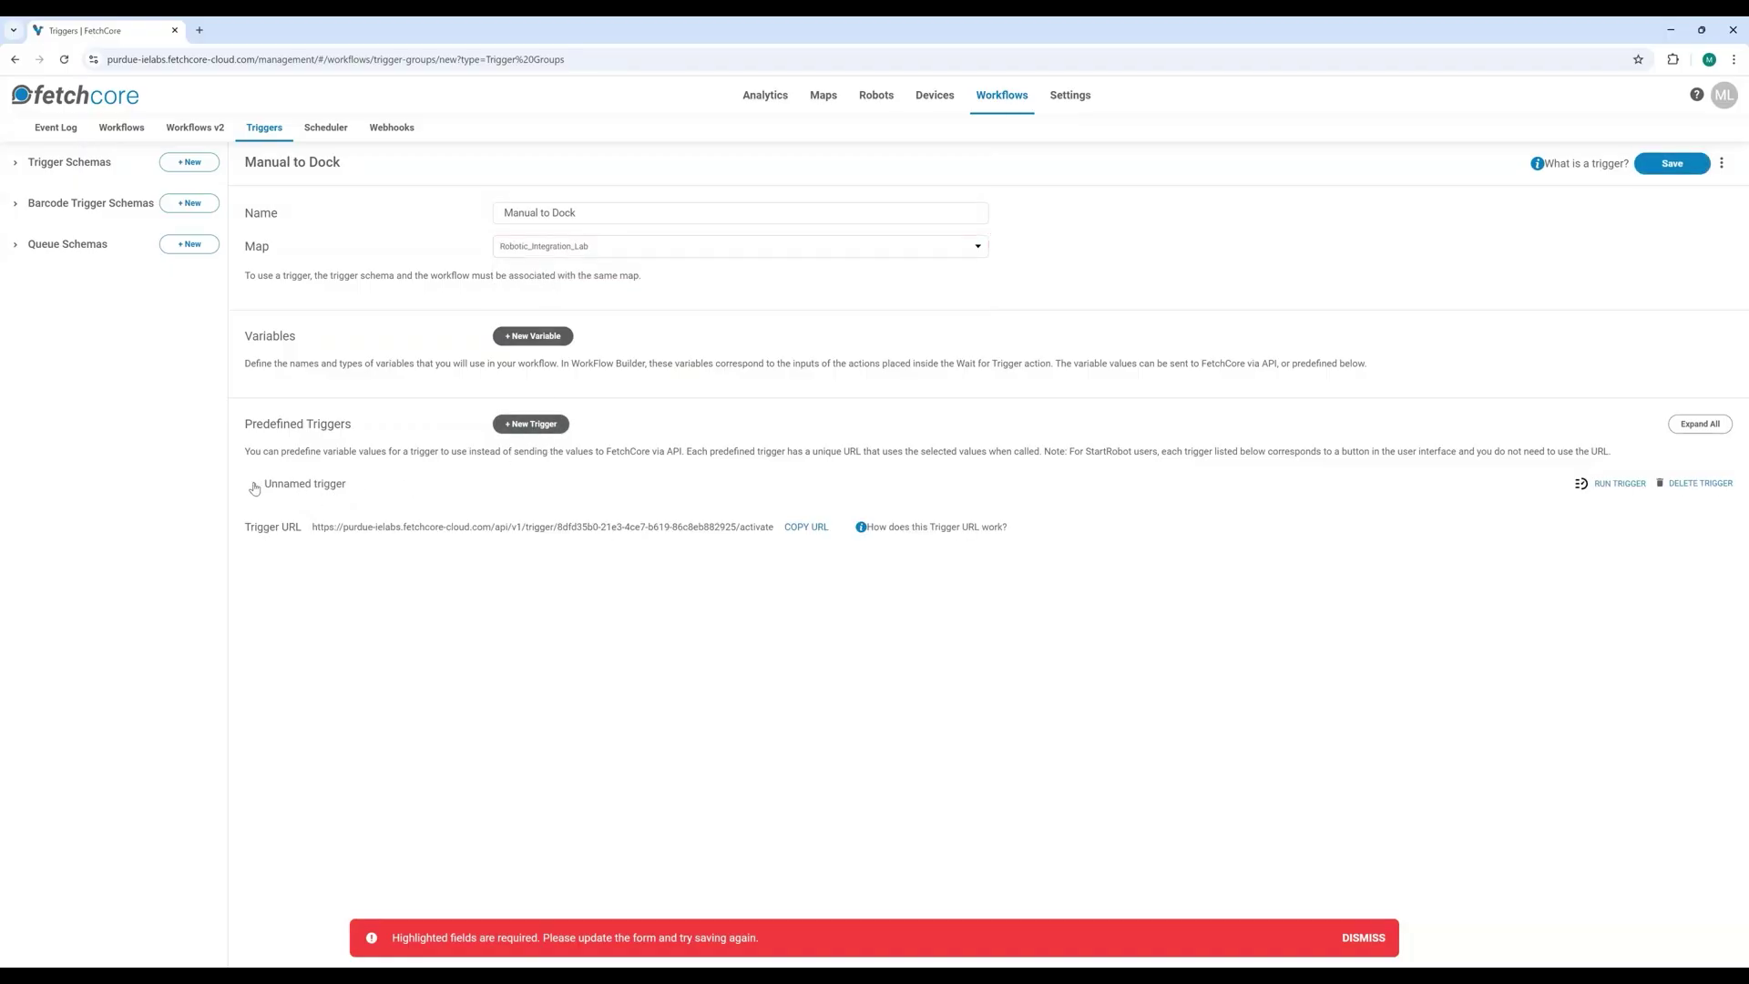
{"action": "left_click", "coordinate": [387, 487]}
{"action": "type", "text": "Man"}
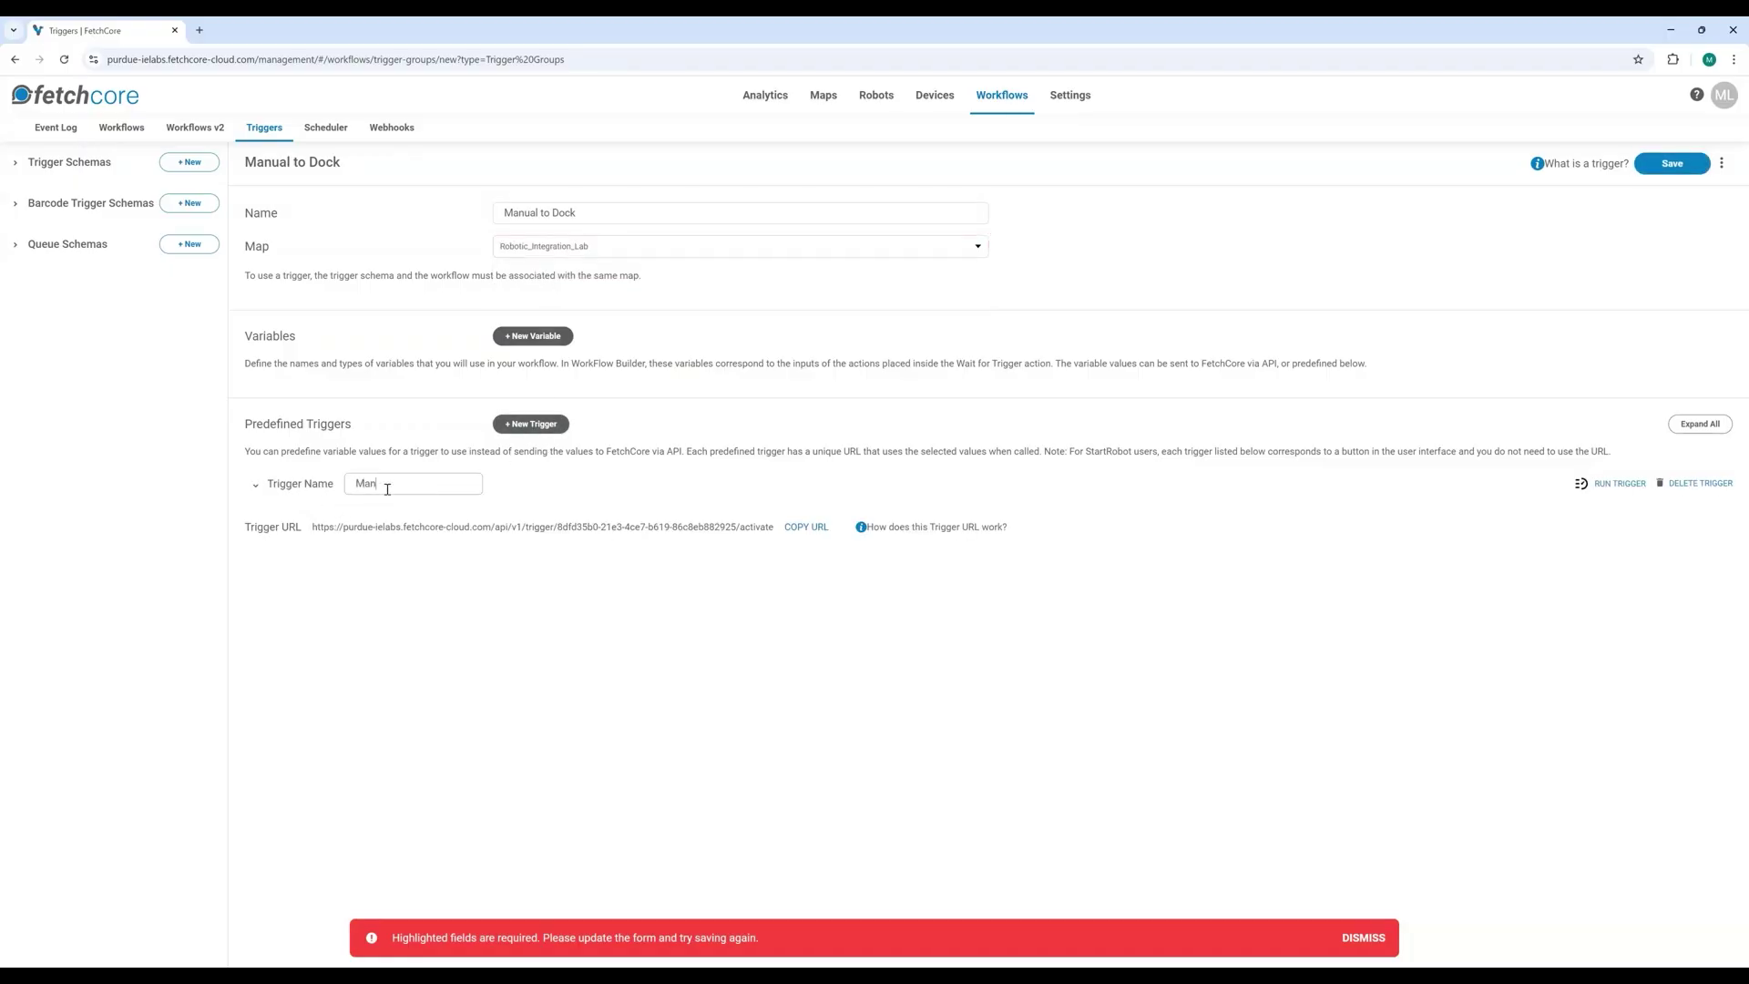
{"action": "type", "text": "ual to Dock"}
{"action": "left_click", "coordinate": [1086, 679]}
{"action": "left_click", "coordinate": [1671, 164]}
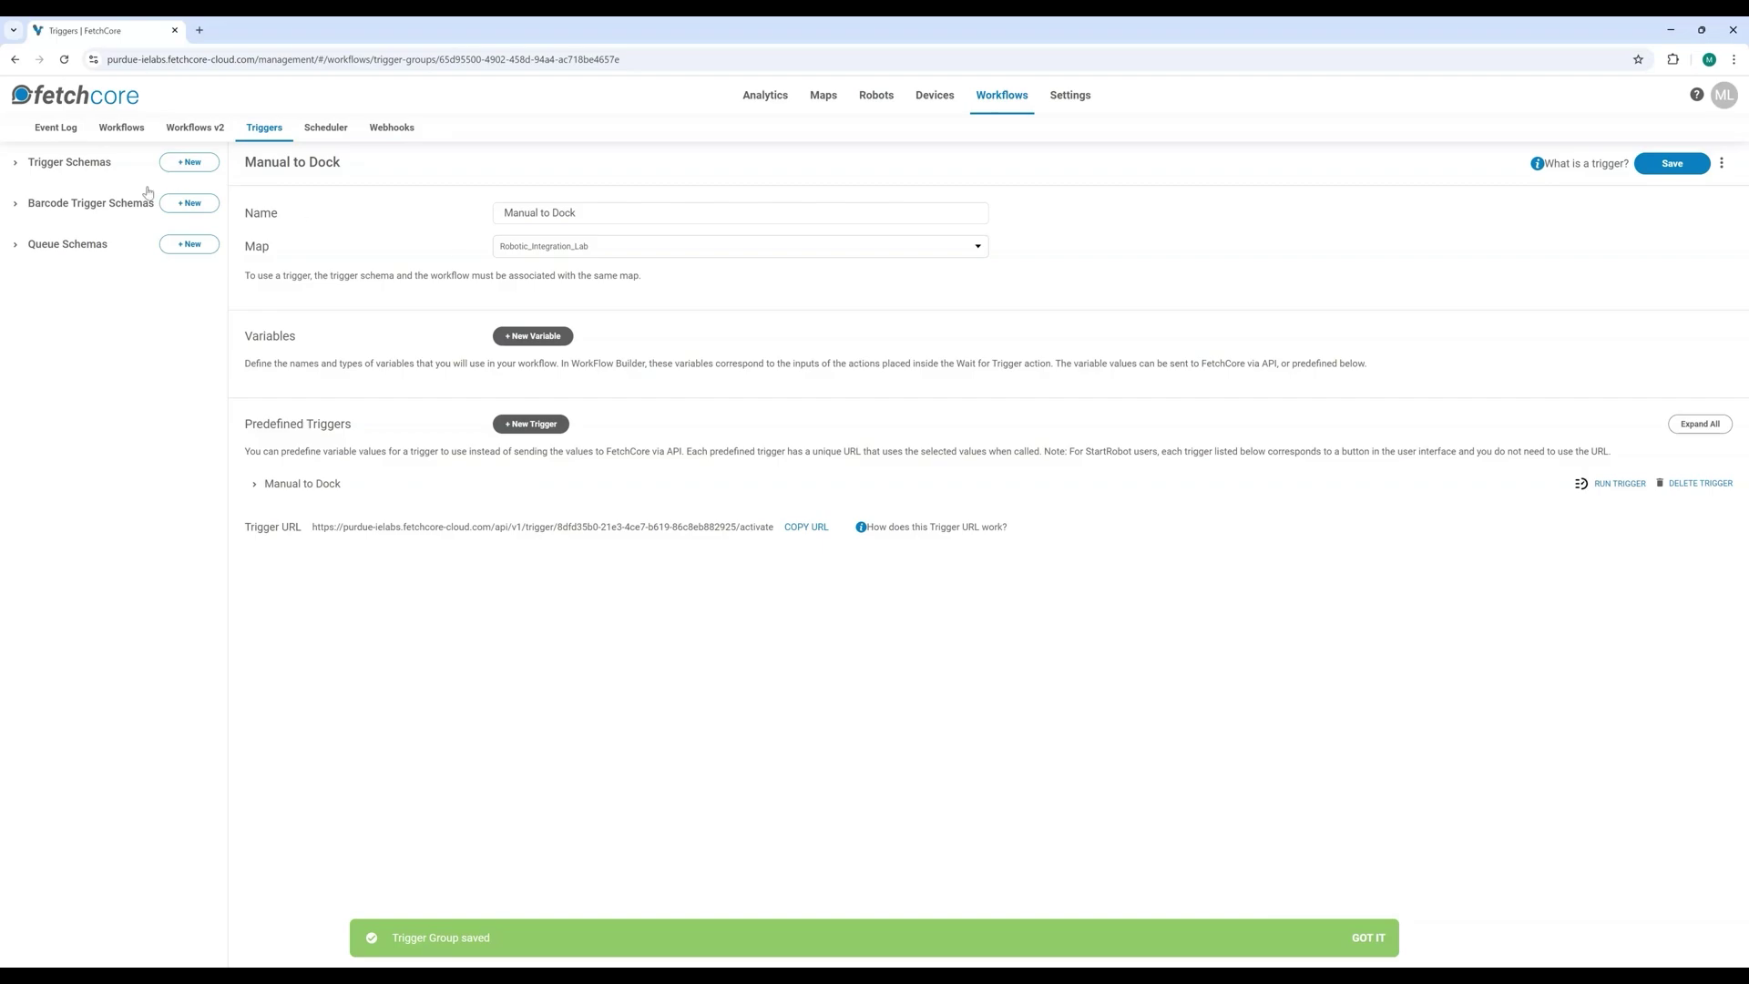
{"action": "left_click", "coordinate": [206, 128]}
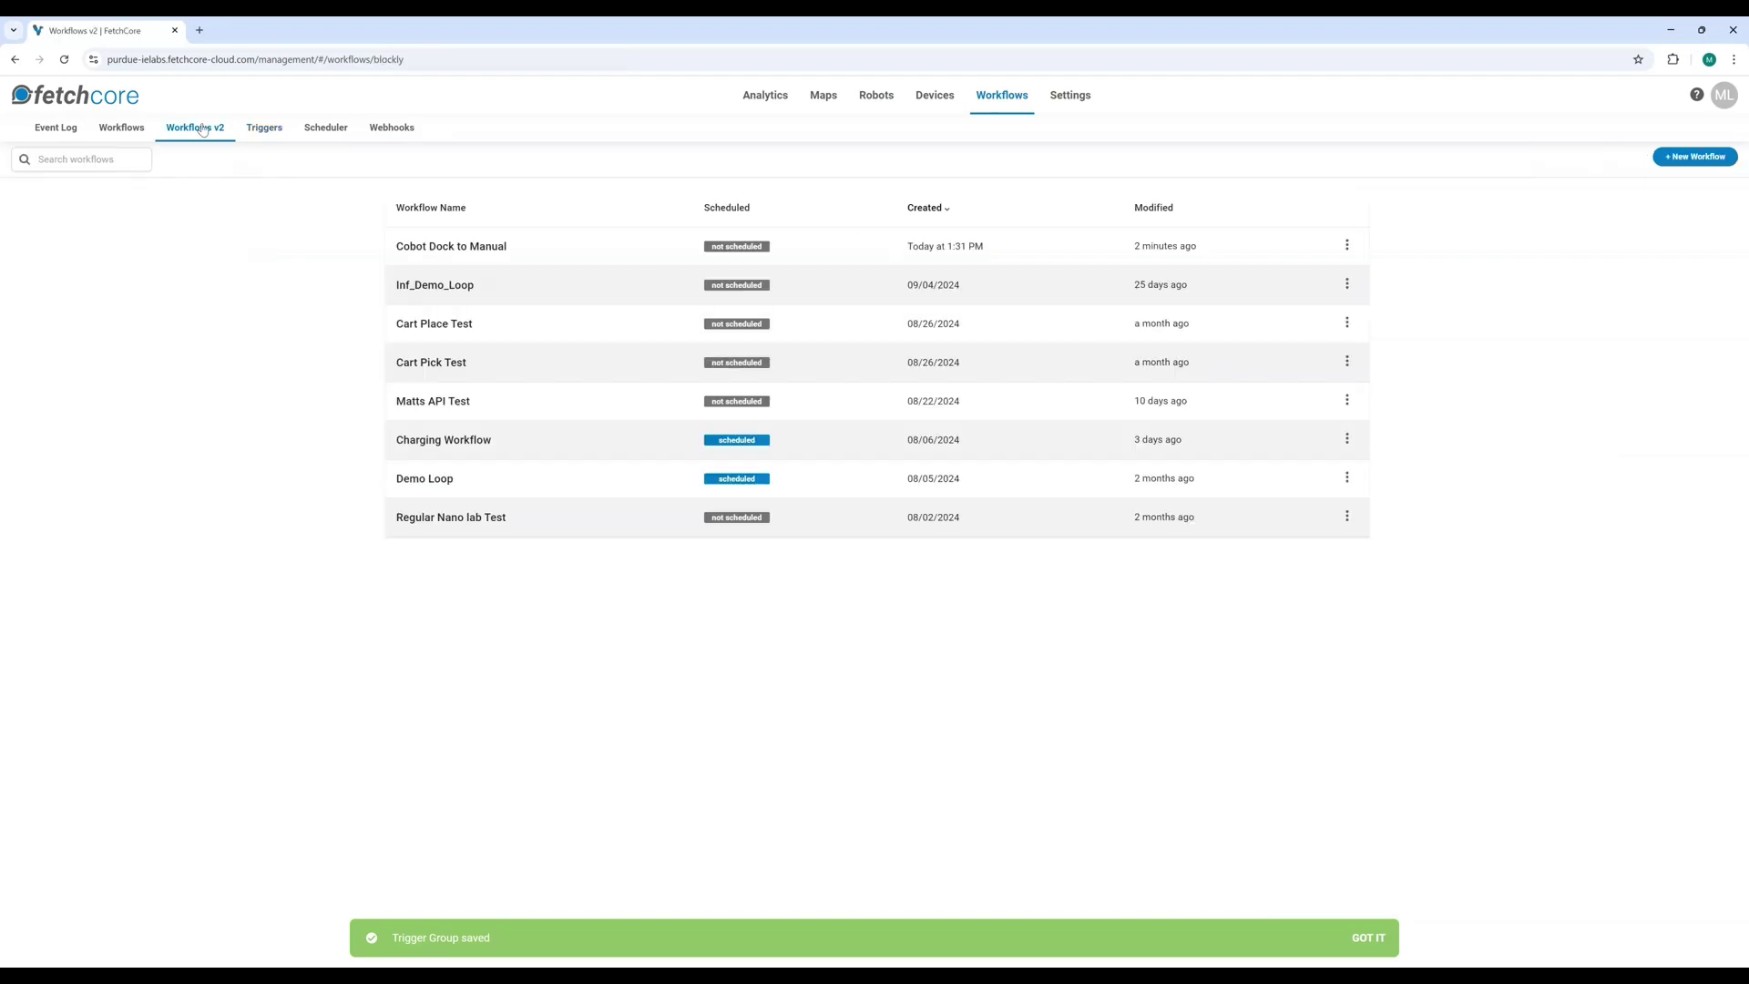
Step: In Cobot Dock to Manual, keep Dock to Manual as start schema, set the wait step to Manual to Dock, and save
{"action": "left_click", "coordinate": [428, 246]}
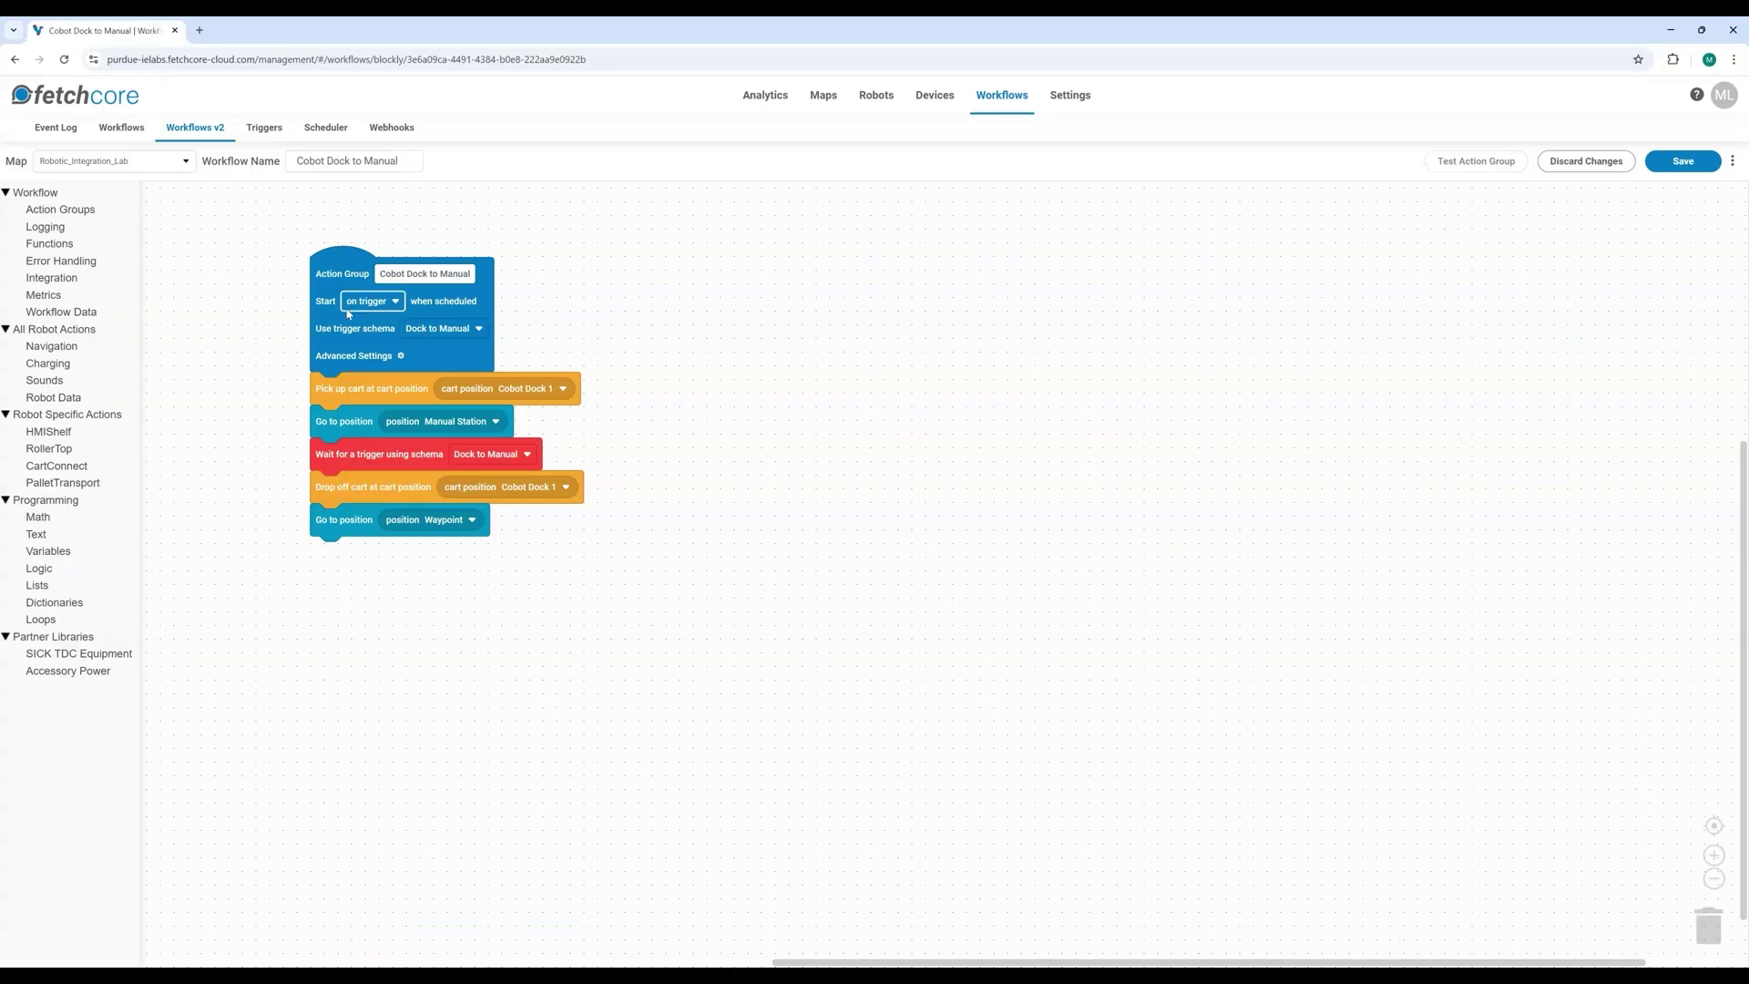
{"action": "left_click", "coordinate": [421, 330]}
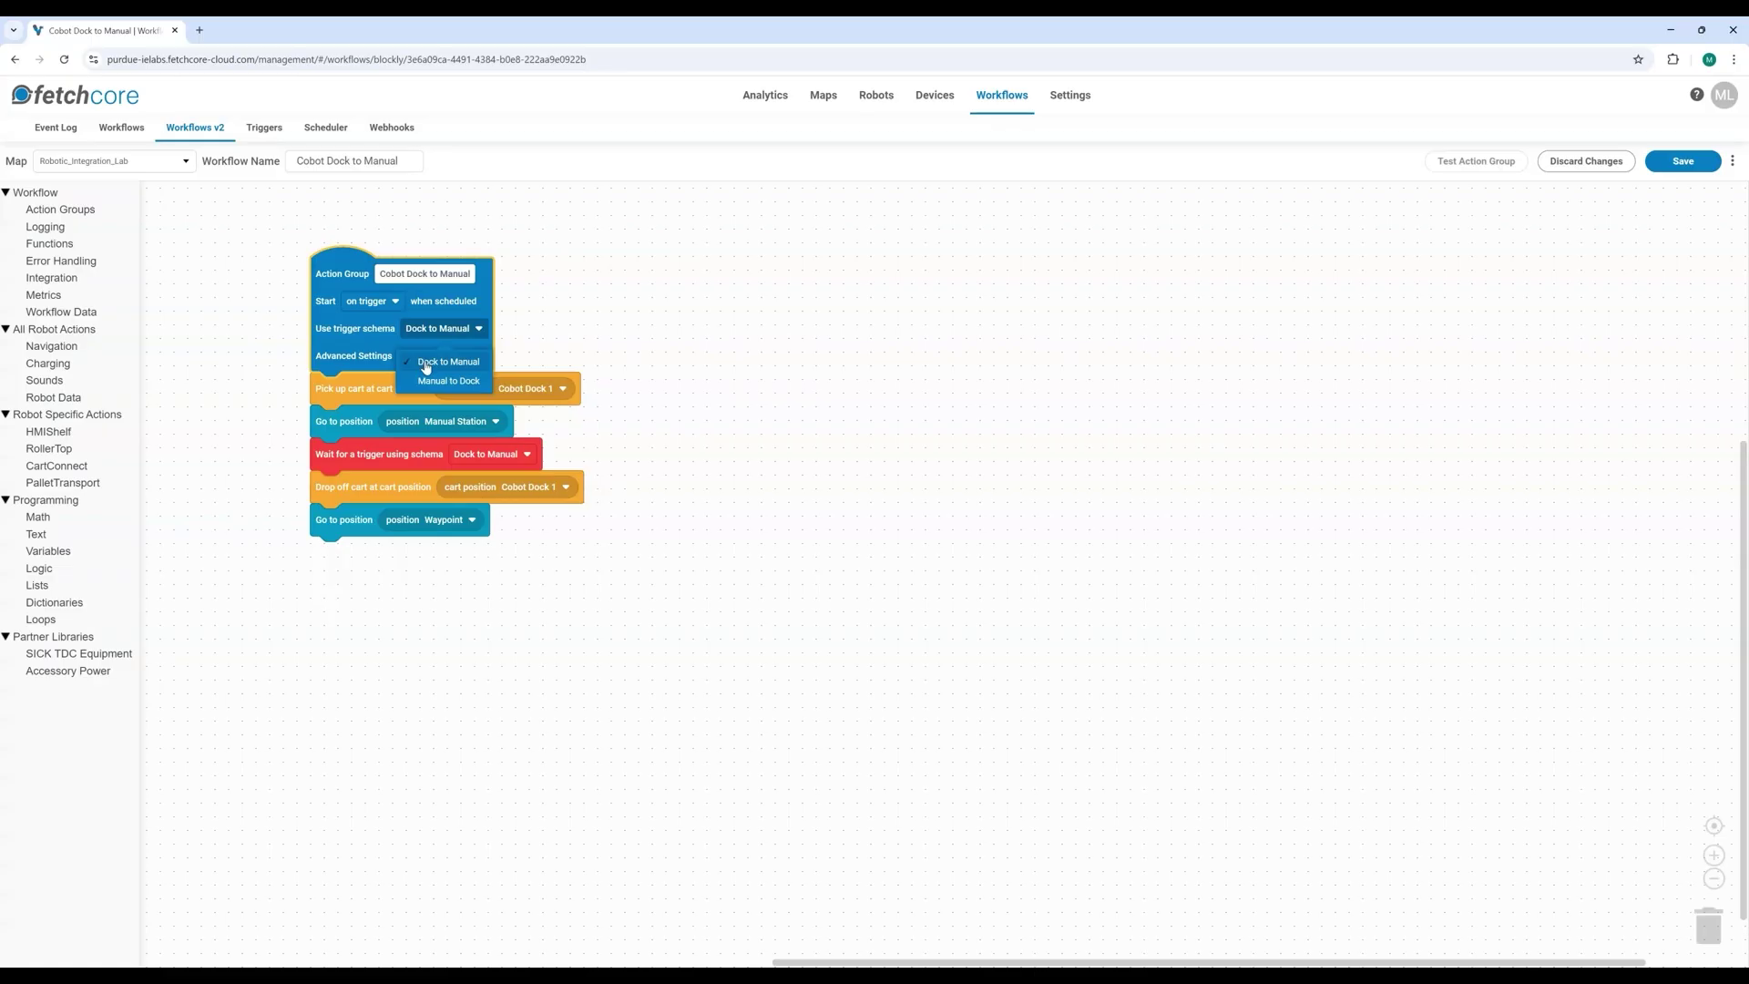
{"action": "left_click", "coordinate": [421, 368]}
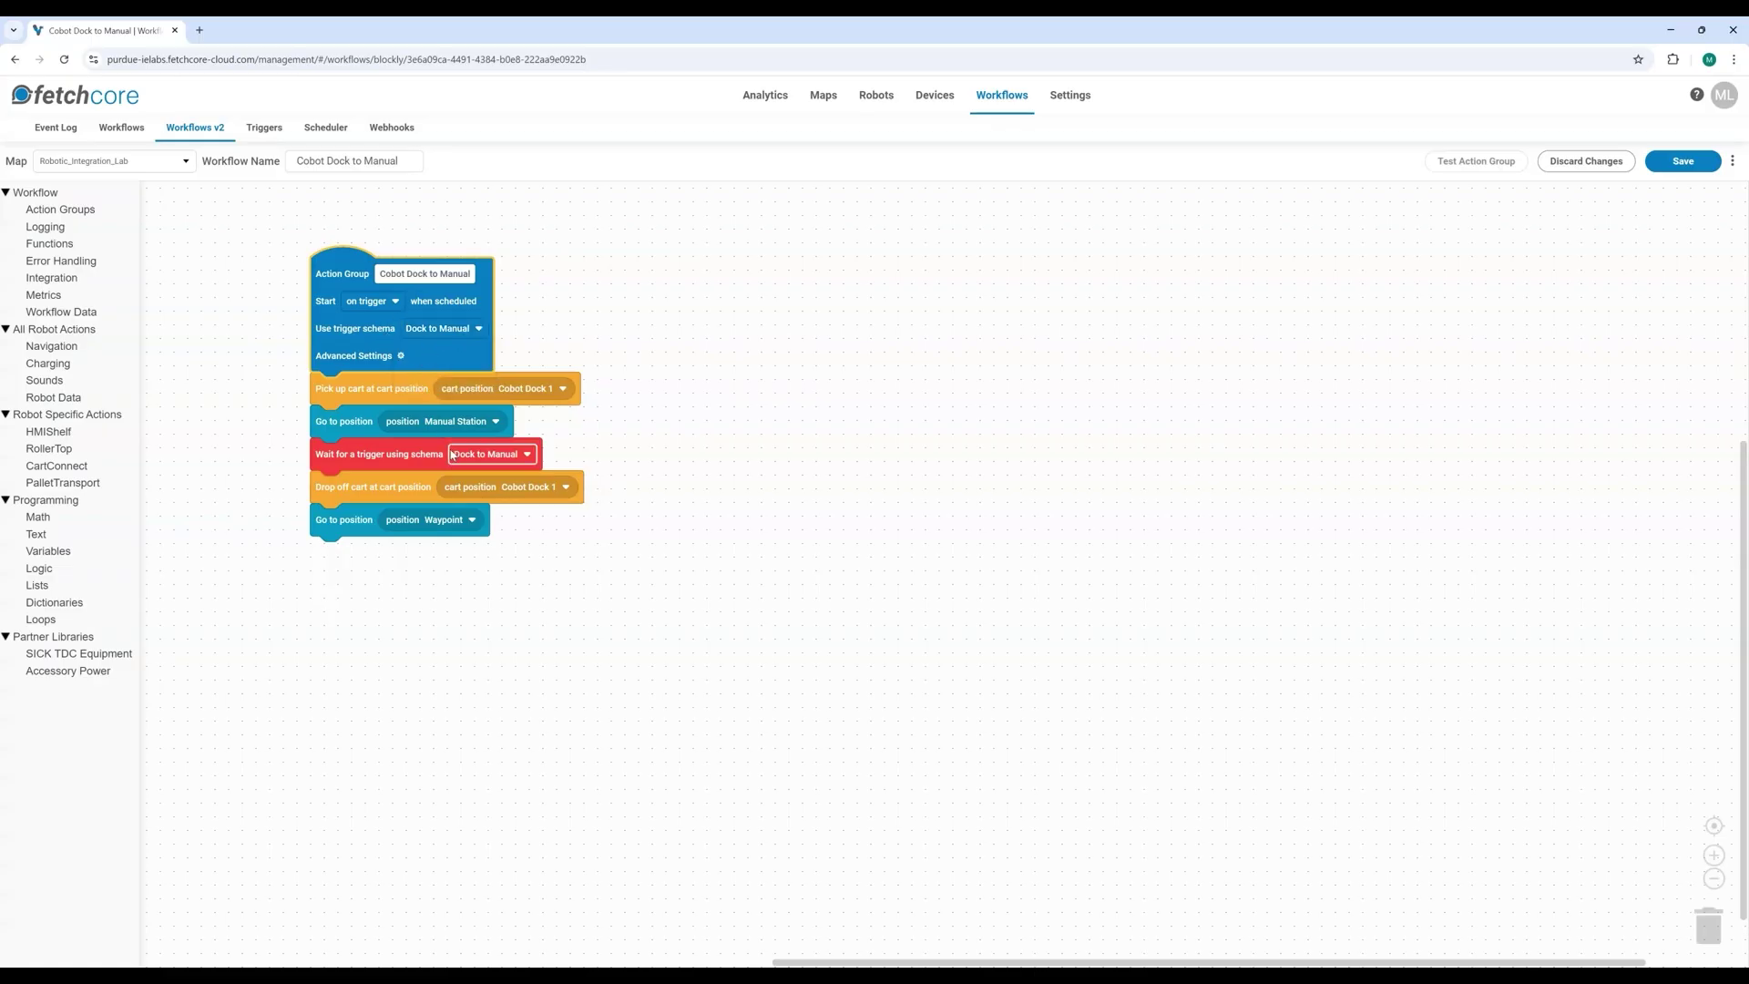
{"action": "left_click", "coordinate": [492, 453]}
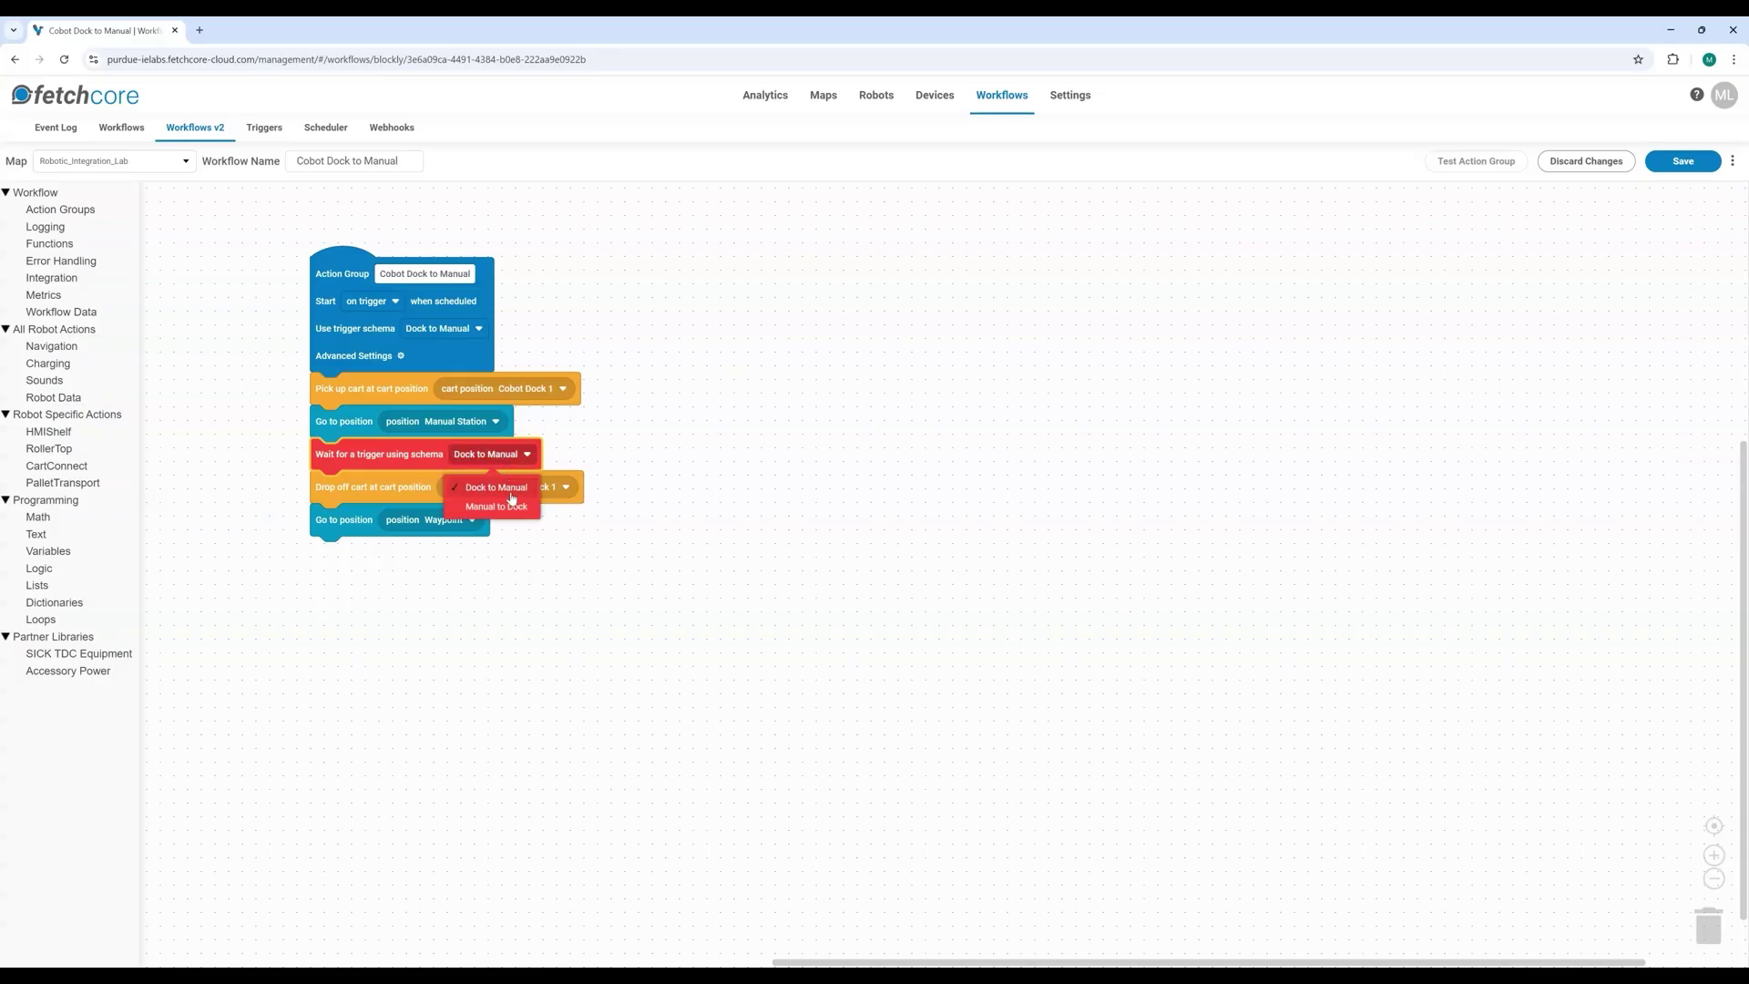
{"action": "left_click", "coordinate": [510, 498]}
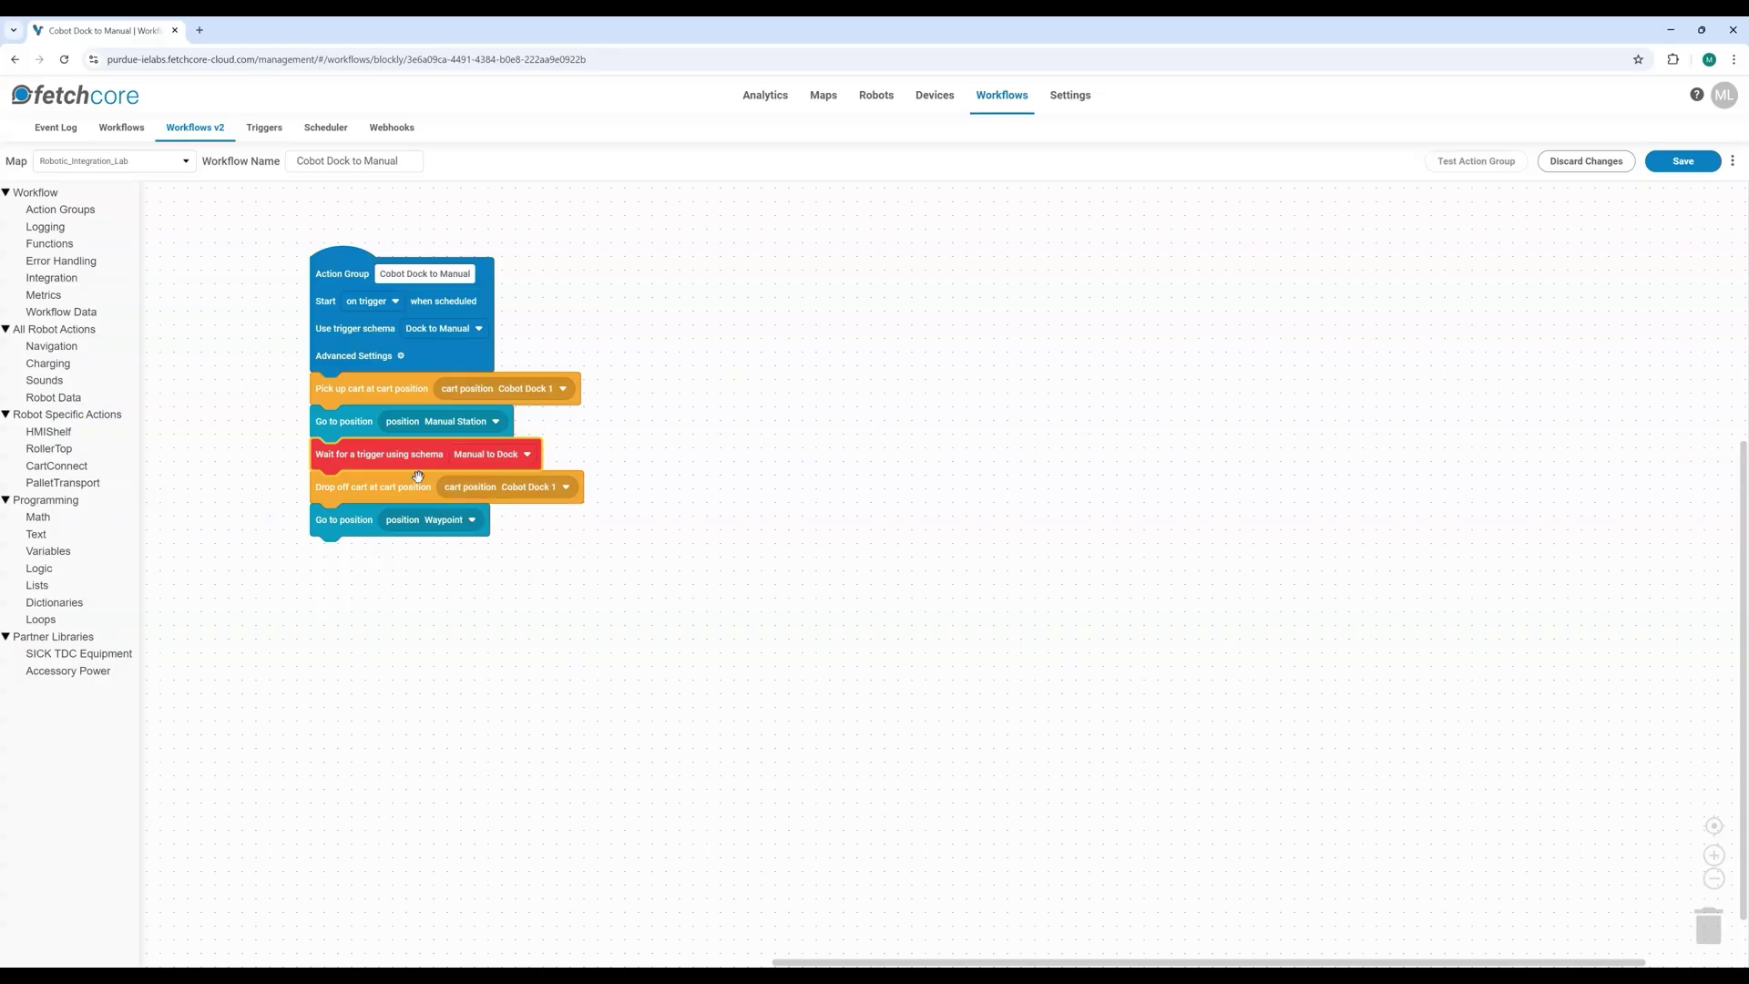
{"action": "left_click", "coordinate": [1685, 163]}
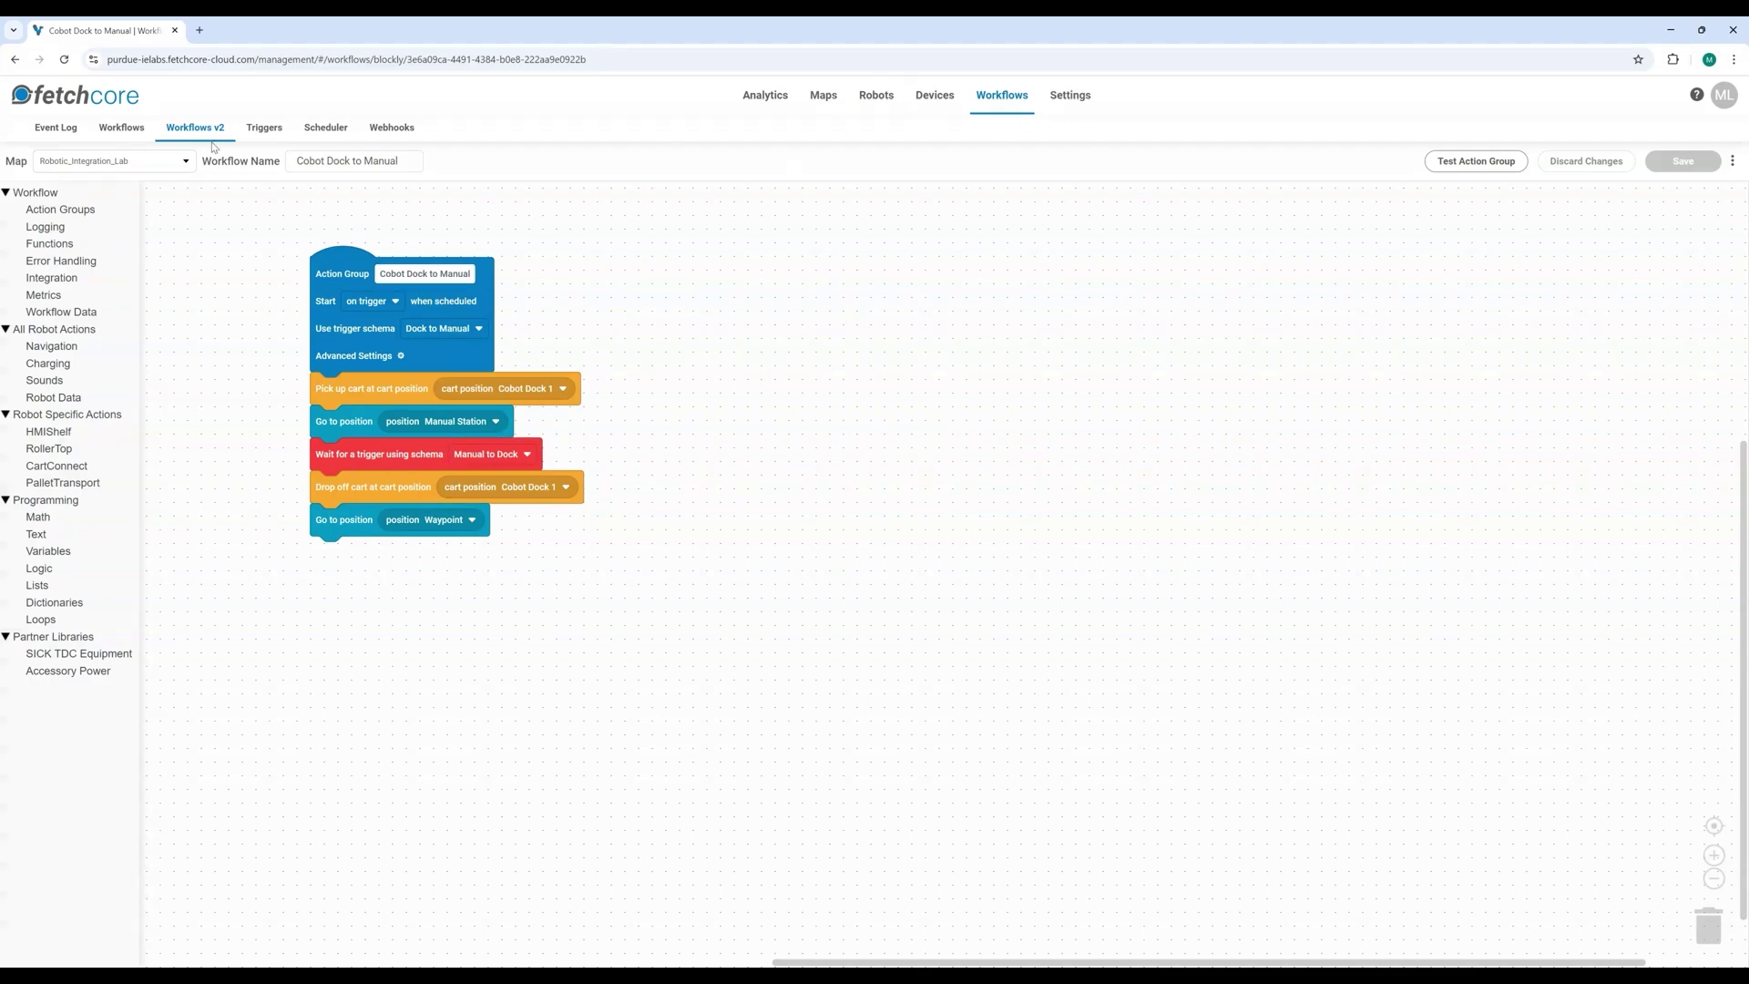
{"action": "left_click", "coordinate": [265, 128]}
{"action": "left_click", "coordinate": [62, 156]}
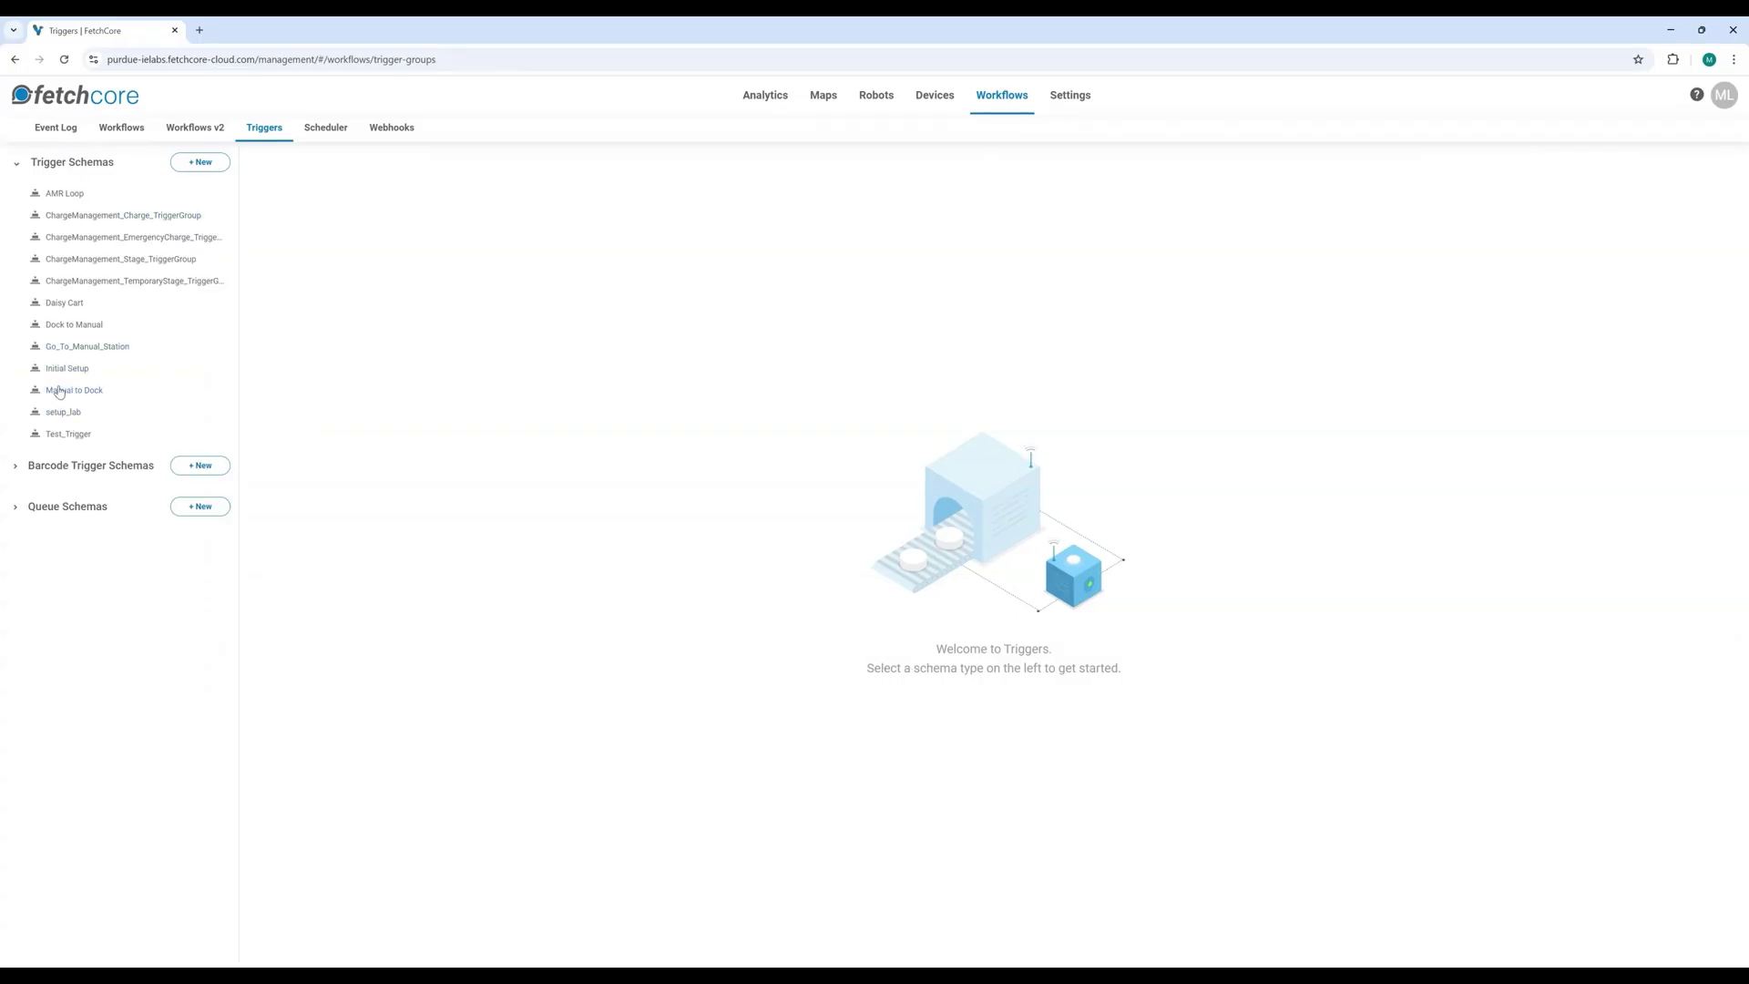
Step: Open the Dock to Manual trigger schema and view its Trigger URL help tooltip
{"action": "left_click", "coordinate": [63, 324]}
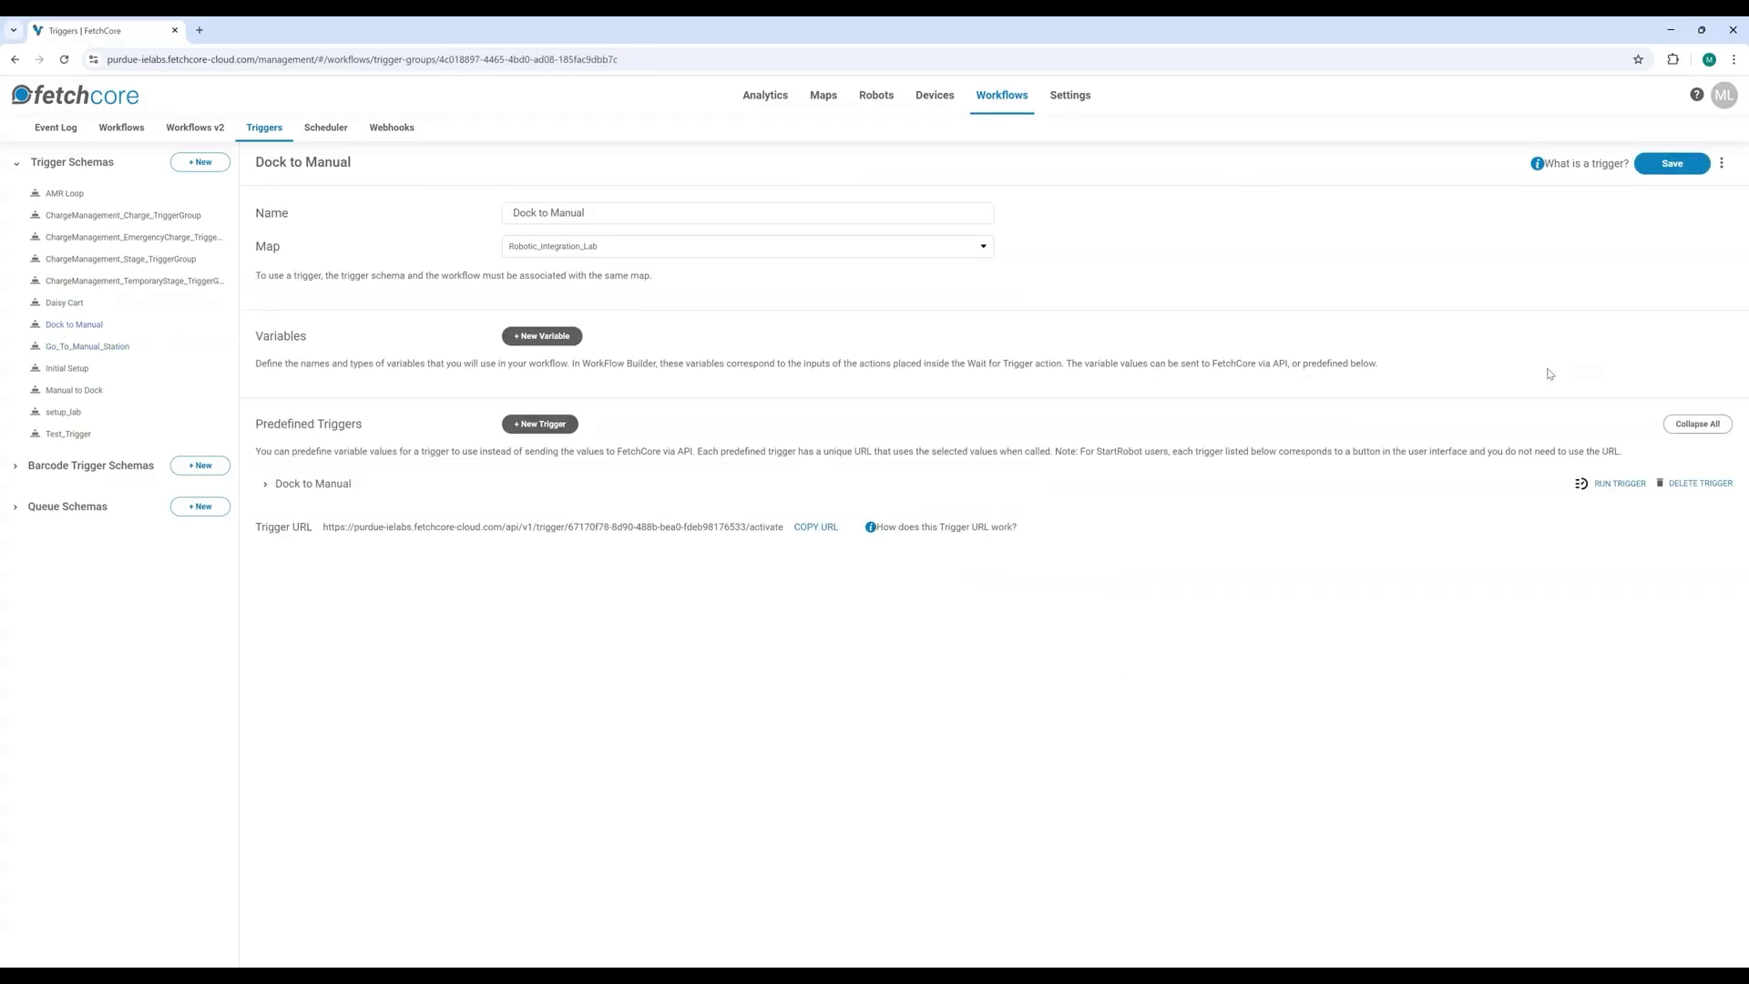
{"action": "mouse_move", "coordinate": [872, 536]}
Step: Paste the Dock to Manual trigger URL into a new tab and load it
{"action": "left_click", "coordinate": [200, 32]}
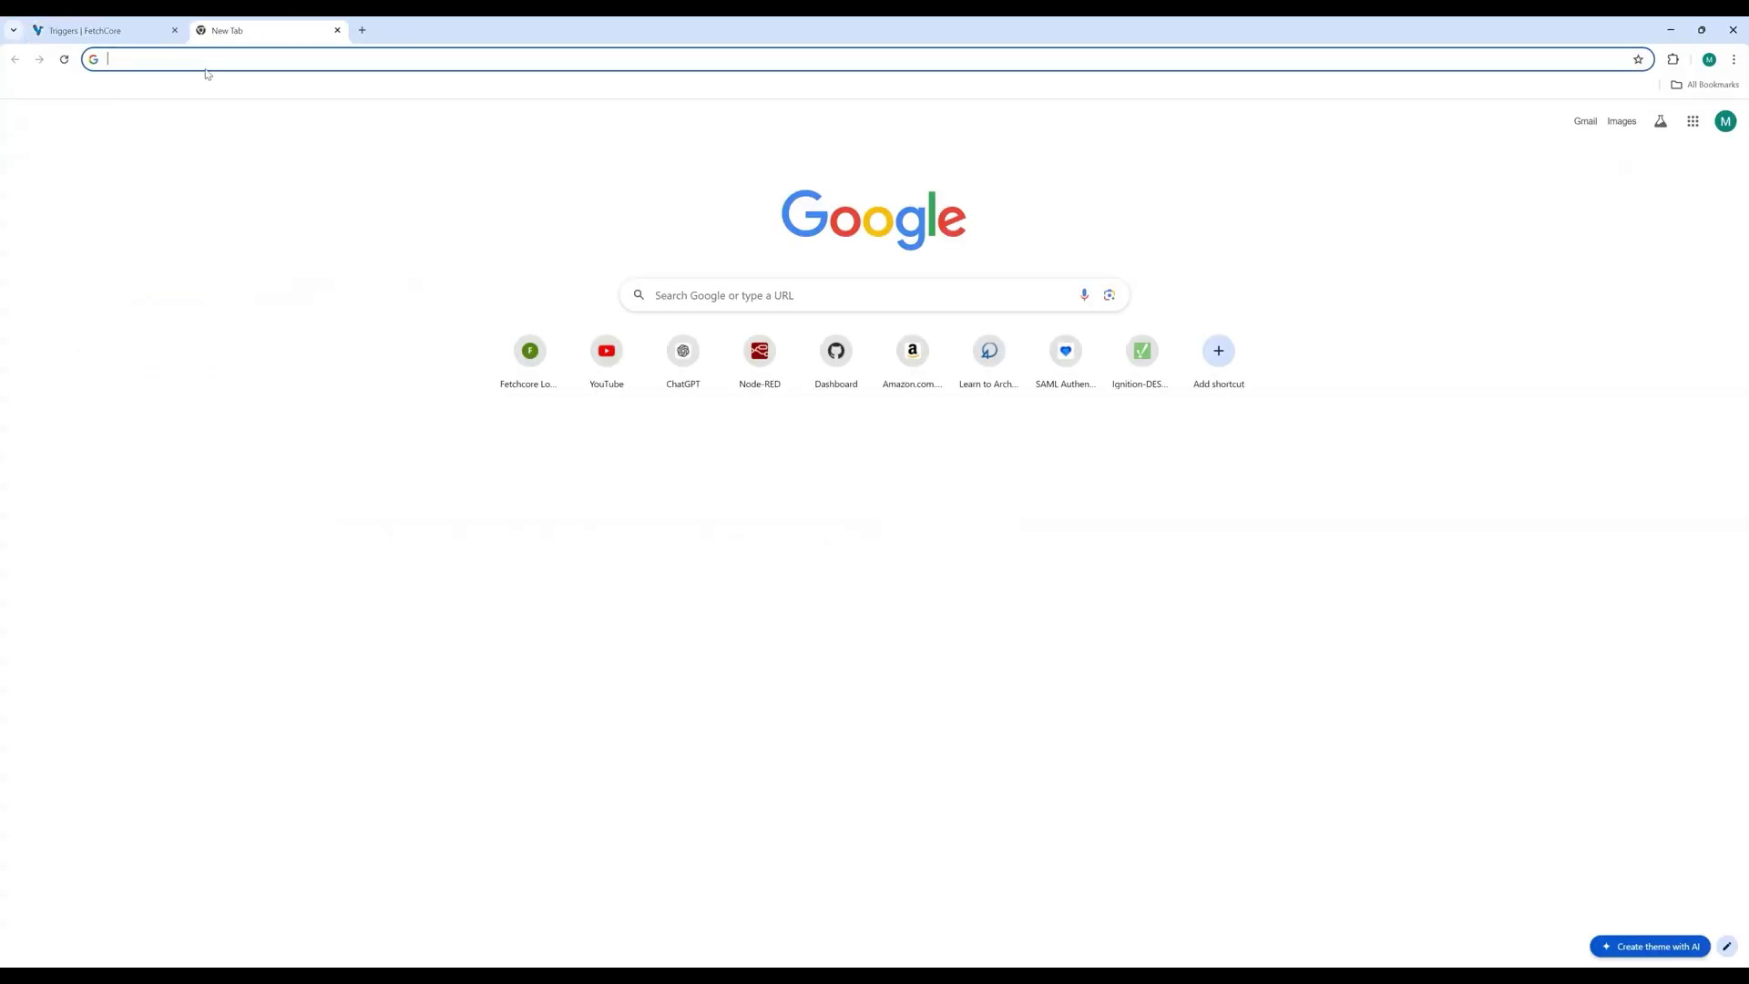
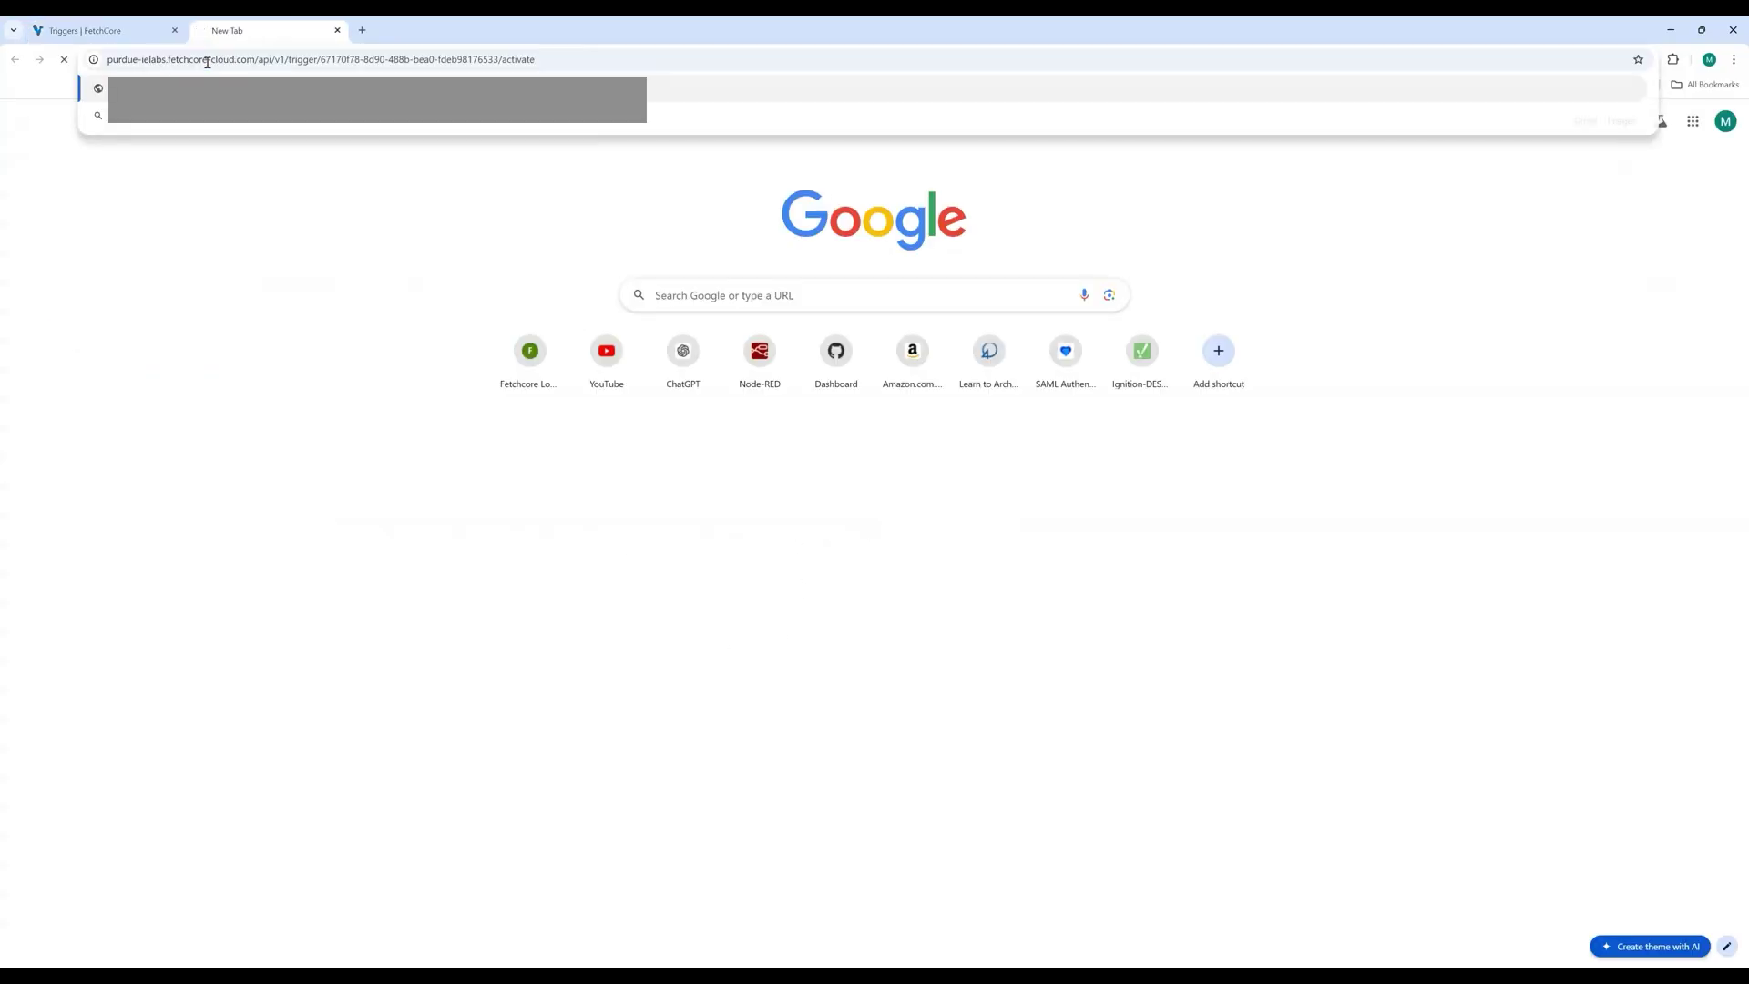
{"action": "key", "text": "Return"}
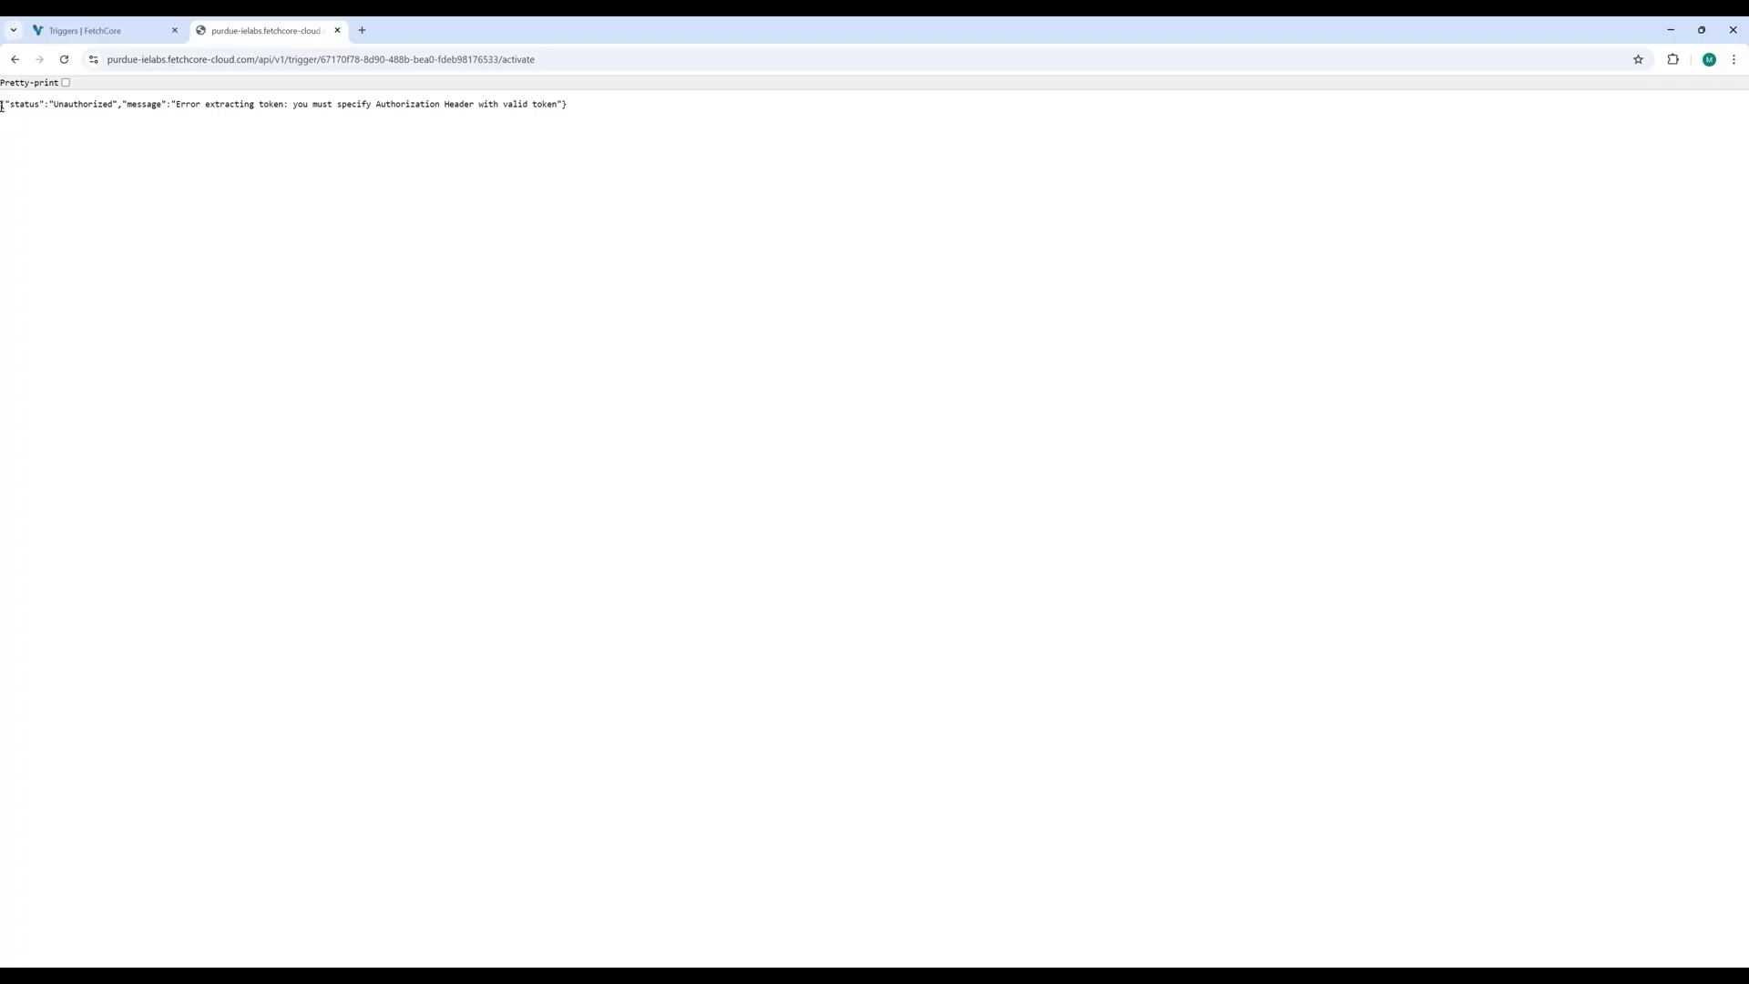
Step: Highlight the Unauthorized JSON response, noting it requires an Authorization header with a valid token
{"action": "left_click_drag", "start_coordinate": [2, 103], "coordinate": [593, 119]}
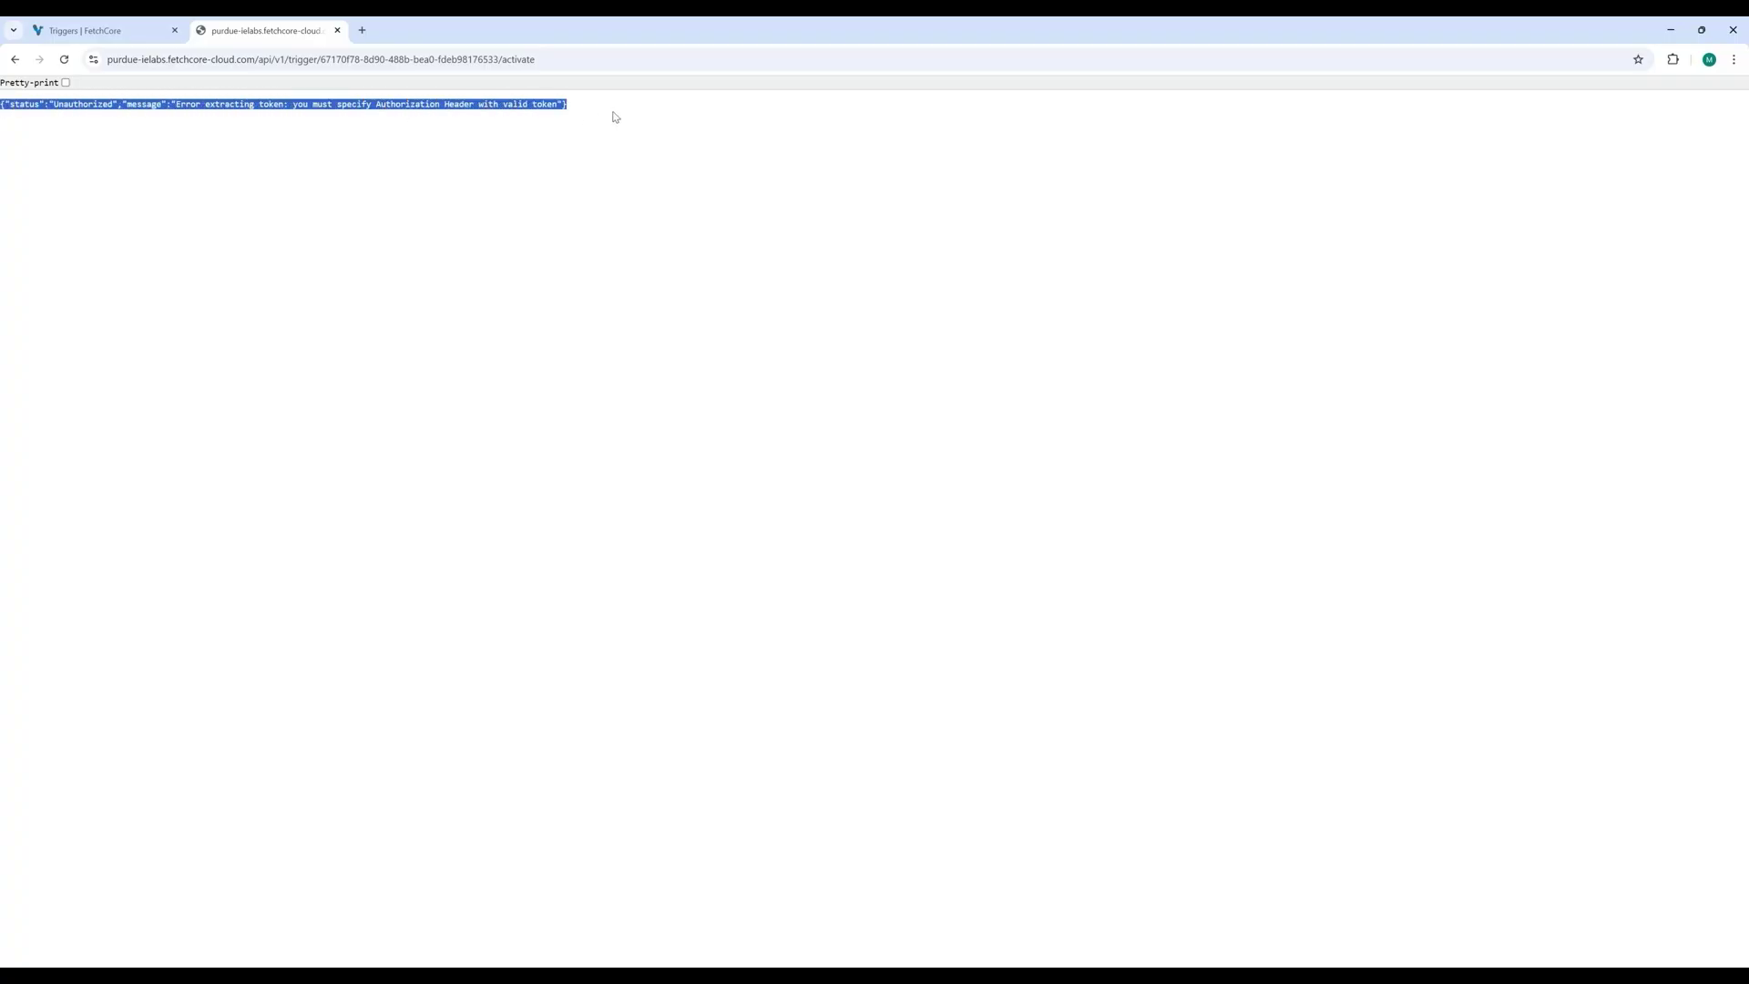
{"action": "left_click", "coordinate": [615, 116]}
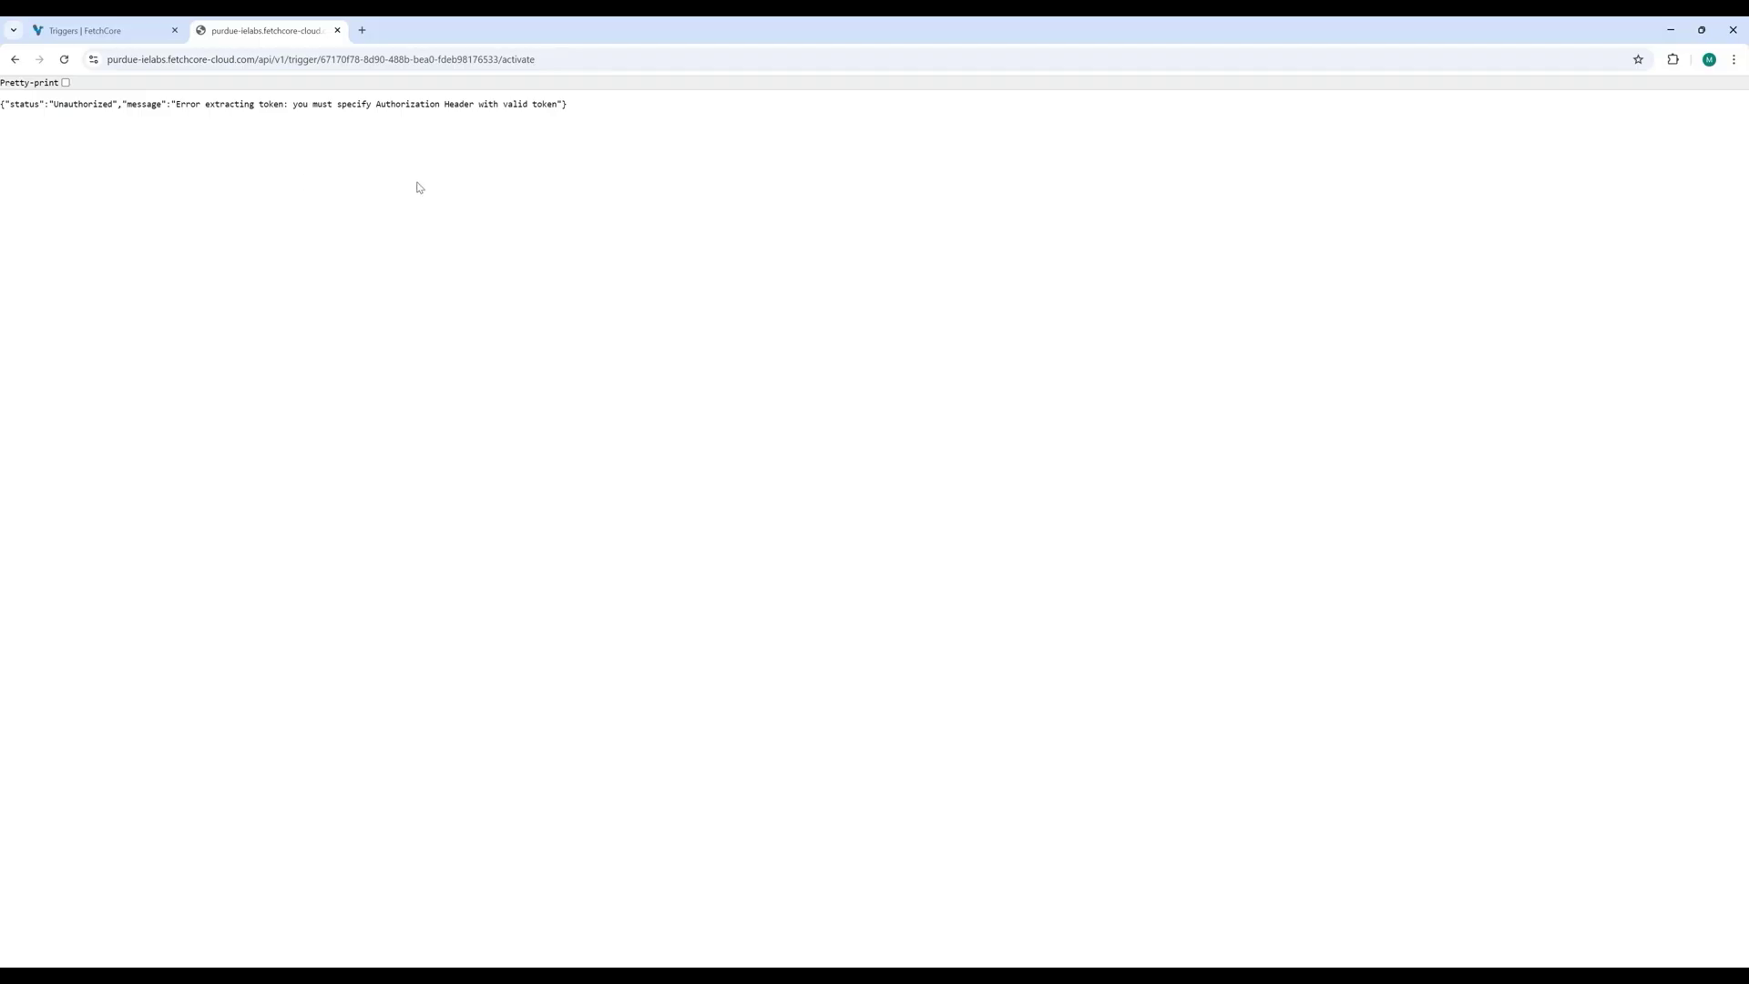
{"action": "double_click", "coordinate": [383, 104]}
{"action": "left_click", "coordinate": [452, 106]}
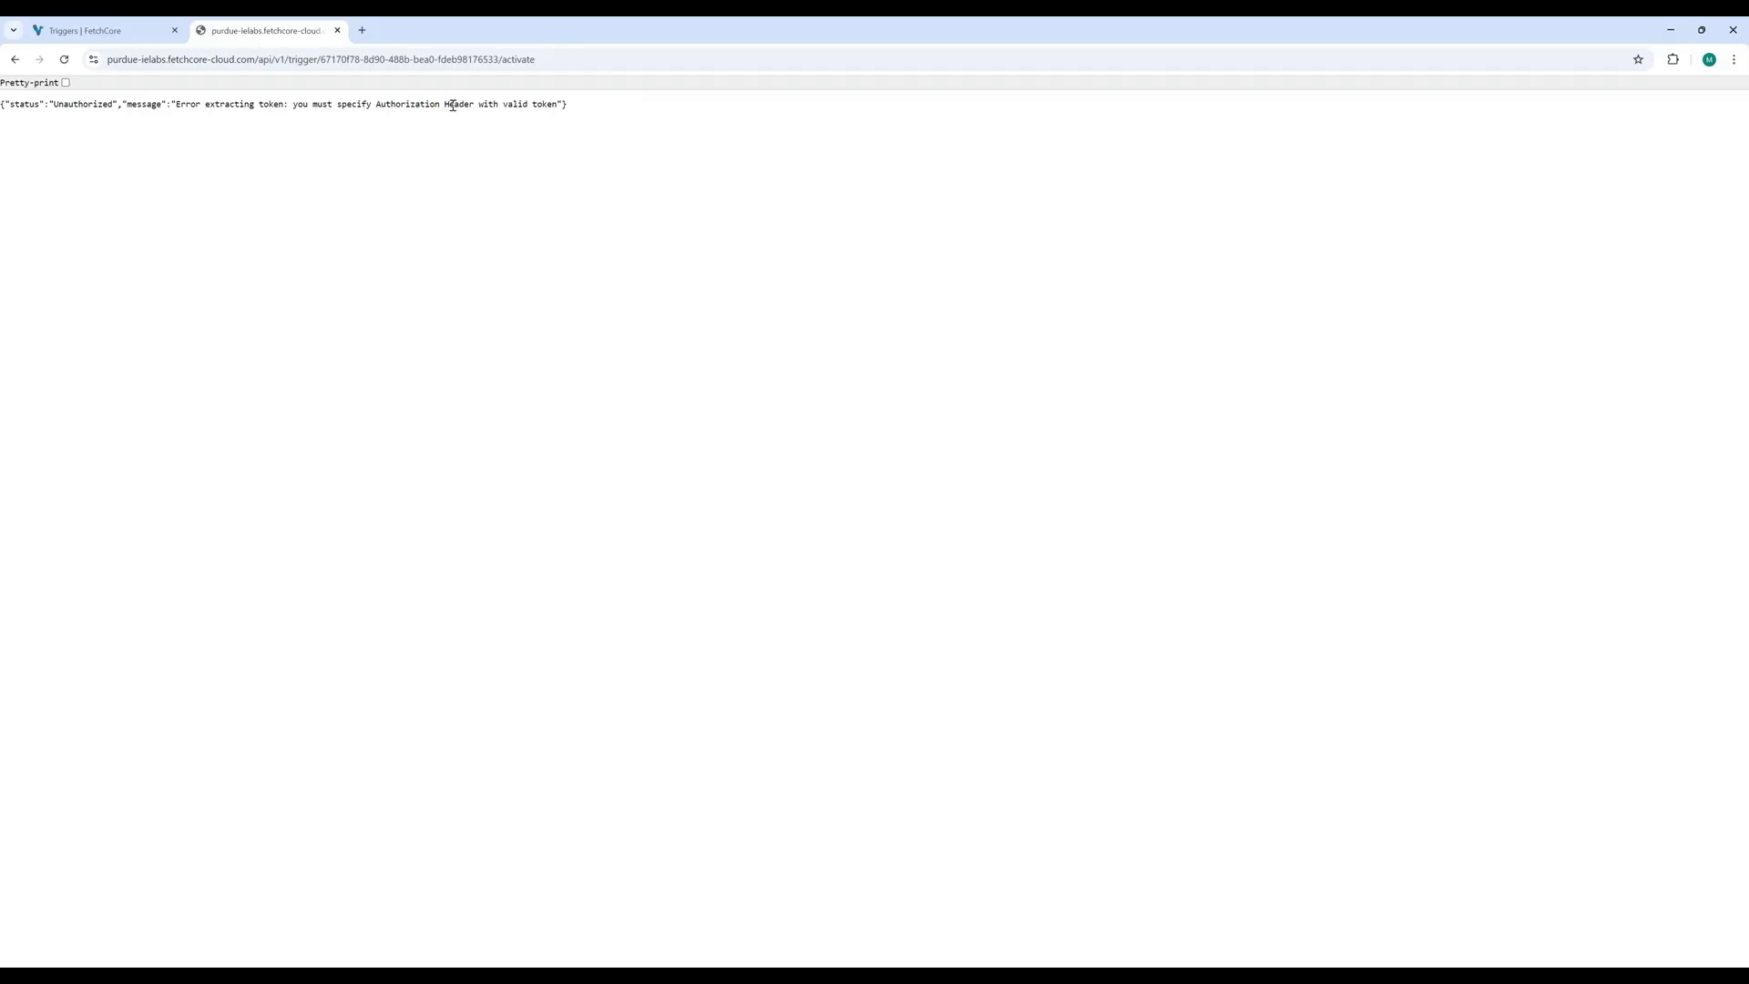
{"action": "double_click", "coordinate": [518, 104]}
{"action": "left_click", "coordinate": [580, 107]}
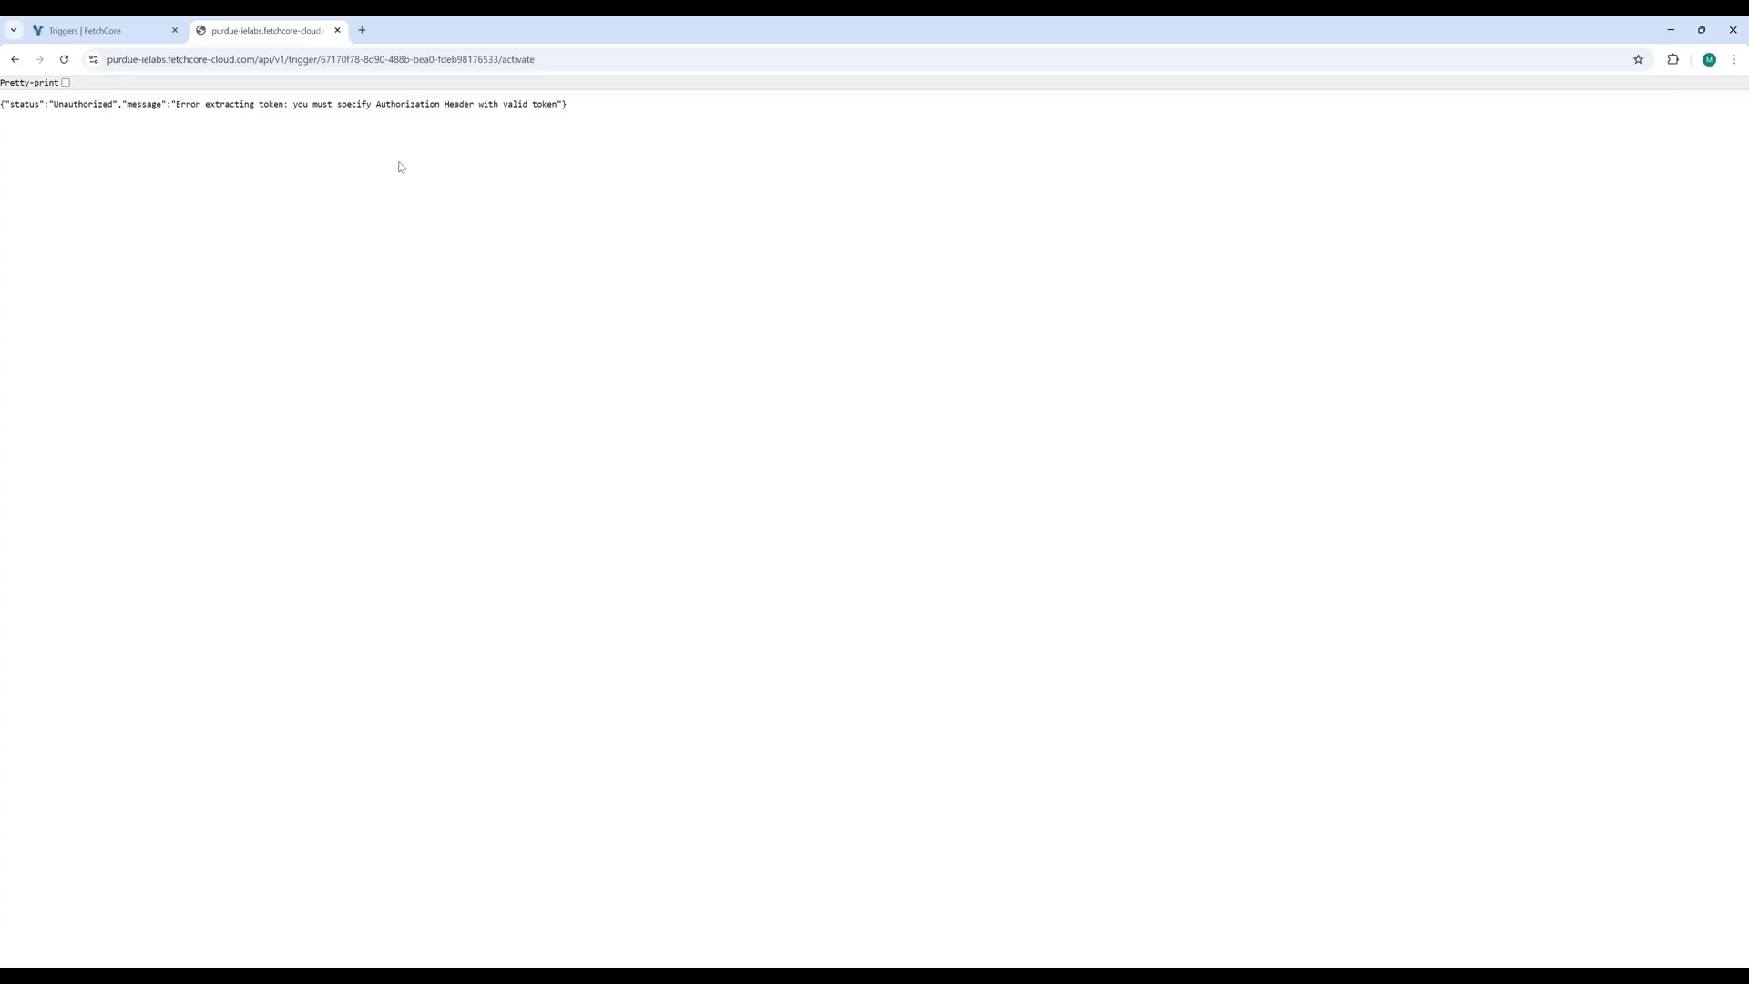
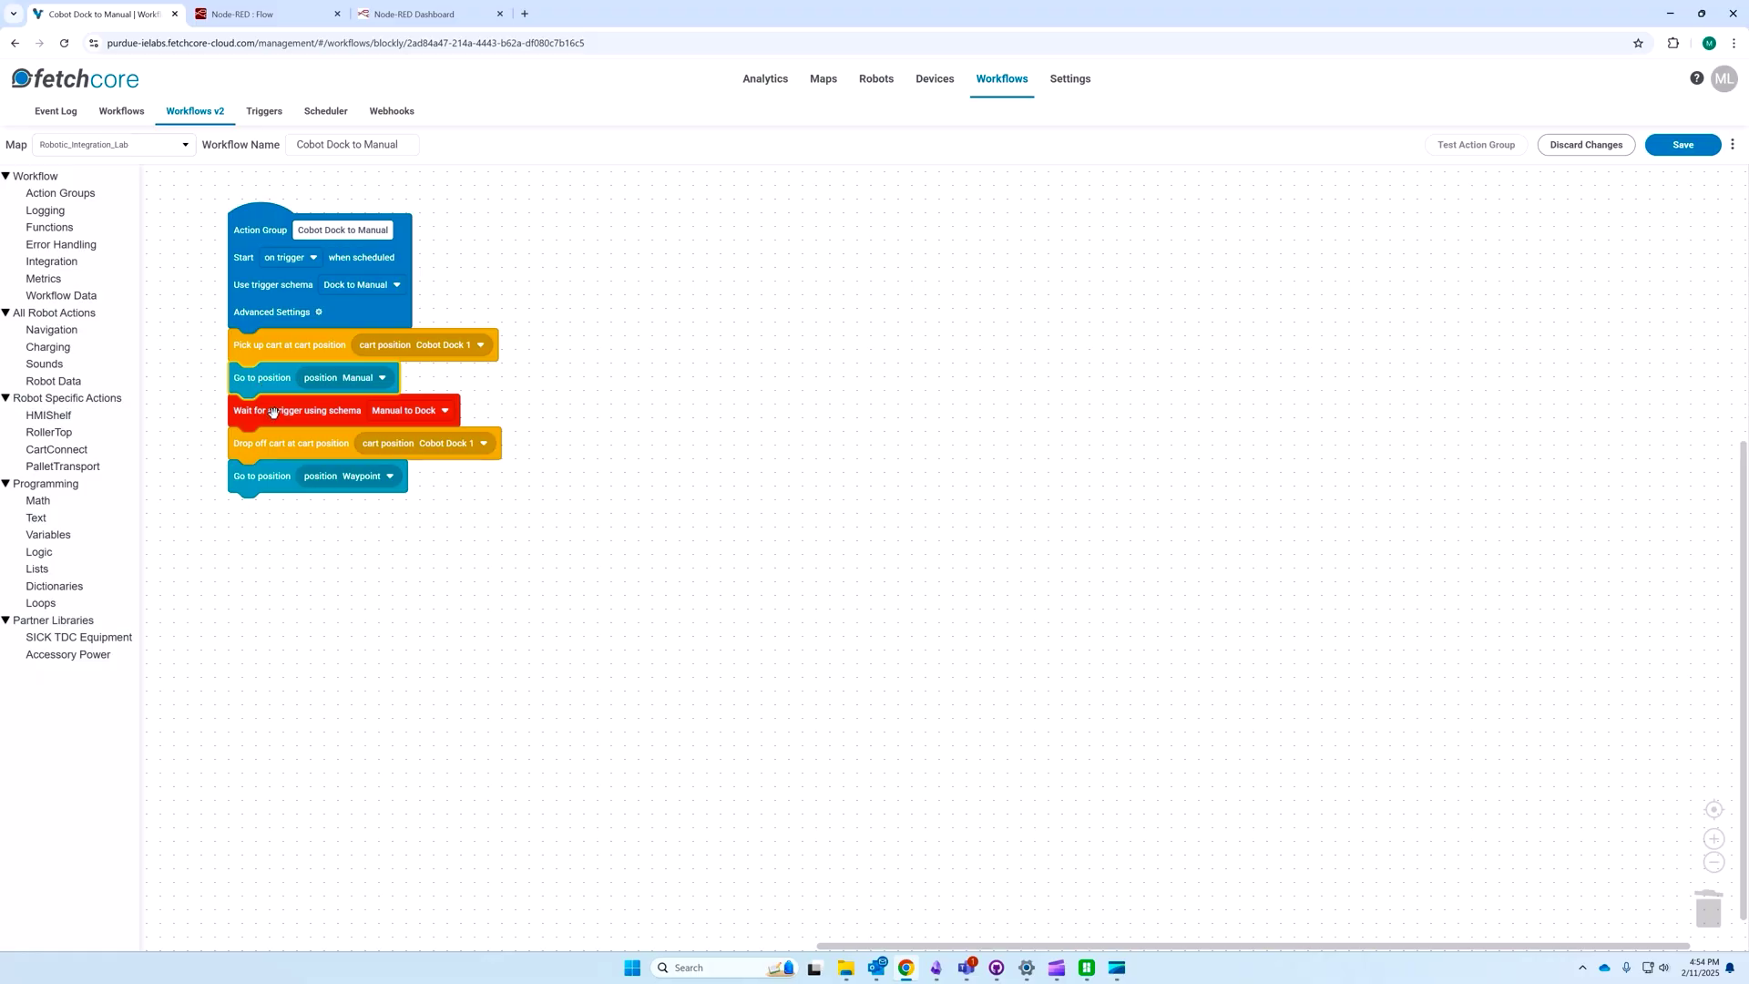
Step: Insert a Send webhook step from the Integration blocks below the Drop off cart step
{"action": "left_click", "coordinate": [274, 414]}
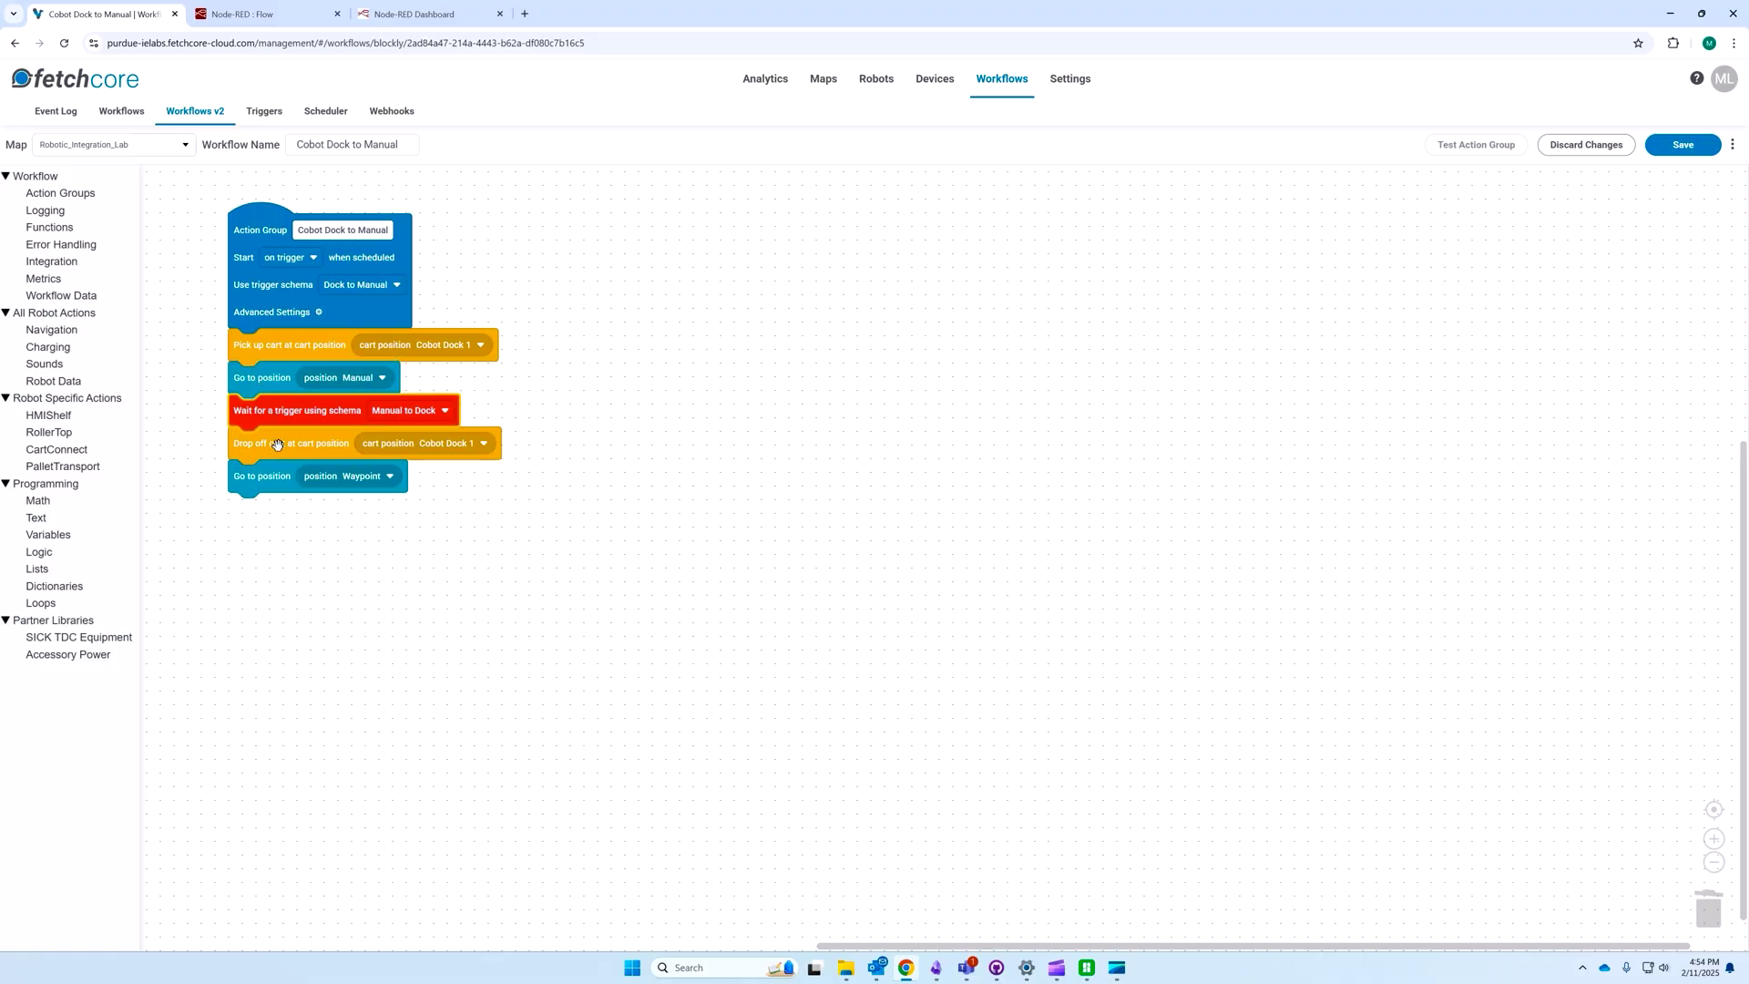
{"action": "left_click", "coordinate": [277, 445]}
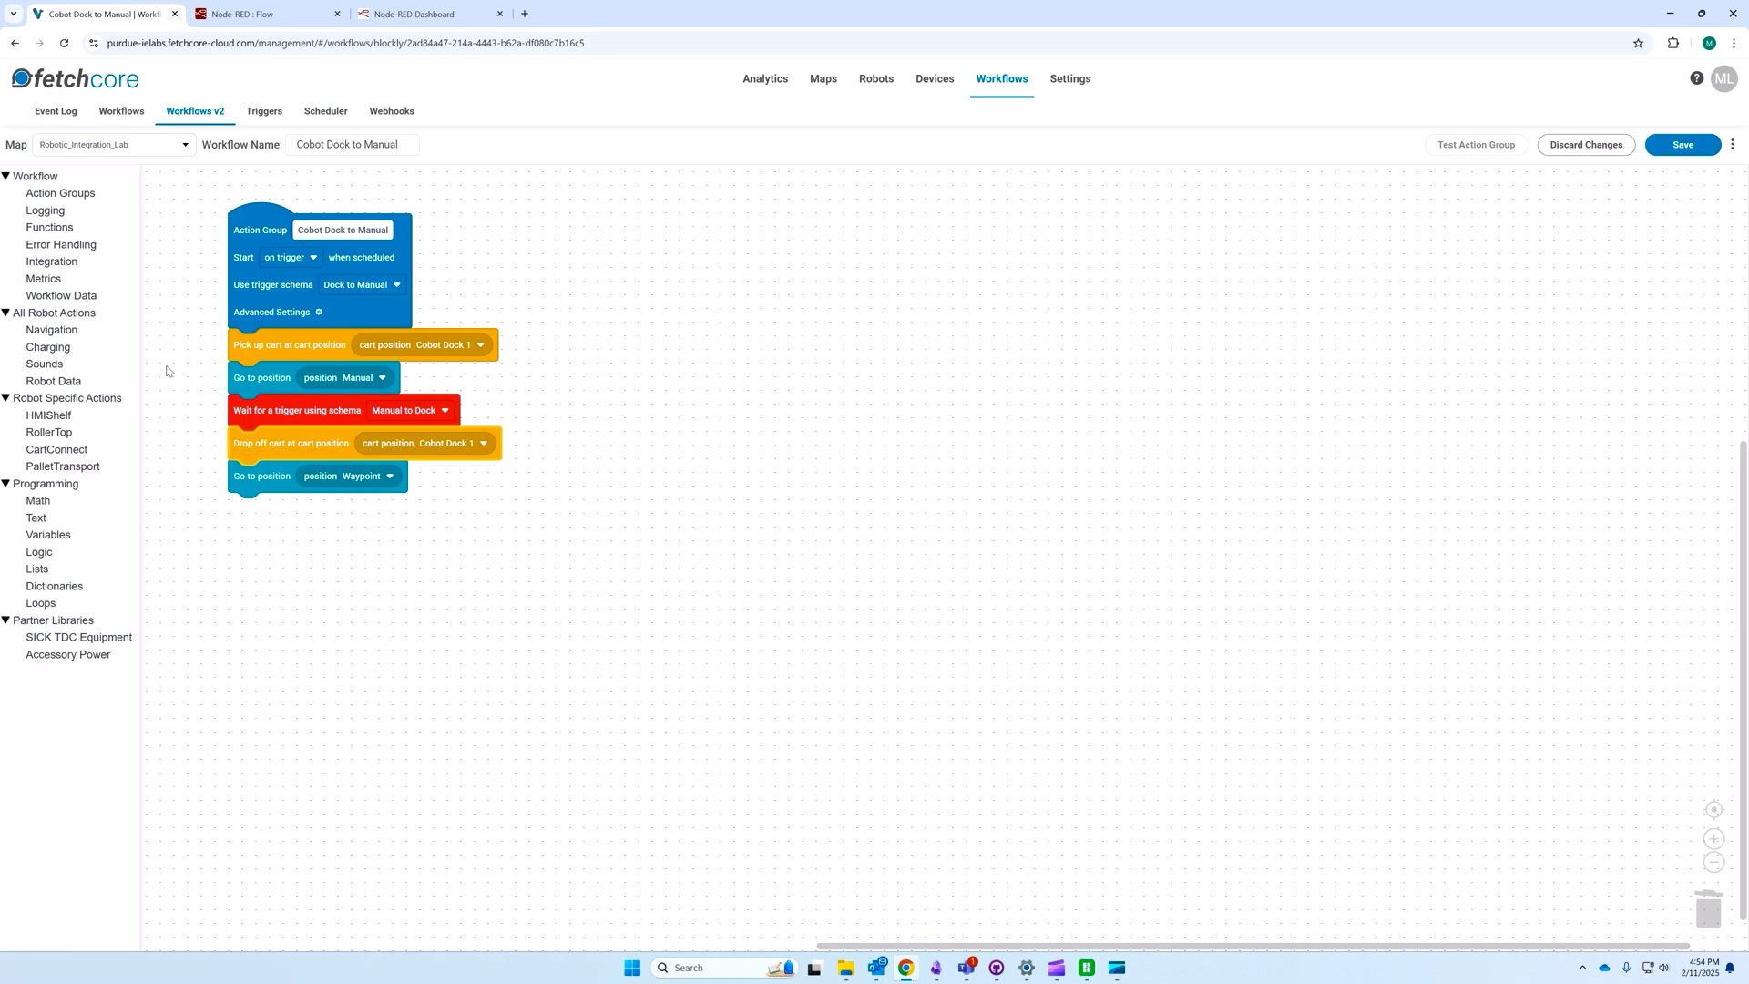
{"action": "left_click", "coordinate": [52, 262]}
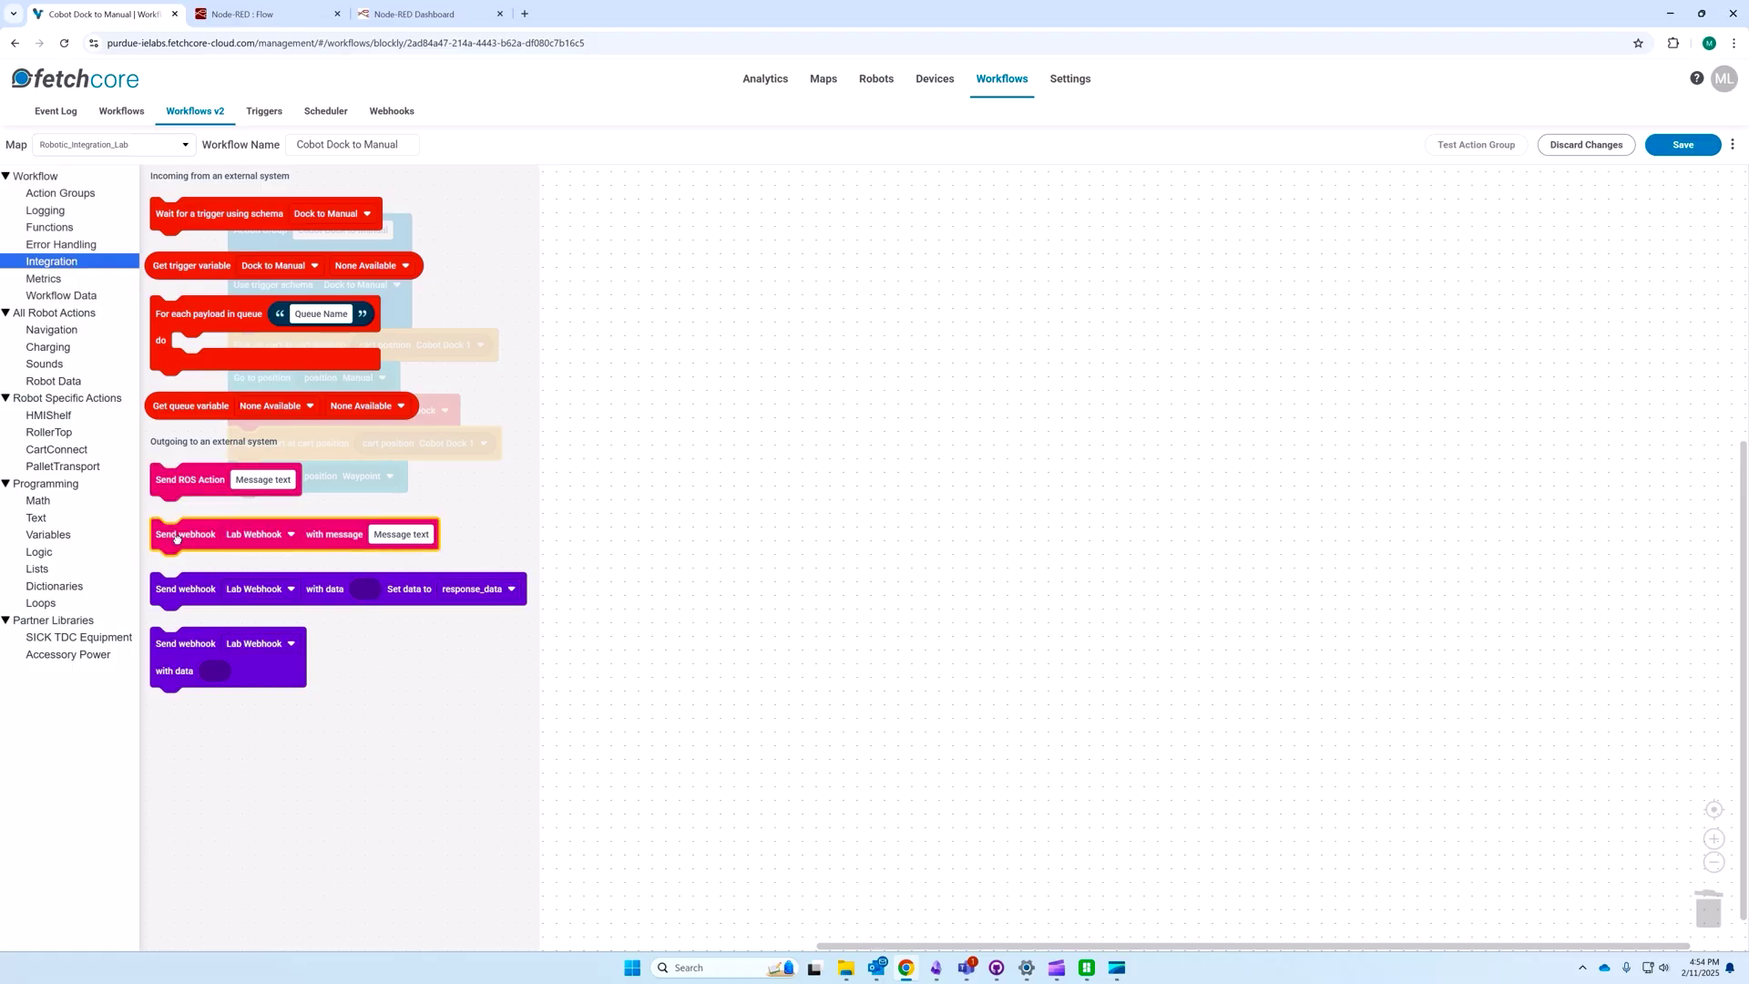
{"action": "left_click_drag", "start_coordinate": [175, 535], "coordinate": [256, 477]}
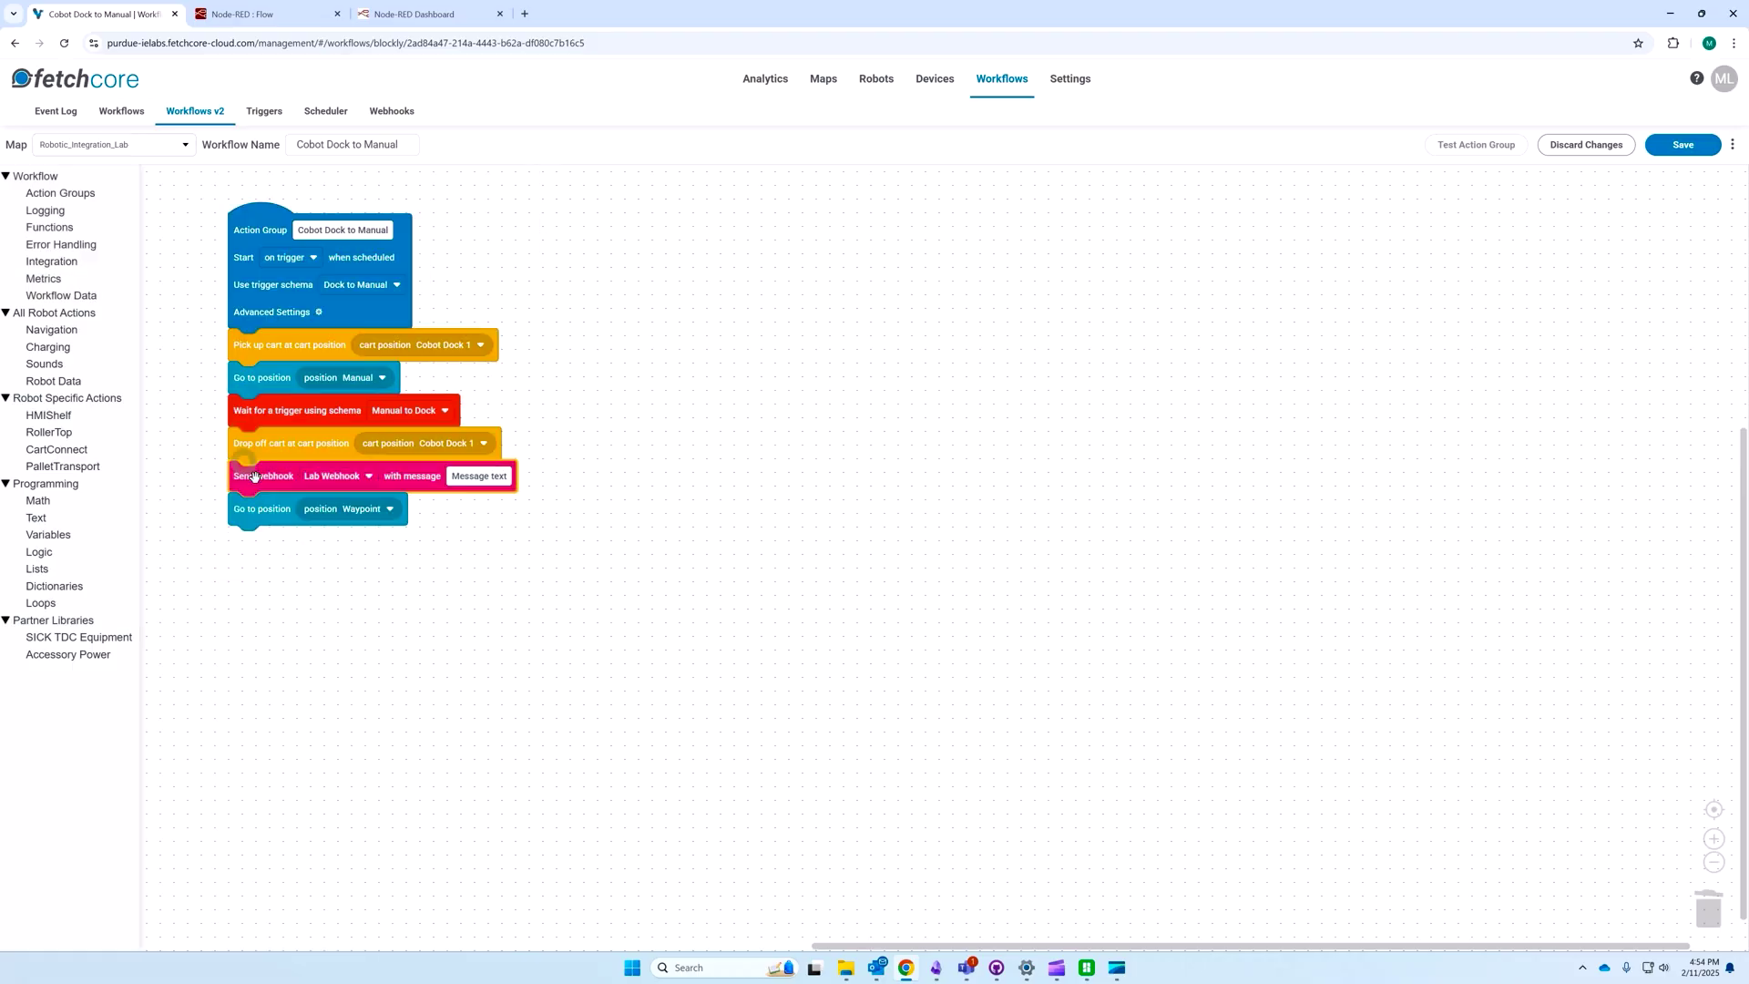
Step: Keep Lab Webhook as the webhook and change the step's message to 'Cart arrived!'
{"action": "key", "text": "XF86AudioMute"}
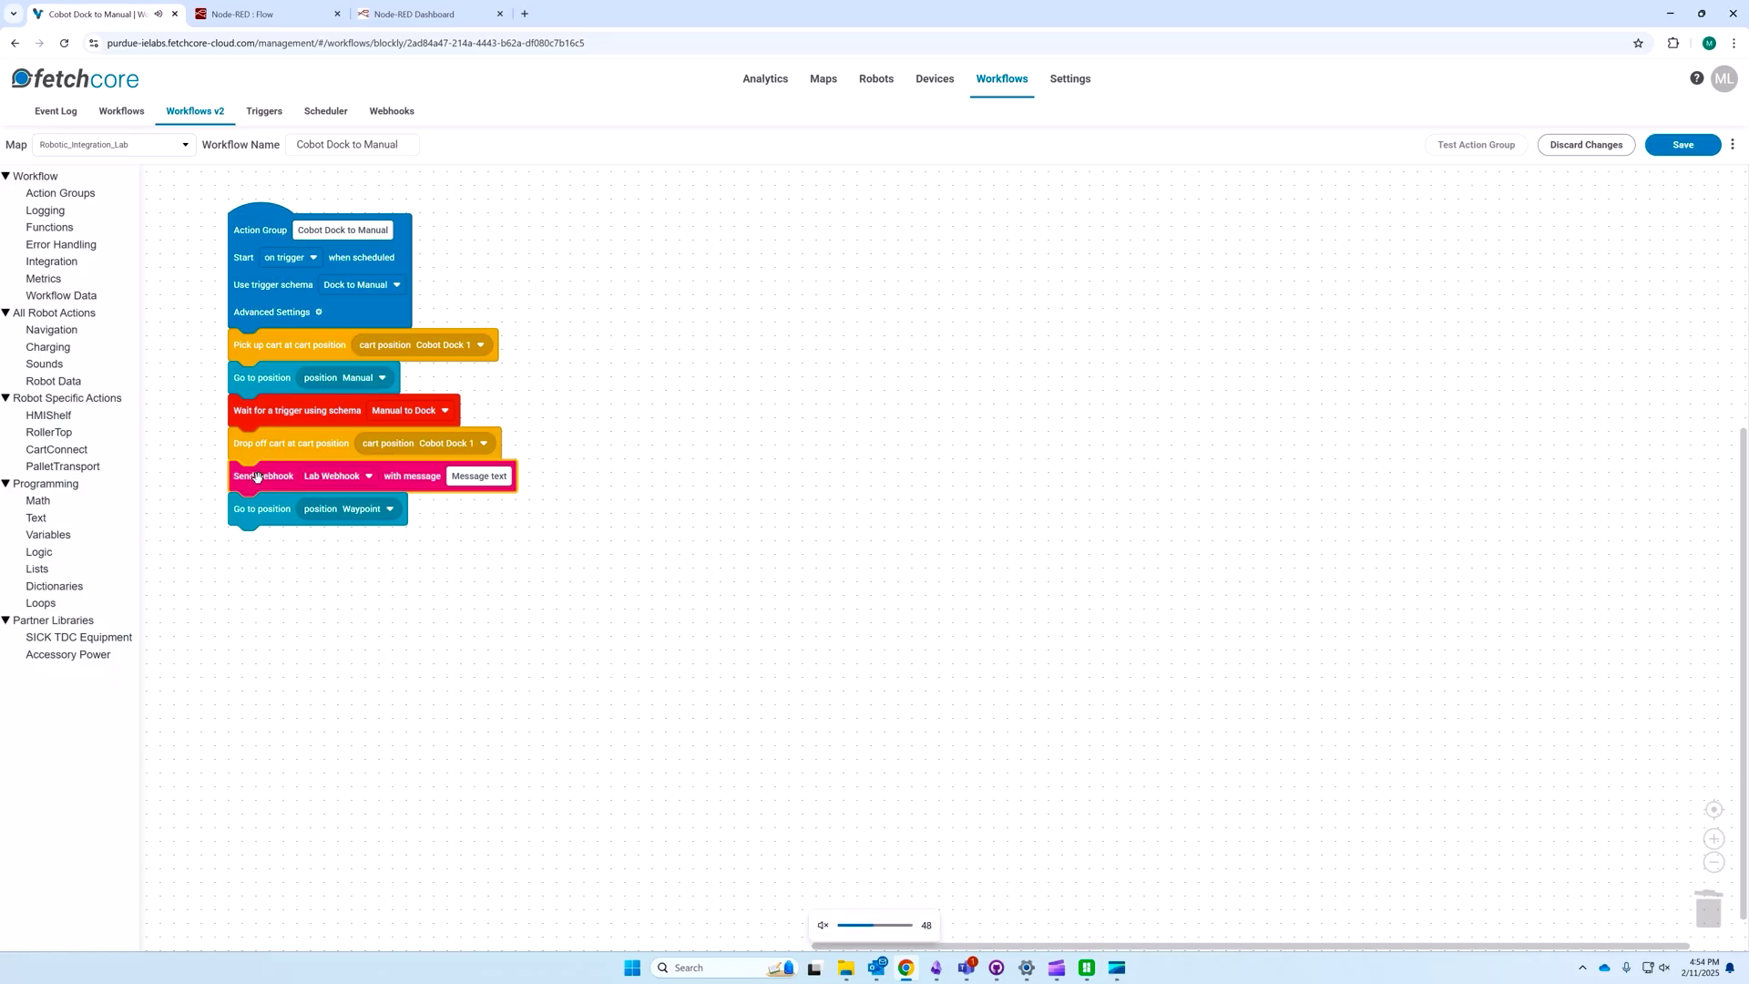
{"action": "left_click", "coordinate": [344, 481]}
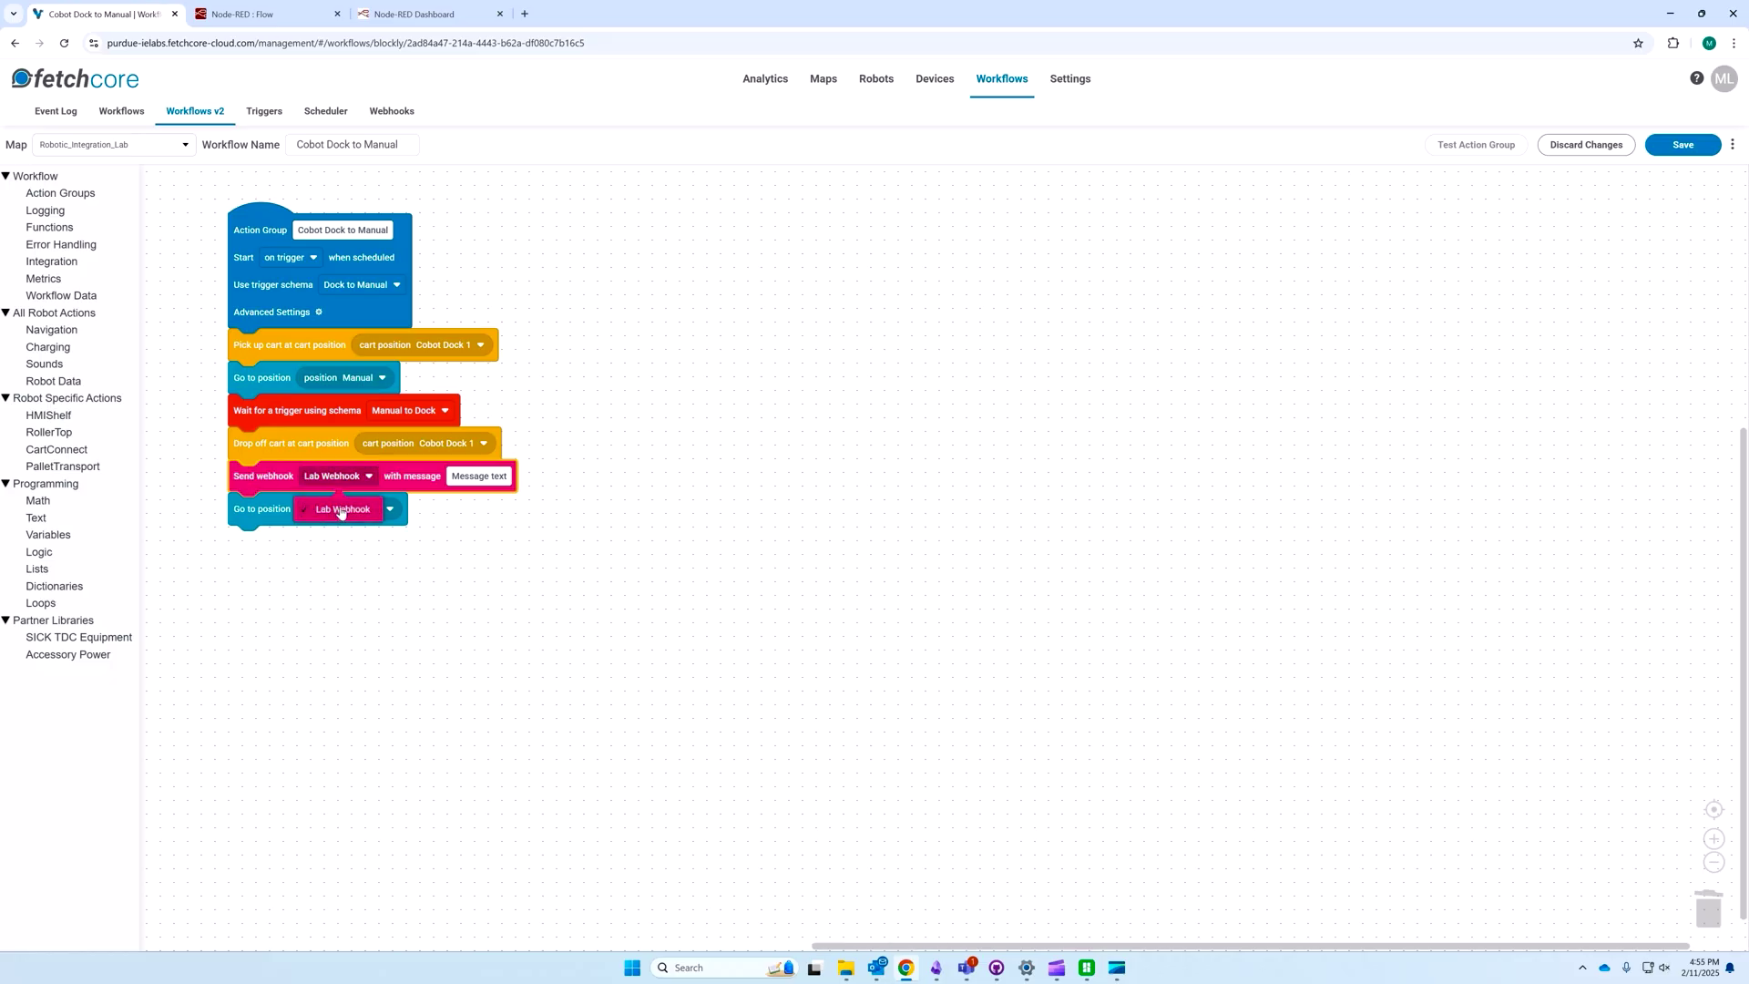
{"action": "left_click", "coordinate": [456, 483]}
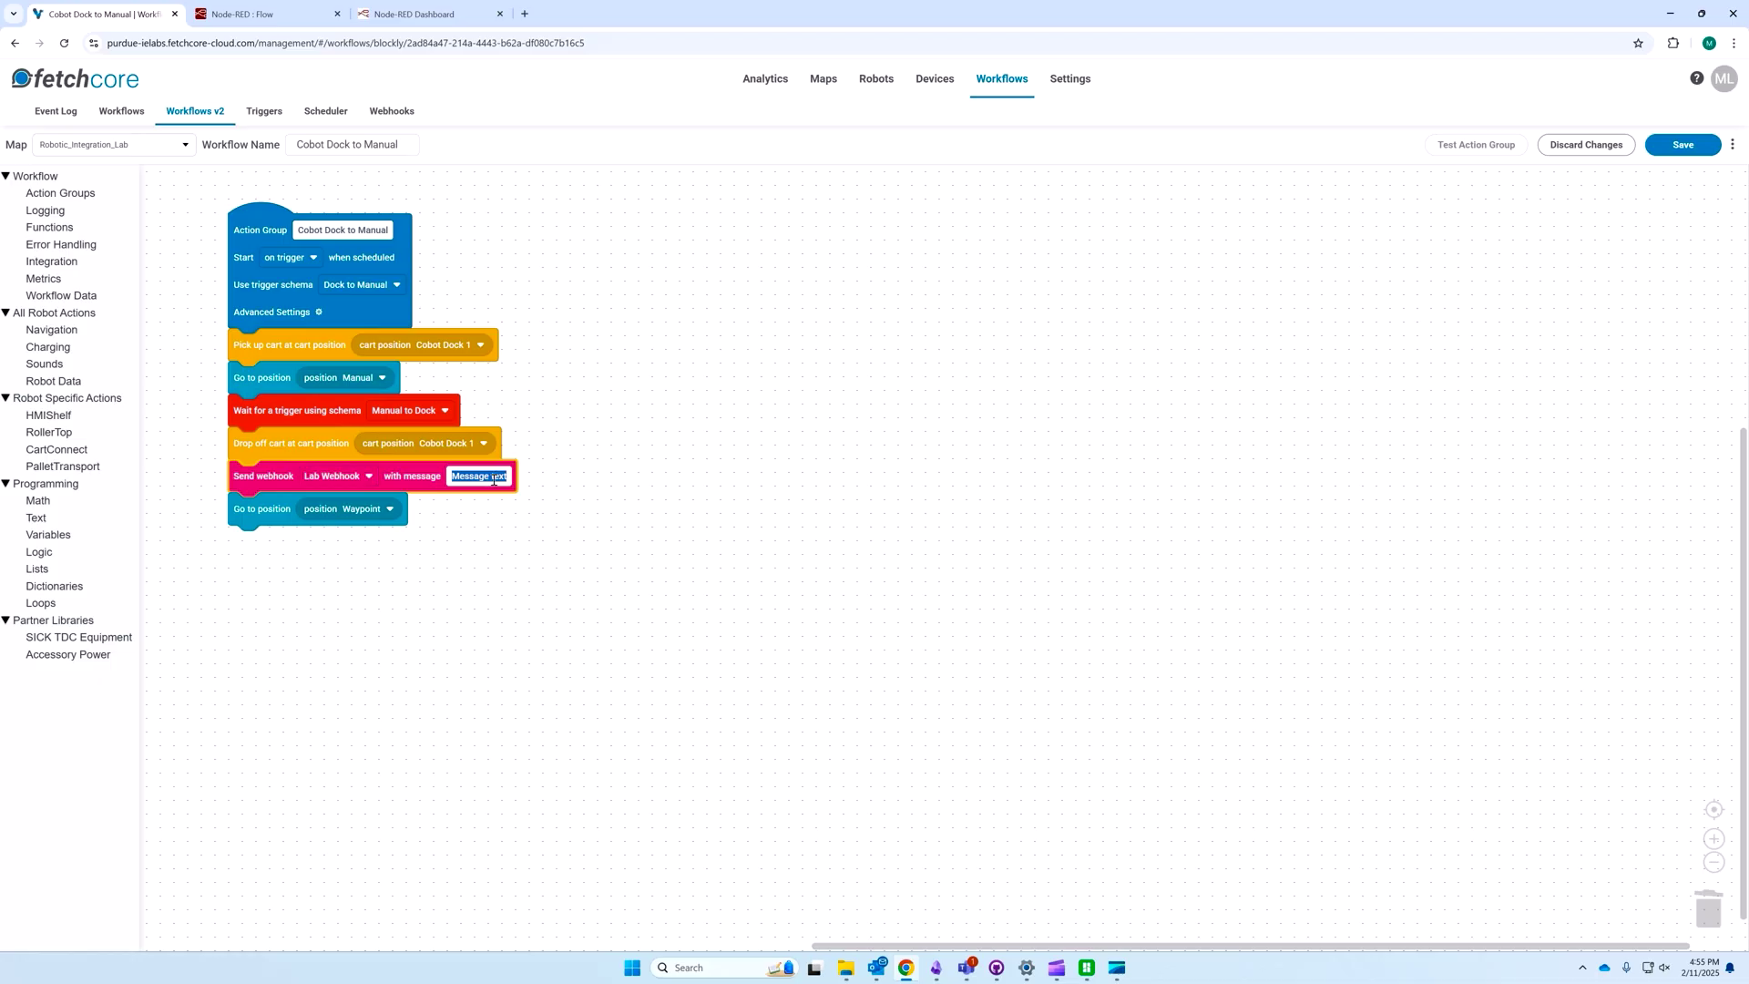
{"action": "key", "text": "BackSpace"}
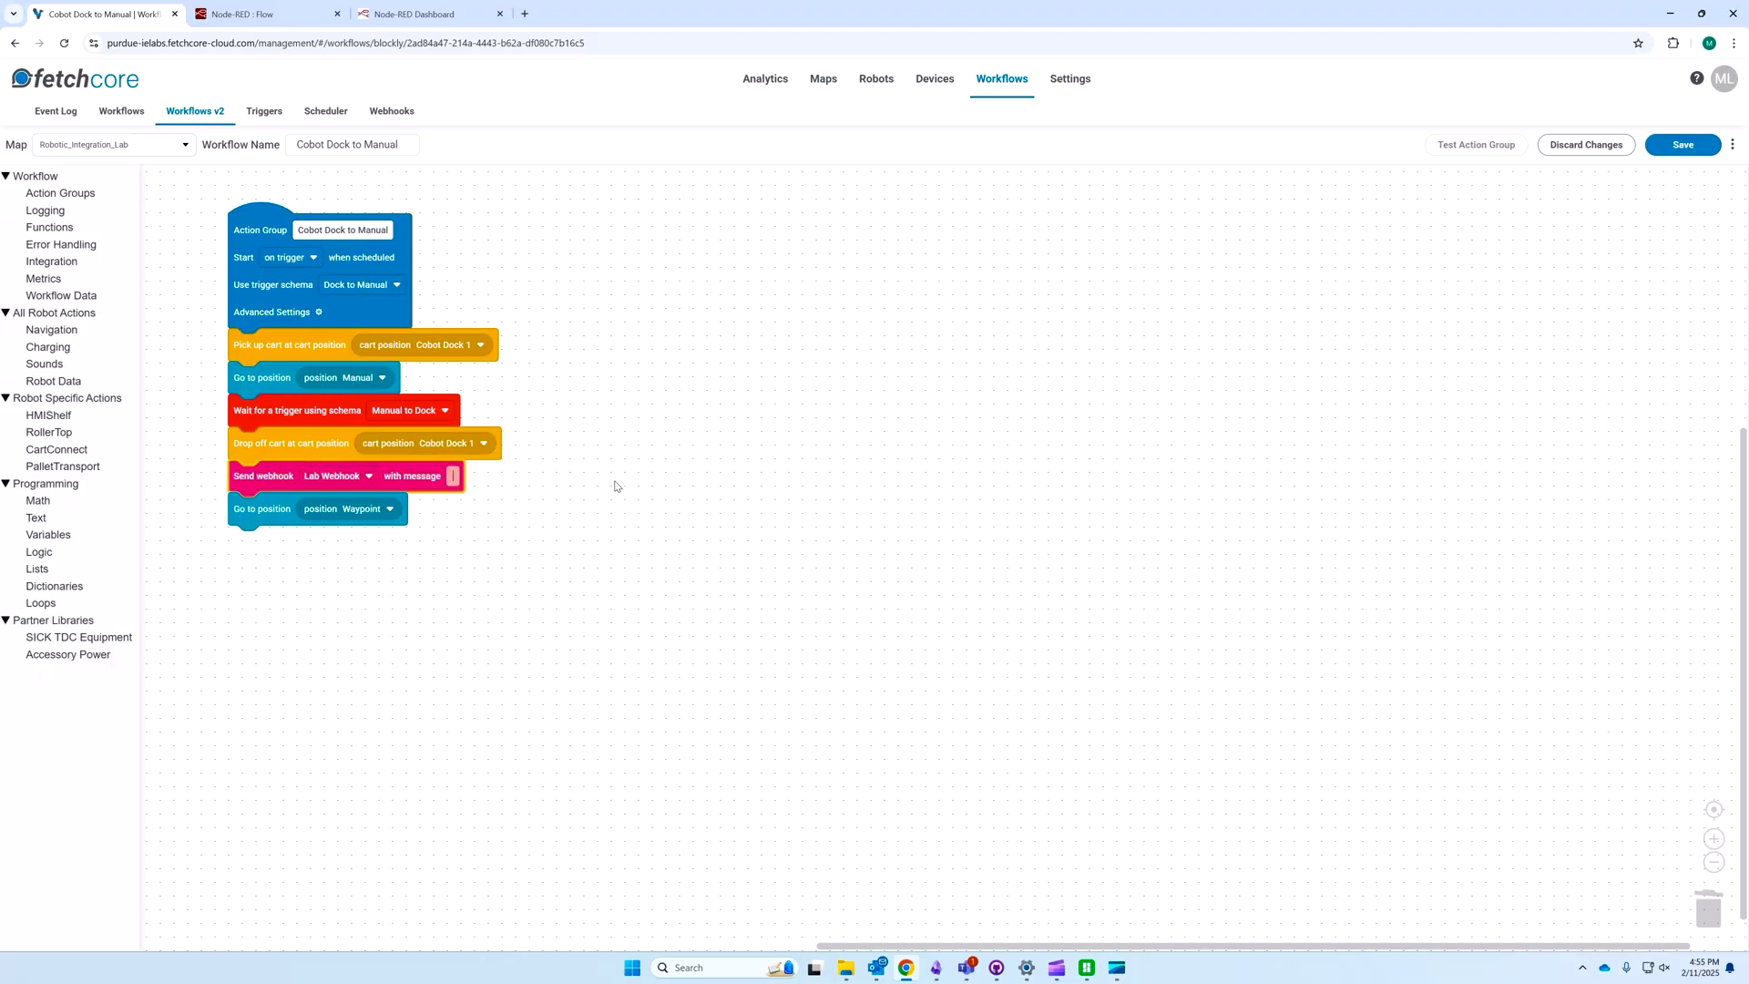
{"action": "type", "text": "Cart arrived!"}
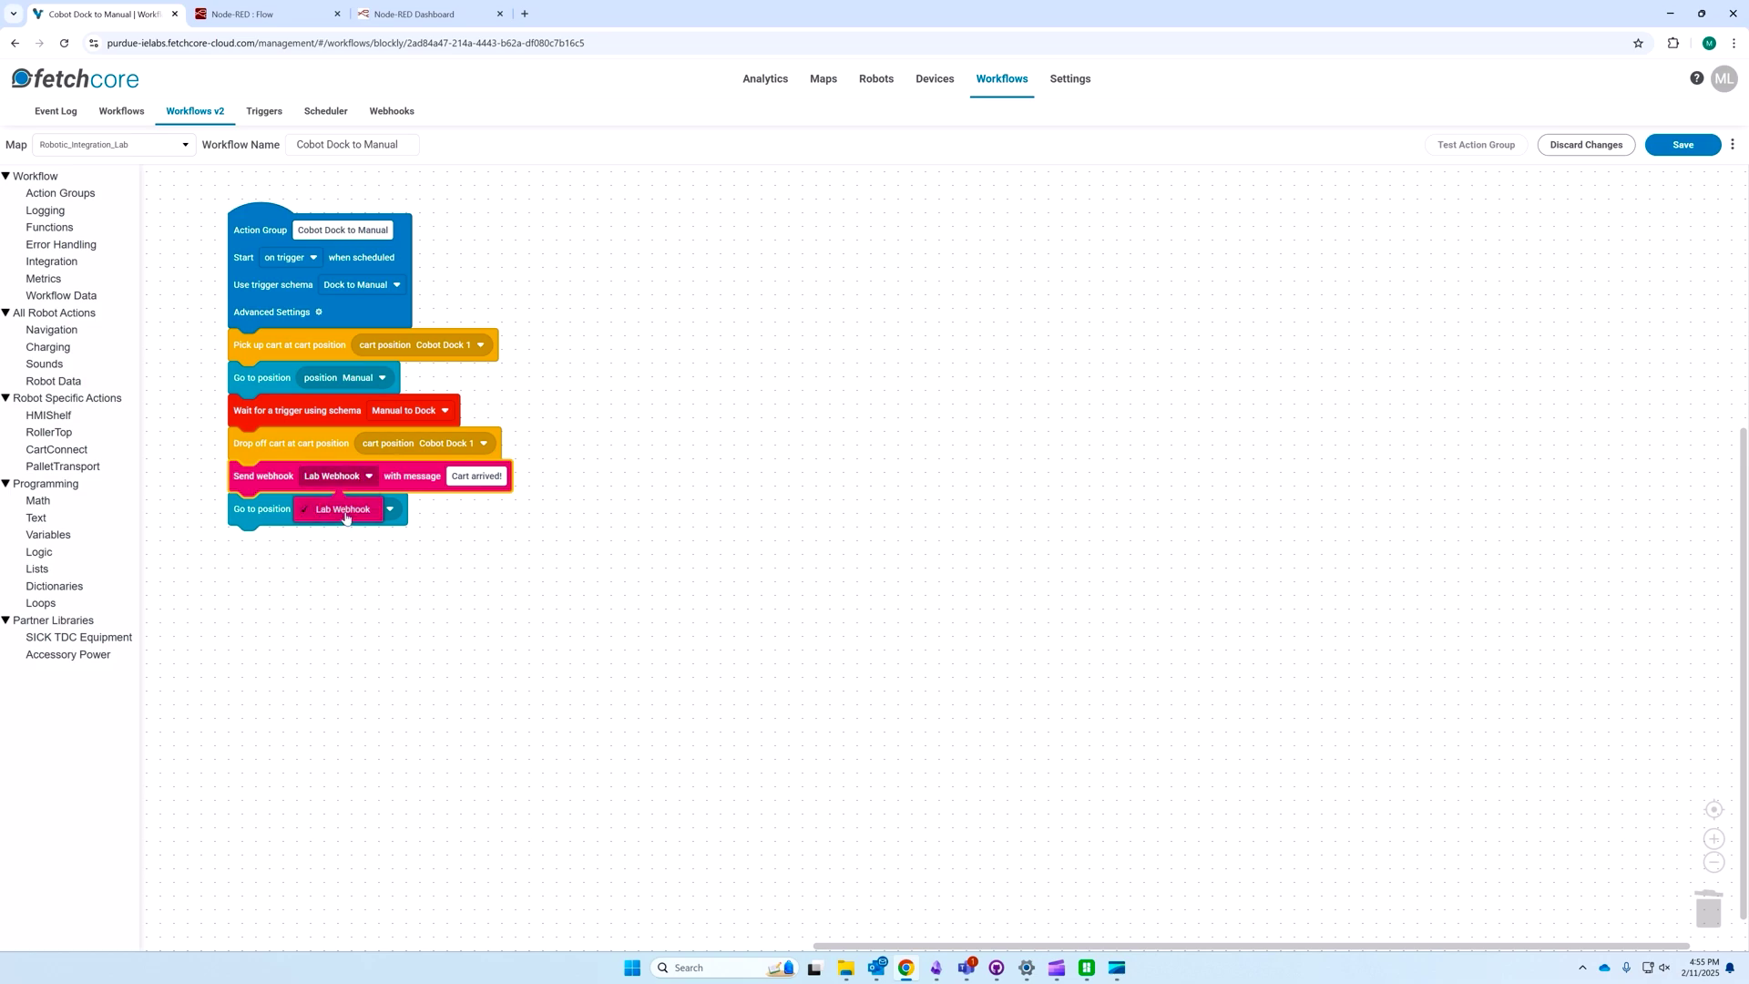
{"action": "left_click", "coordinate": [685, 442]}
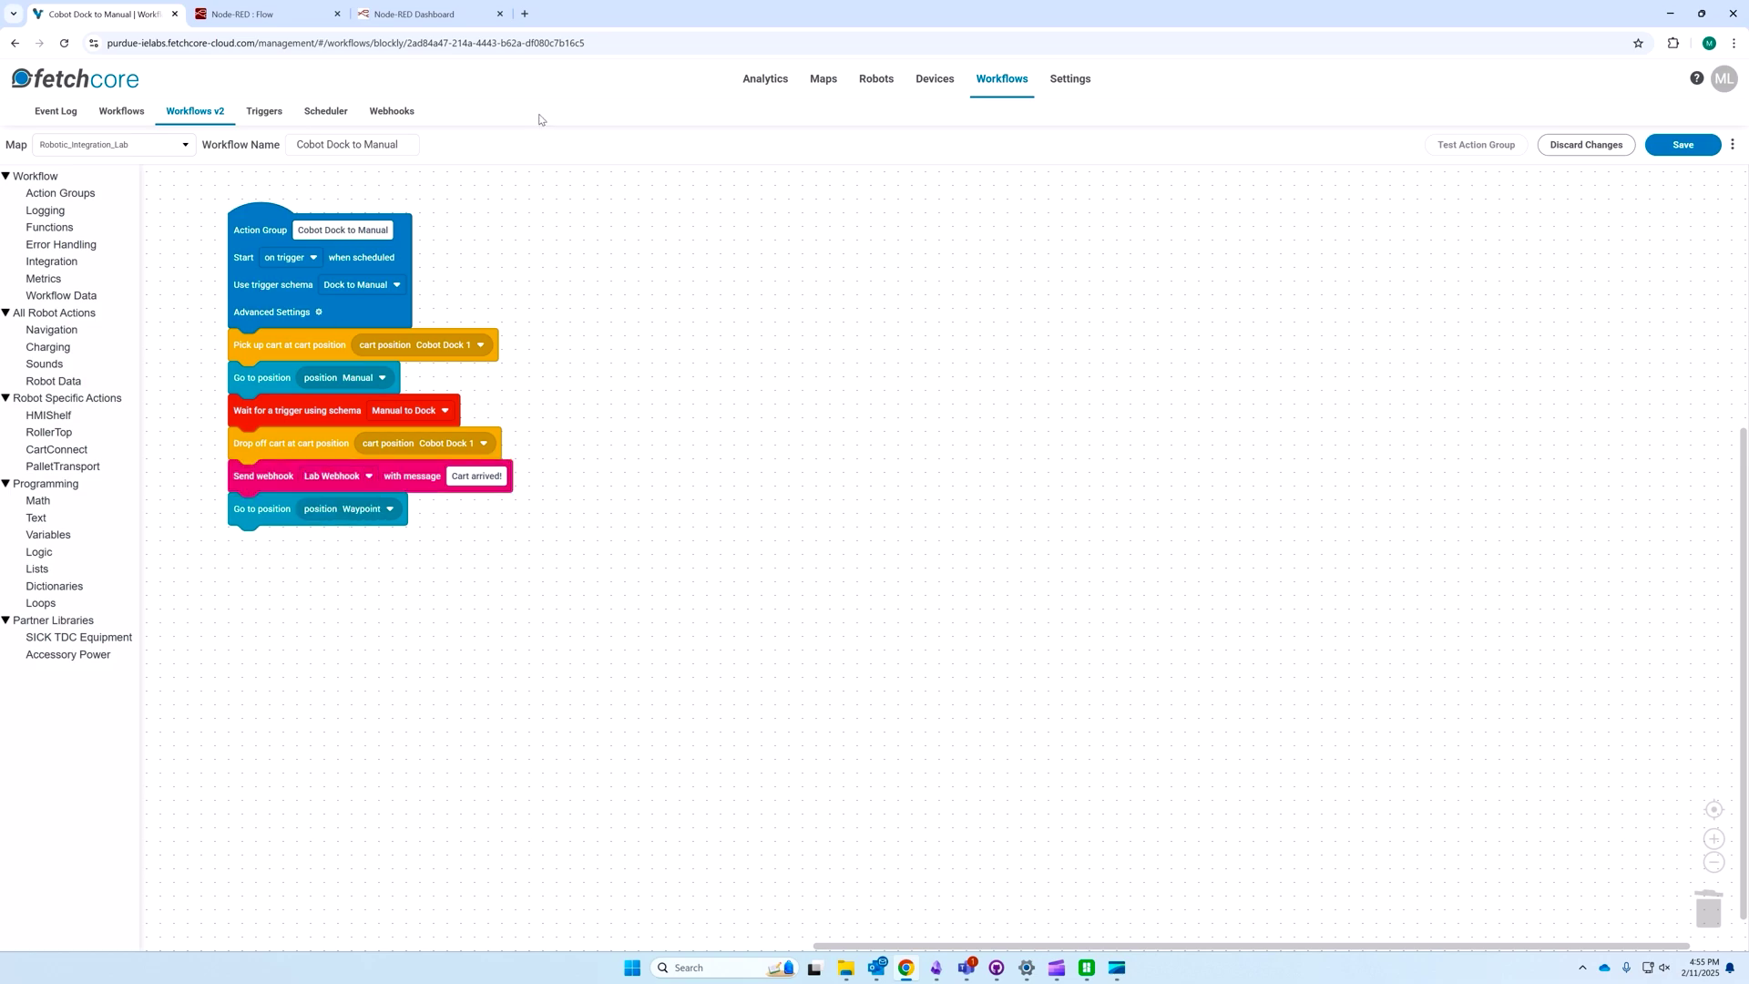
Step: Review Lab Webhook in Fetchcore's Webhooks list, then bring up the Node-RED flow editor
{"action": "left_click", "coordinate": [393, 112]}
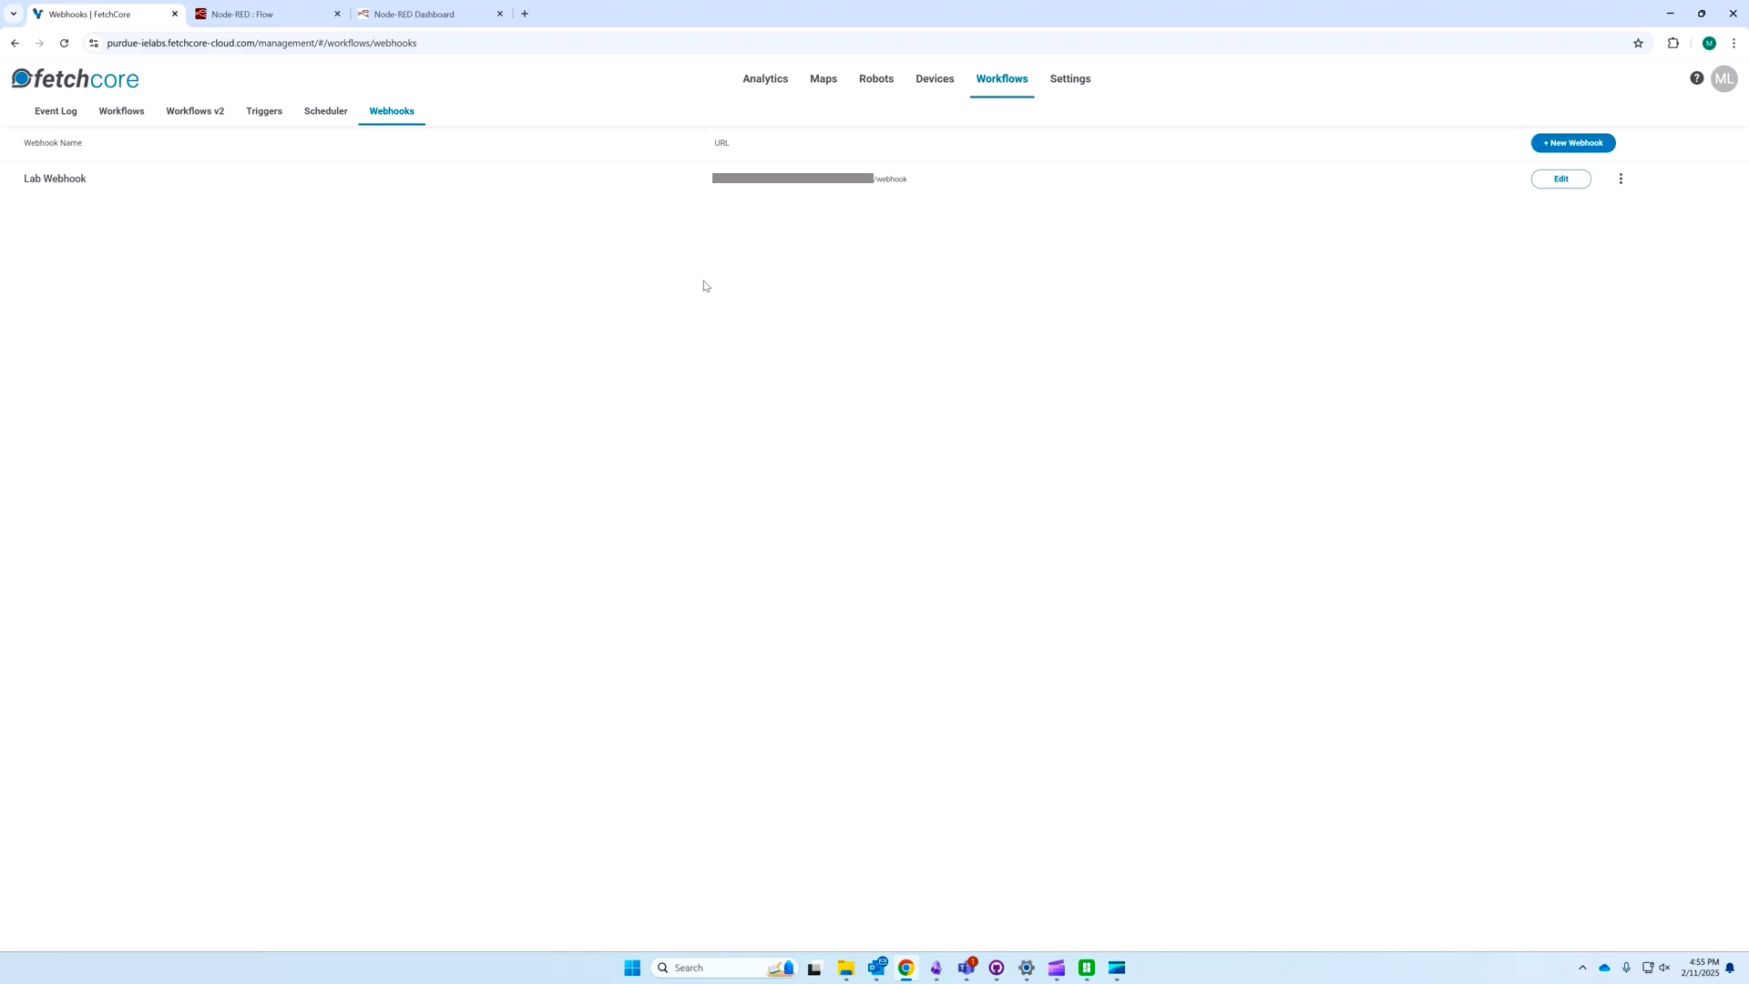
{"action": "left_click", "coordinate": [230, 7]}
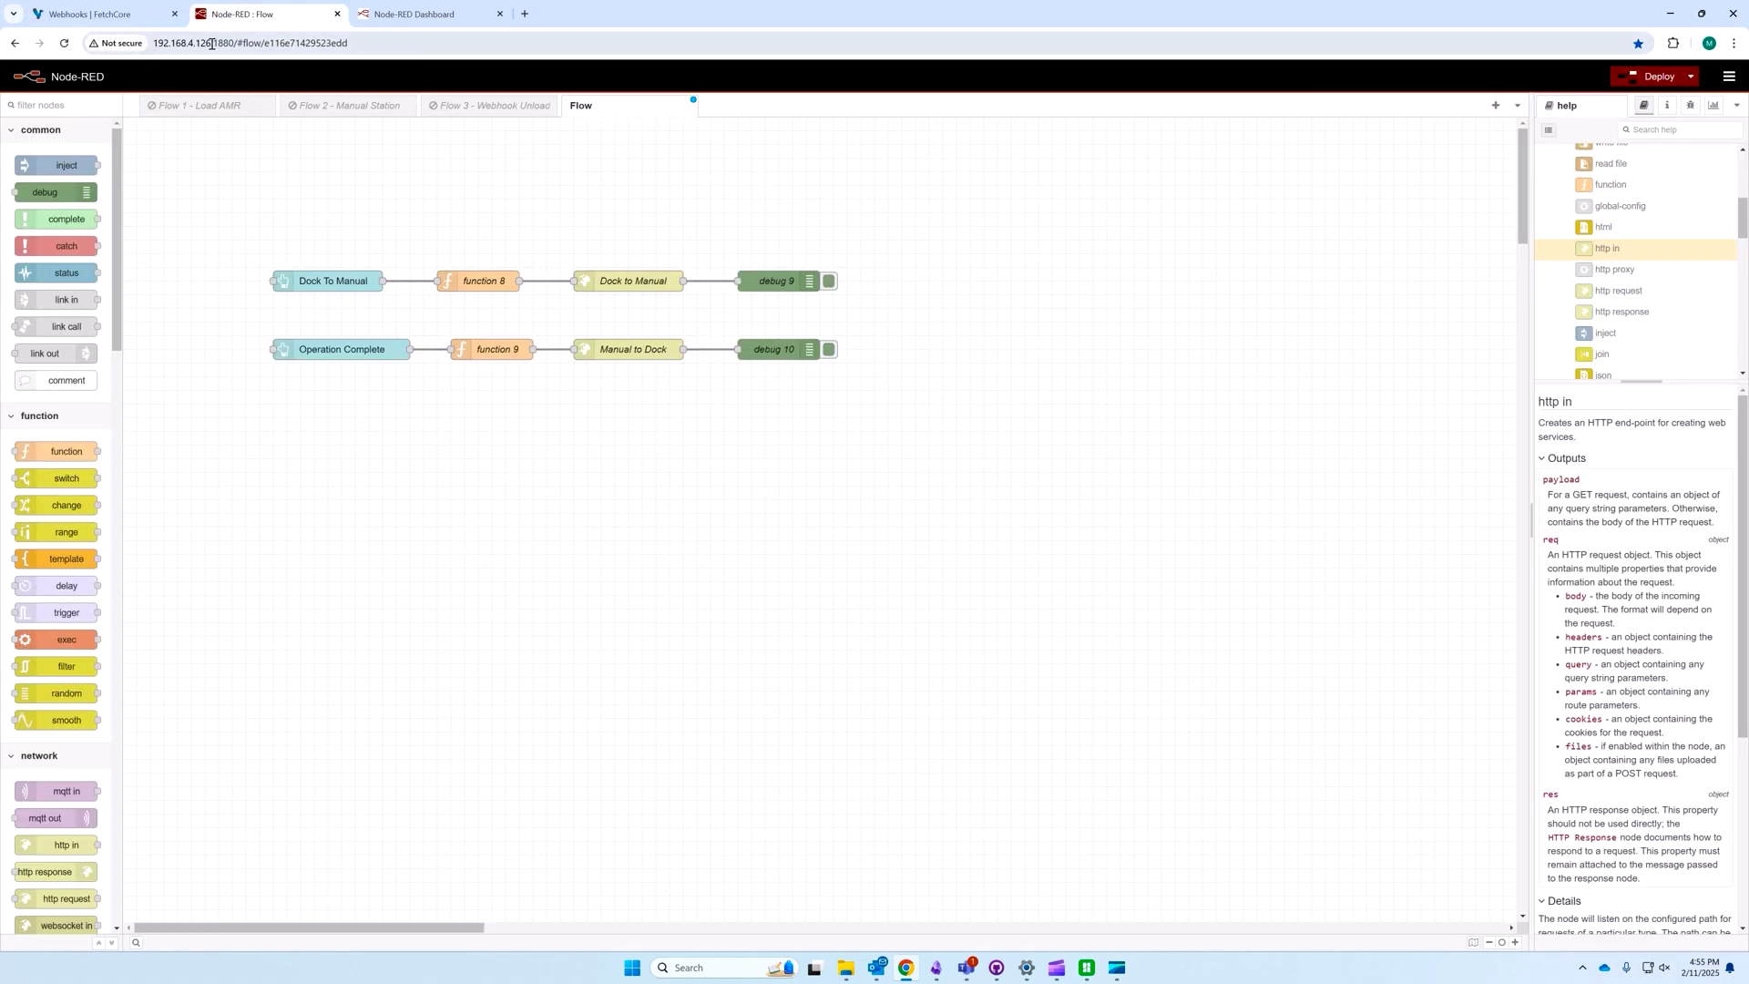
{"action": "left_click", "coordinate": [91, 5]}
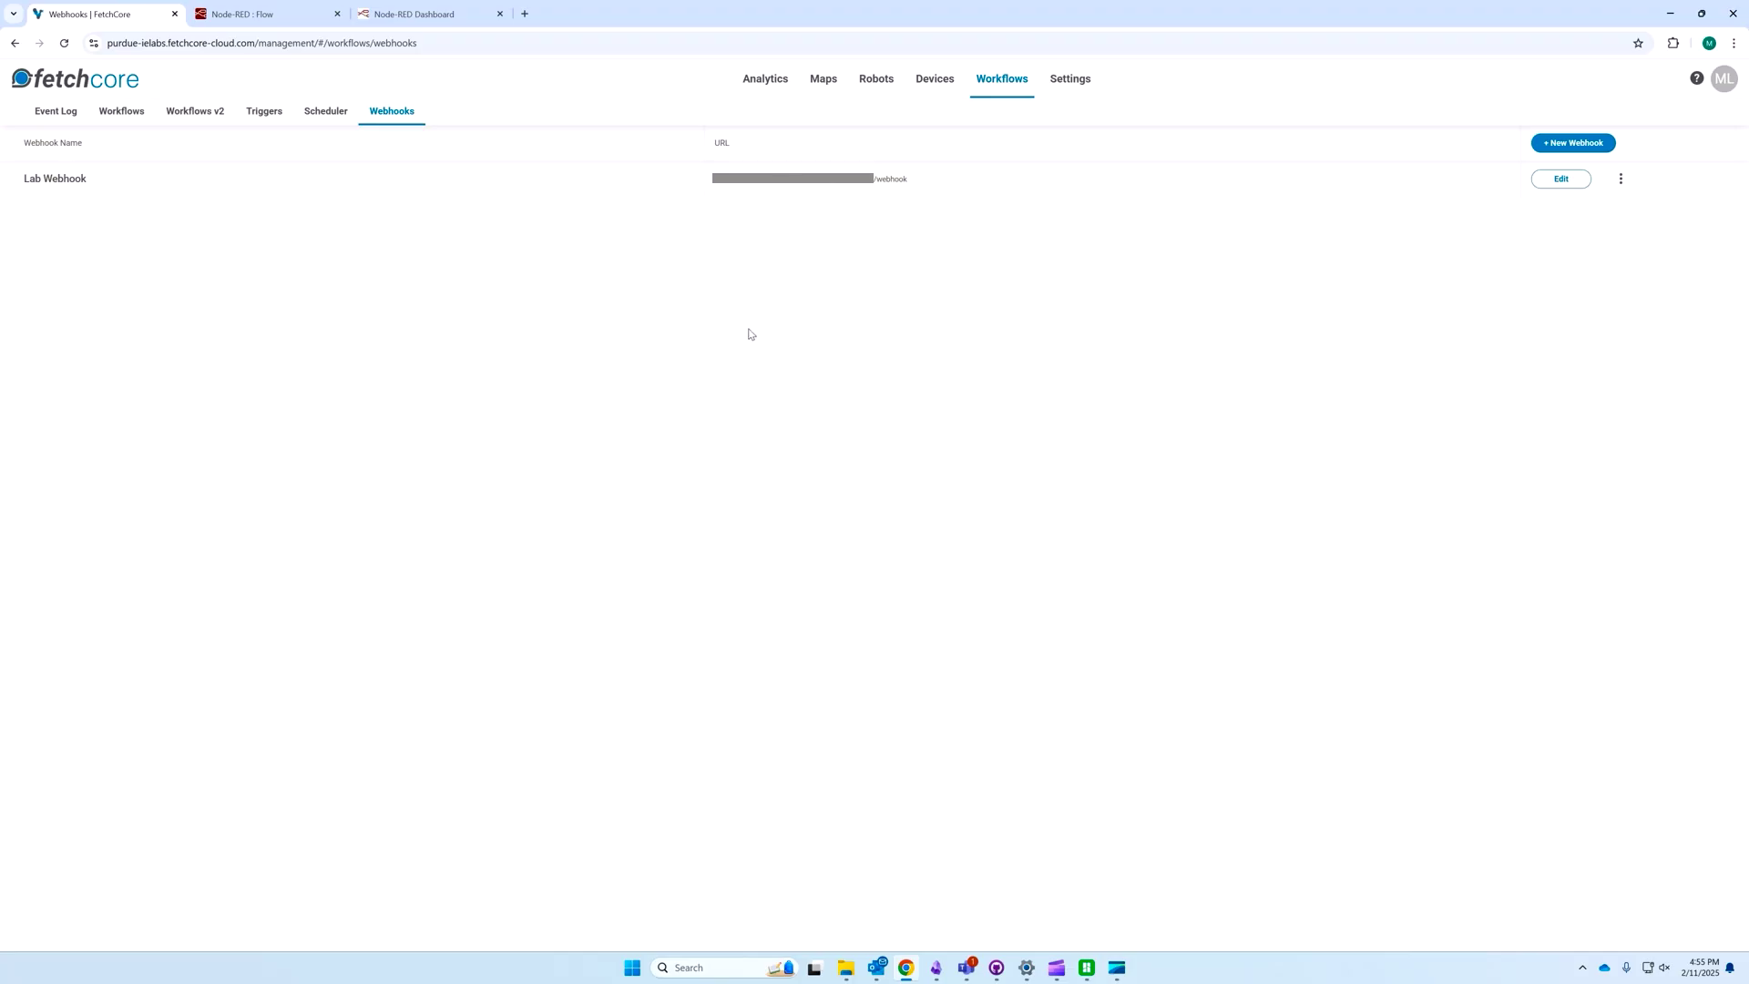
{"action": "left_click", "coordinate": [244, 14]}
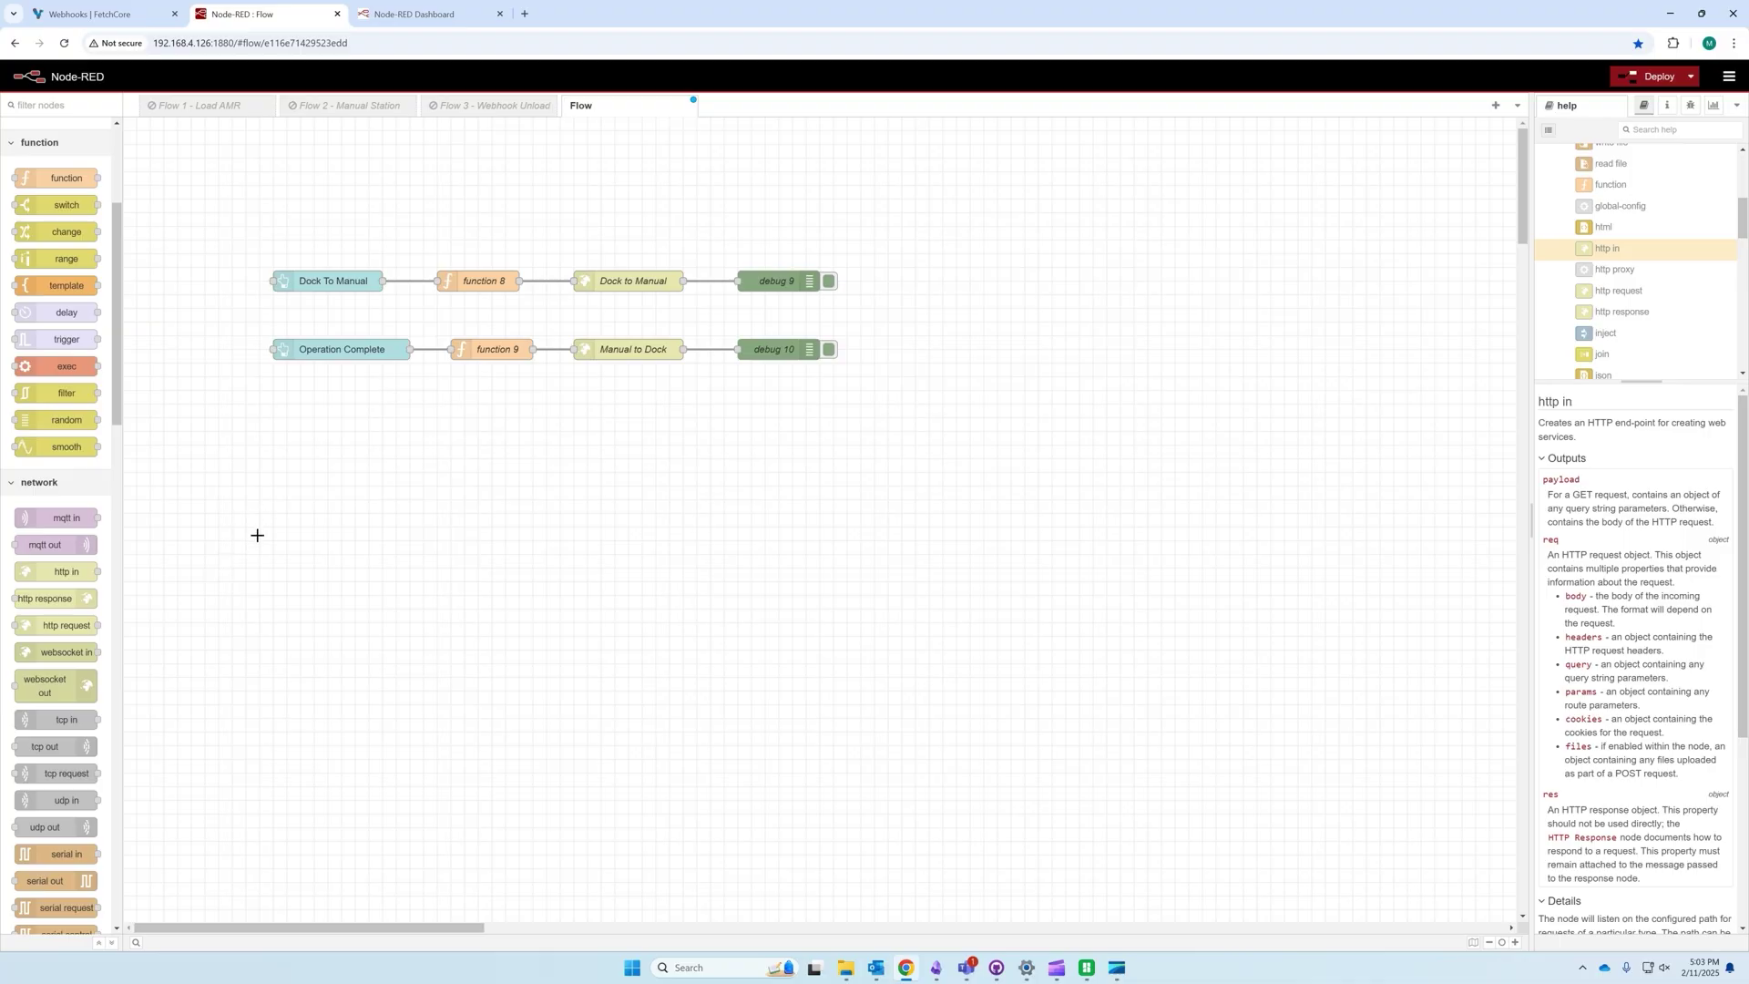
Step: Place an http in node below the existing flows and set its method to POST
{"action": "mouse_move", "coordinate": [37, 573]}
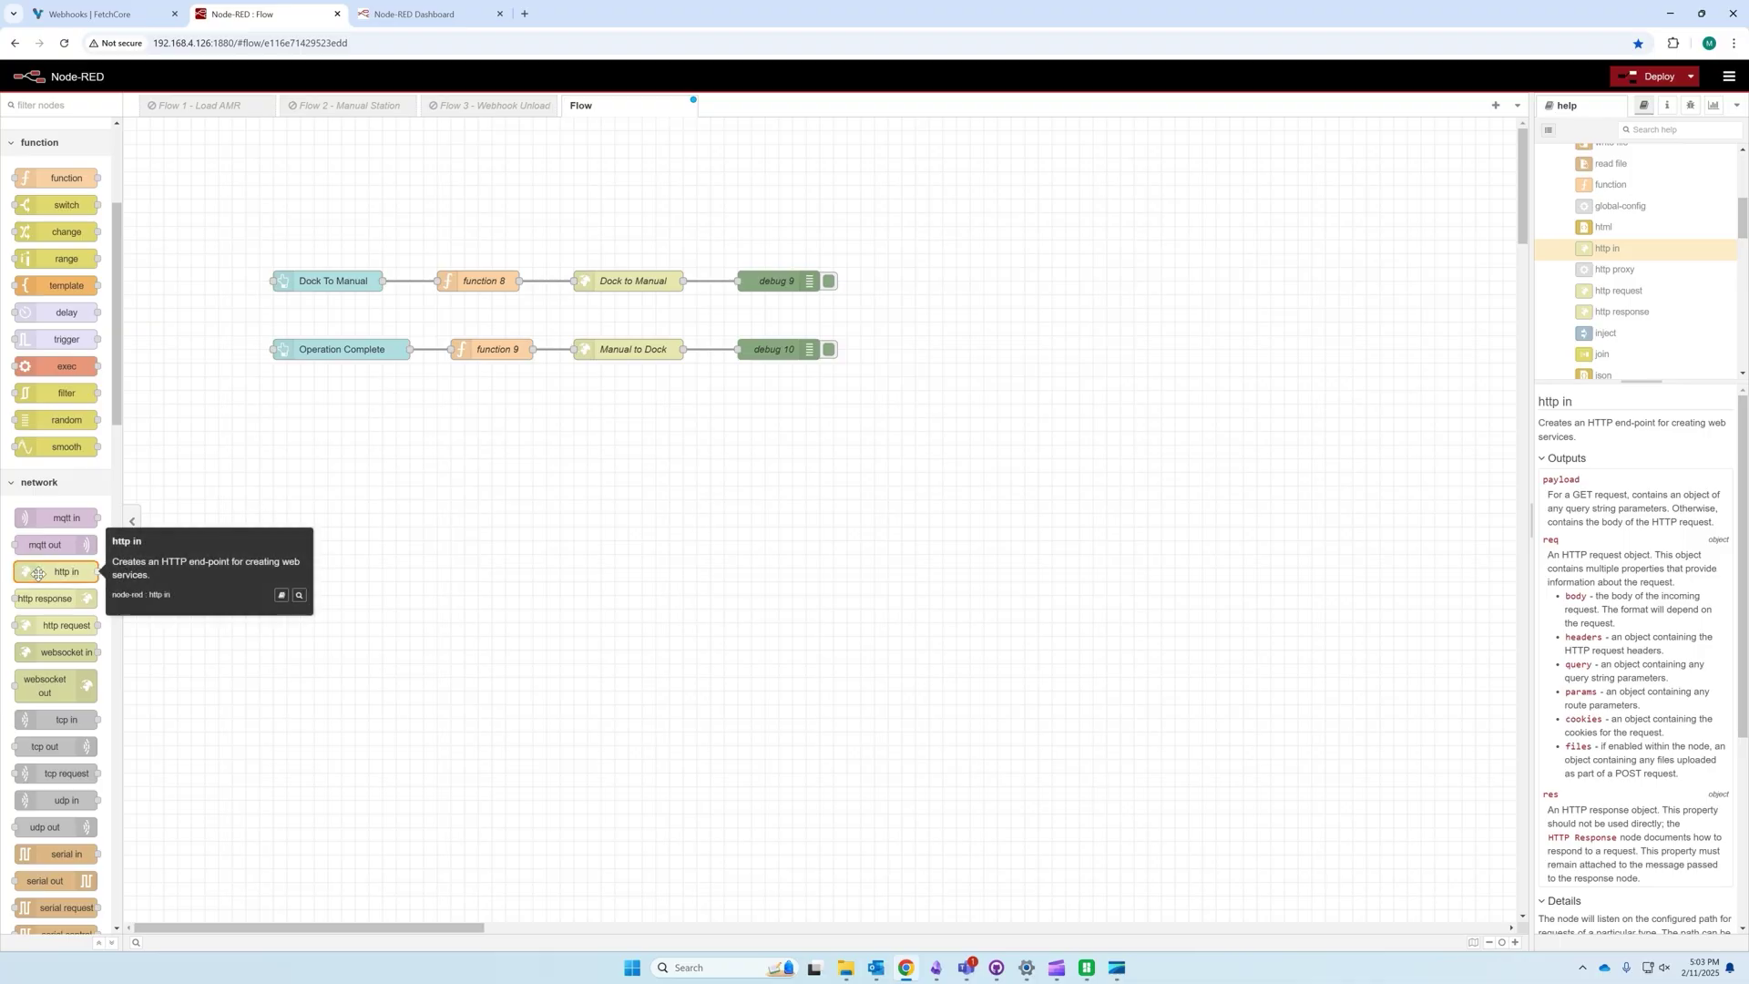
{"action": "left_click_drag", "start_coordinate": [38, 573], "coordinate": [308, 463]}
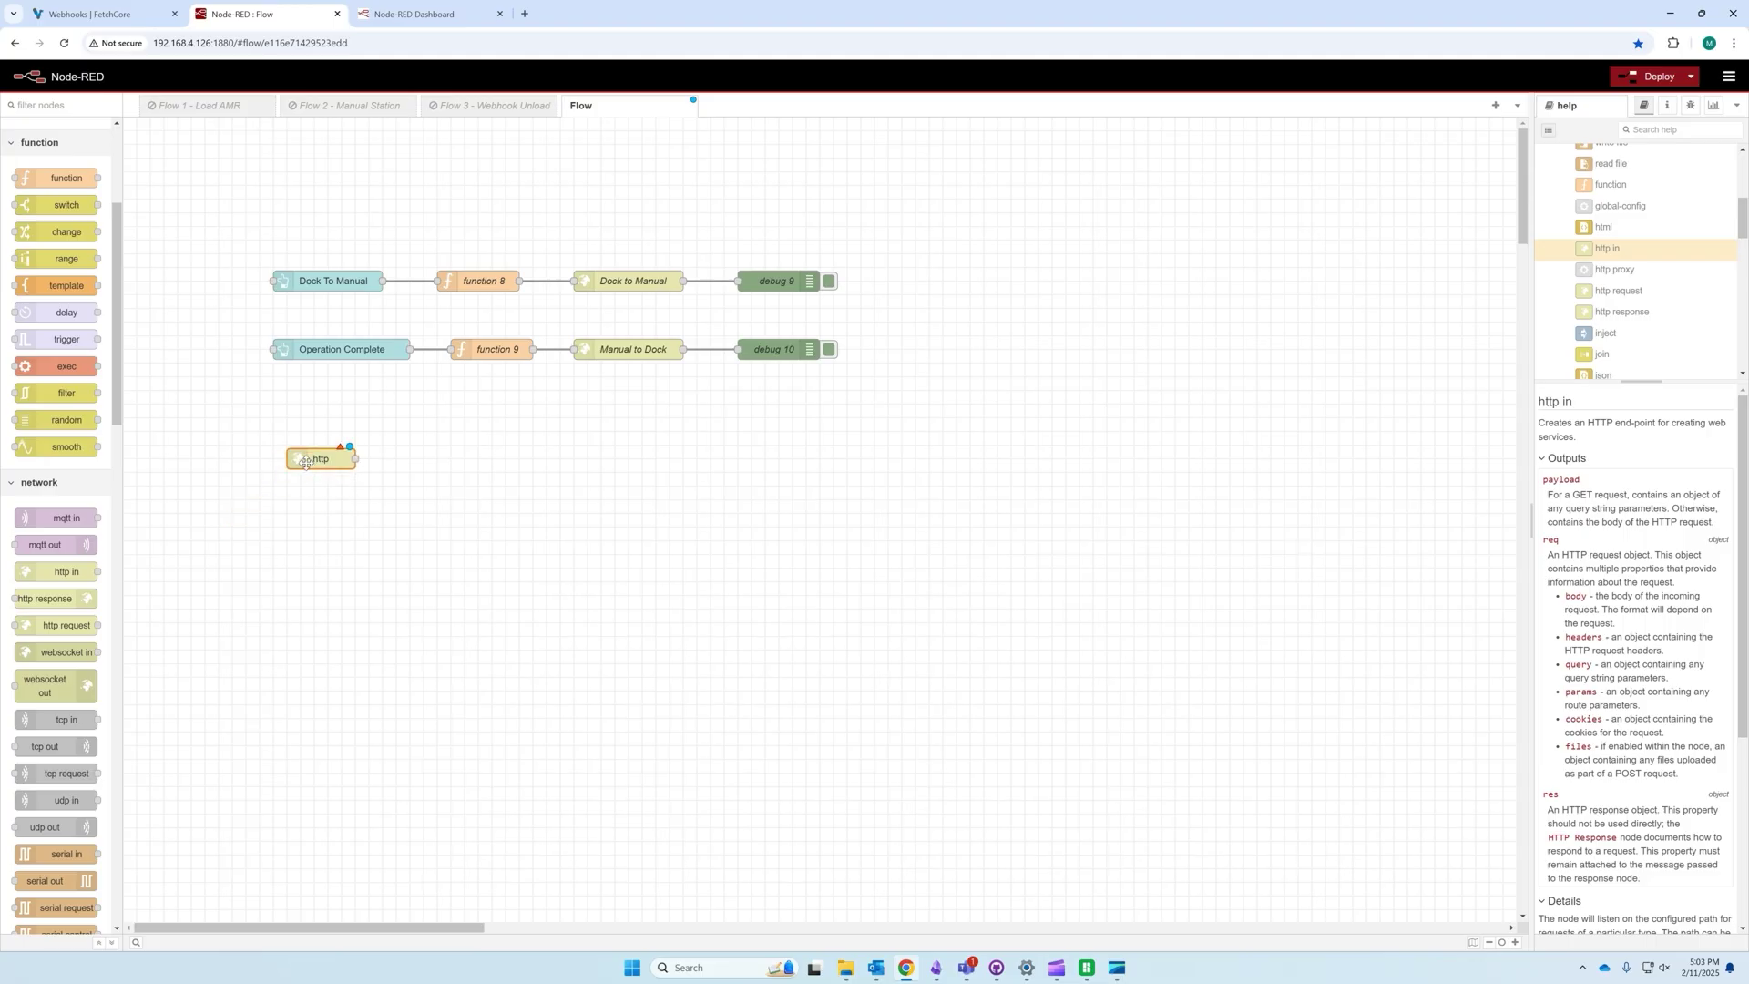
{"action": "double_click", "coordinate": [306, 463]}
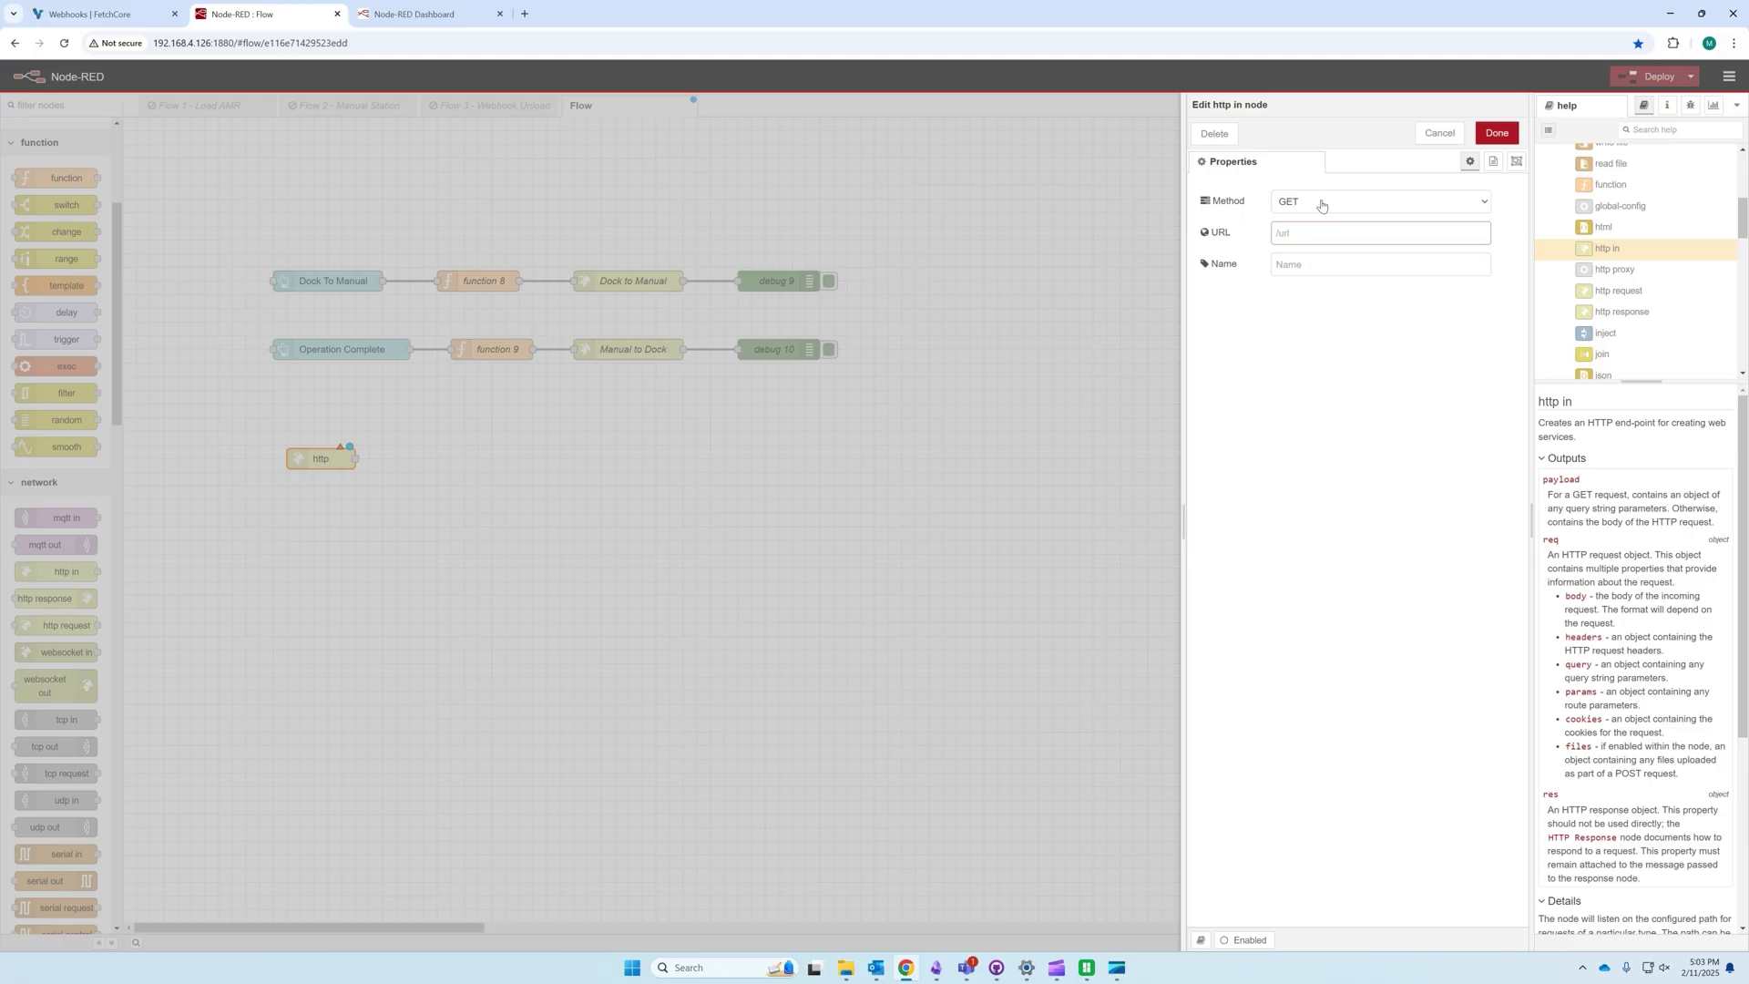
{"action": "left_click", "coordinate": [1321, 202]}
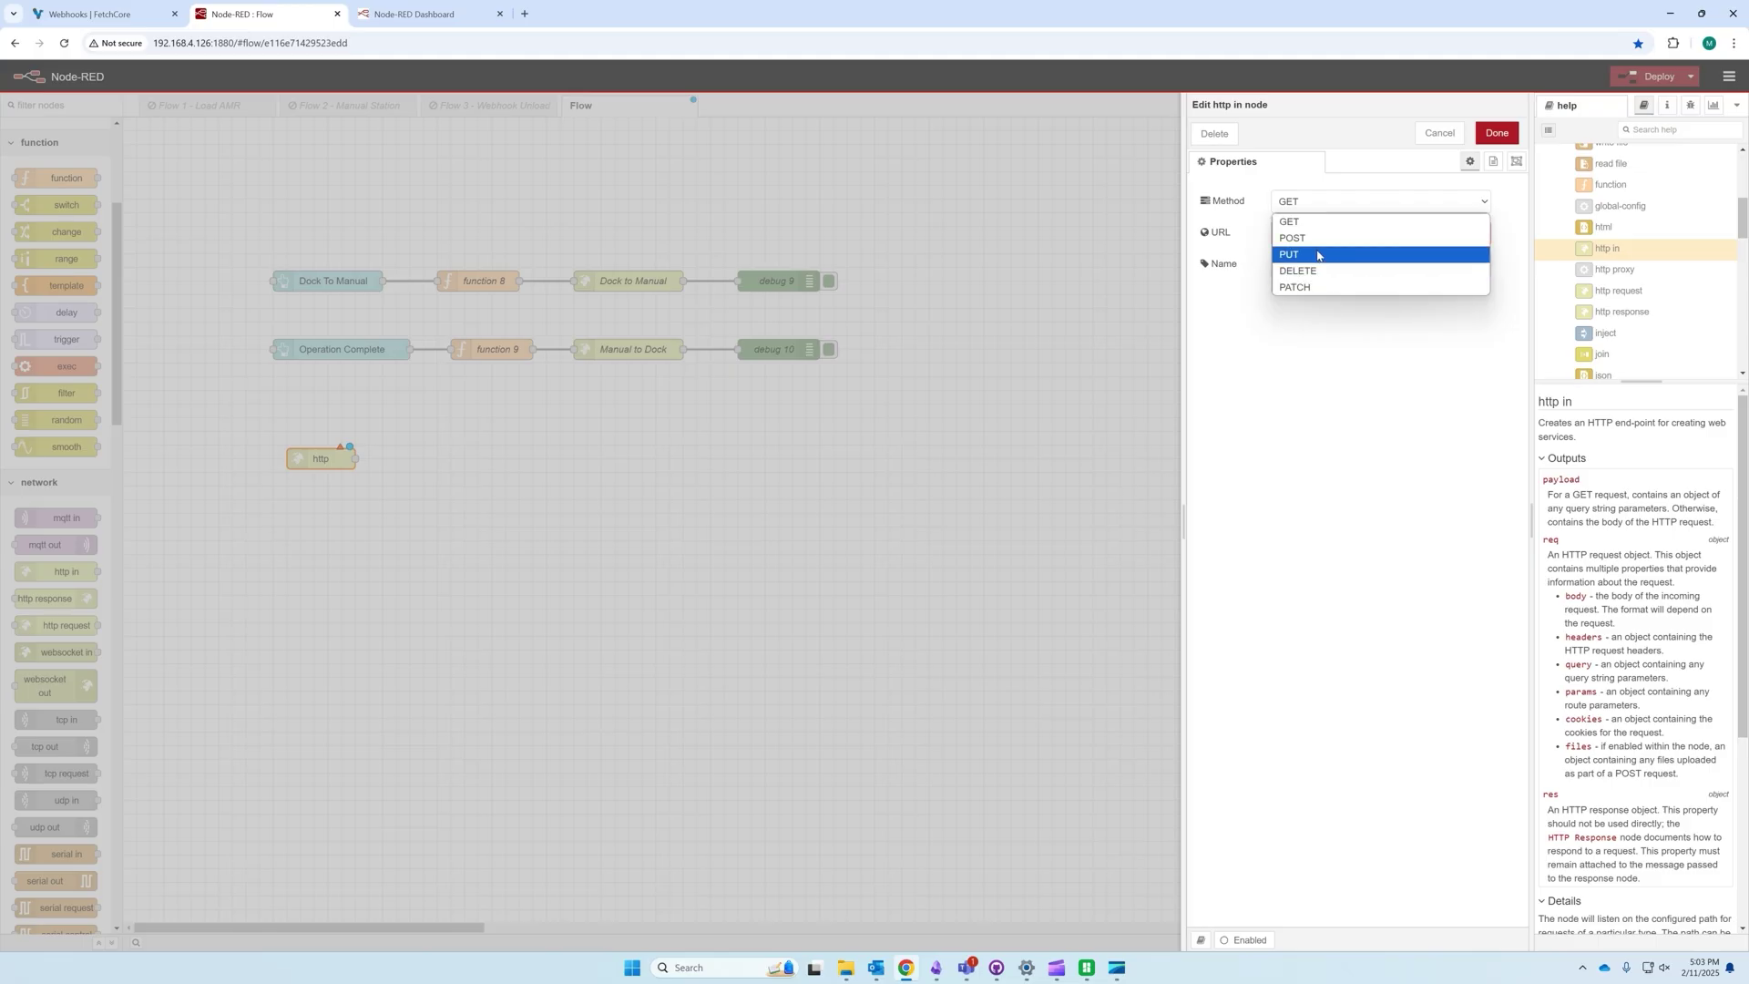
{"action": "left_click", "coordinate": [1305, 242]}
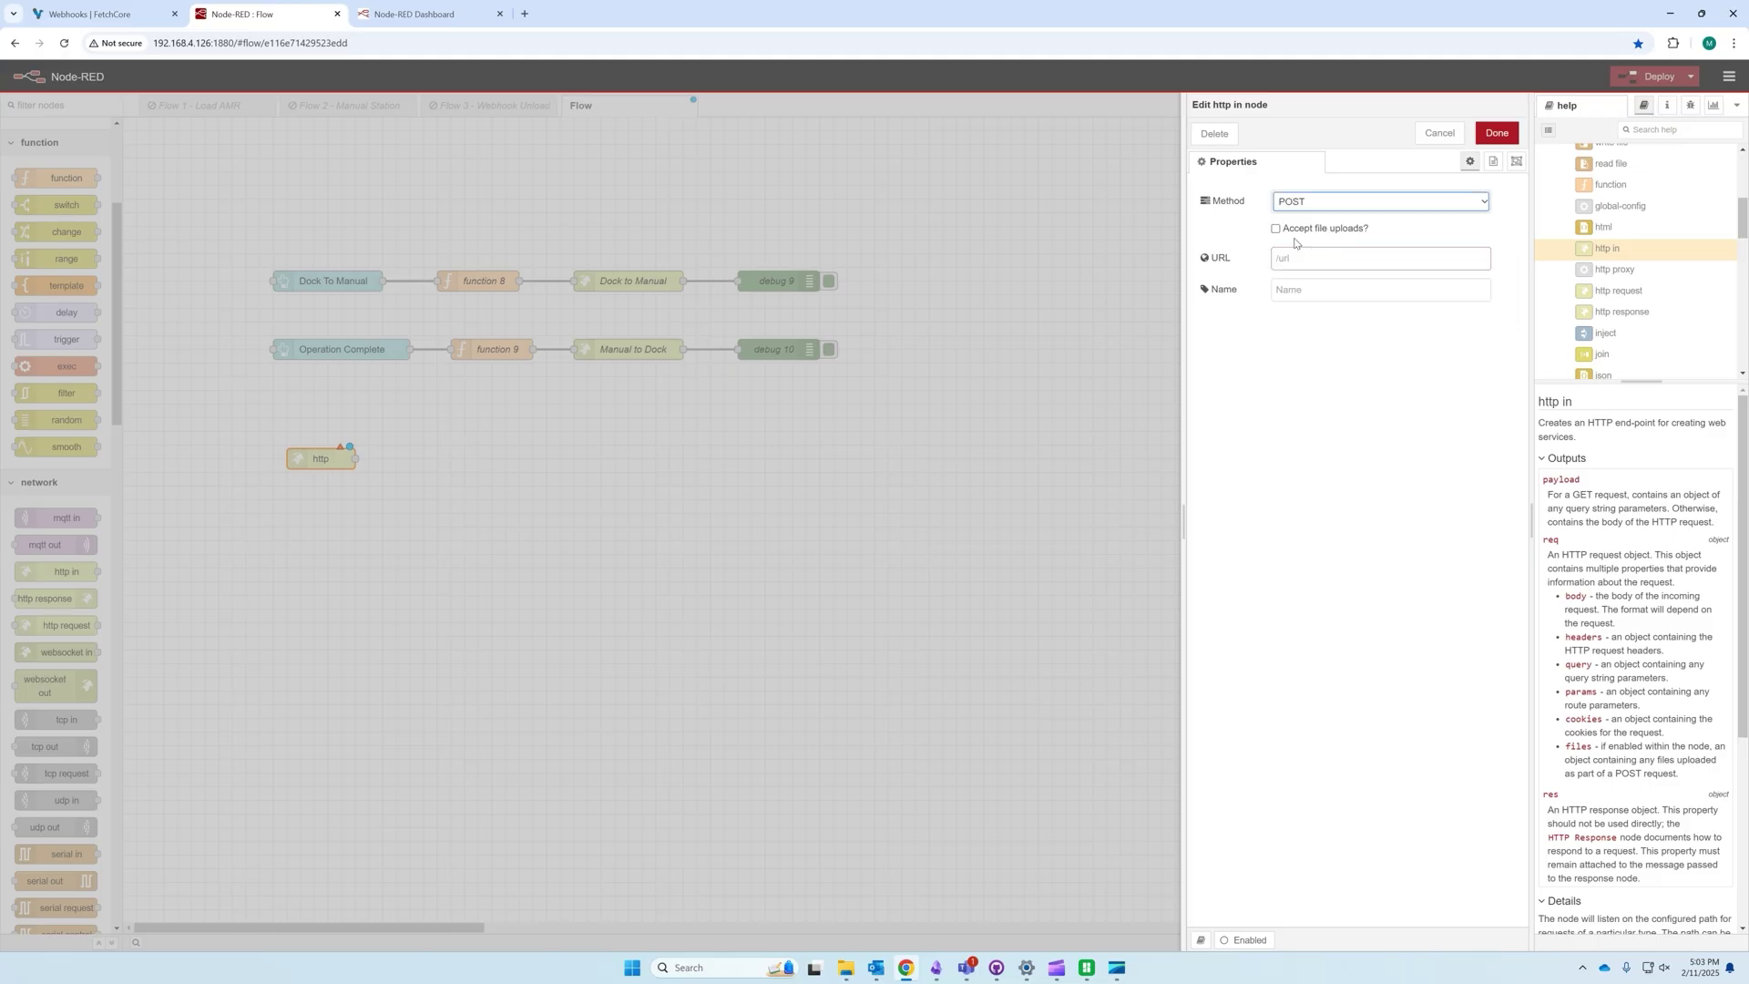
{"action": "left_click", "coordinate": [1313, 258]}
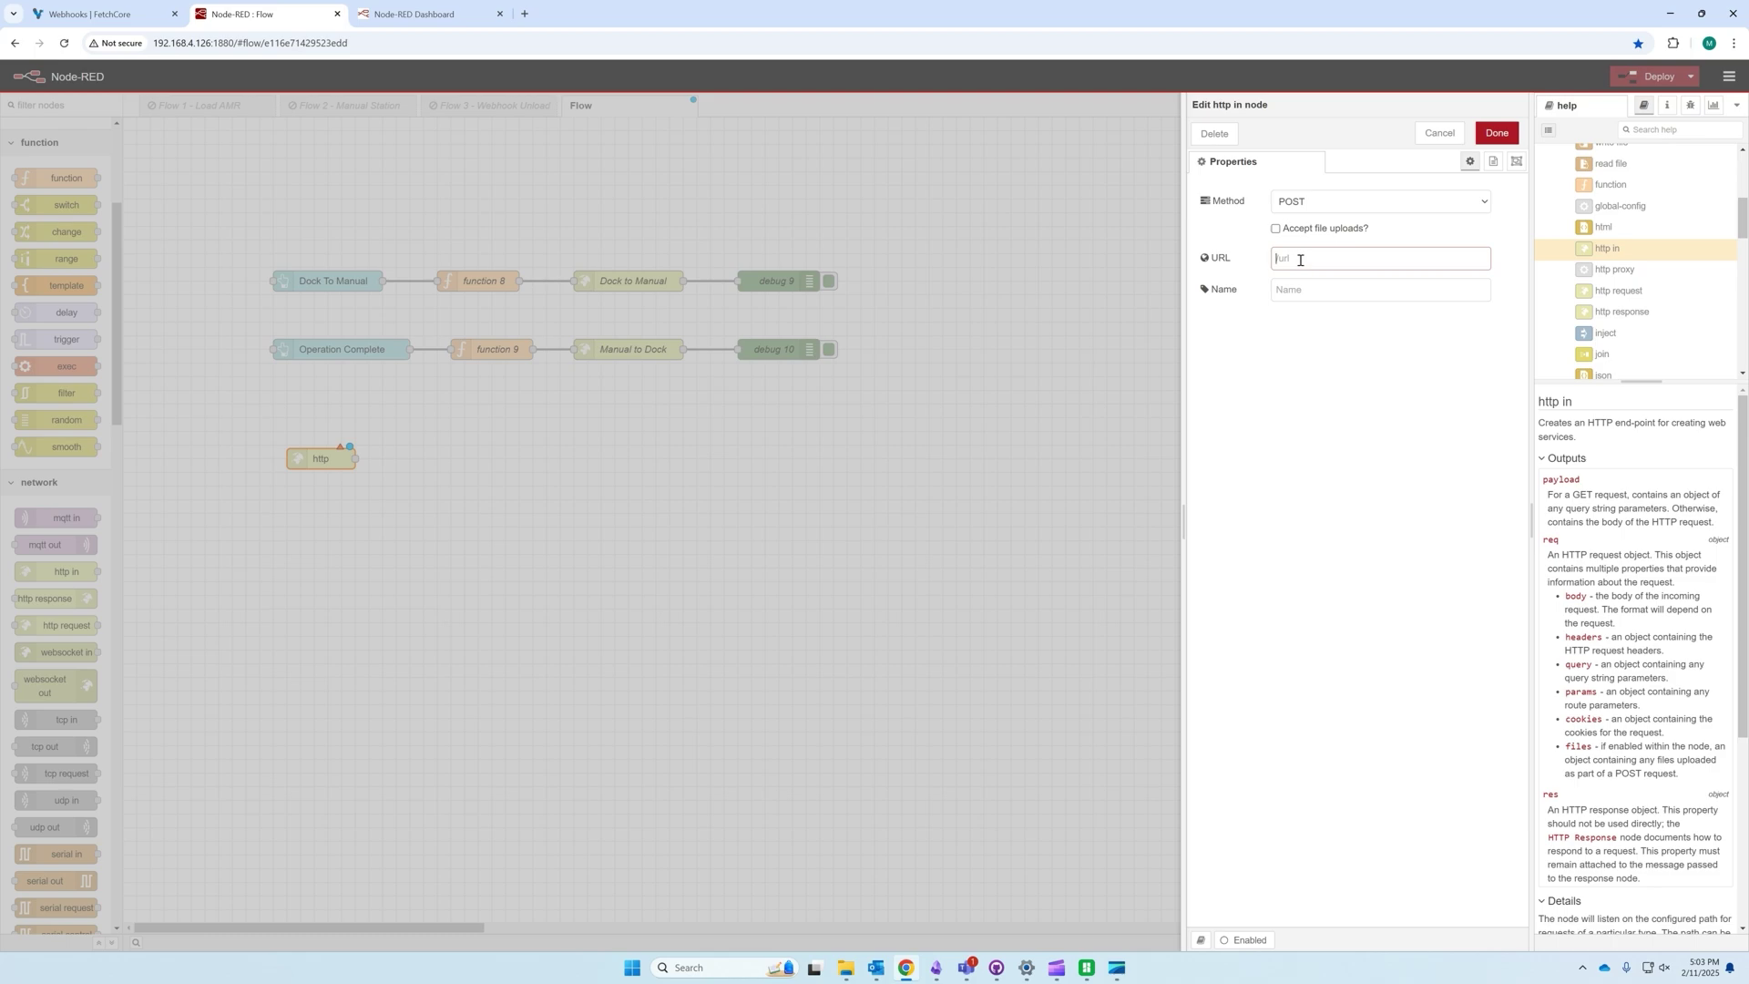
{"action": "left_click", "coordinate": [878, 282]}
Step: Give the http in node the URL /webhook and confirm its settings
{"action": "left_click", "coordinate": [135, 6]}
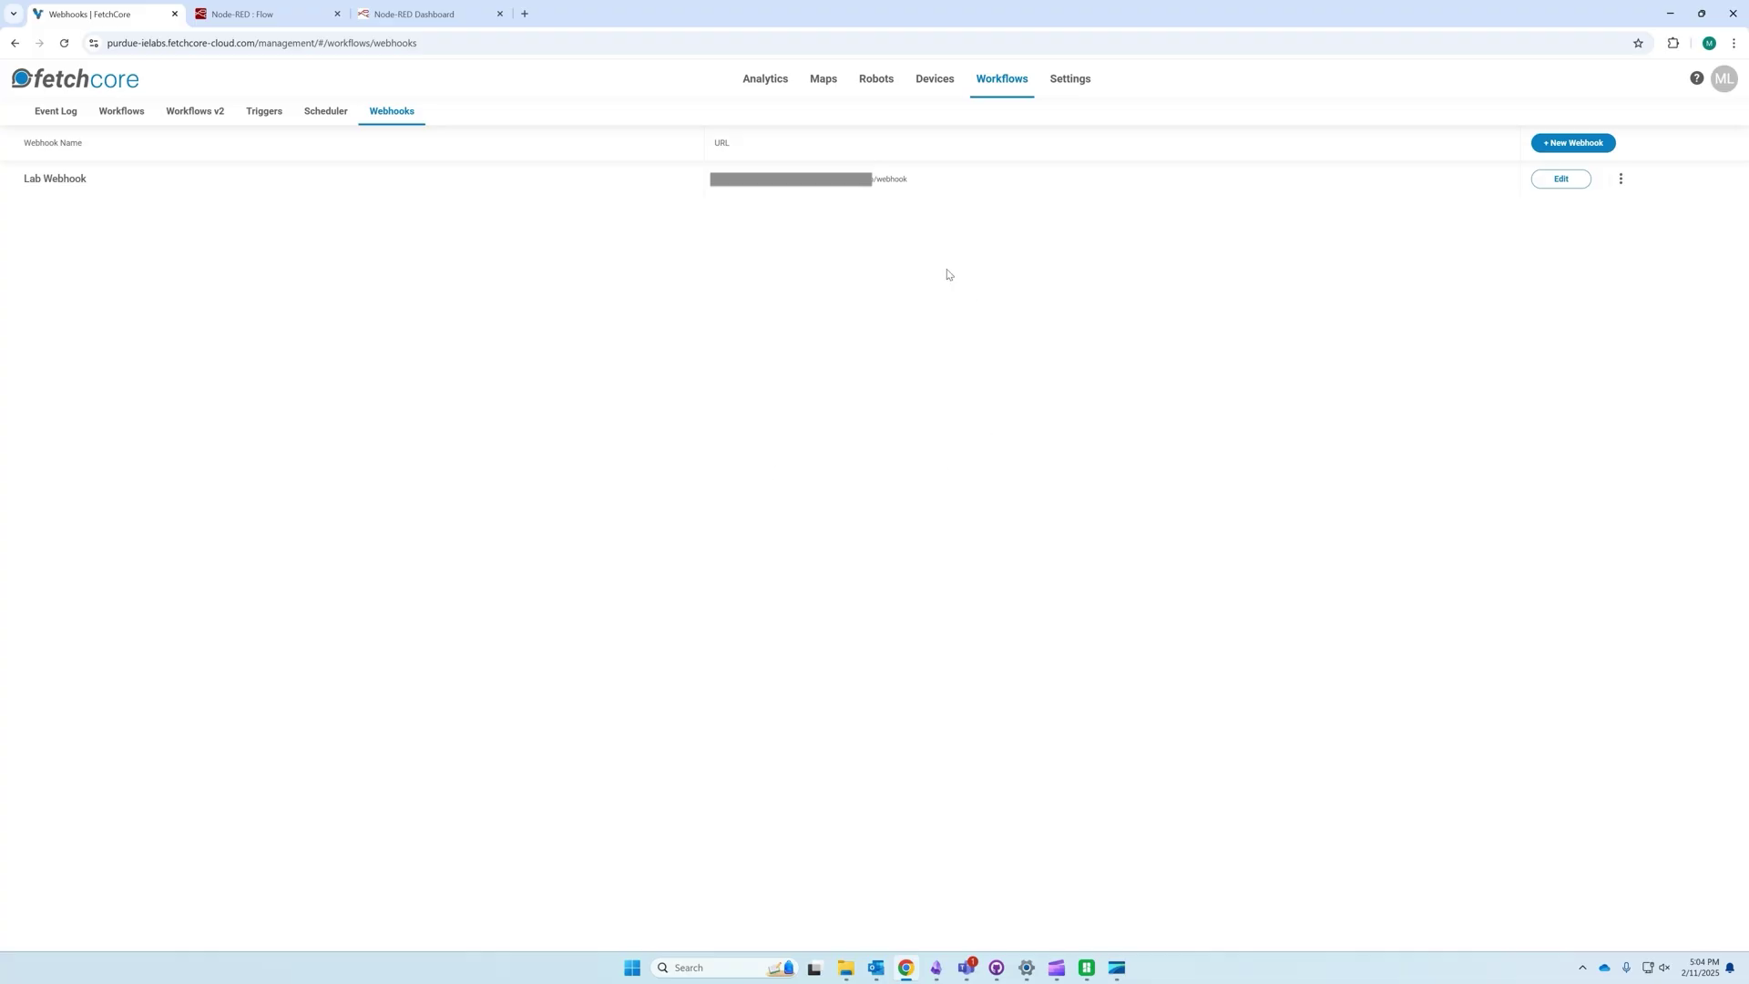
{"action": "left_click", "coordinate": [310, 7]}
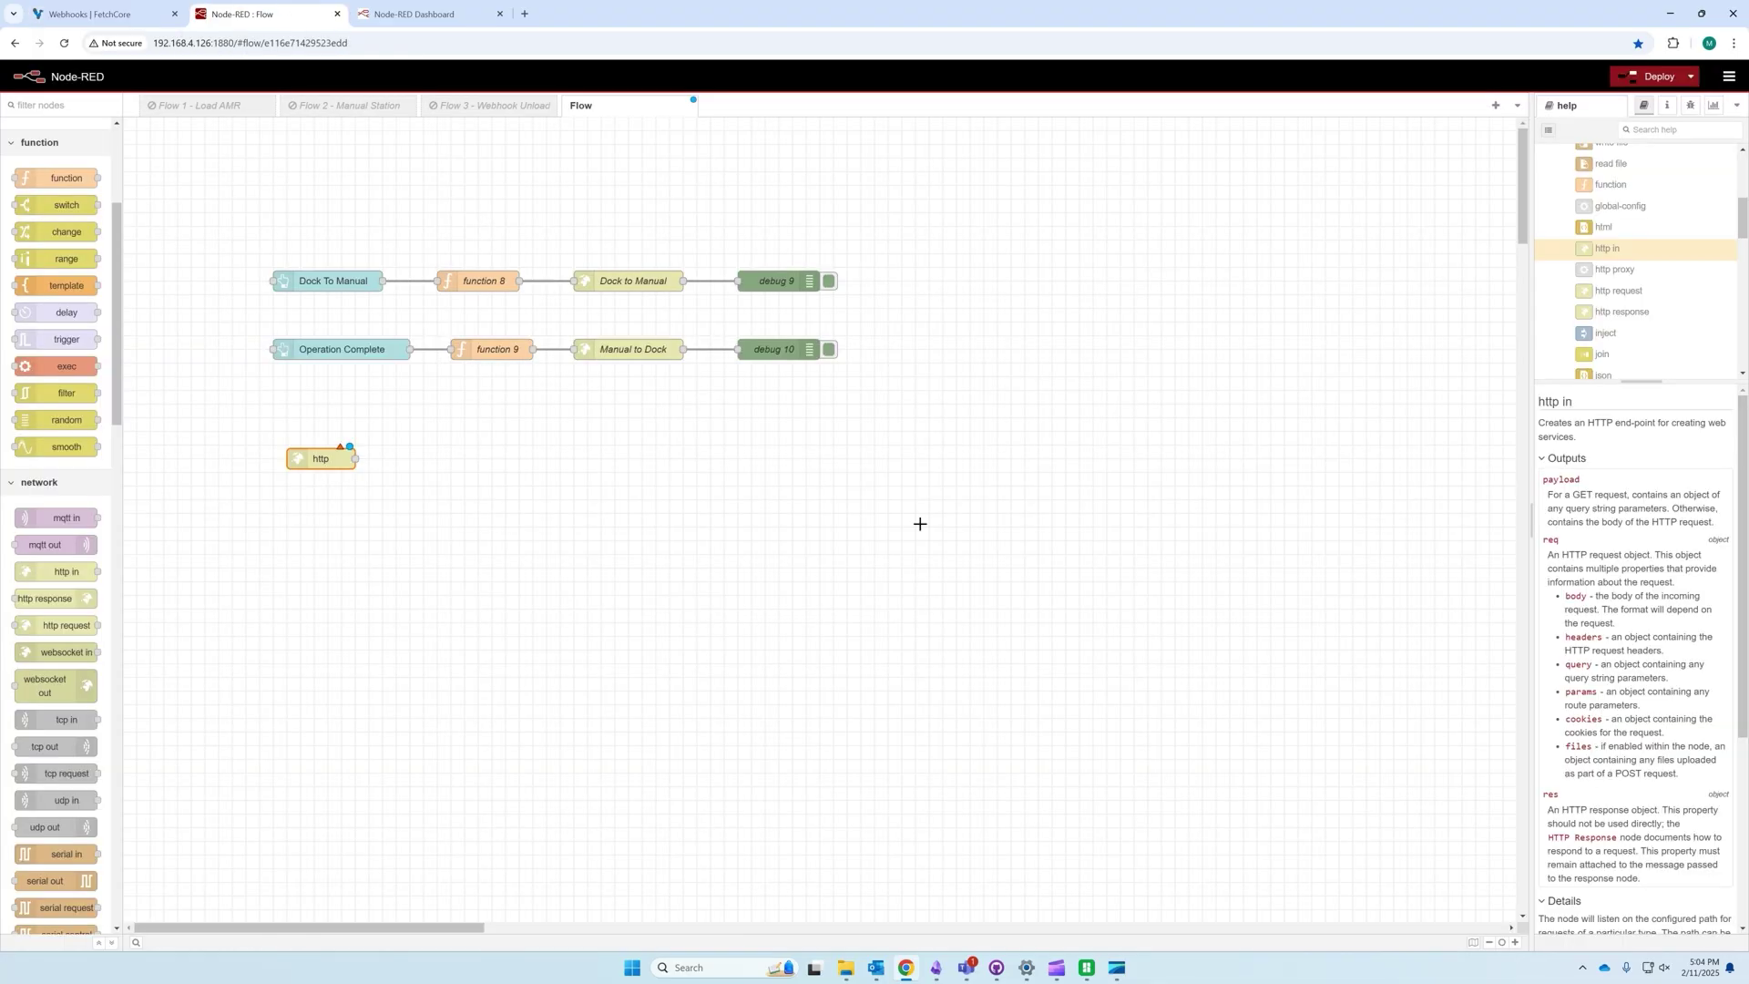
{"action": "double_click", "coordinate": [333, 460]}
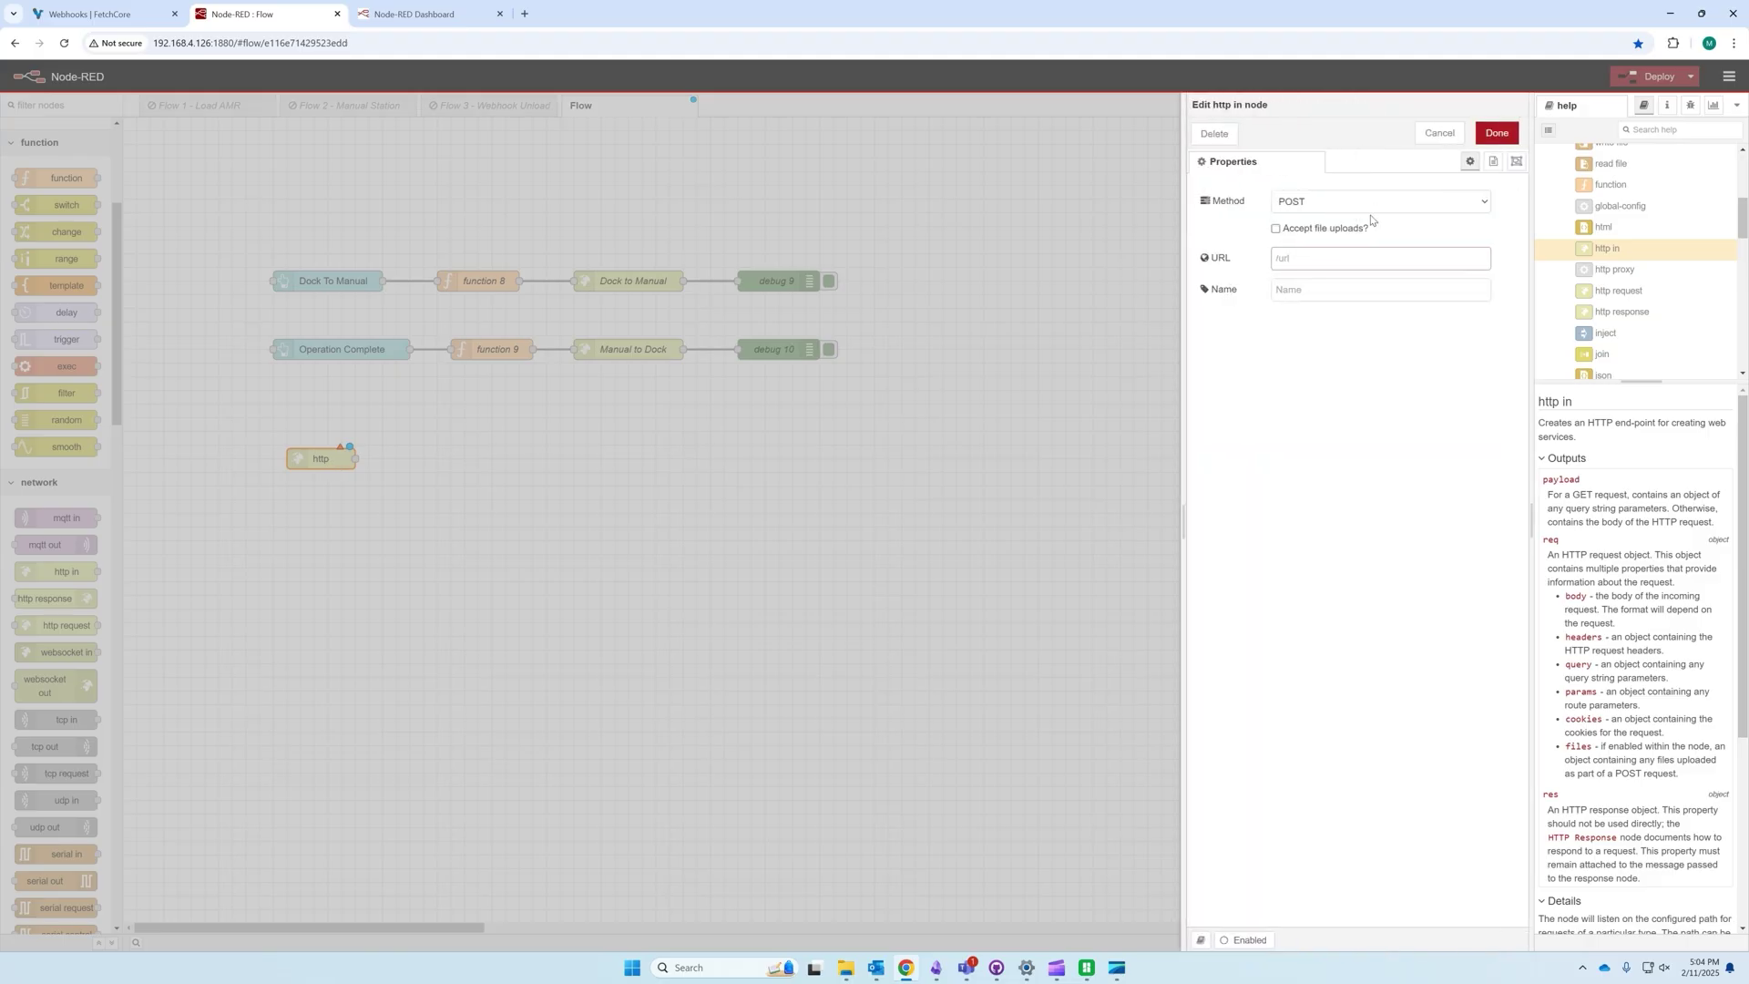
{"action": "type", "text": "/webhook"}
{"action": "left_click", "coordinate": [1497, 133]}
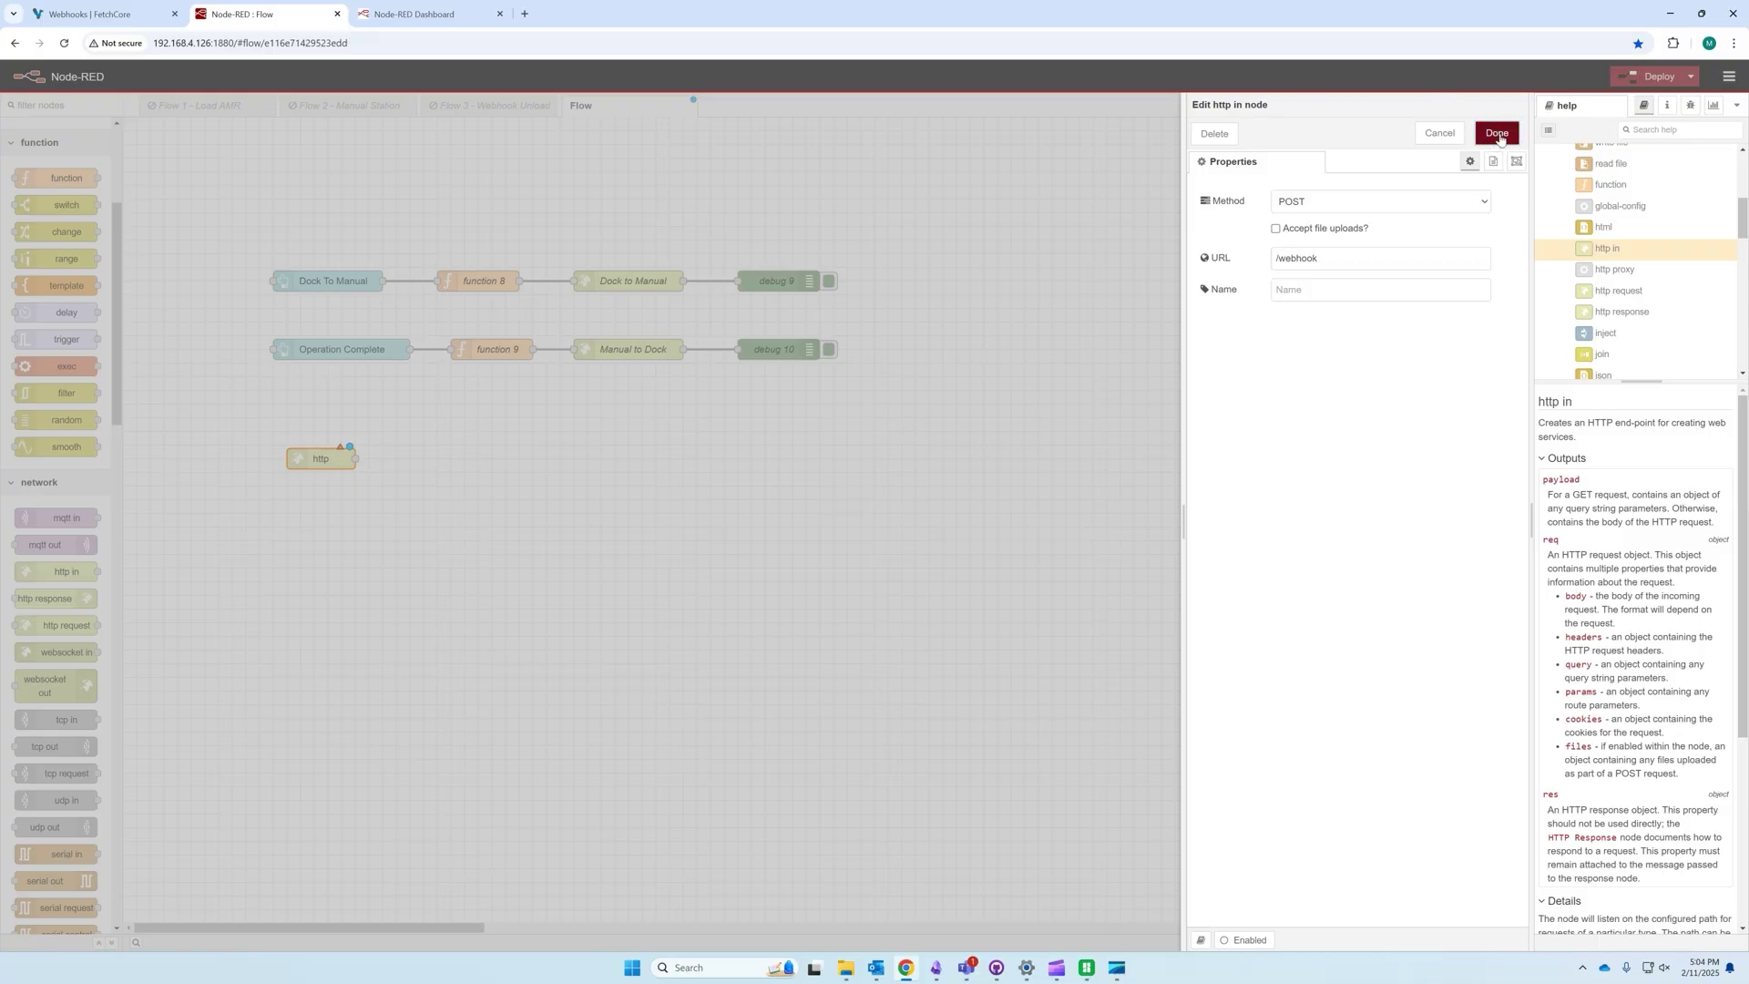
Step: Reposition the [post] /webhook node and review the Dock to Manual request node without changes
{"action": "left_click_drag", "start_coordinate": [296, 455], "coordinate": [282, 442]}
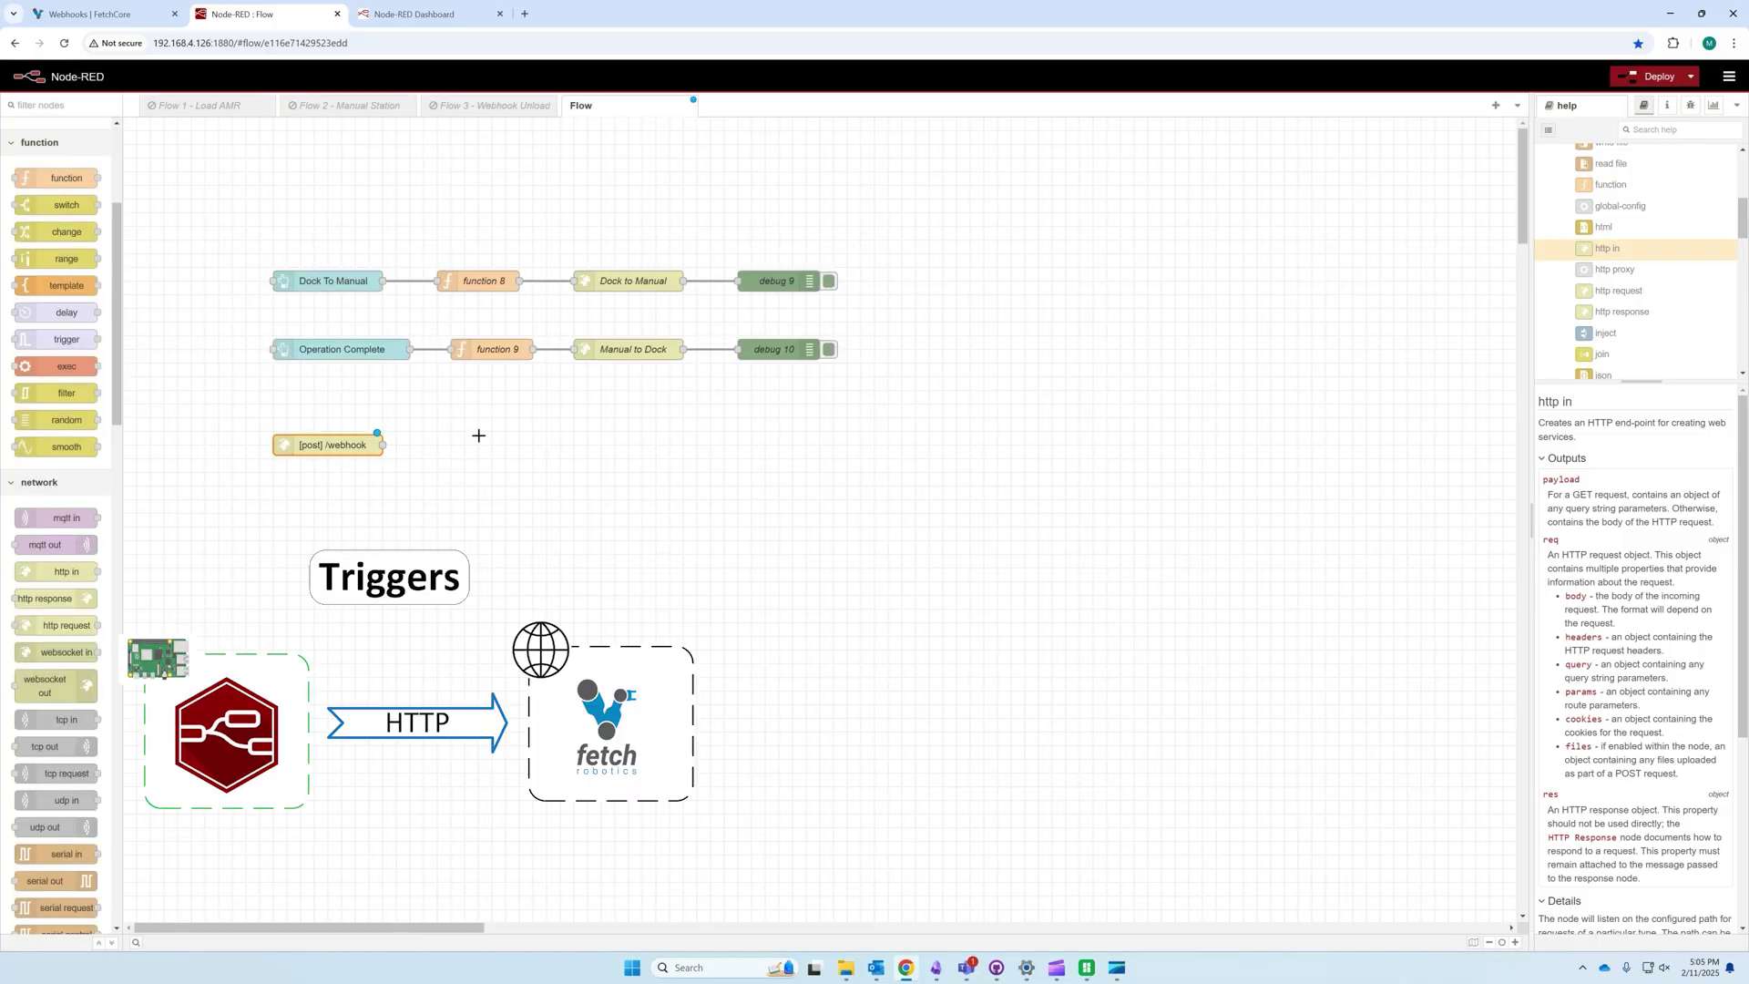
{"action": "left_click", "coordinate": [627, 283]}
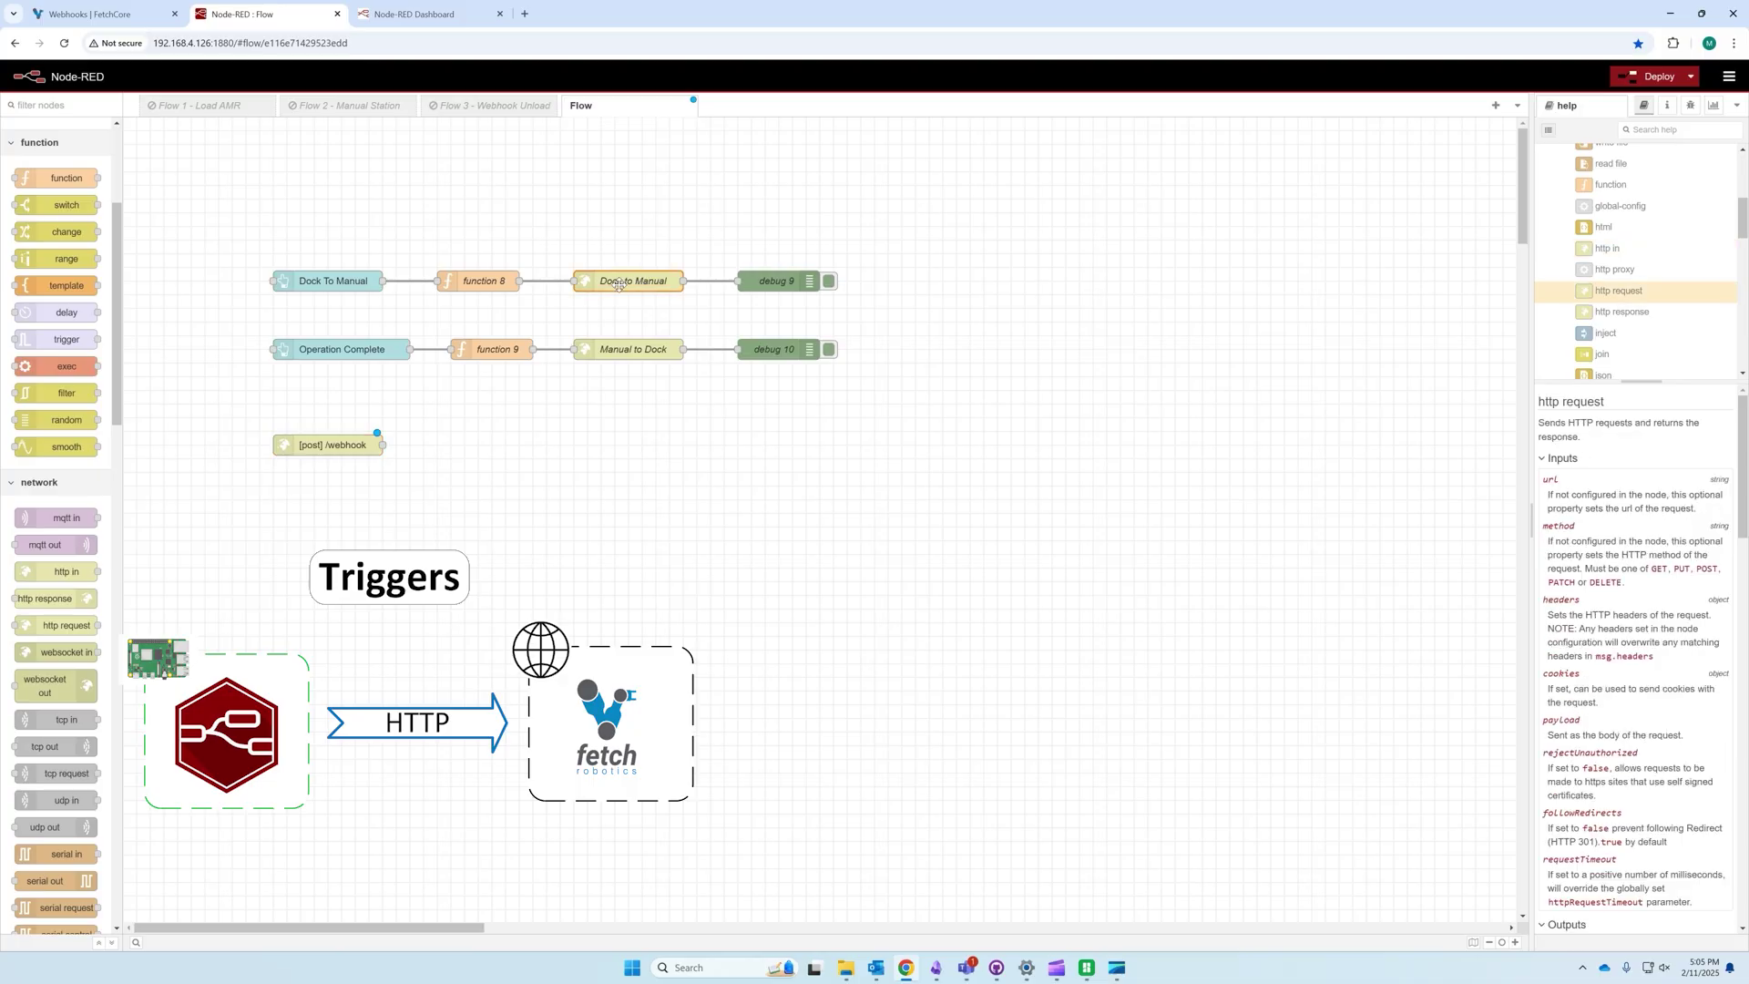
{"action": "double_click", "coordinate": [625, 285]}
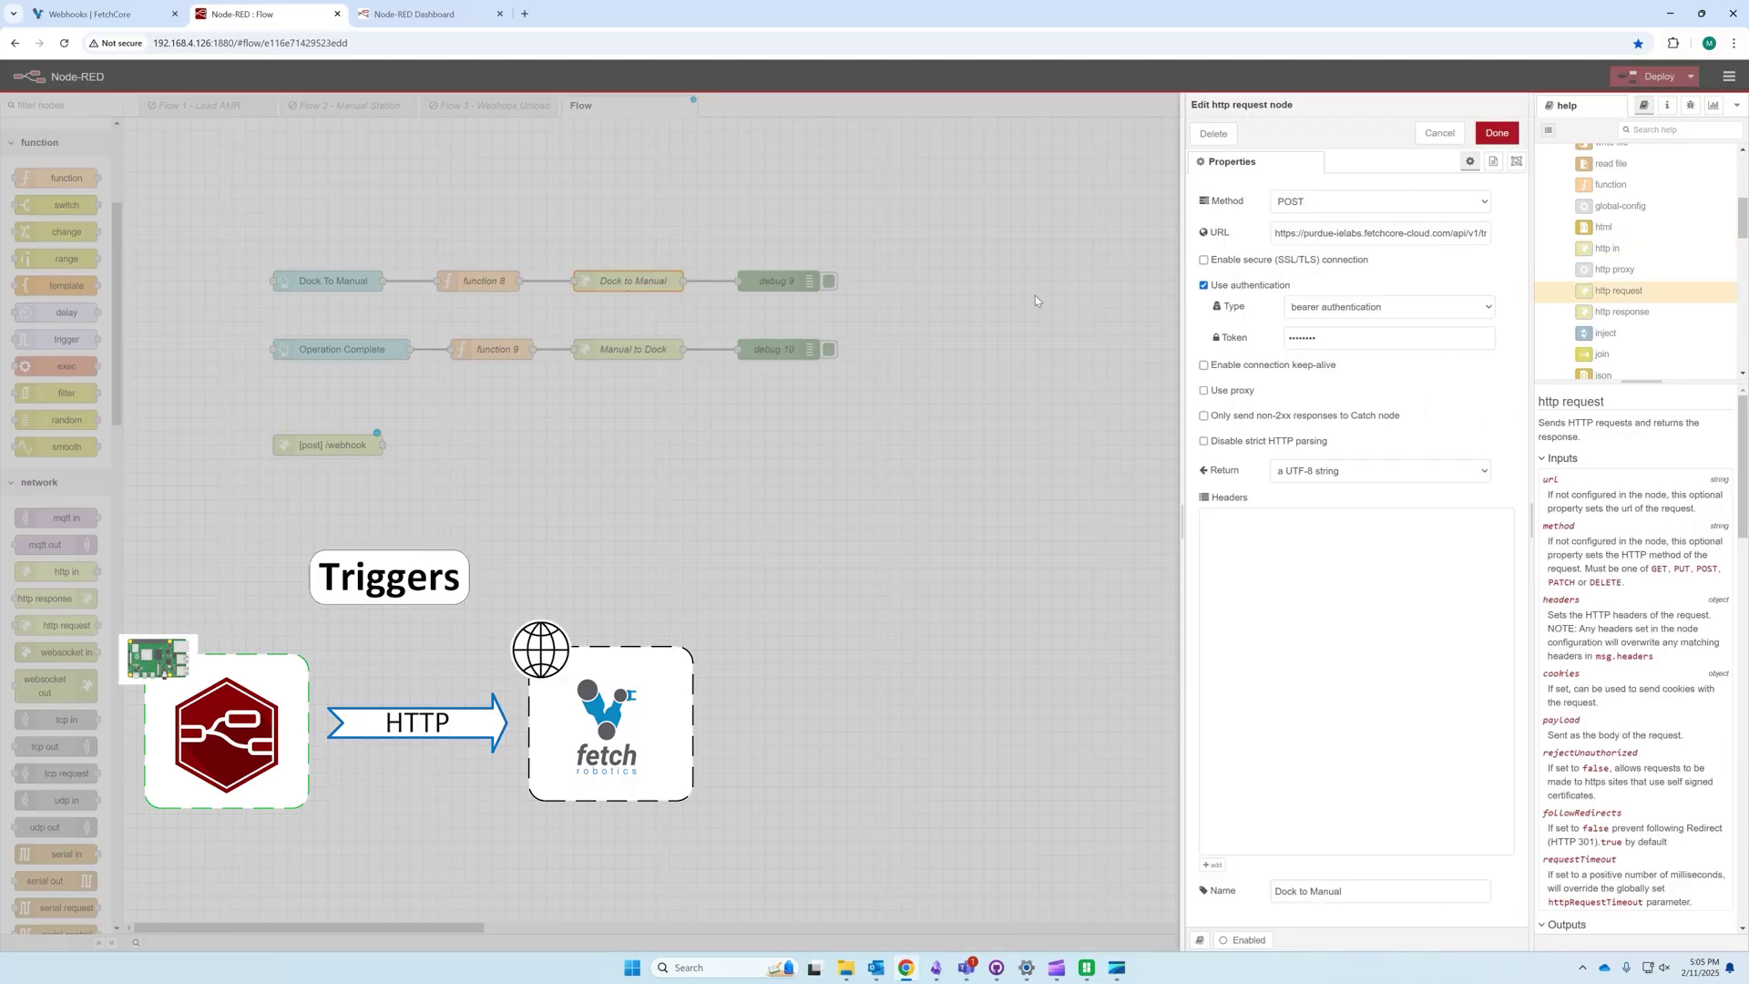
{"action": "key", "text": "Escape"}
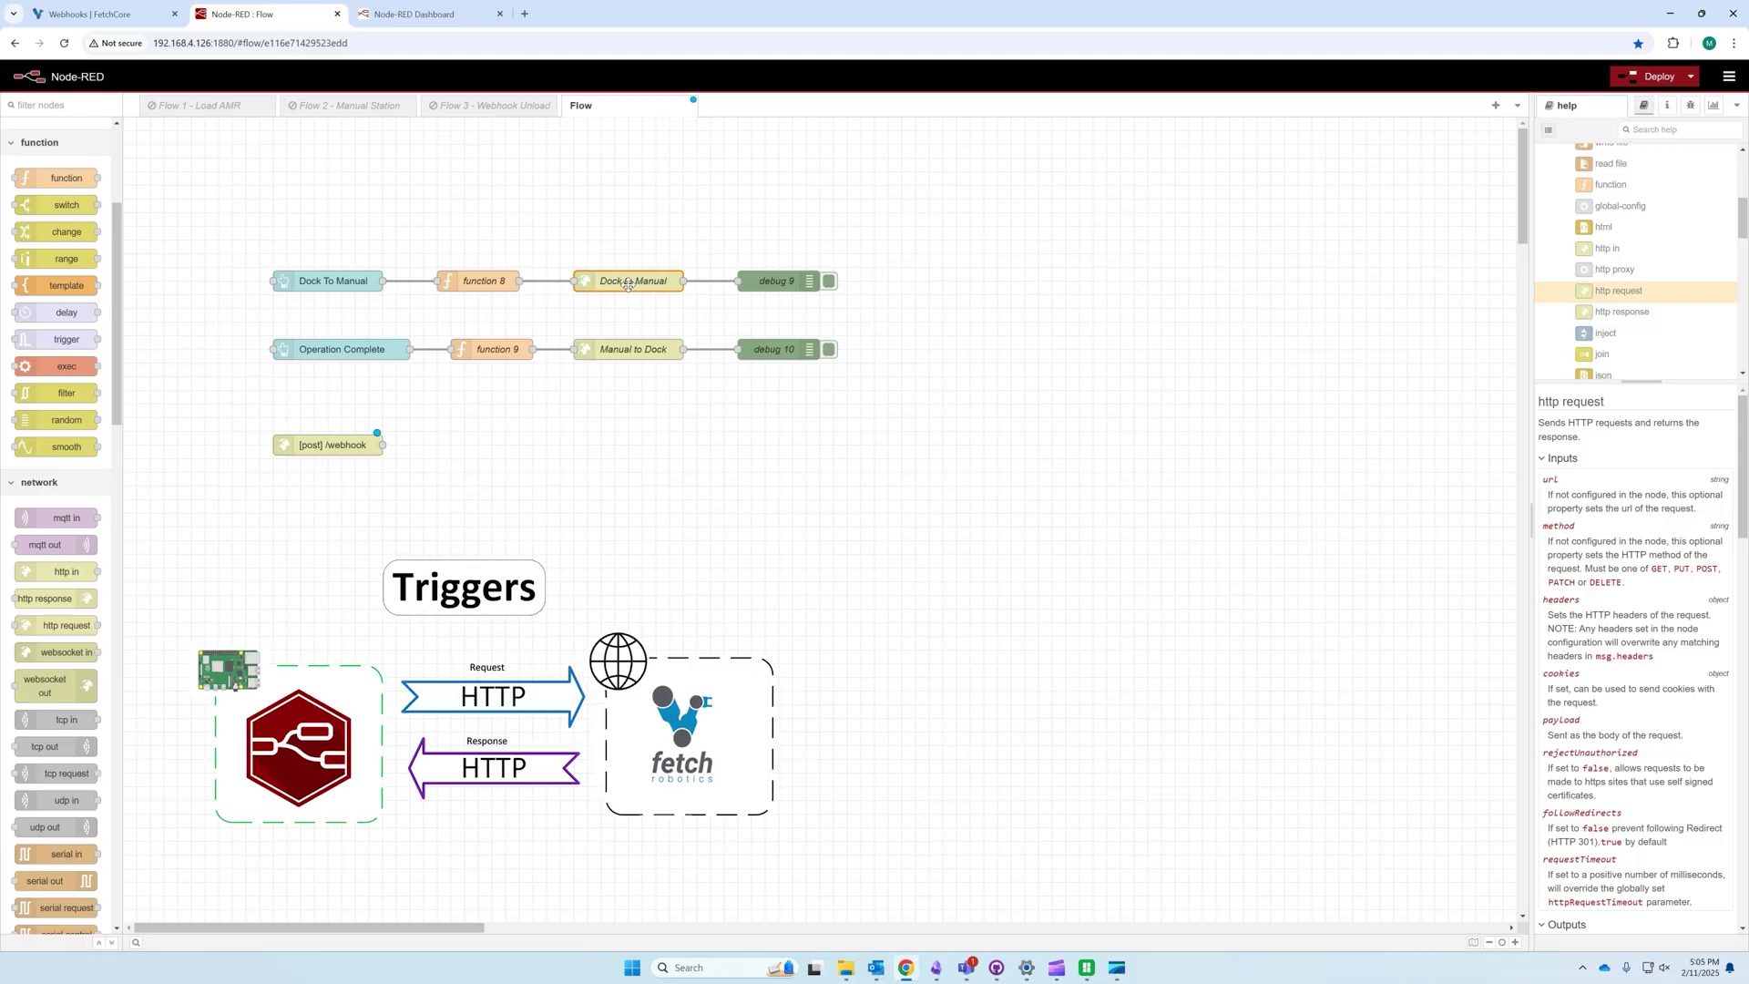
{"action": "left_click", "coordinate": [762, 281]}
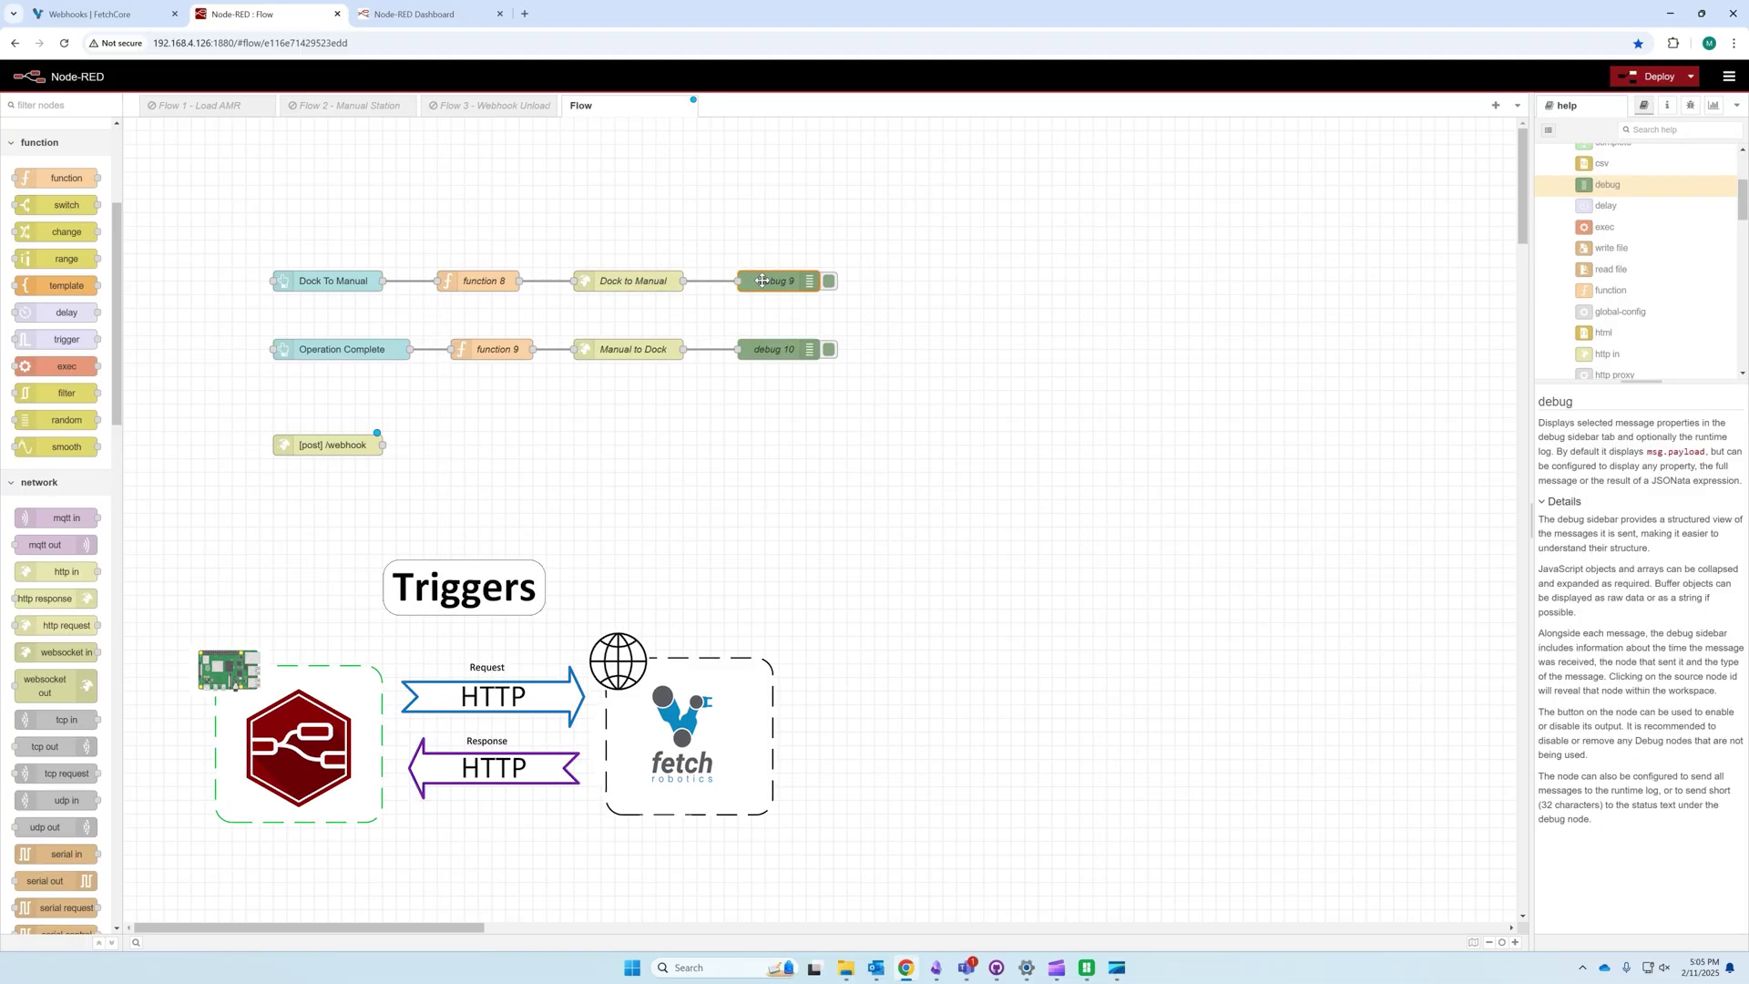
{"action": "left_click", "coordinate": [990, 316]}
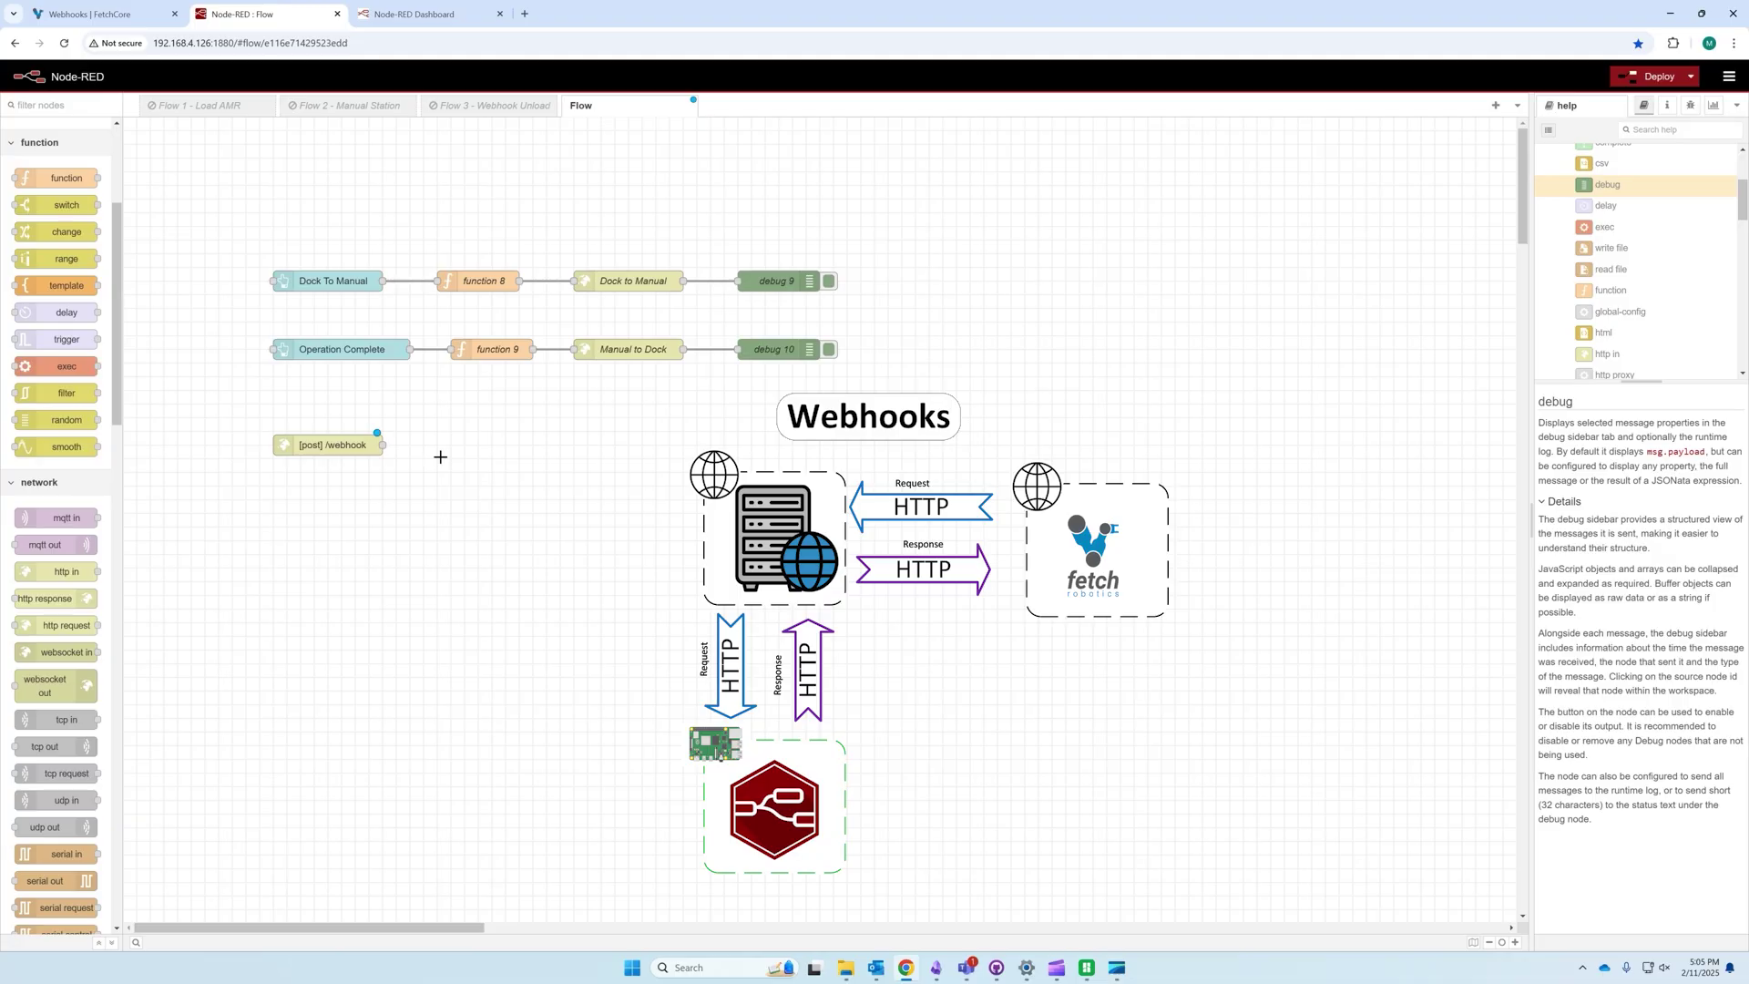
{"action": "left_click", "coordinate": [91, 14]}
Step: Open Cobot Dock to Manual from Workflows v2 and inspect its Send webhook and Waypoint steps
{"action": "left_click", "coordinate": [206, 110]}
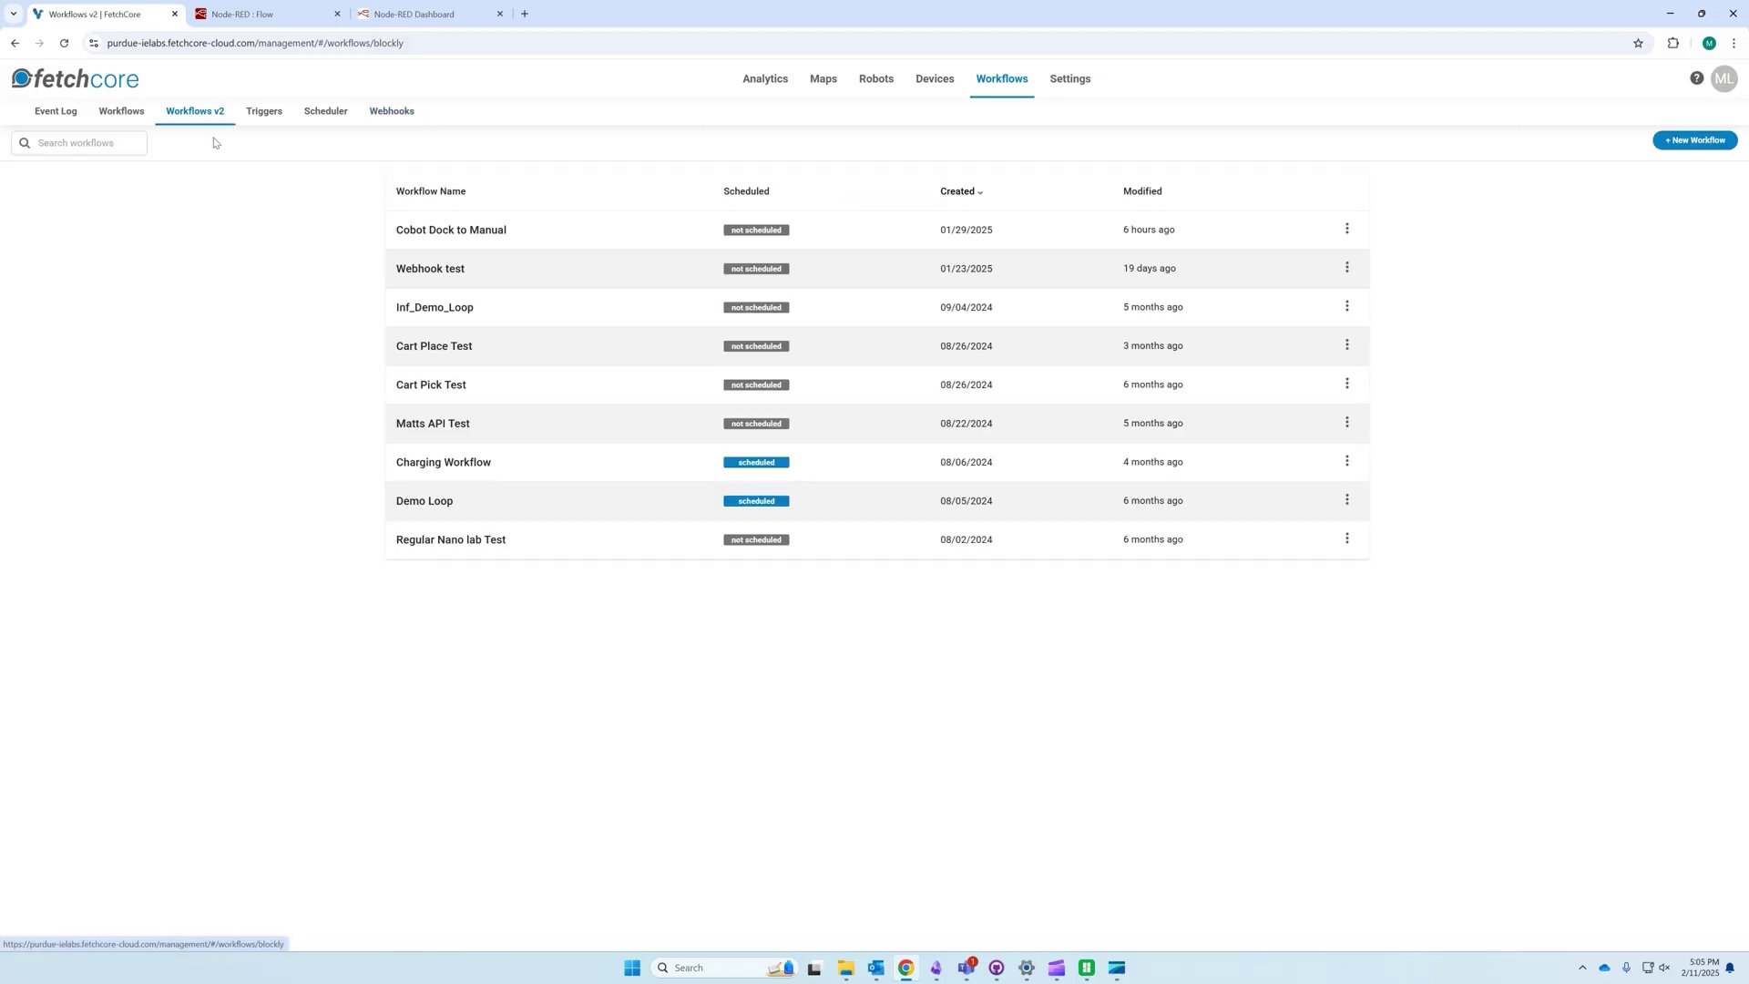
{"action": "left_click", "coordinate": [488, 229]}
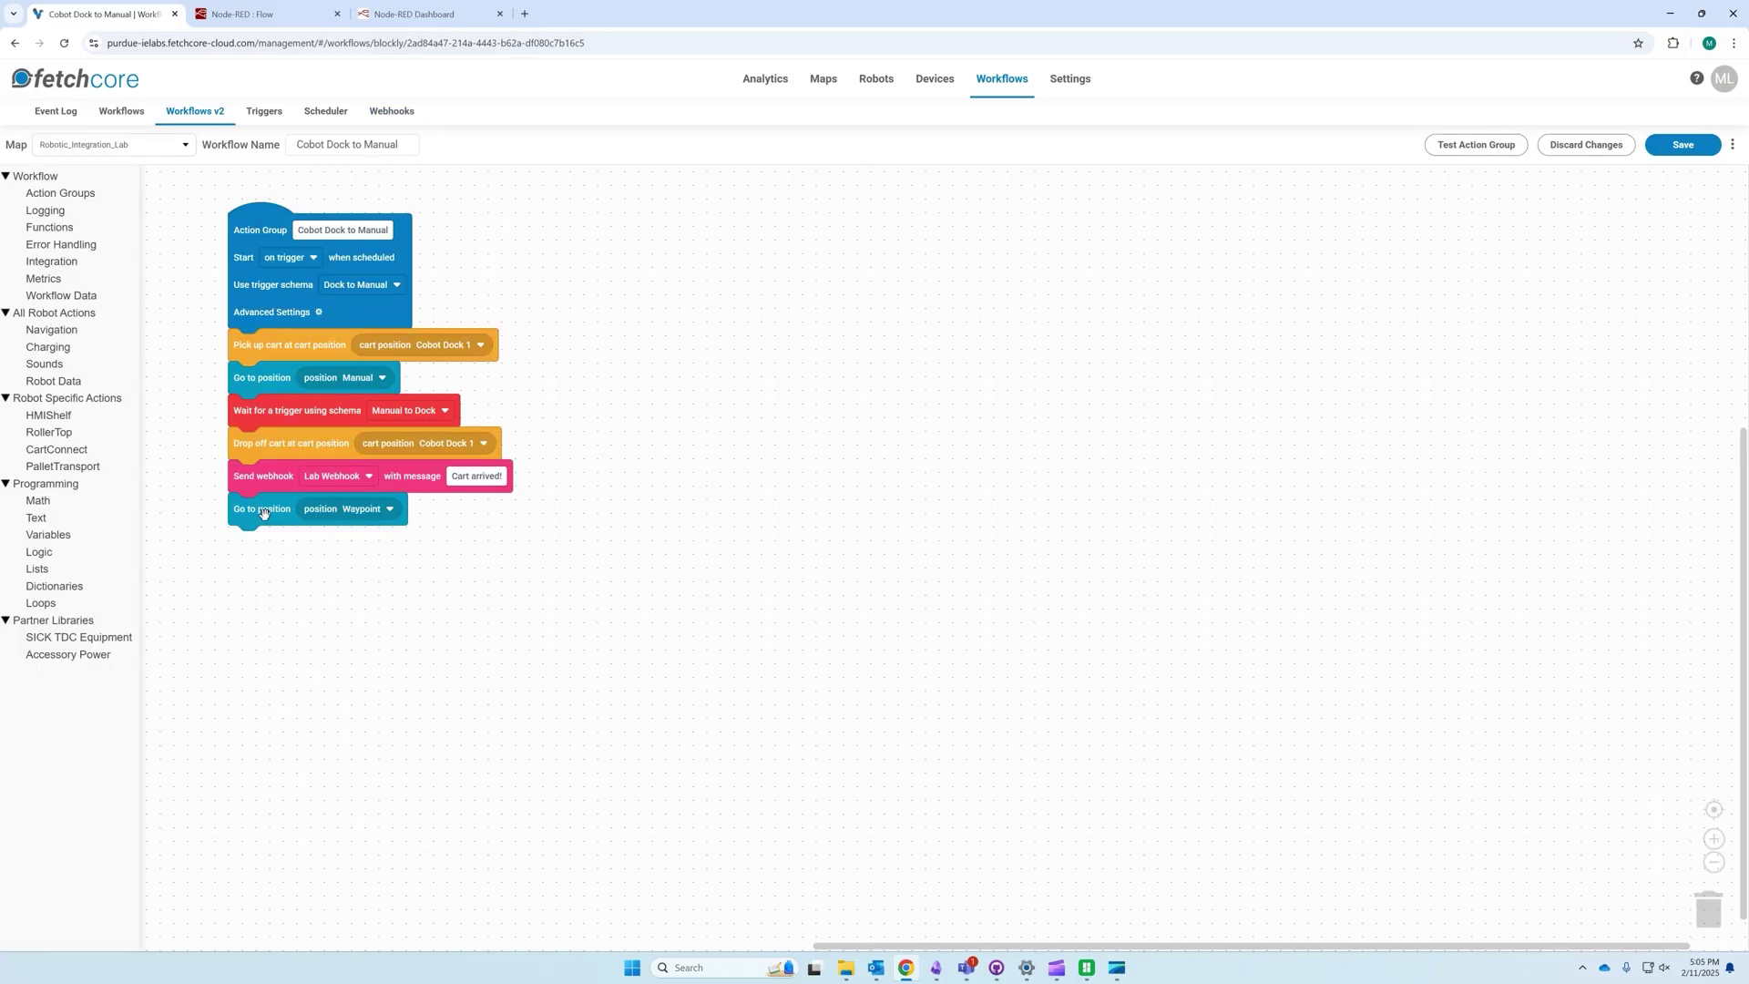
{"action": "left_click", "coordinate": [267, 480]}
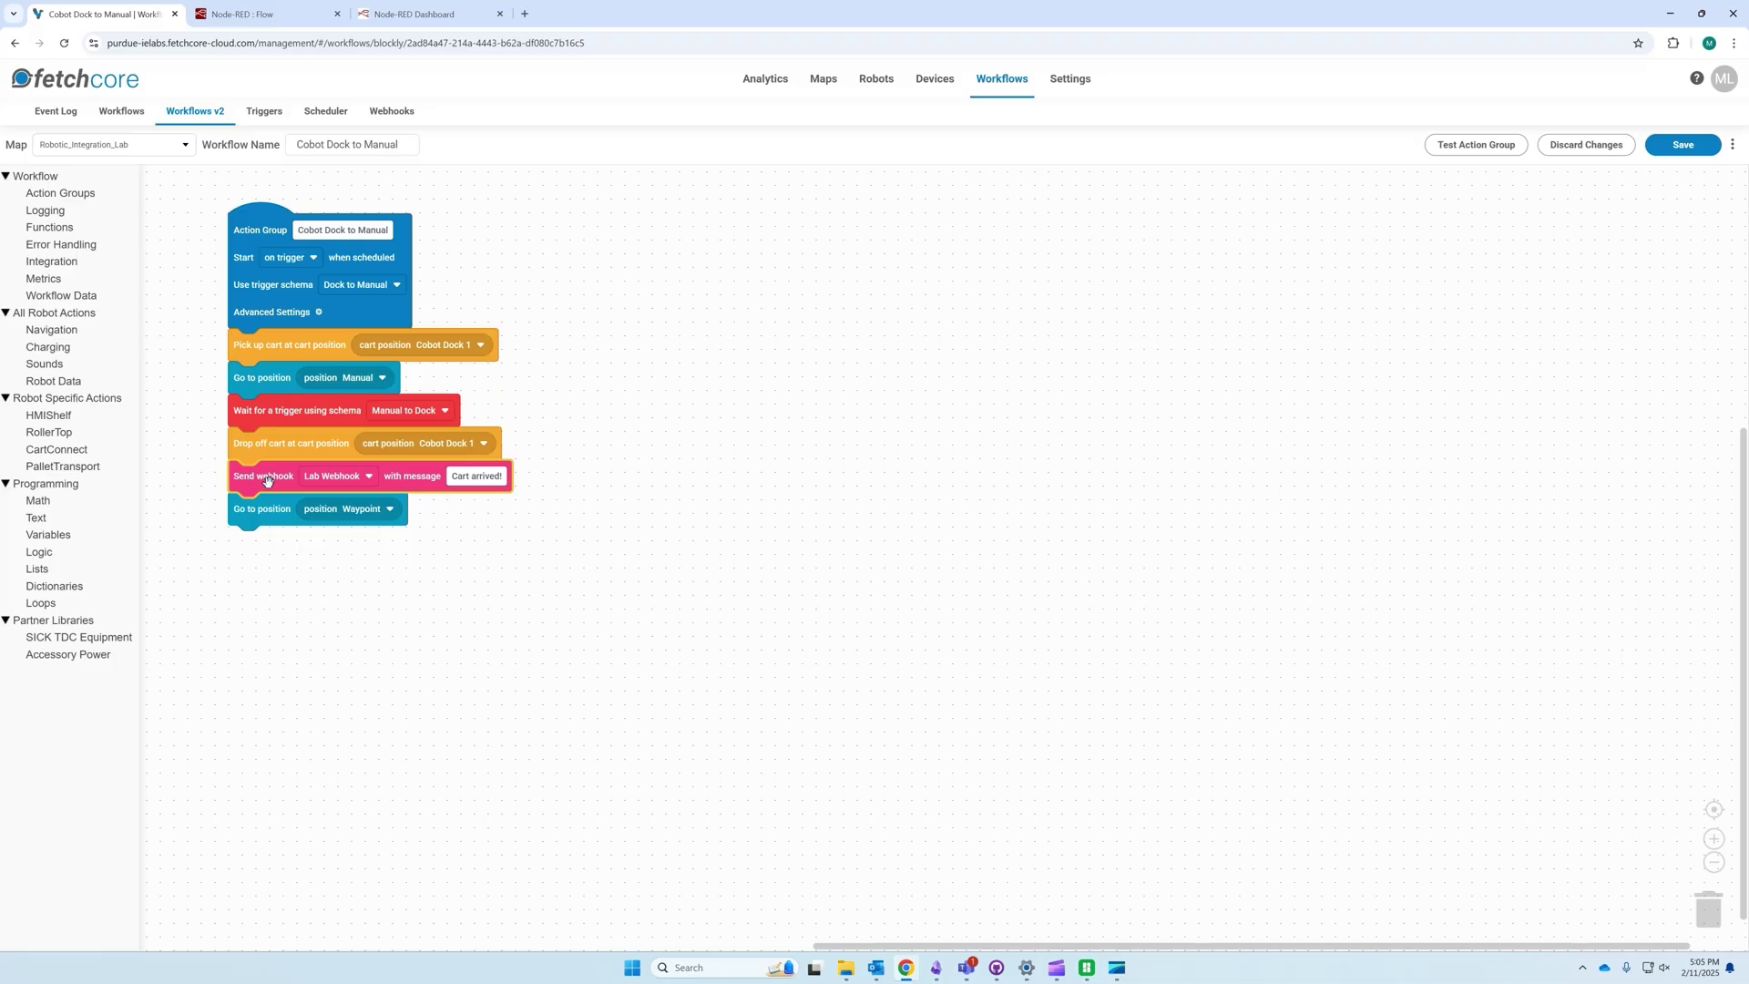
{"action": "left_click", "coordinate": [268, 519]}
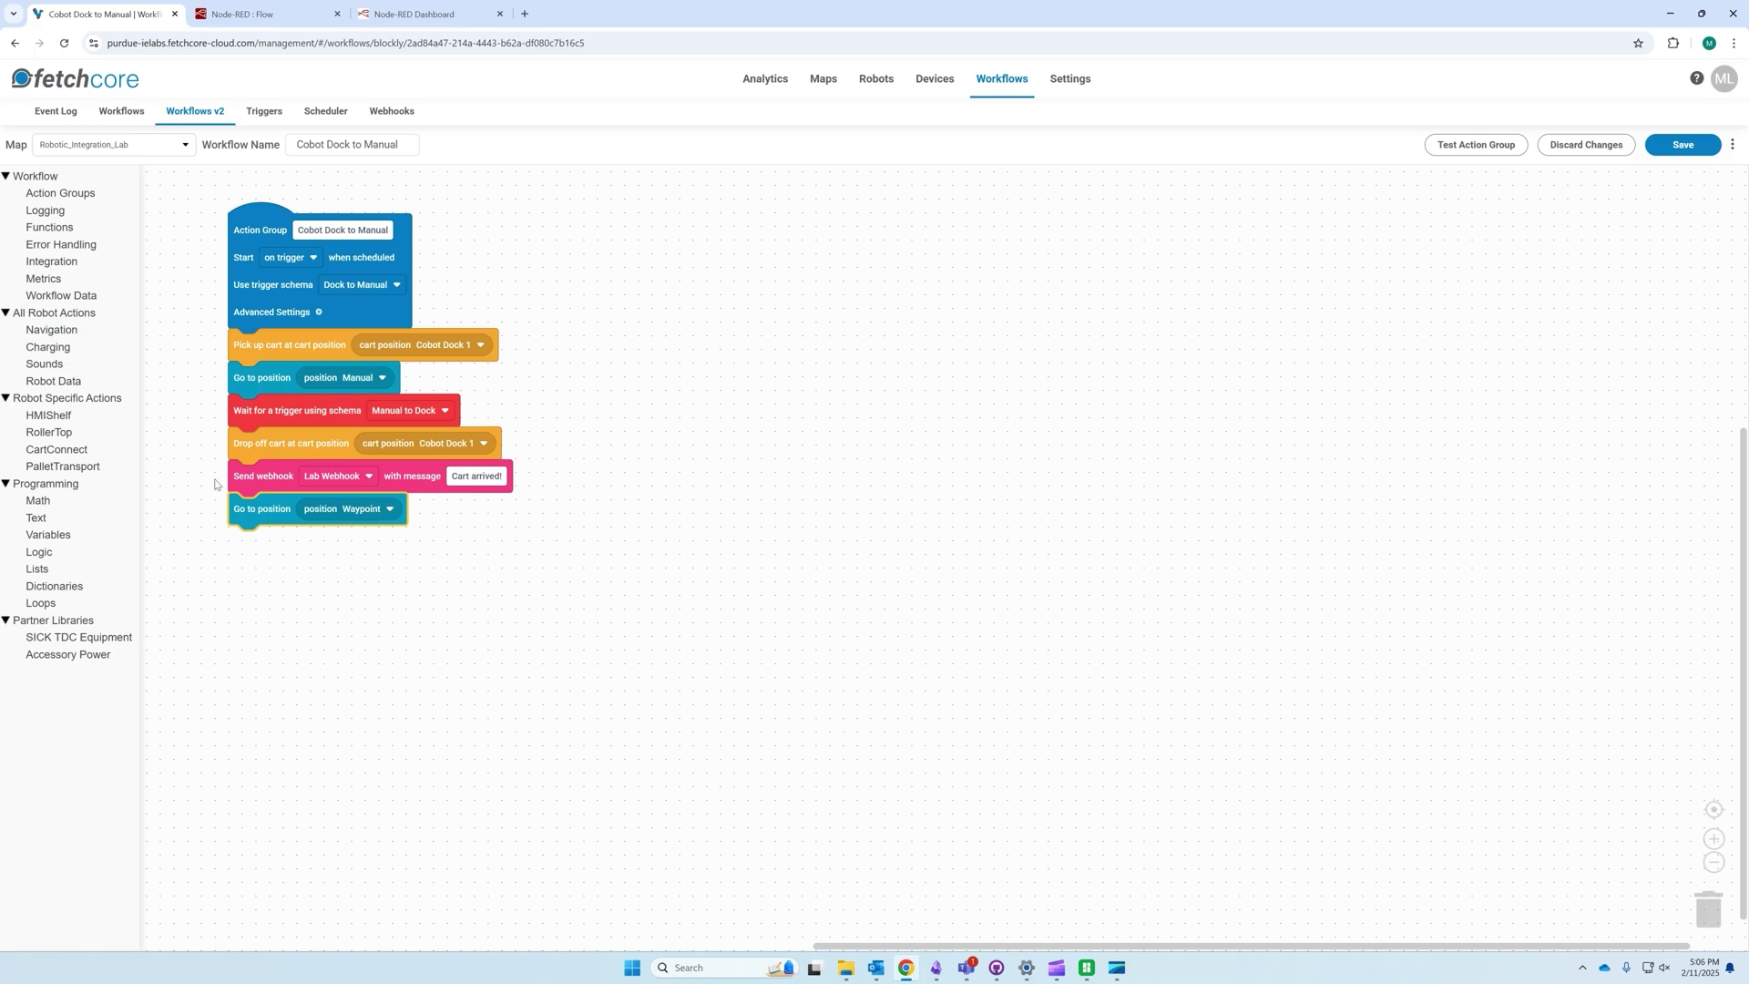
Step: Wire [post] /webhook to a new http response node, noting its default statusCode of 200
{"action": "left_click", "coordinate": [266, 14]}
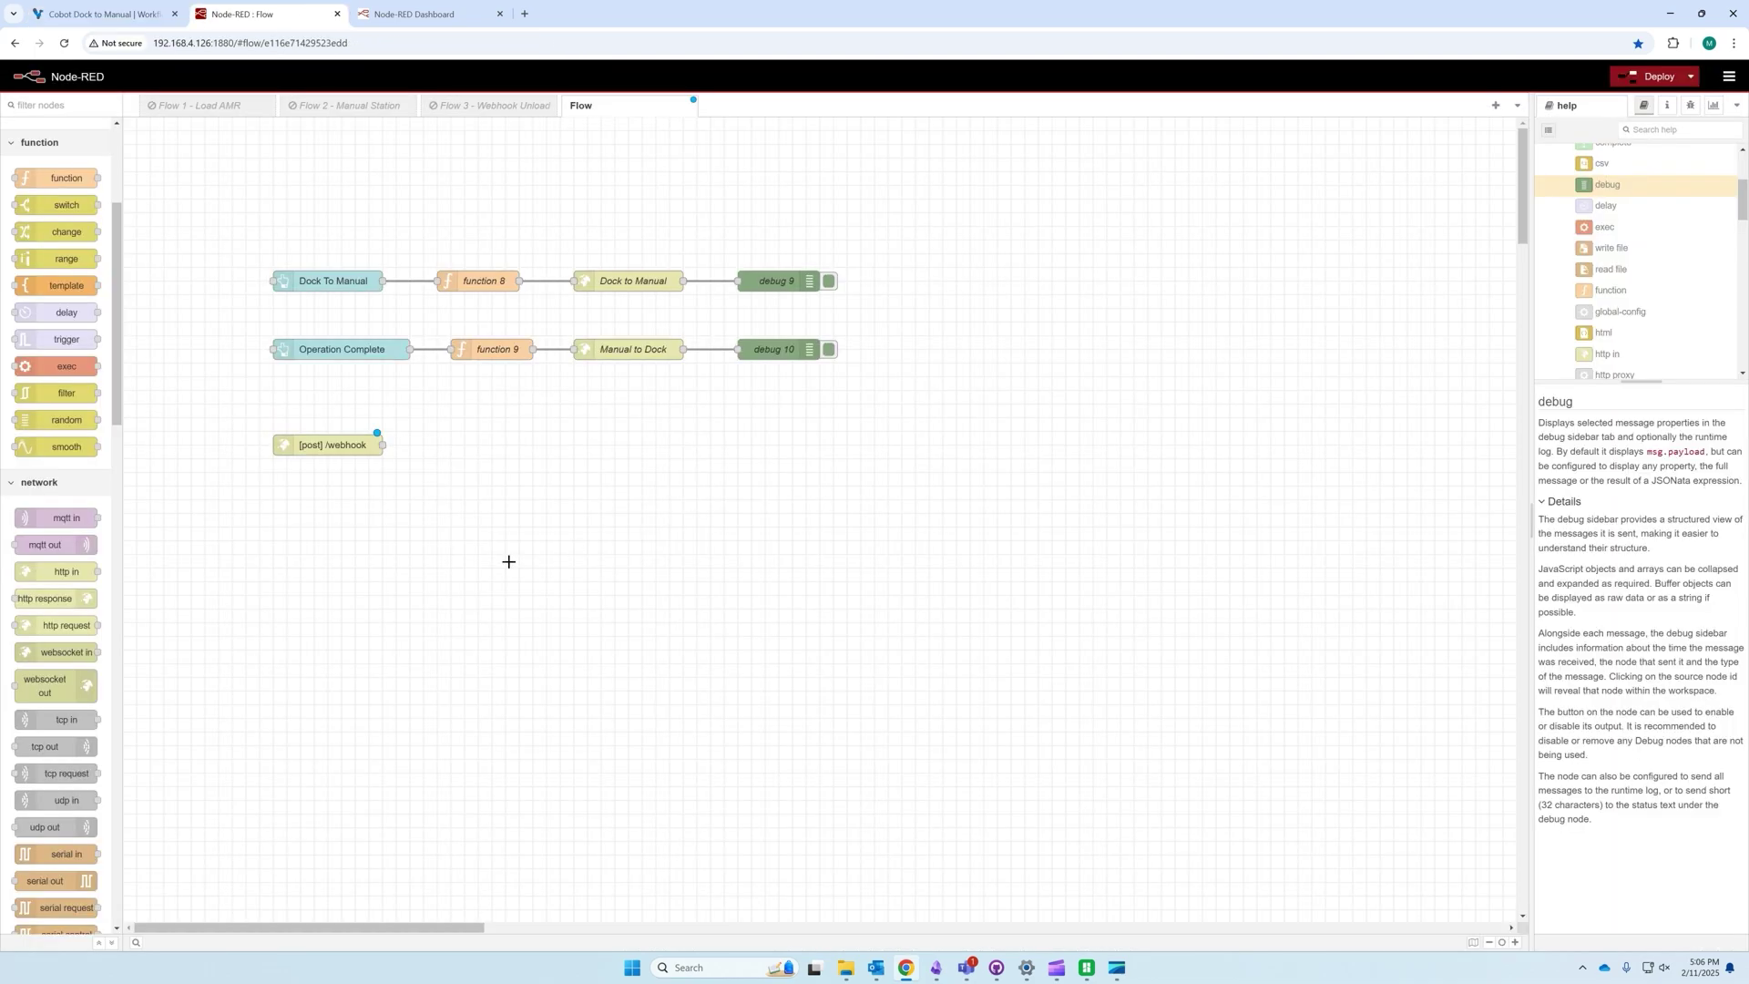
{"action": "left_click_drag", "start_coordinate": [50, 599], "coordinate": [471, 513]}
{"action": "left_click_drag", "start_coordinate": [382, 444], "coordinate": [435, 527]}
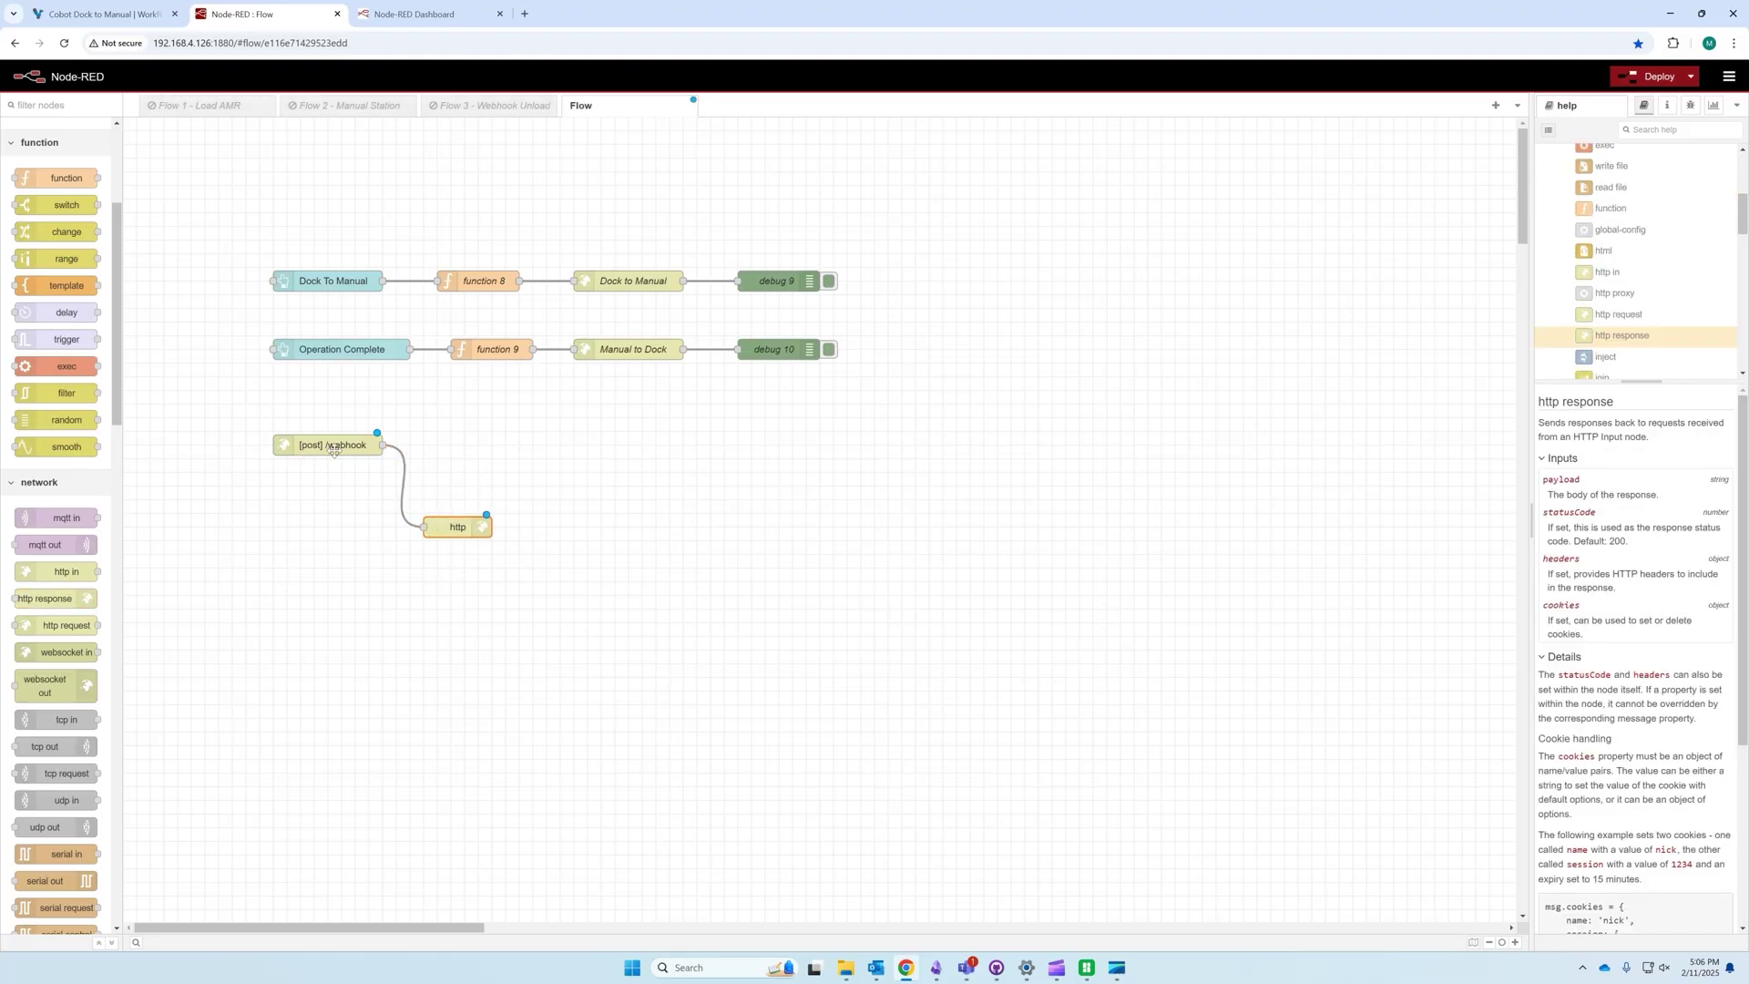
{"action": "double_click", "coordinate": [467, 521]}
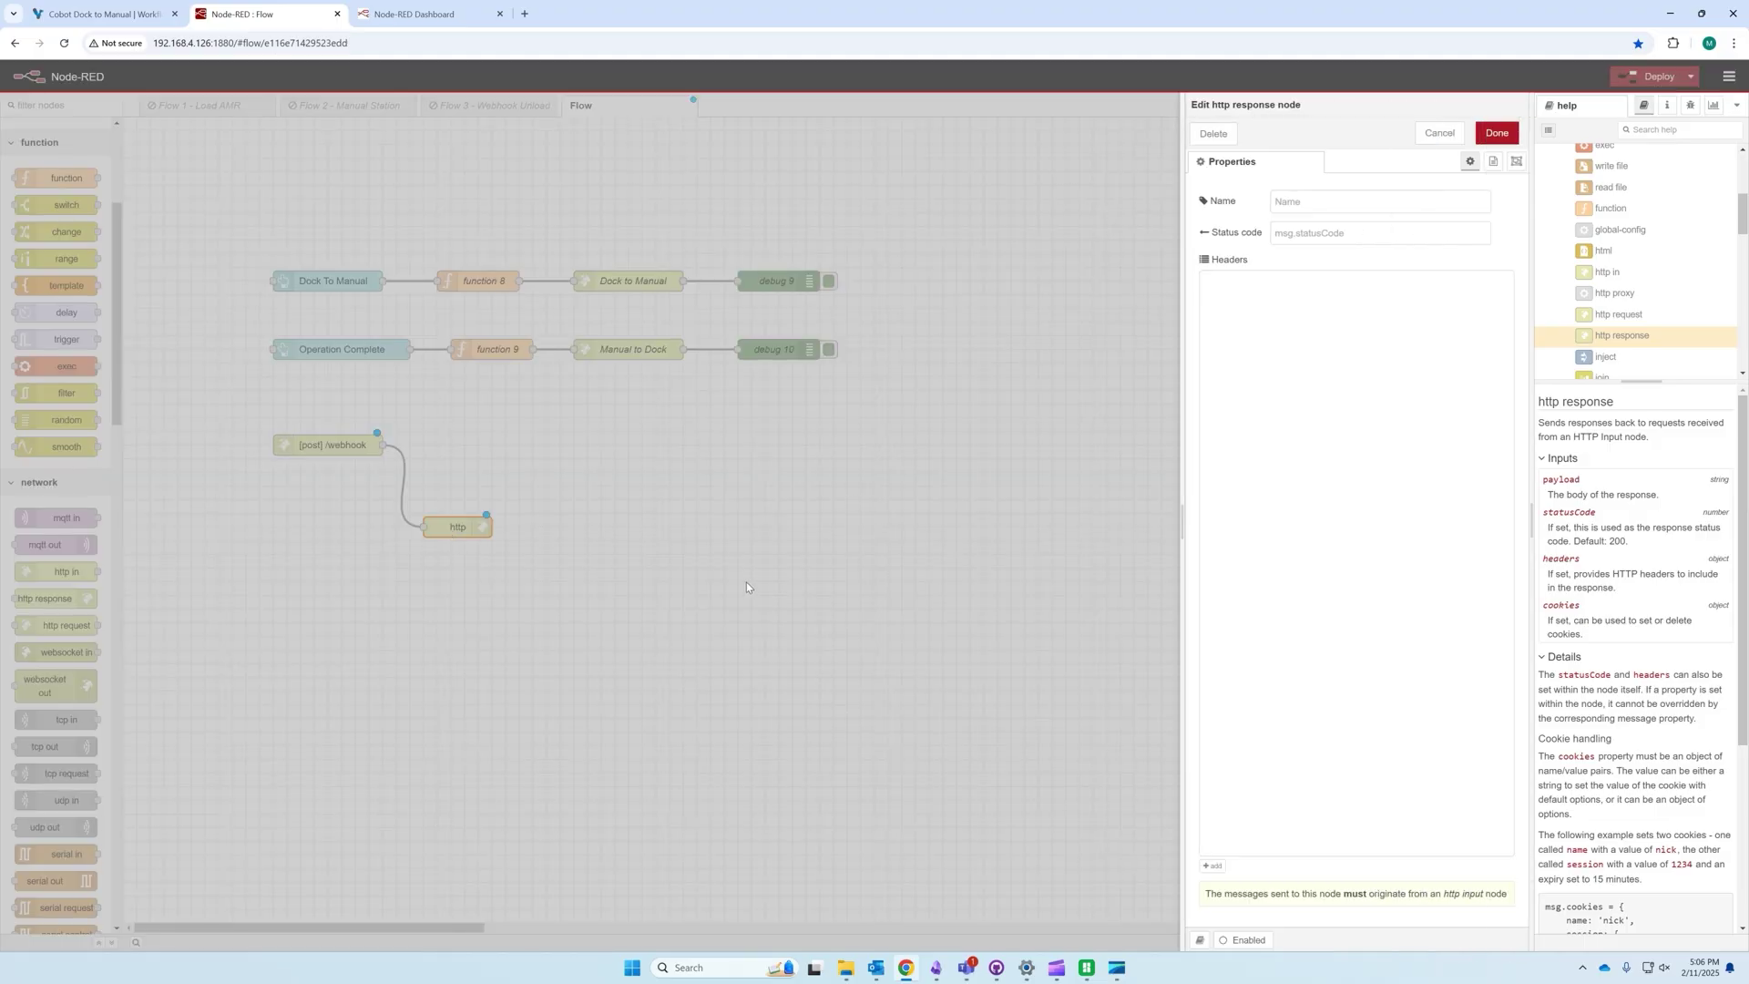
{"action": "left_click", "coordinate": [548, 536]}
{"action": "double_click", "coordinate": [450, 528]}
{"action": "left_click_drag", "start_coordinate": [1607, 540], "coordinate": [1626, 541]}
{"action": "left_click", "coordinate": [1585, 539]}
{"action": "left_click", "coordinate": [1625, 540]}
{"action": "key", "text": "Escape"}
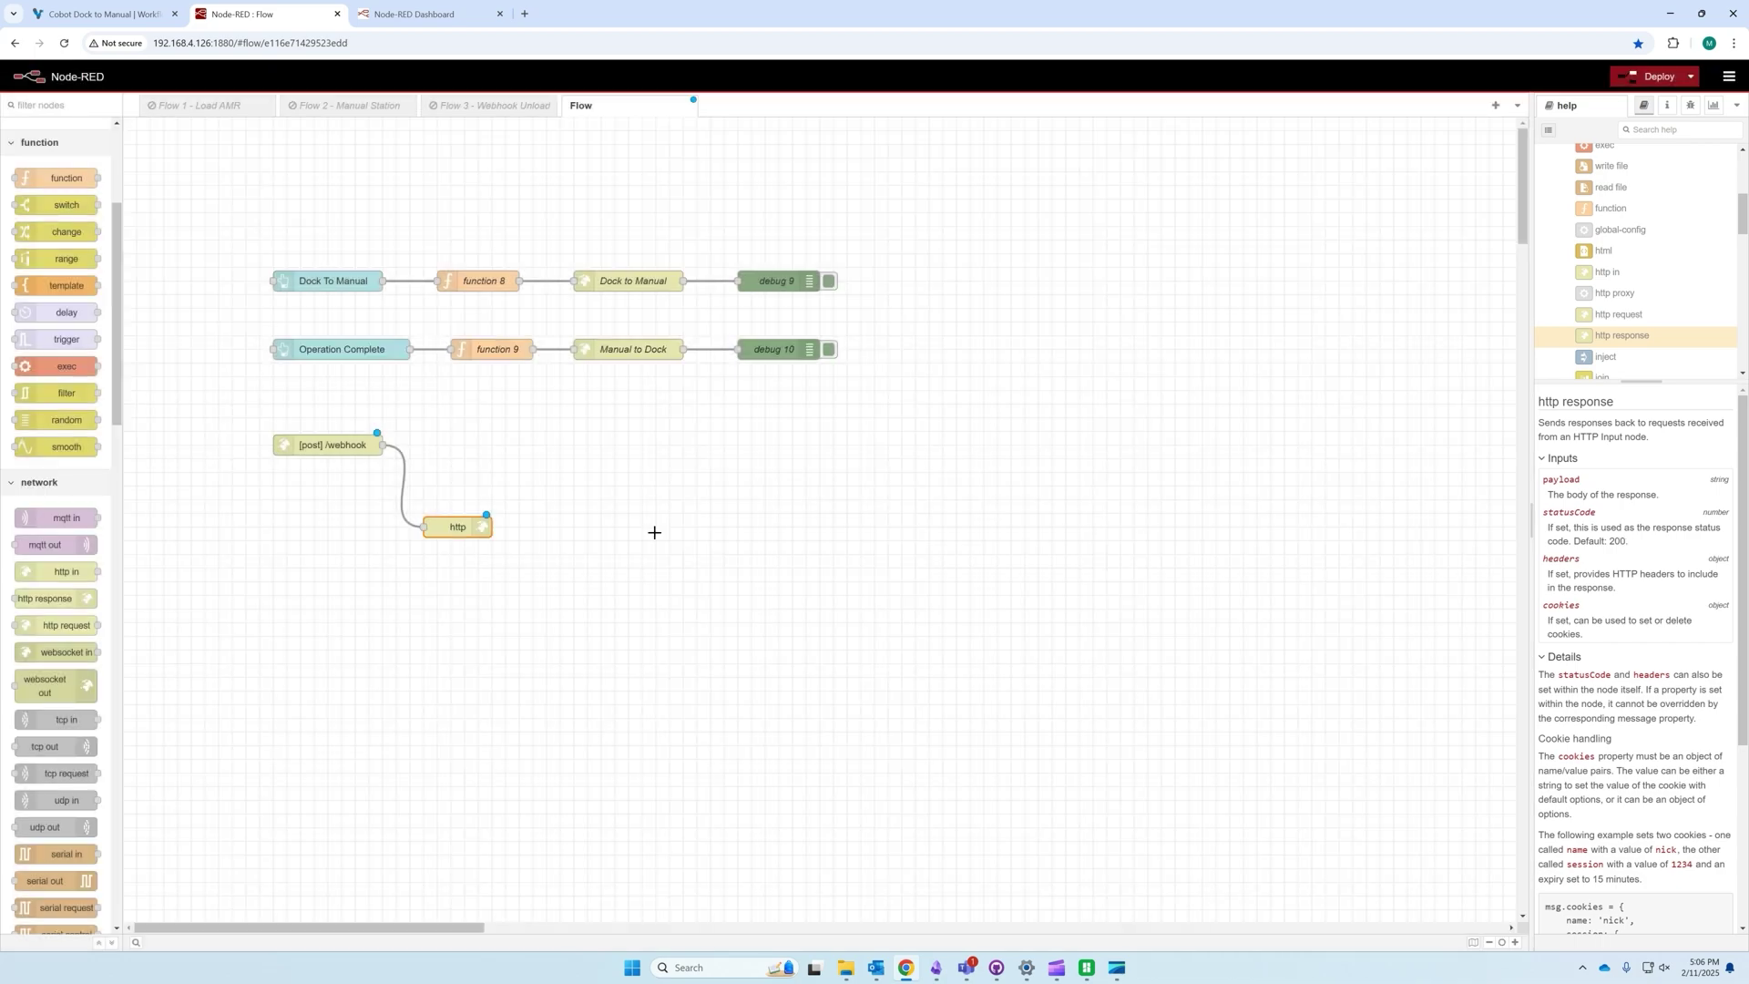
Step: Add a debug 11 node fed by [post] /webhook and deploy the flow
{"action": "left_click_drag", "start_coordinate": [456, 527], "coordinate": [442, 540]}
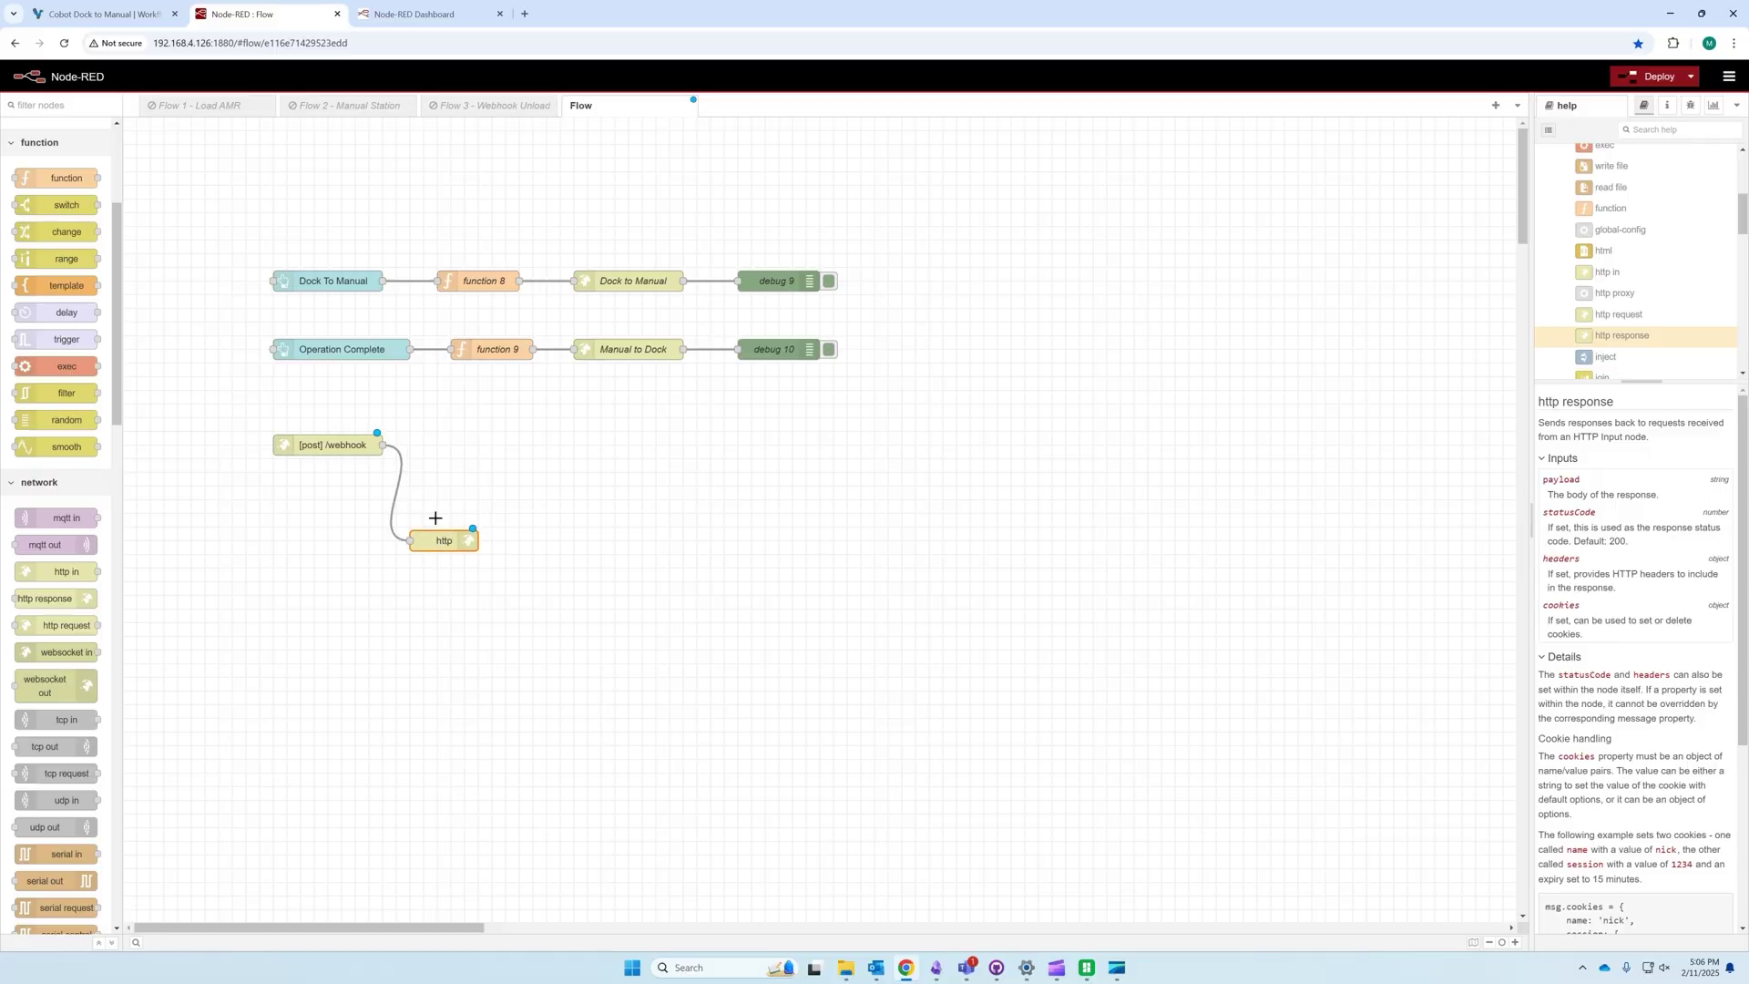
{"action": "left_click_drag", "start_coordinate": [328, 449], "coordinate": [329, 462]}
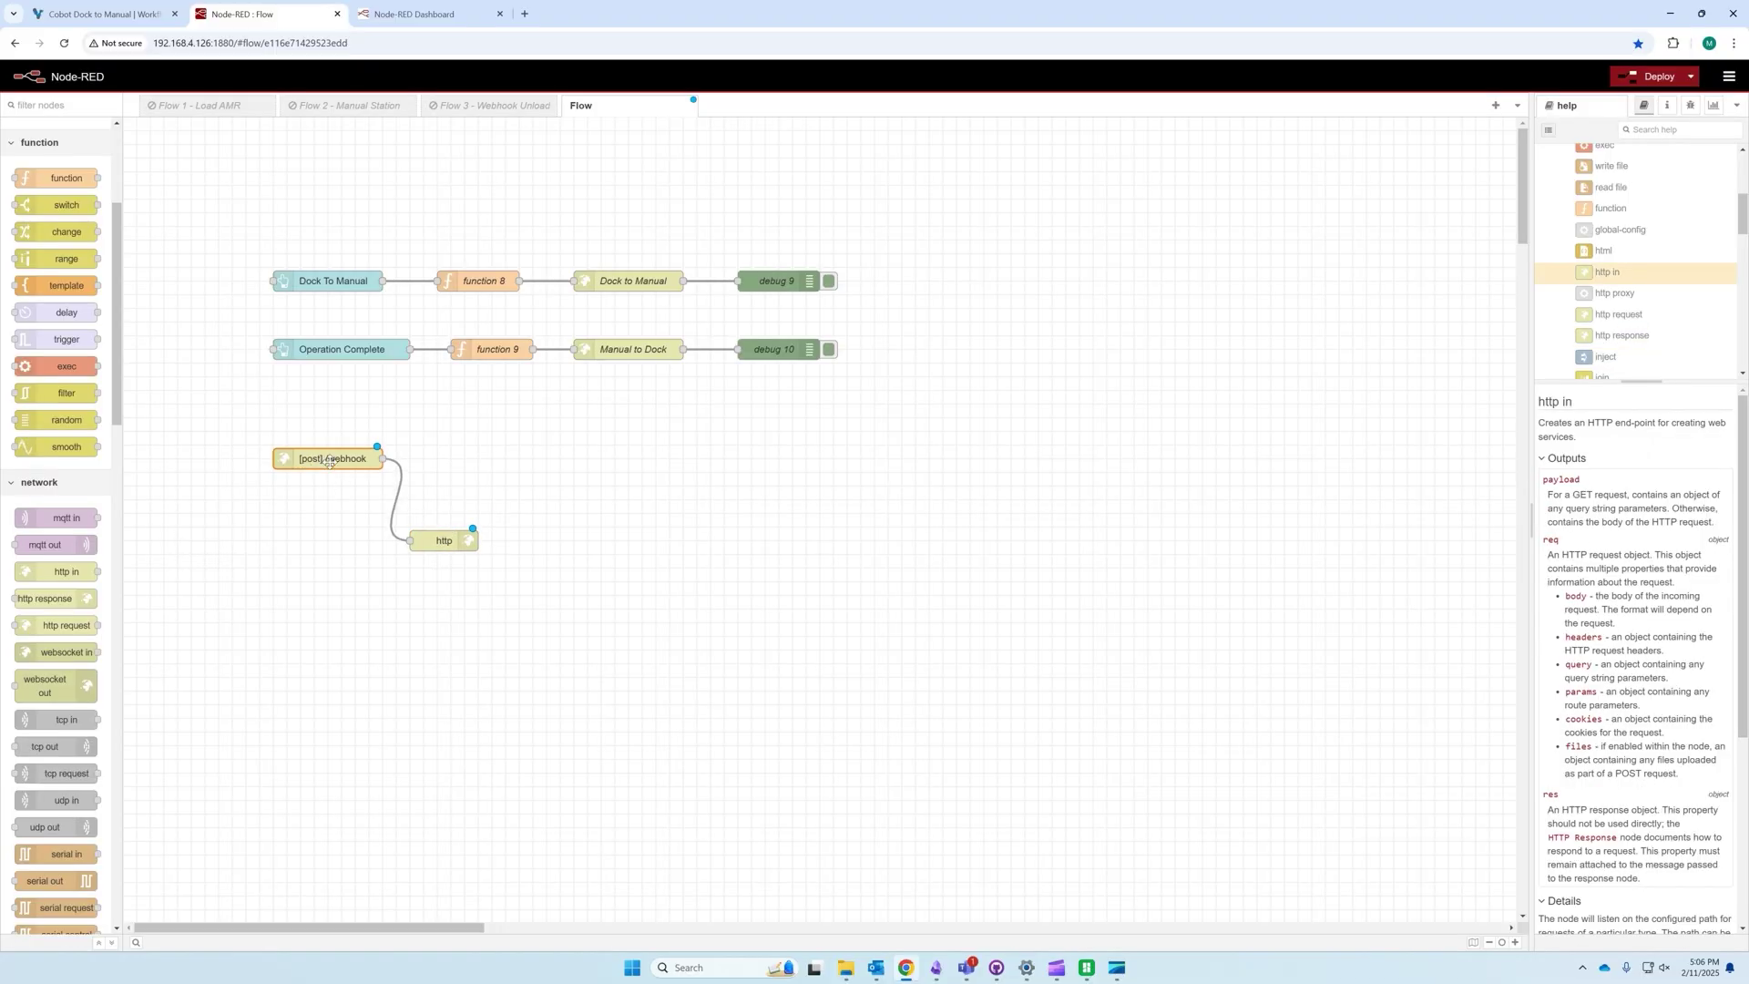
{"action": "left_click", "coordinate": [468, 543]}
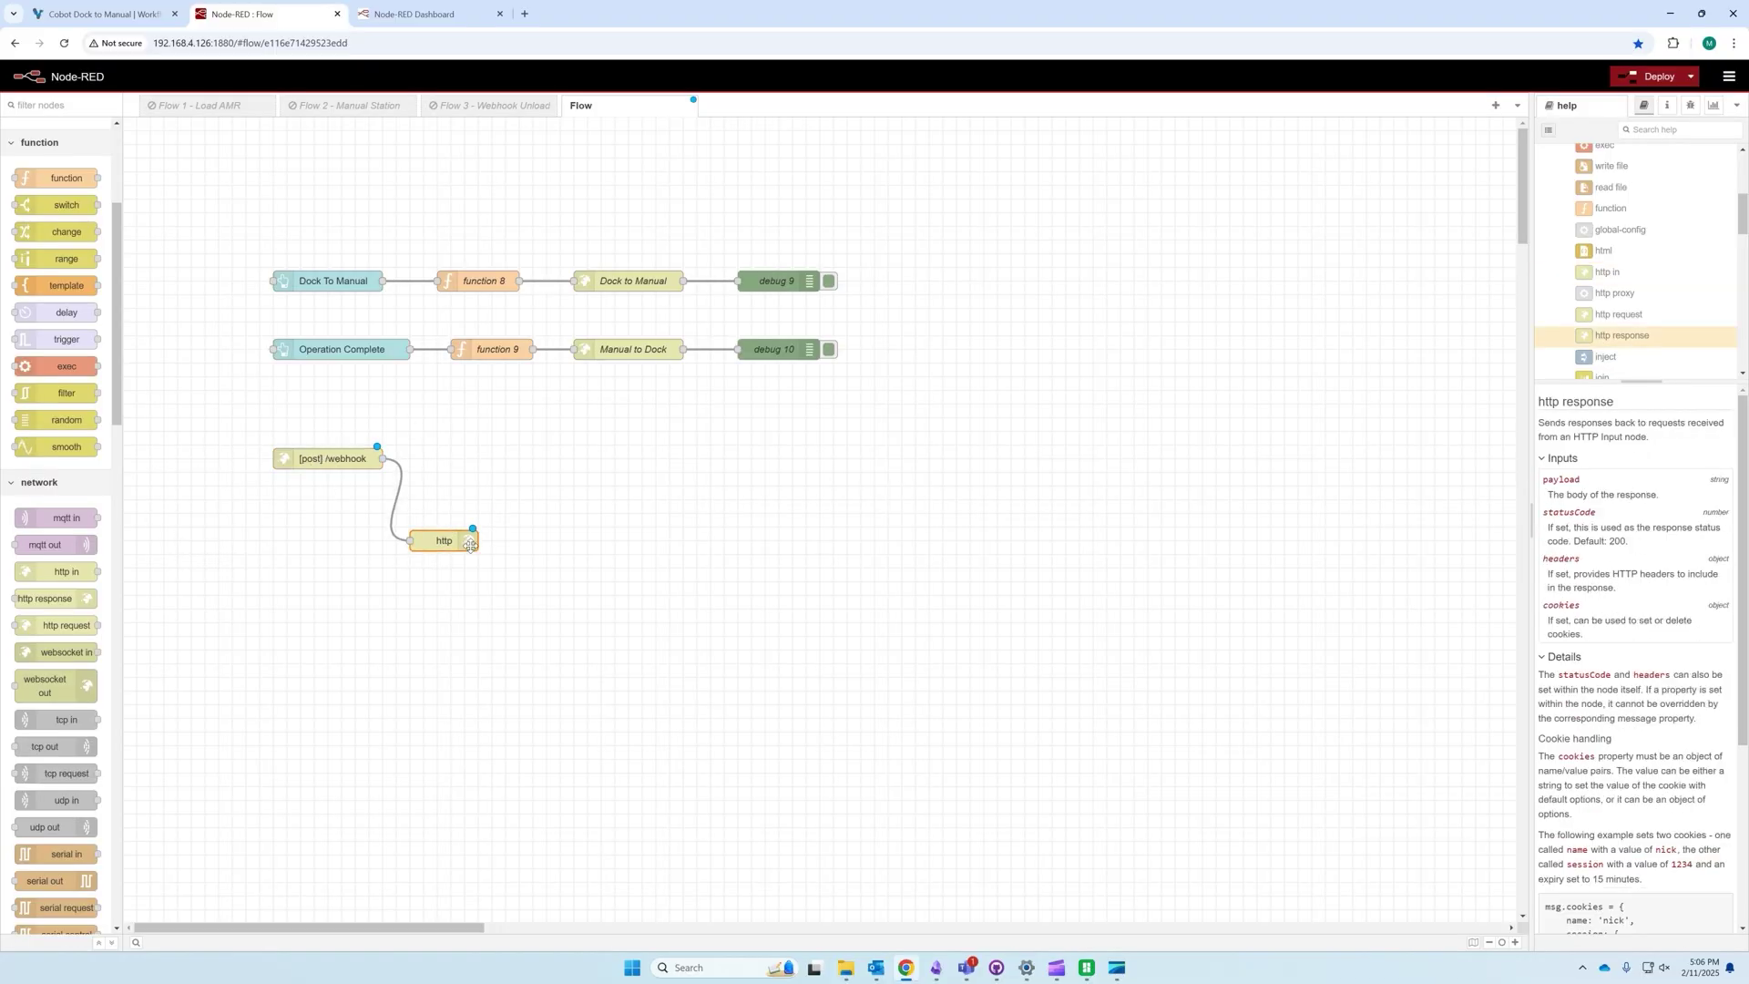
{"action": "scroll", "coordinate": [66, 613], "scroll_direction": "down", "scroll_amount": 10}
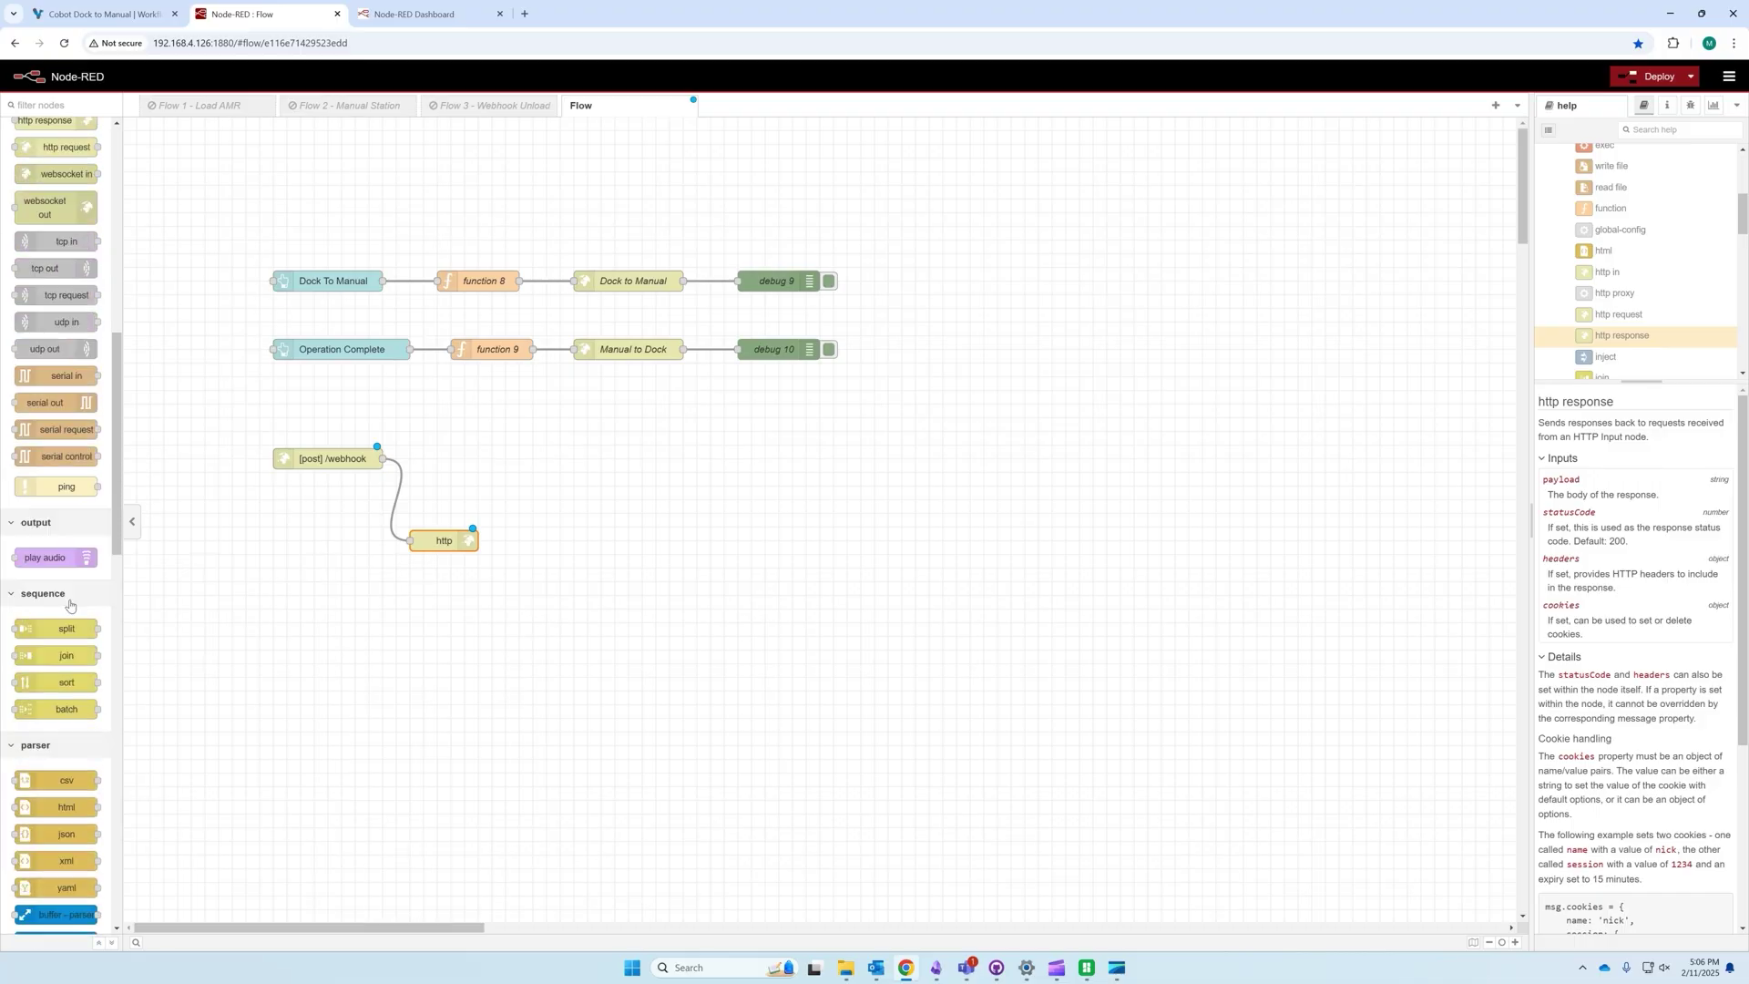
{"action": "scroll", "coordinate": [67, 614], "scroll_direction": "up", "scroll_amount": 10}
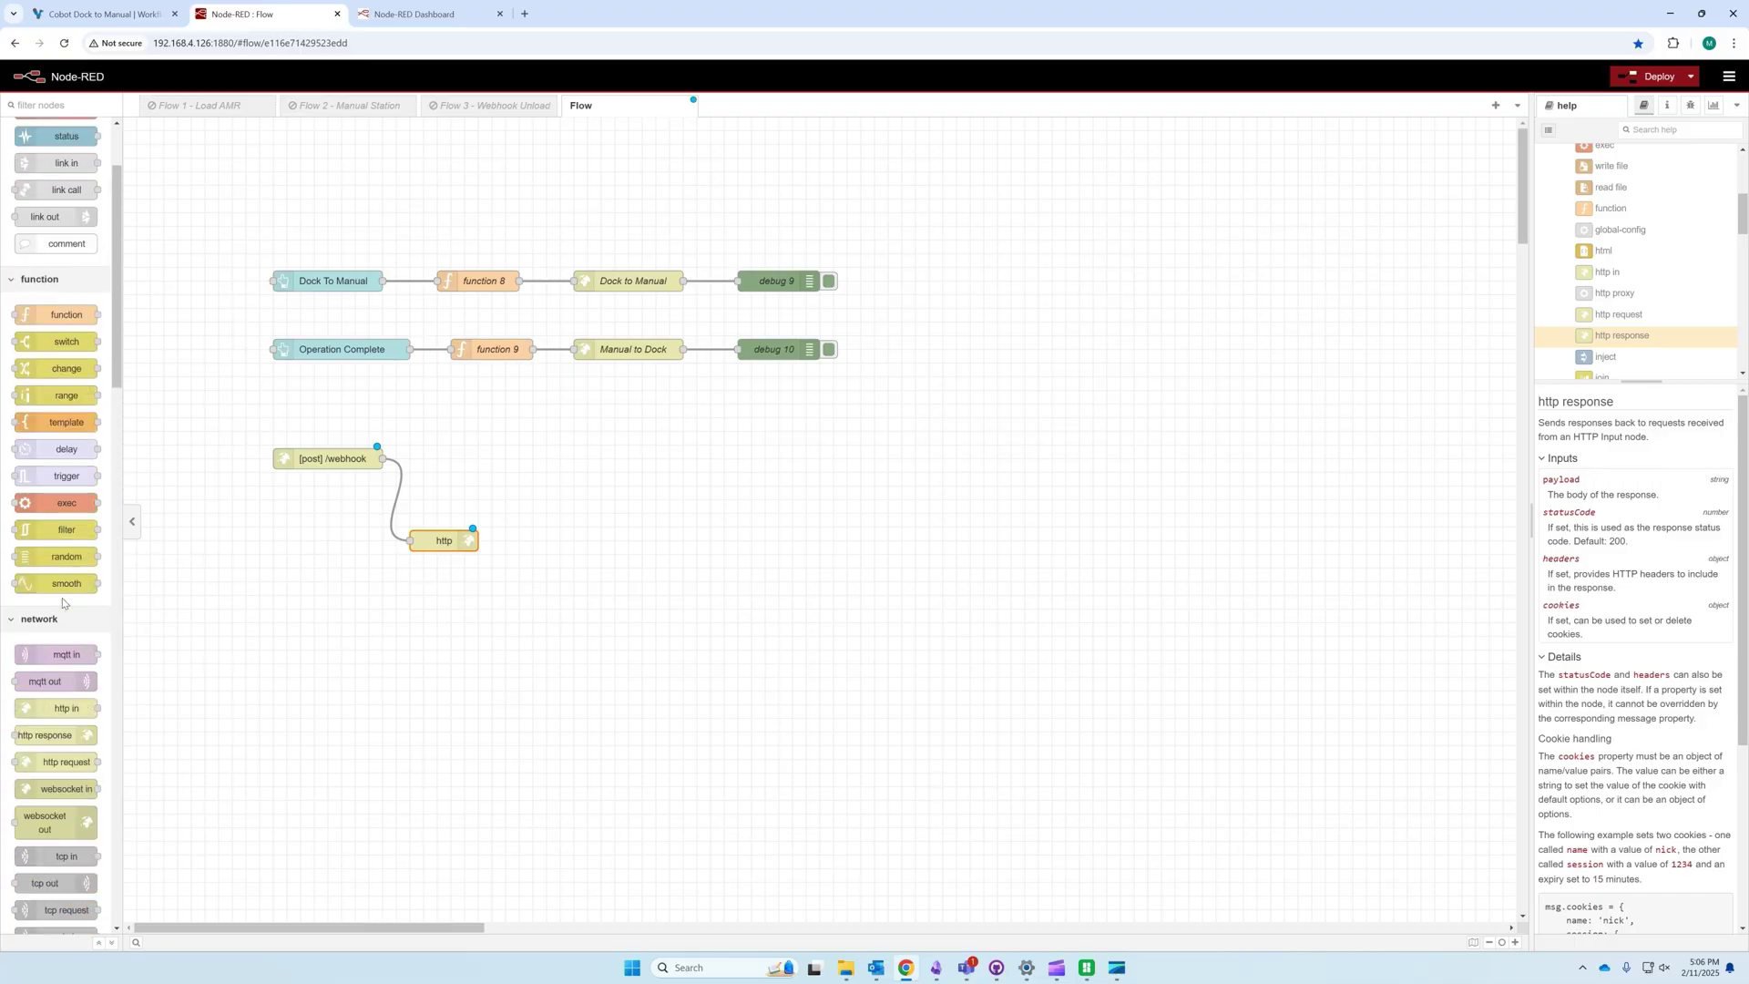
{"action": "scroll", "coordinate": [62, 601], "scroll_direction": "up", "scroll_amount": 3}
{"action": "left_click_drag", "start_coordinate": [50, 193], "coordinate": [629, 431]}
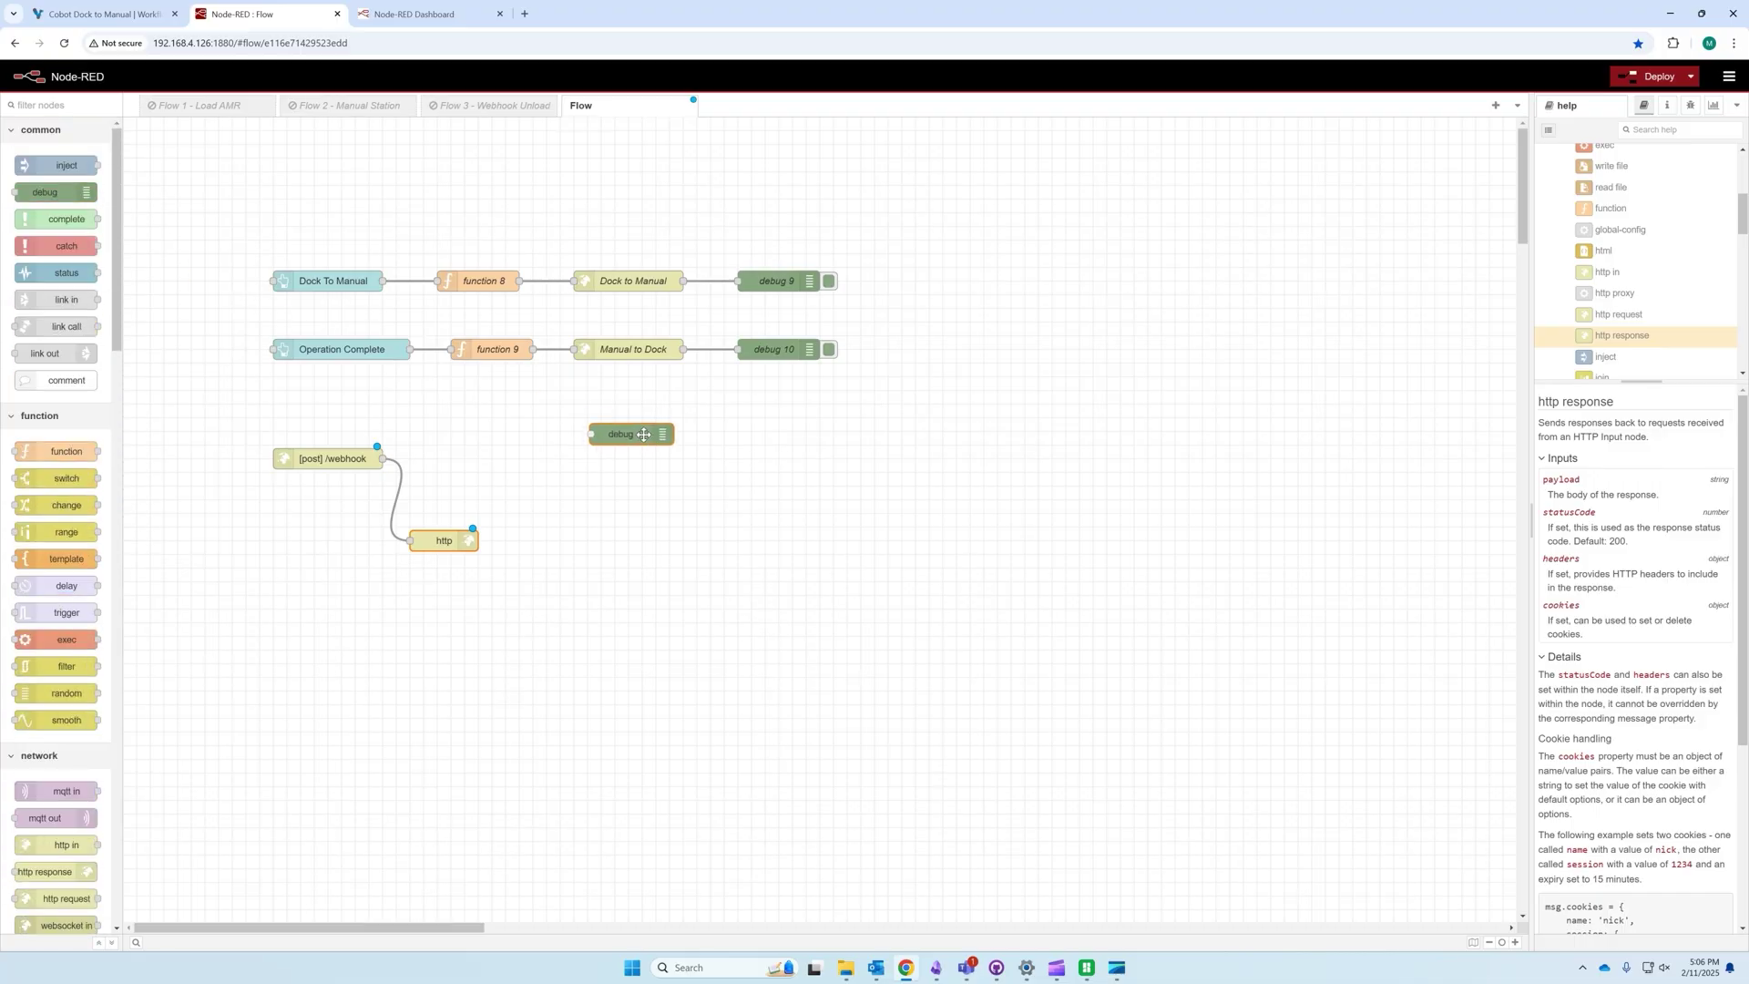
{"action": "left_click_drag", "start_coordinate": [382, 458], "coordinate": [537, 458]}
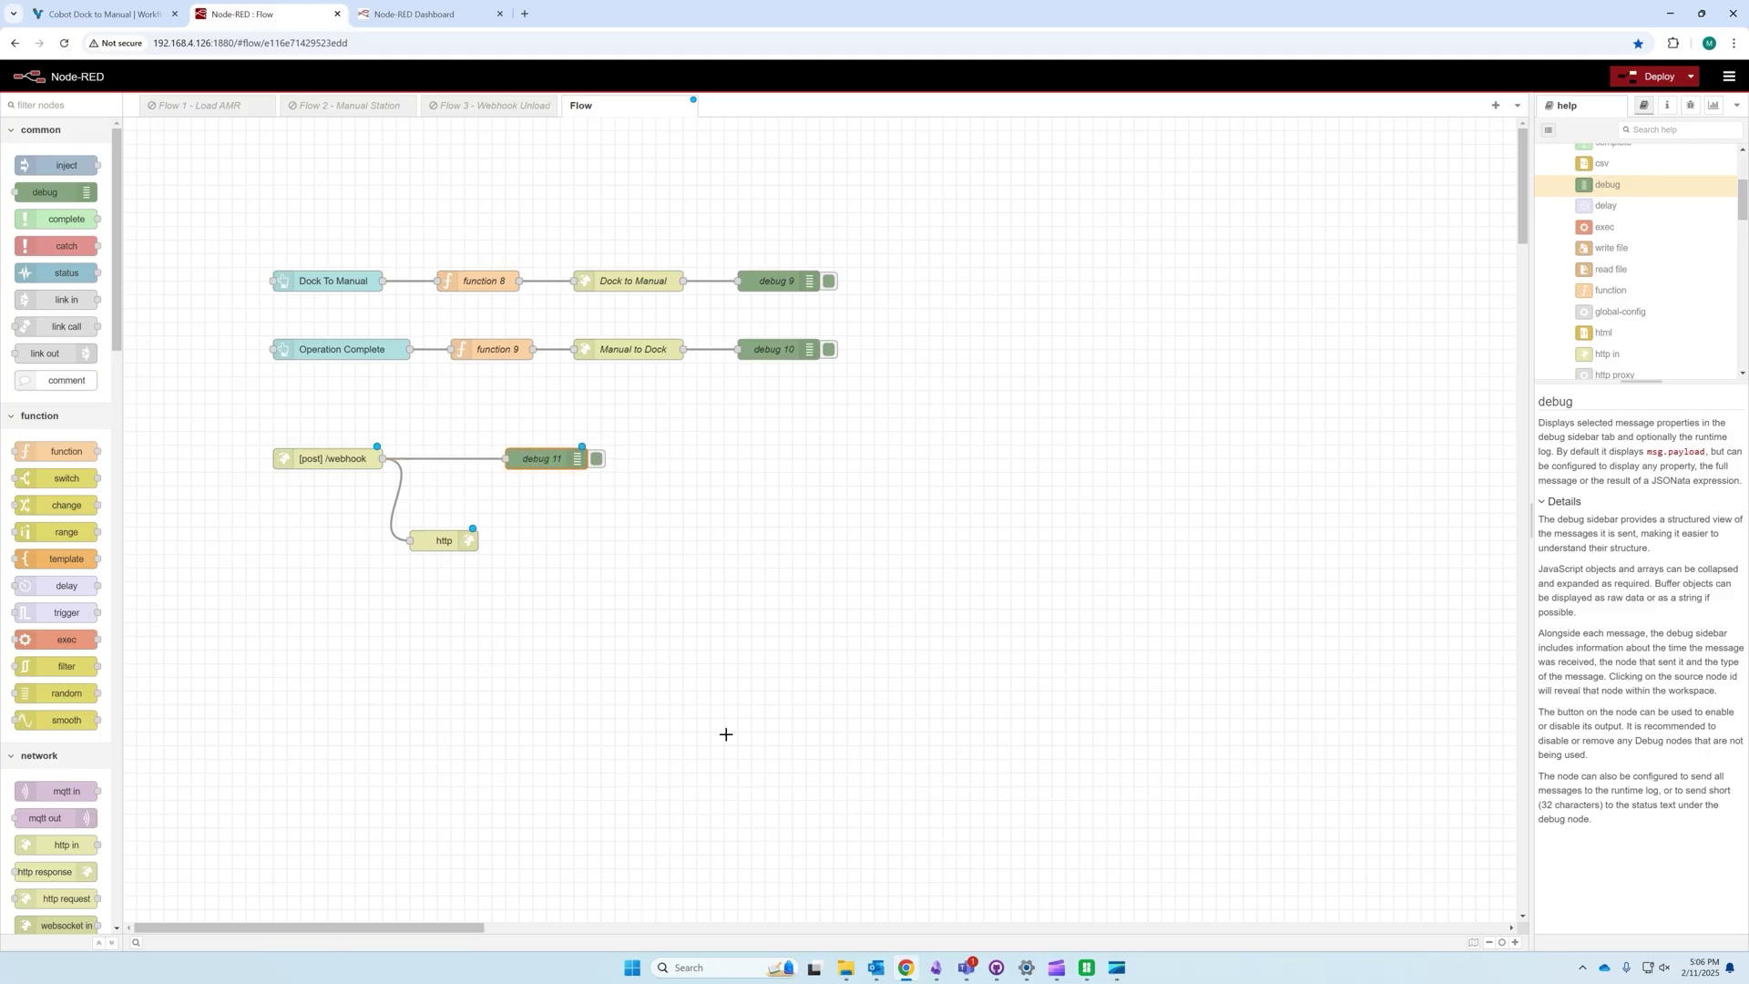
{"action": "left_click", "coordinate": [1652, 77]}
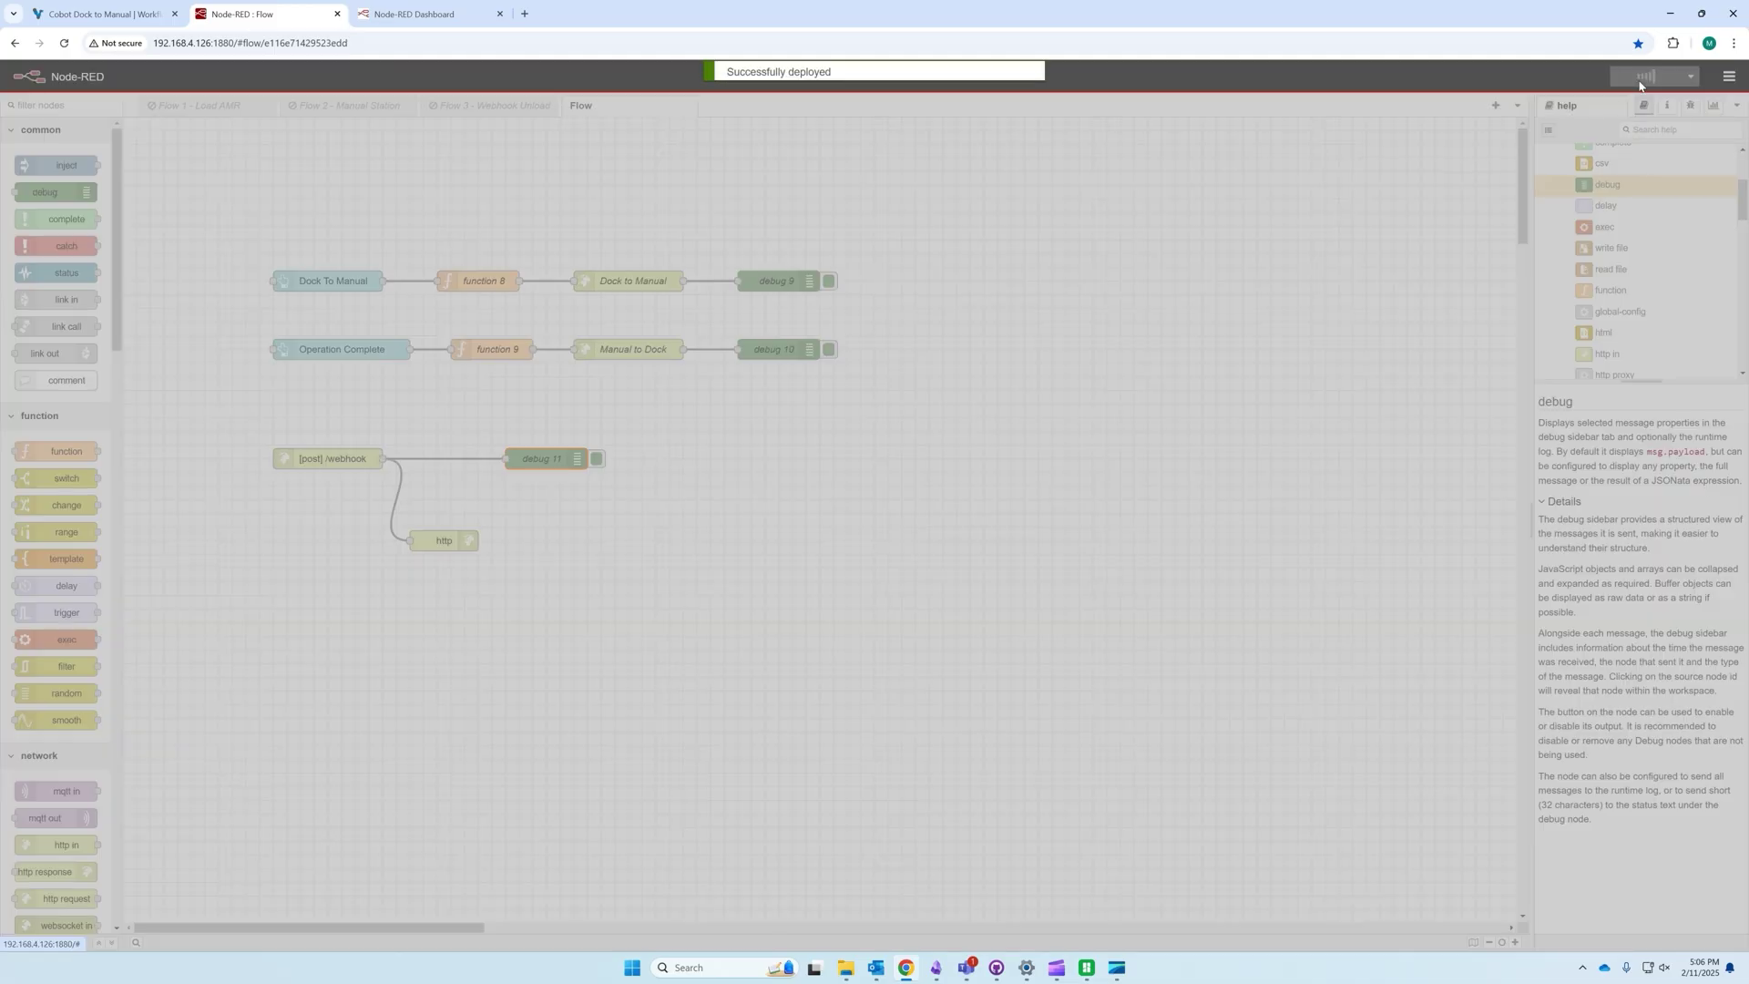